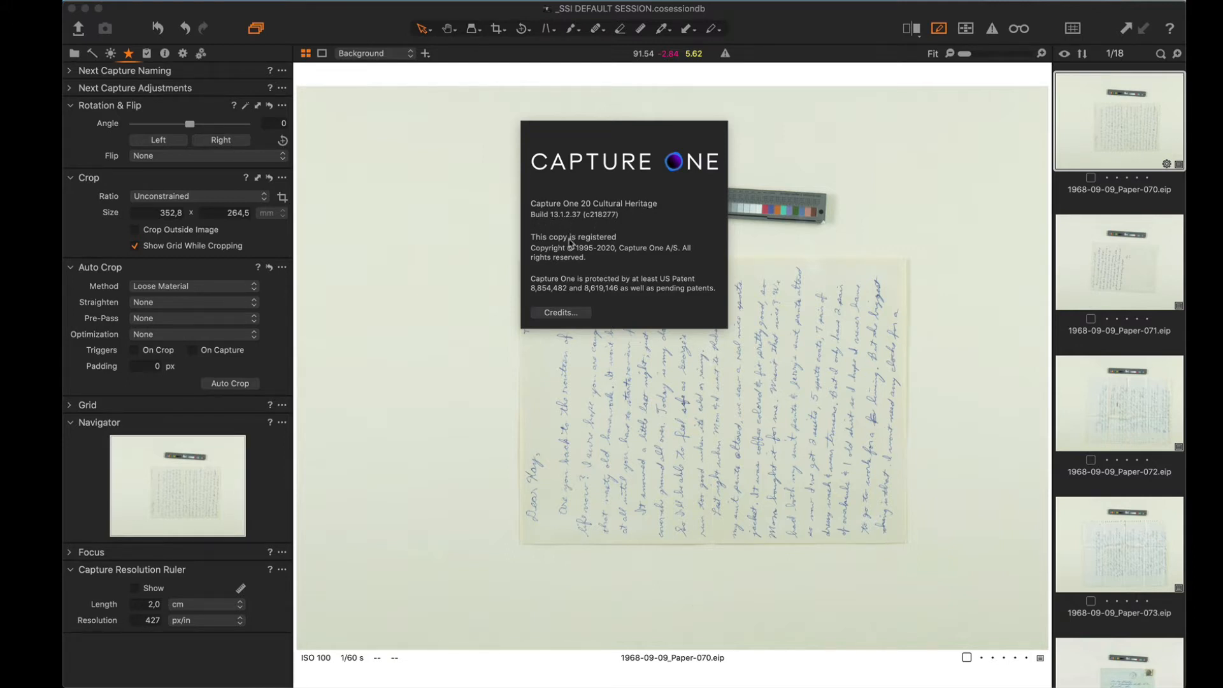
pyautogui.click(499, 246)
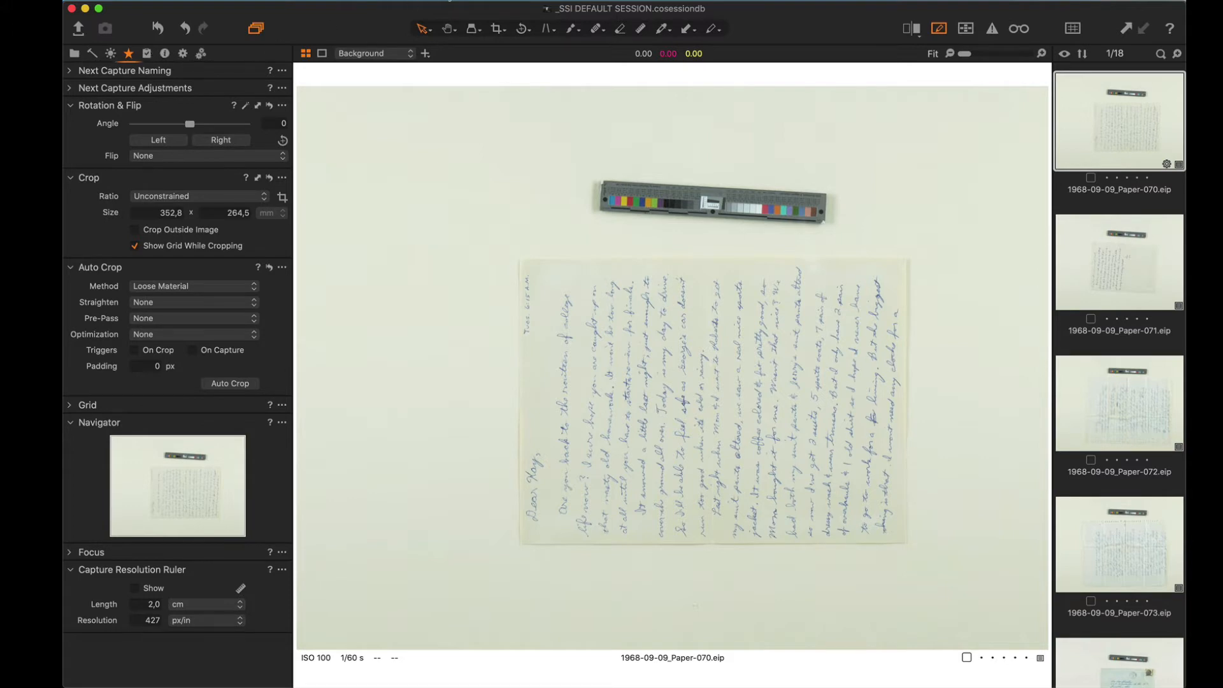
pyautogui.click(506, 2)
pyautogui.moveTo(521, 10)
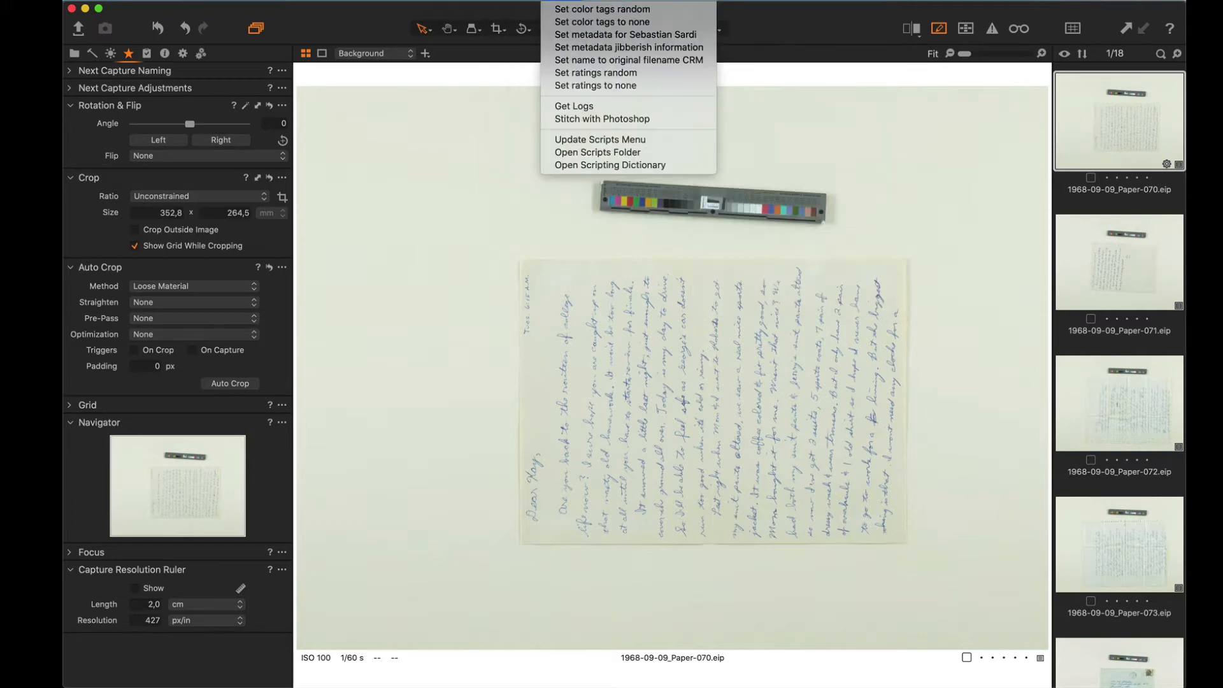
pyautogui.click(472, 77)
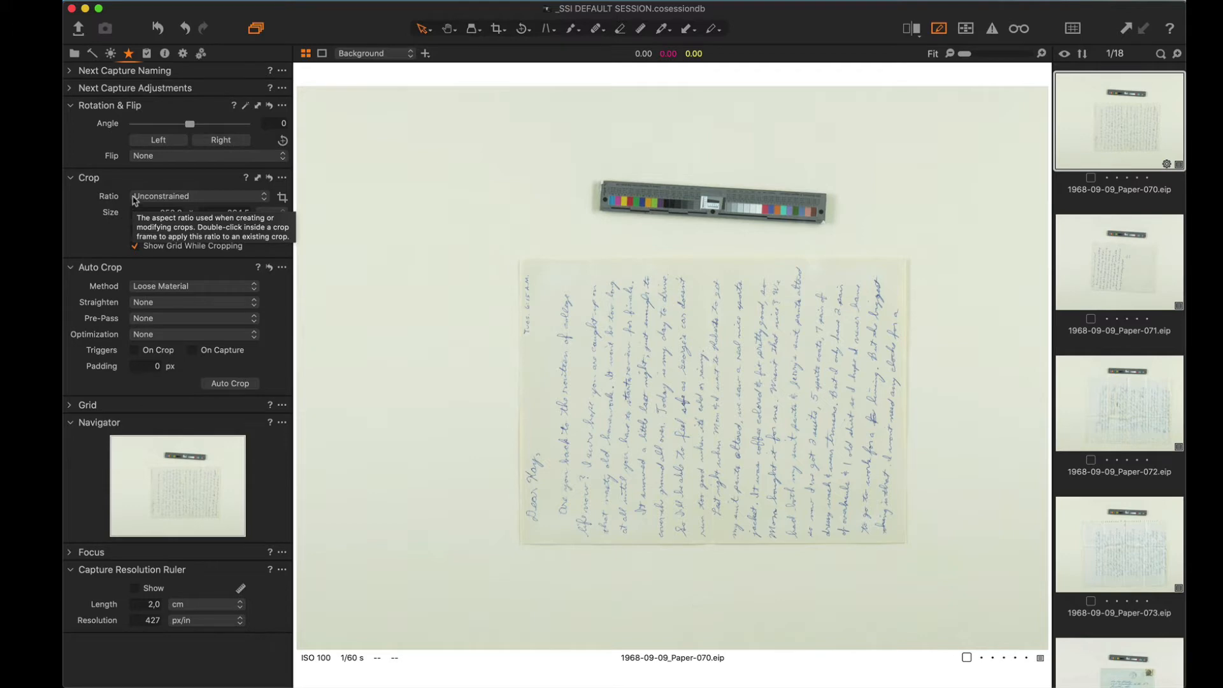
# Step: Try rotating 1968-09-09_Paper-070.eip to about -7.76° and flipping it horizontally and vertically
pyautogui.moveTo(192, 129)
pyautogui.mouseDown()
pyautogui.moveTo(204, 134)
pyautogui.moveTo(181, 132)
pyautogui.mouseUp()
pyautogui.click(192, 157)
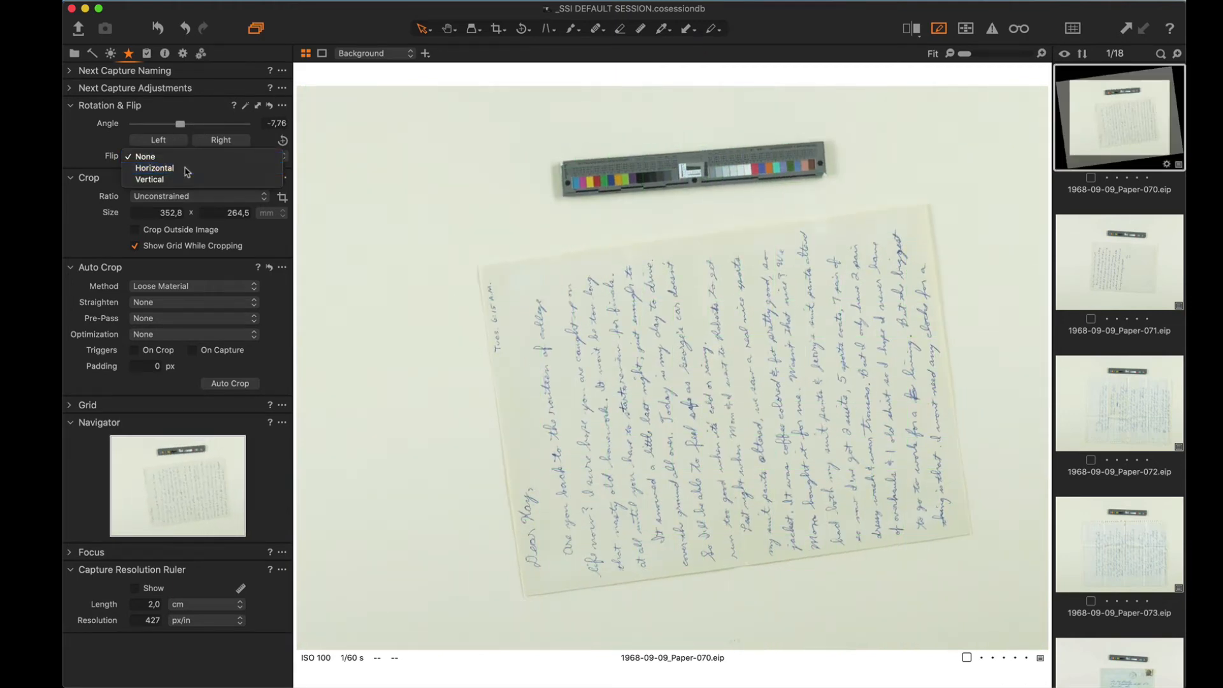
pyautogui.click(155, 167)
pyautogui.click(191, 156)
pyautogui.click(183, 170)
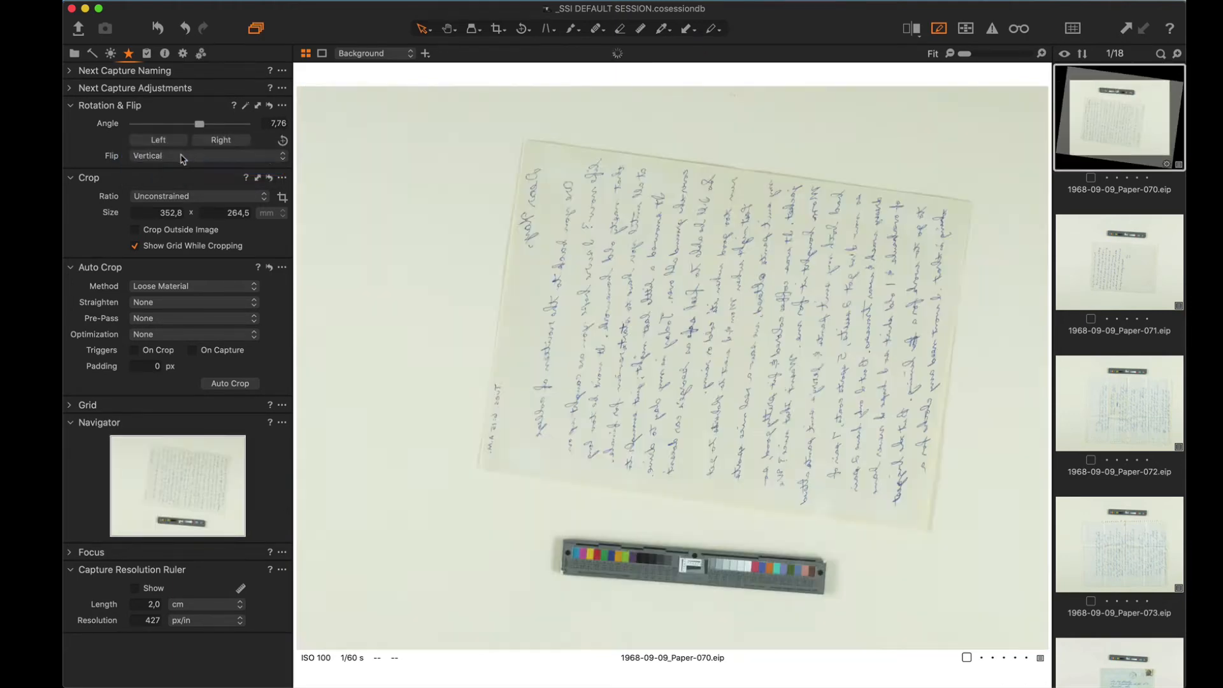
# Step: Set the image's flip back to None and reset its Rotation & Flip adjustments
pyautogui.click(183, 157)
pyautogui.click(235, 133)
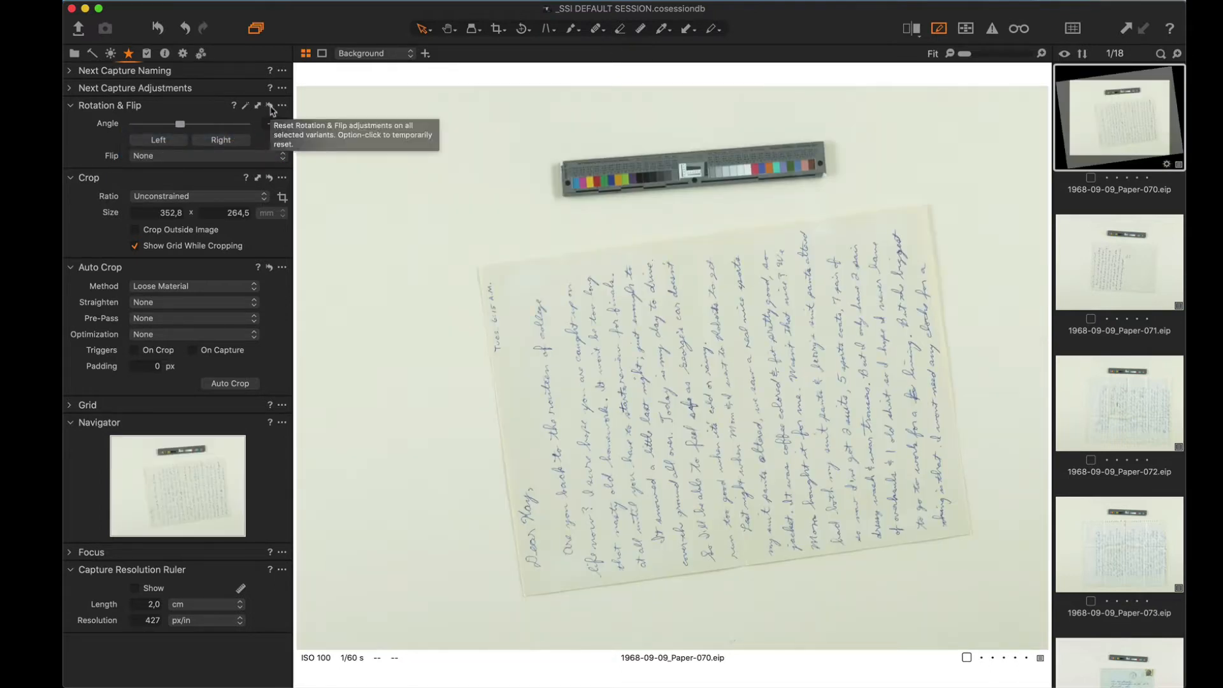
pyautogui.click(270, 107)
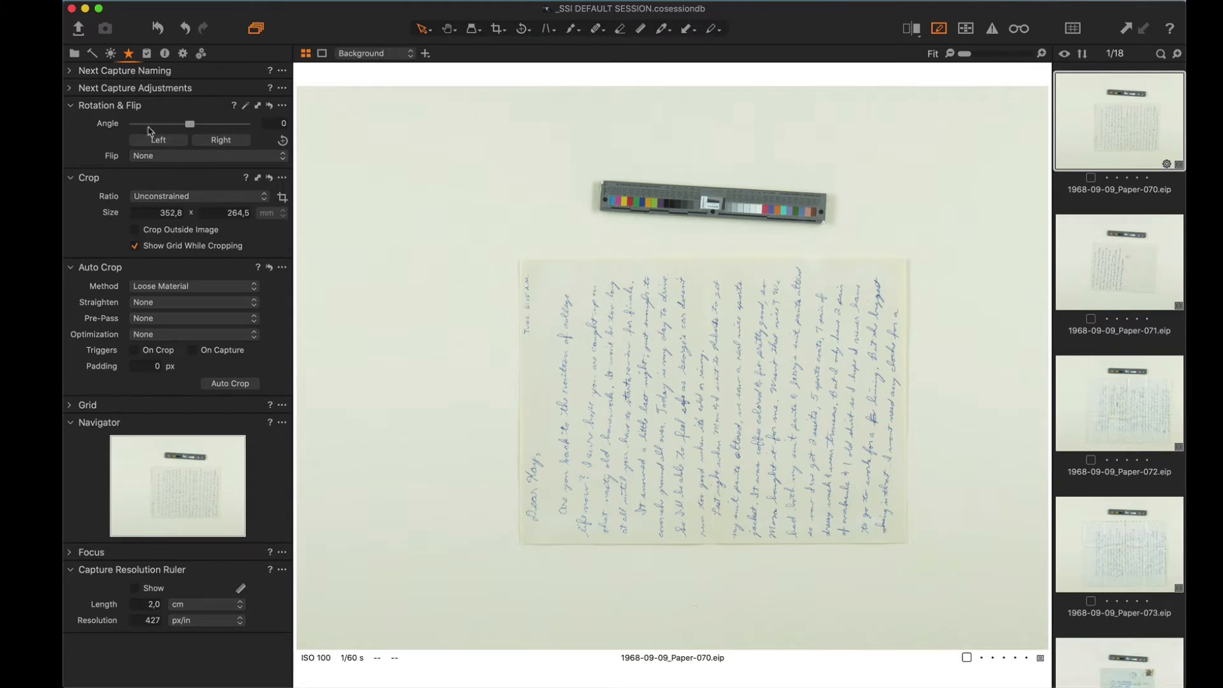
# Step: Try a crop with the Square ratio, about 353 × 353 mm, over most of the letter, and reset the crop
pyautogui.click(202, 202)
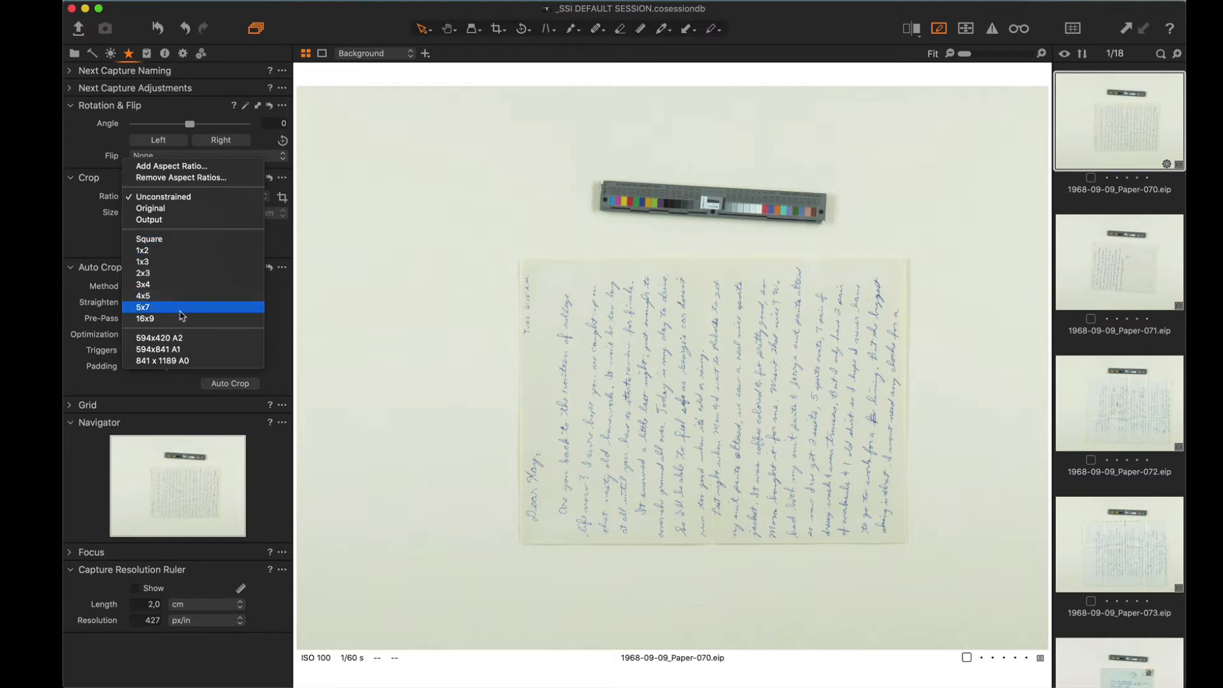
pyautogui.click(181, 240)
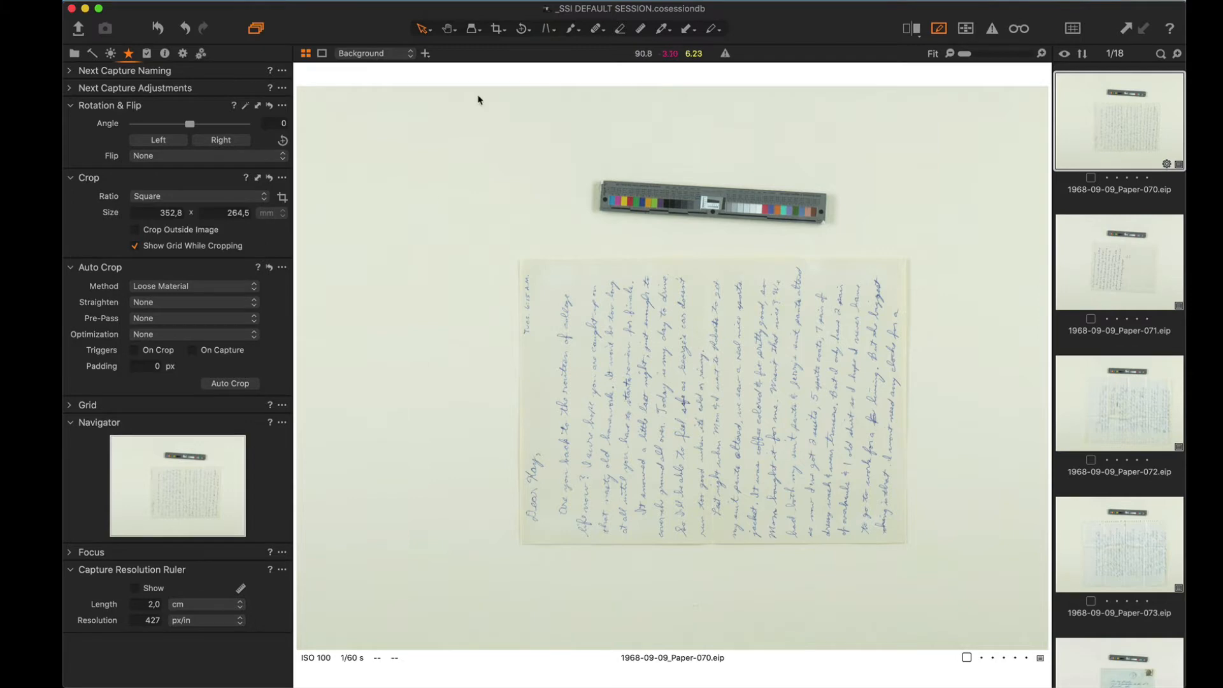
pyautogui.click(497, 28)
pyautogui.moveTo(453, 239); pyautogui.dragTo(762, 547)
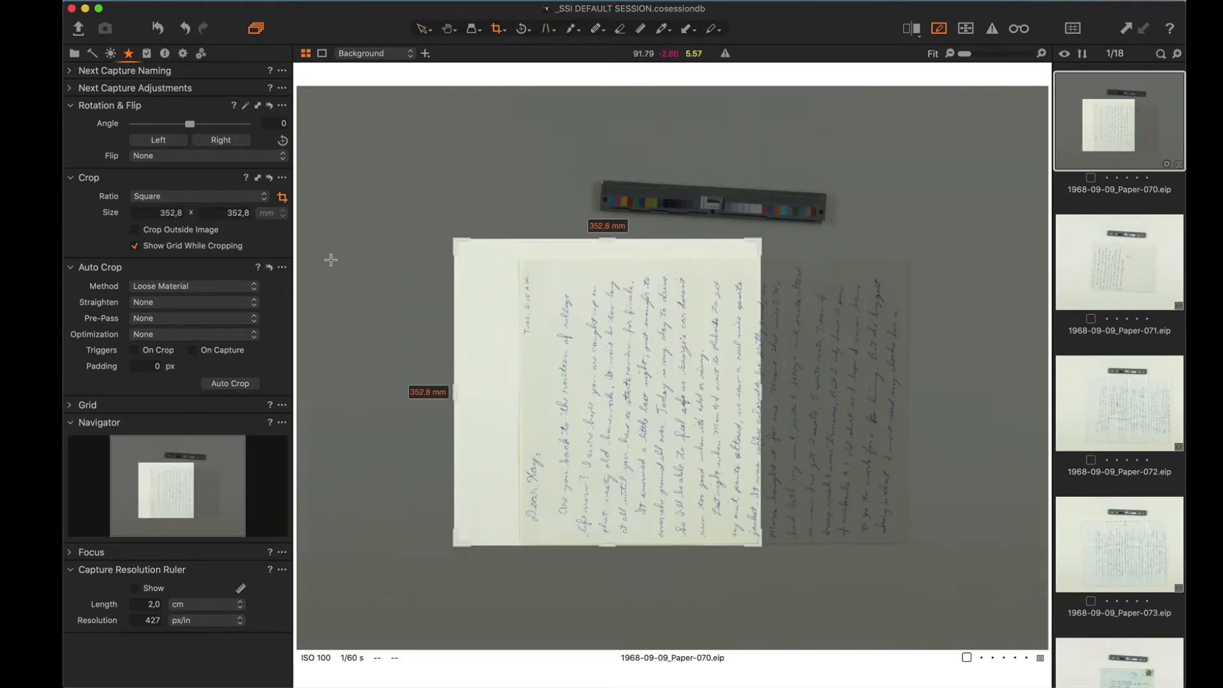
pyautogui.click(271, 178)
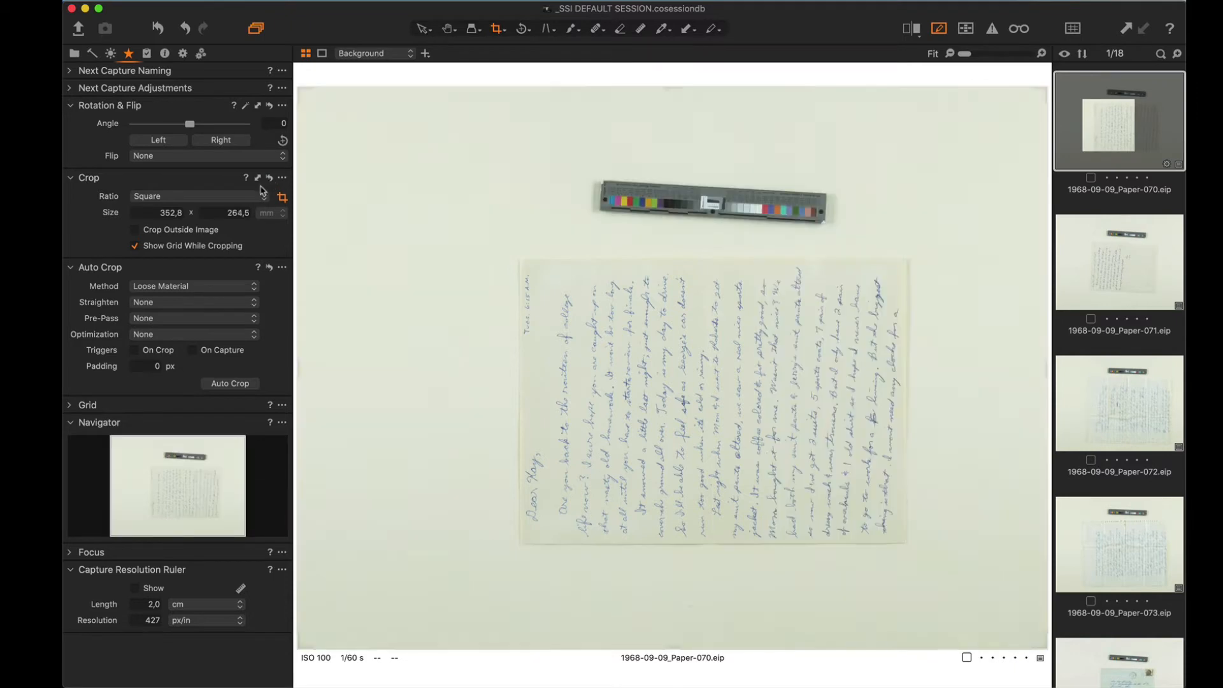
# Step: Try an Unconstrained crop of about 342 × 244 mm beside the color ruler, overlapping the letter's corner, and reset the crop
pyautogui.click(214, 199)
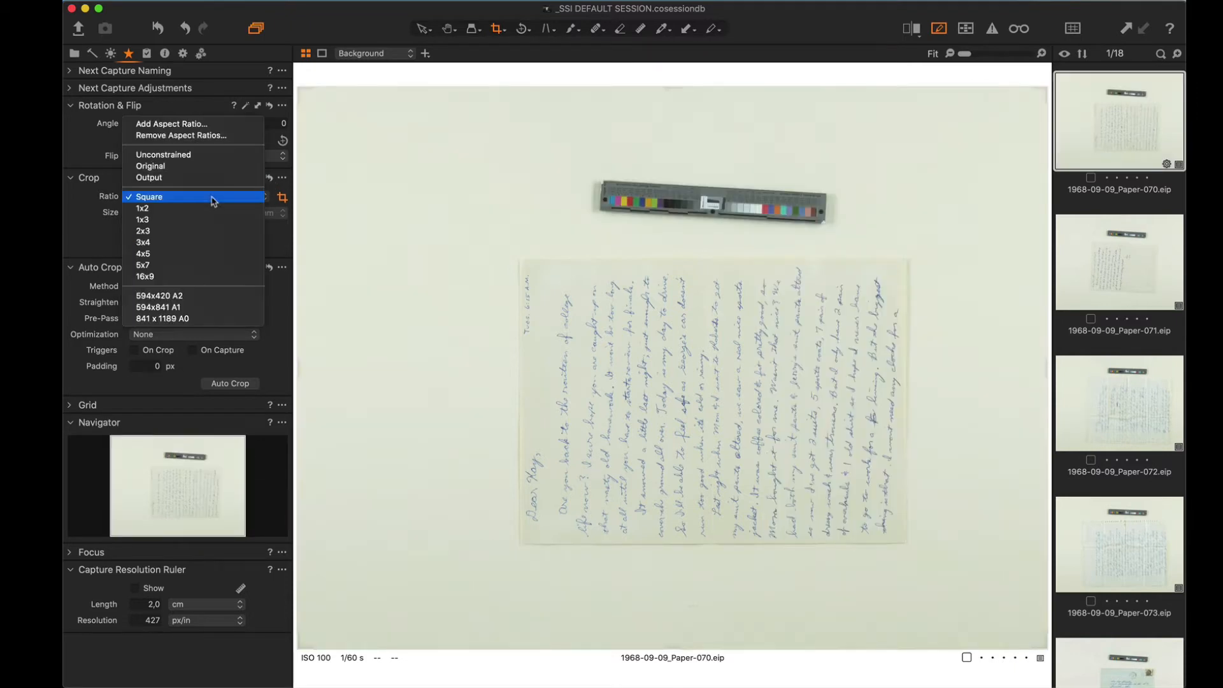
pyautogui.click(195, 155)
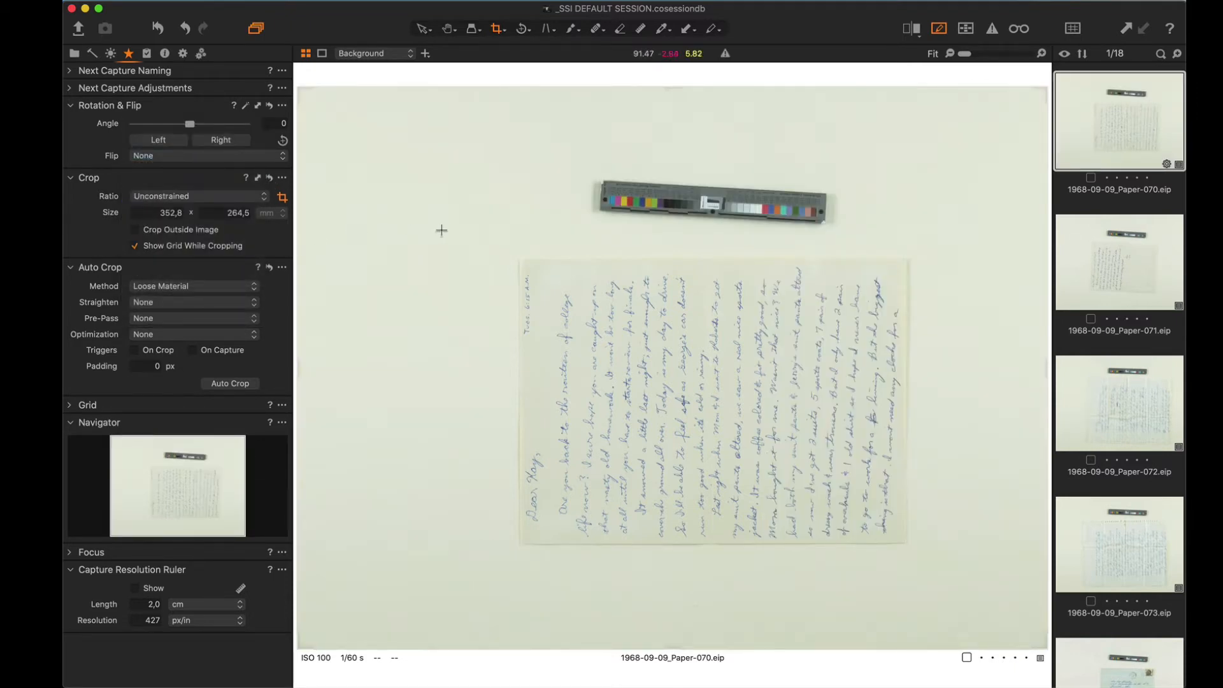
pyautogui.moveTo(406, 186); pyautogui.dragTo(551, 290)
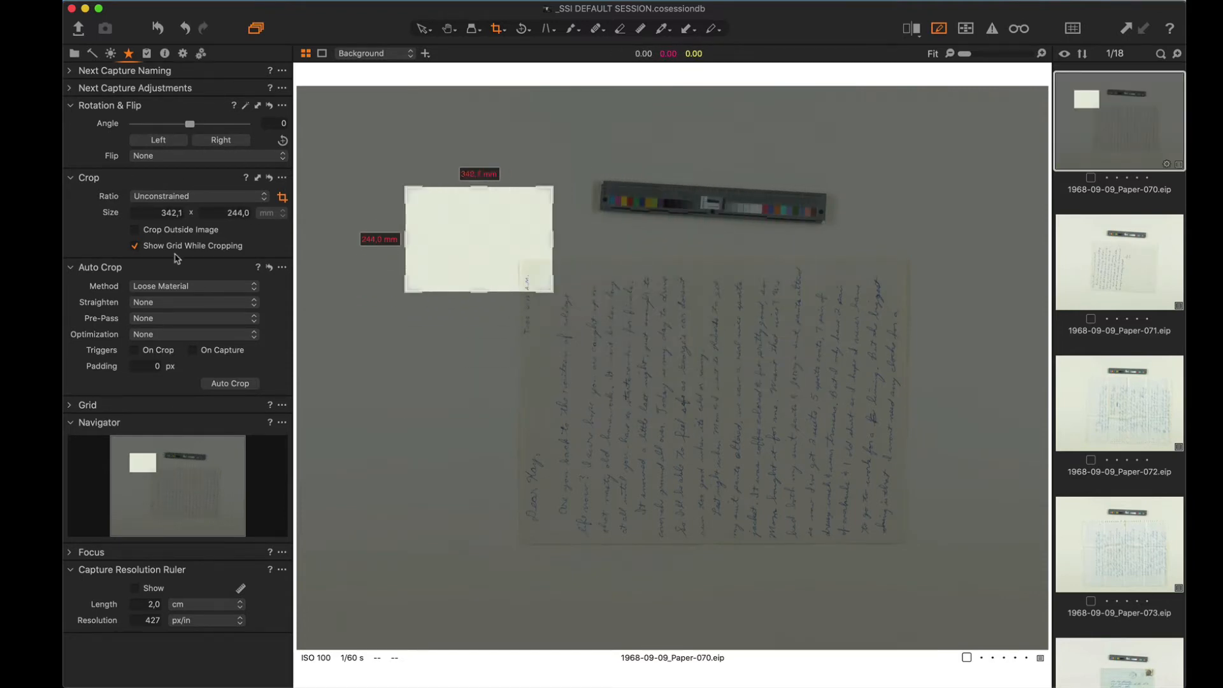
pyautogui.click(268, 179)
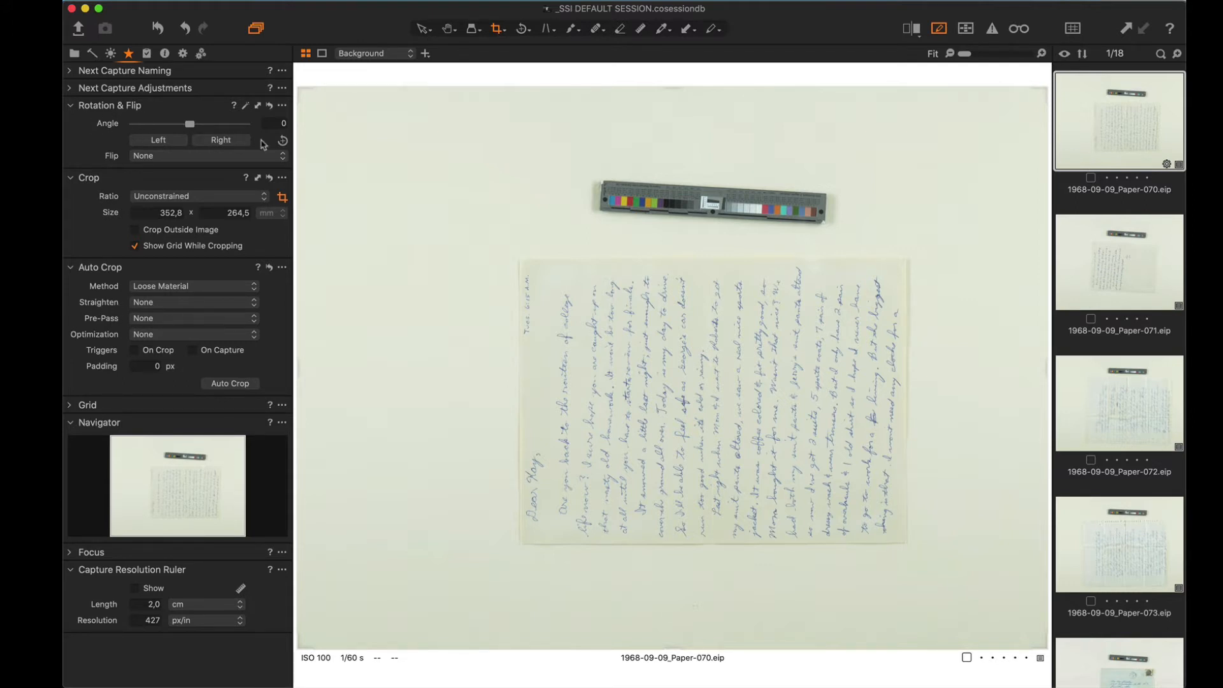
# Step: Auto crop 1968-09-09_Paper-071.eip with Average straightening and the Low Object-Background Contrast pre-pass
pyautogui.click(1124, 270)
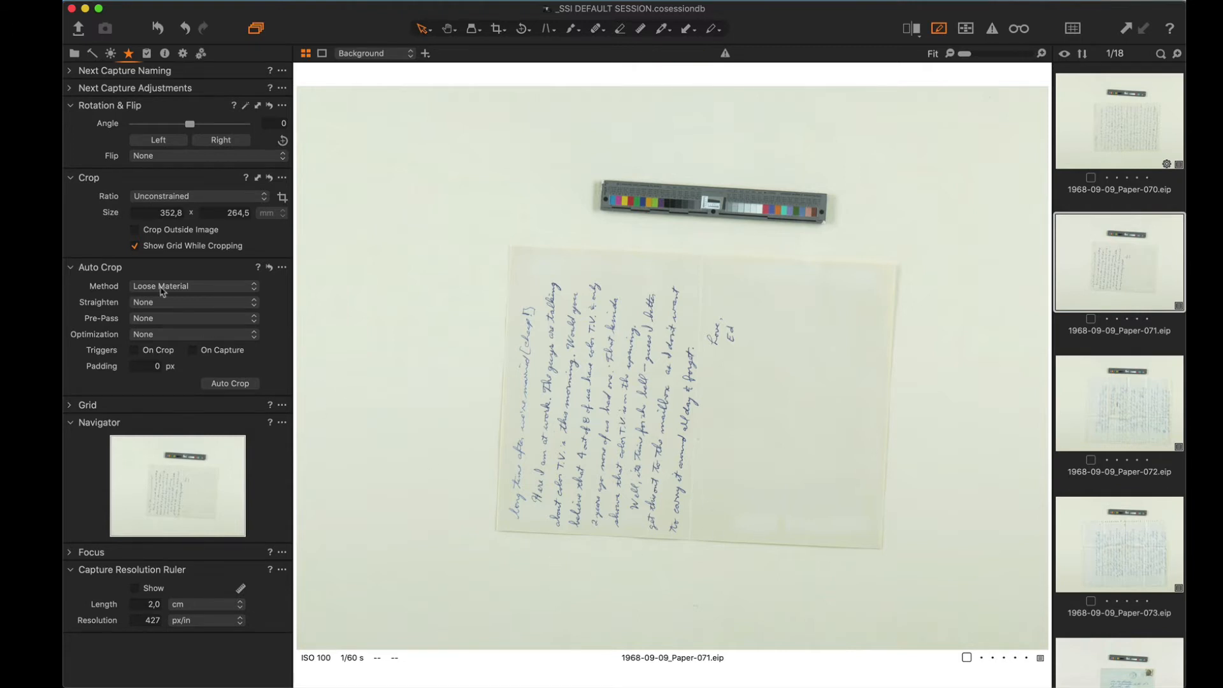
pyautogui.click(137, 305)
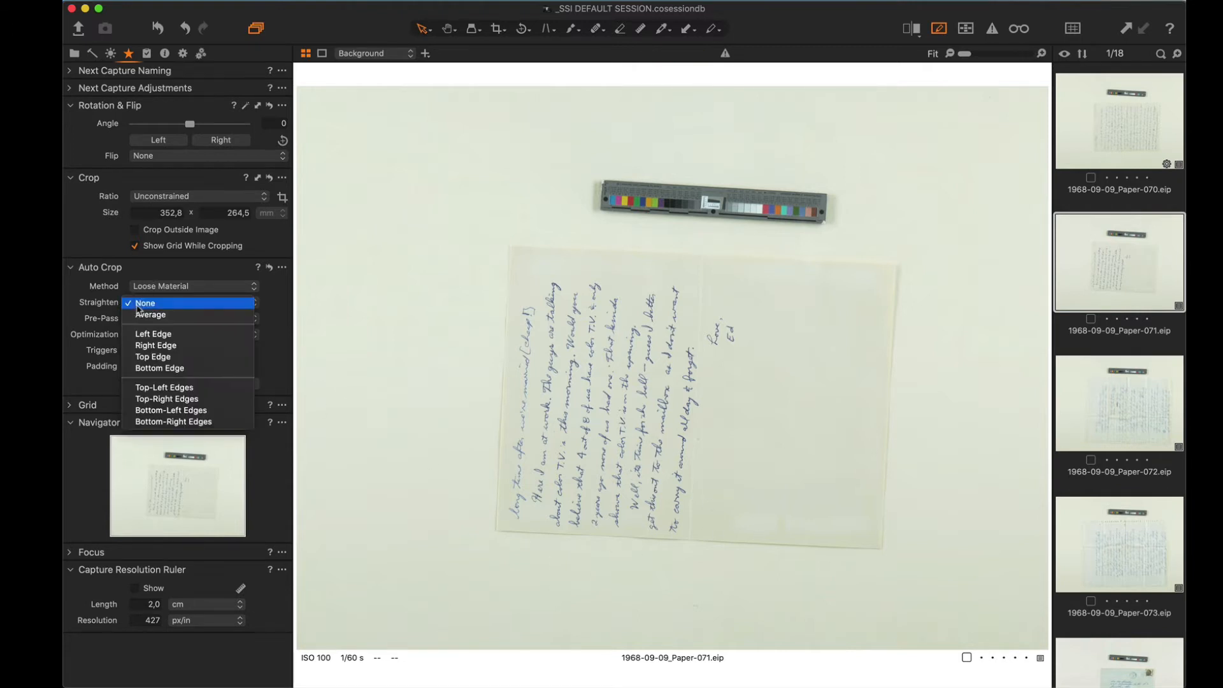
pyautogui.click(141, 314)
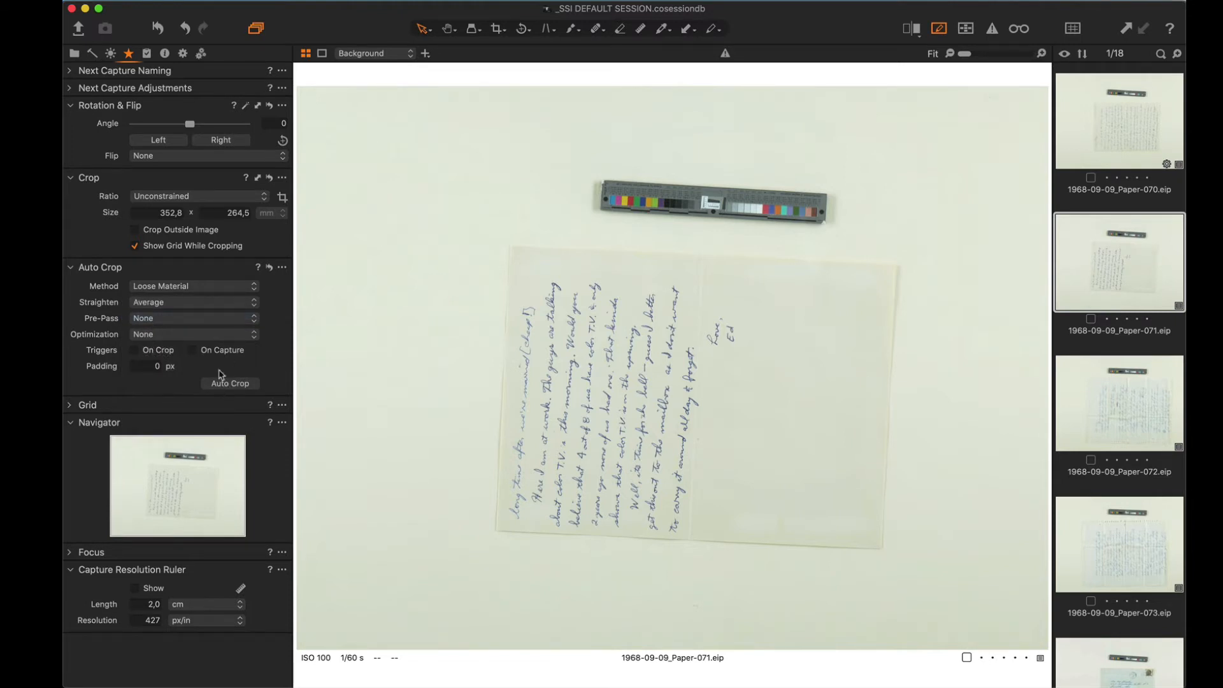
pyautogui.click(186, 318)
pyautogui.click(170, 342)
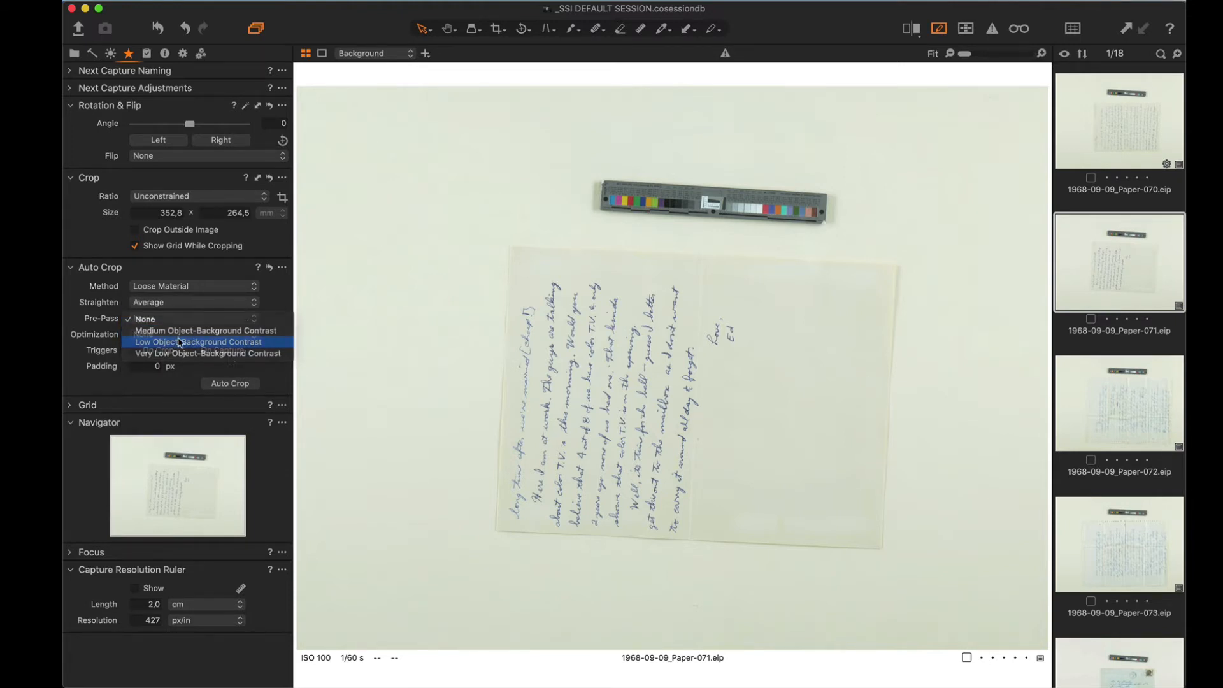
pyautogui.click(227, 385)
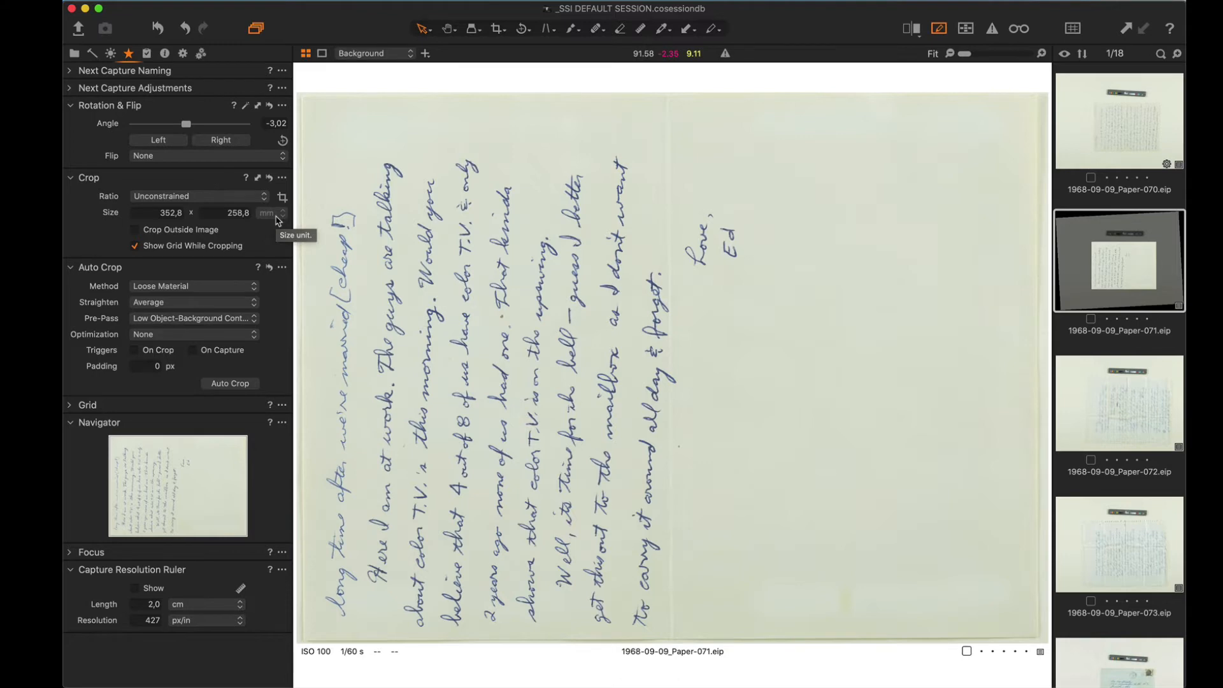
# Step: Switch the process recipe's width scale unit to inches and check the crop size in that unit
pyautogui.click(183, 54)
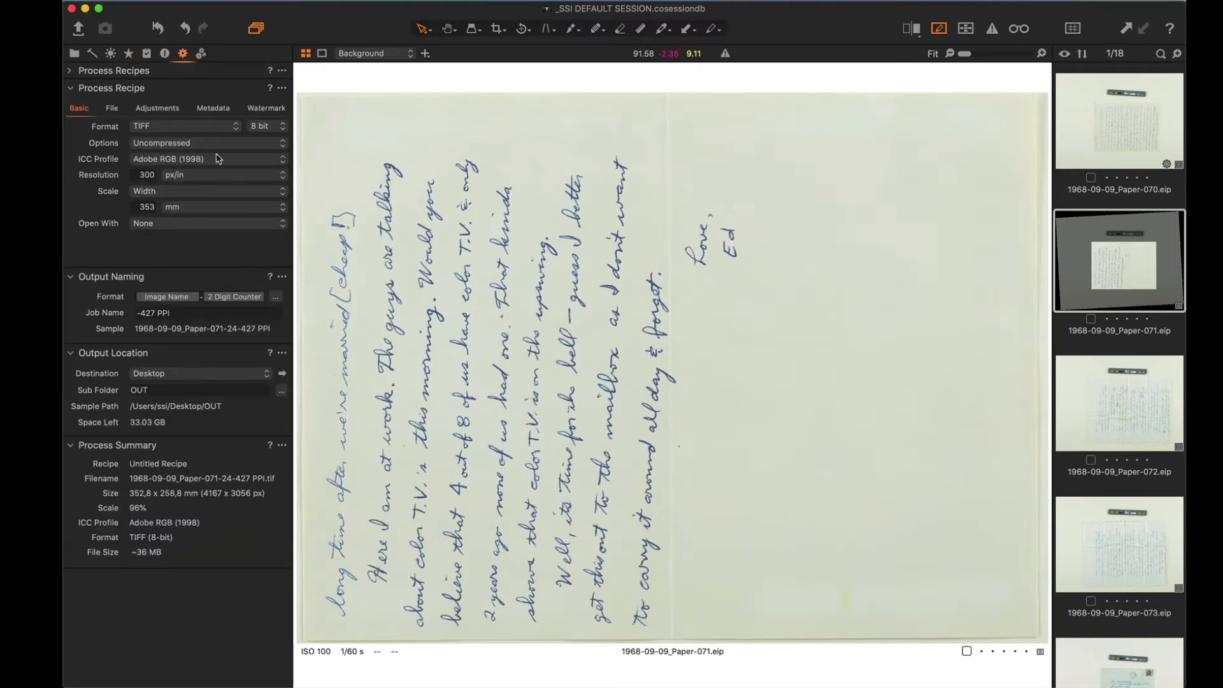
pyautogui.click(205, 209)
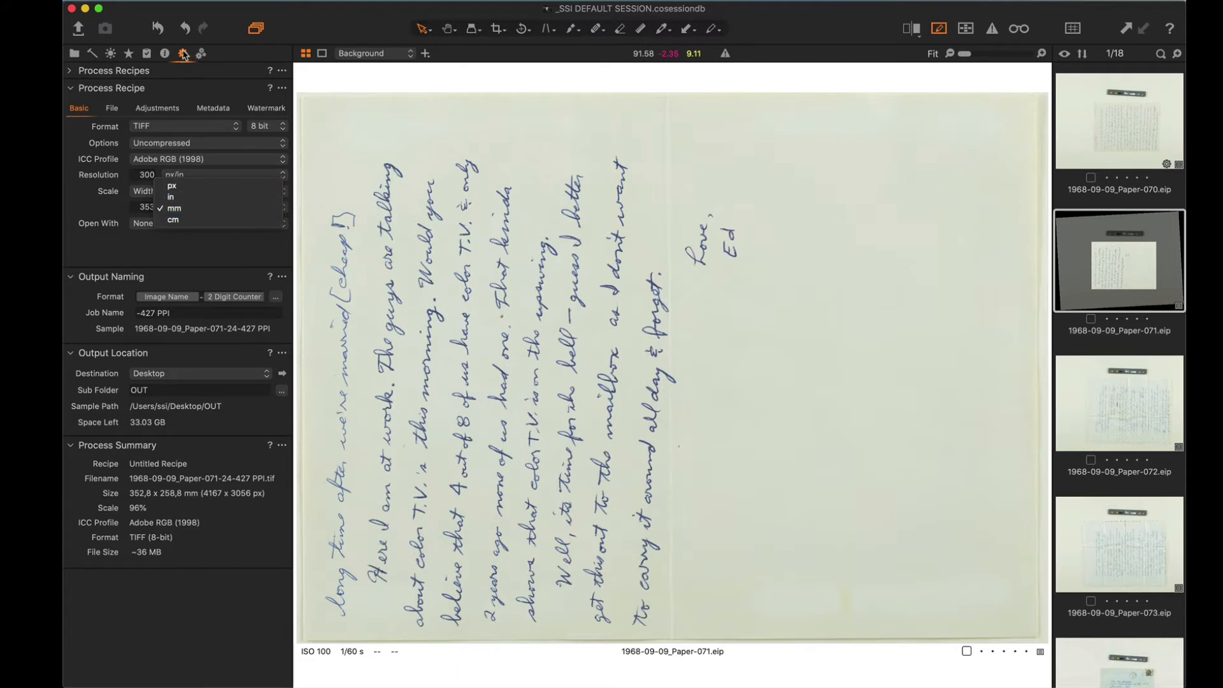
pyautogui.click(194, 197)
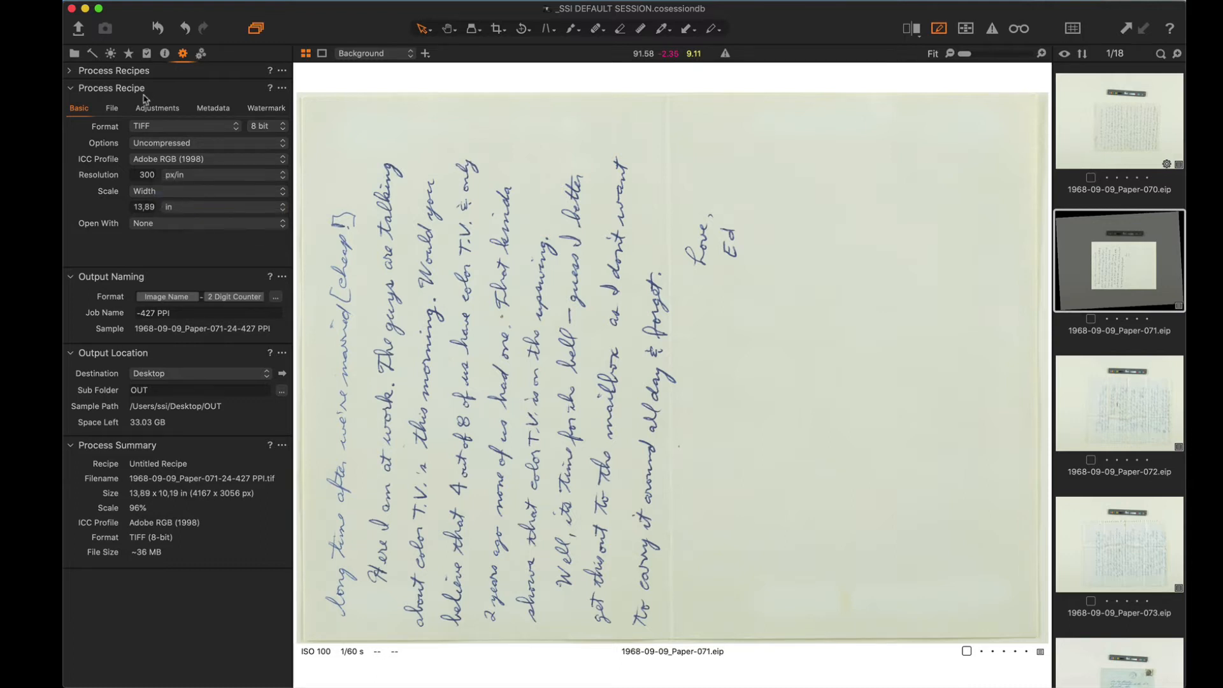
pyautogui.click(128, 53)
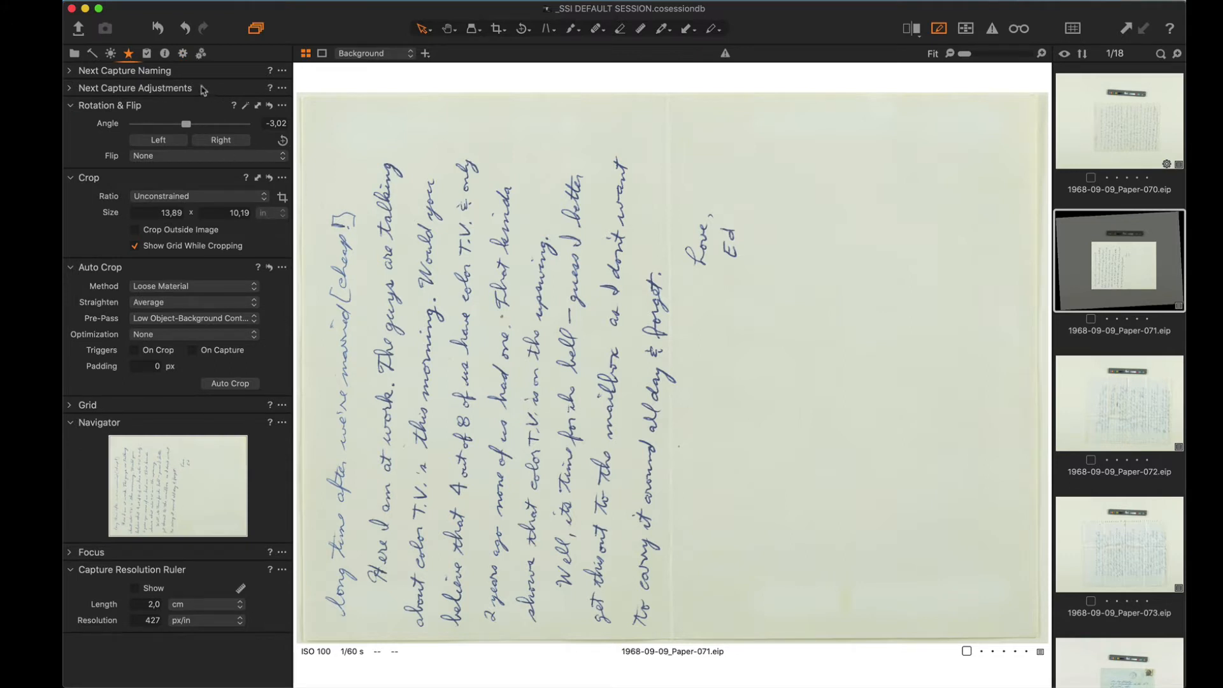
# Step: Set the process recipe's width scale unit back to mm and return to the crop settings
pyautogui.click(183, 54)
pyautogui.click(185, 209)
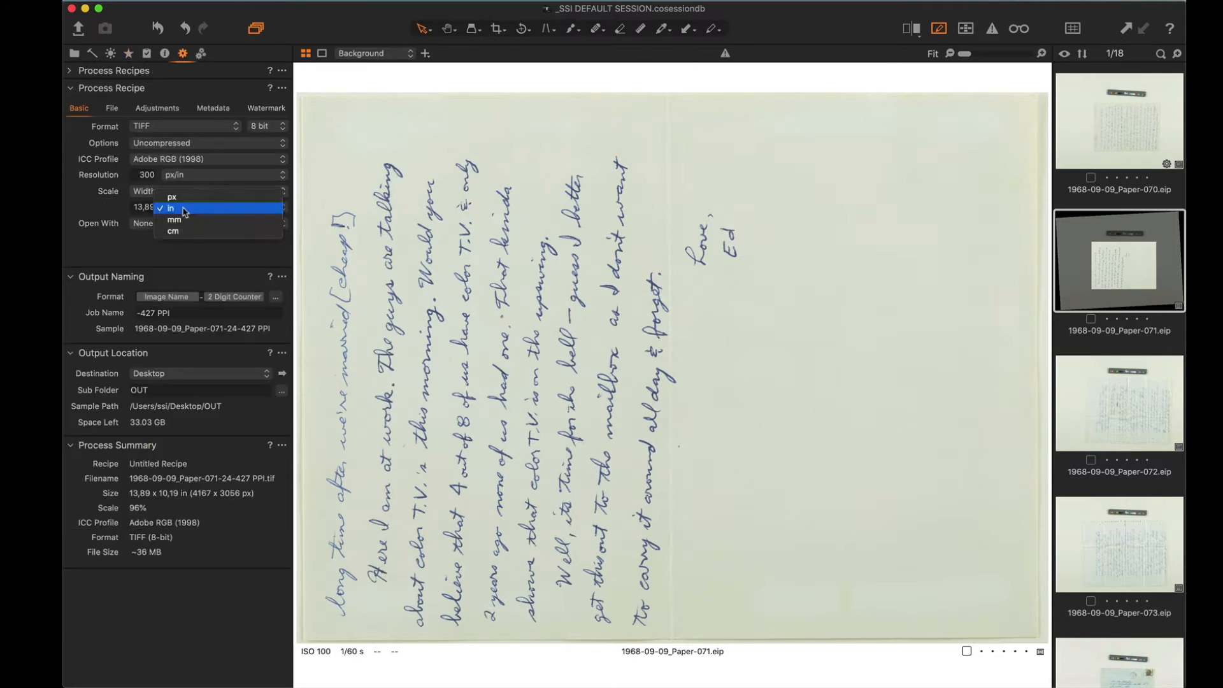
pyautogui.click(183, 220)
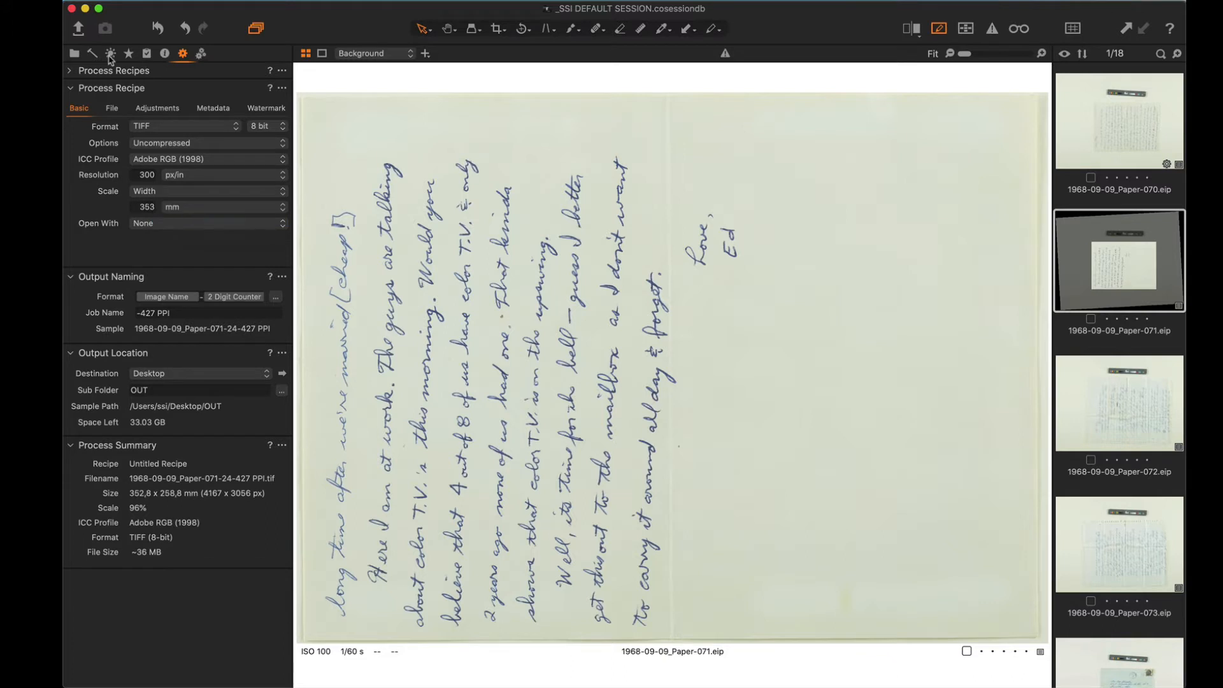
pyautogui.click(128, 54)
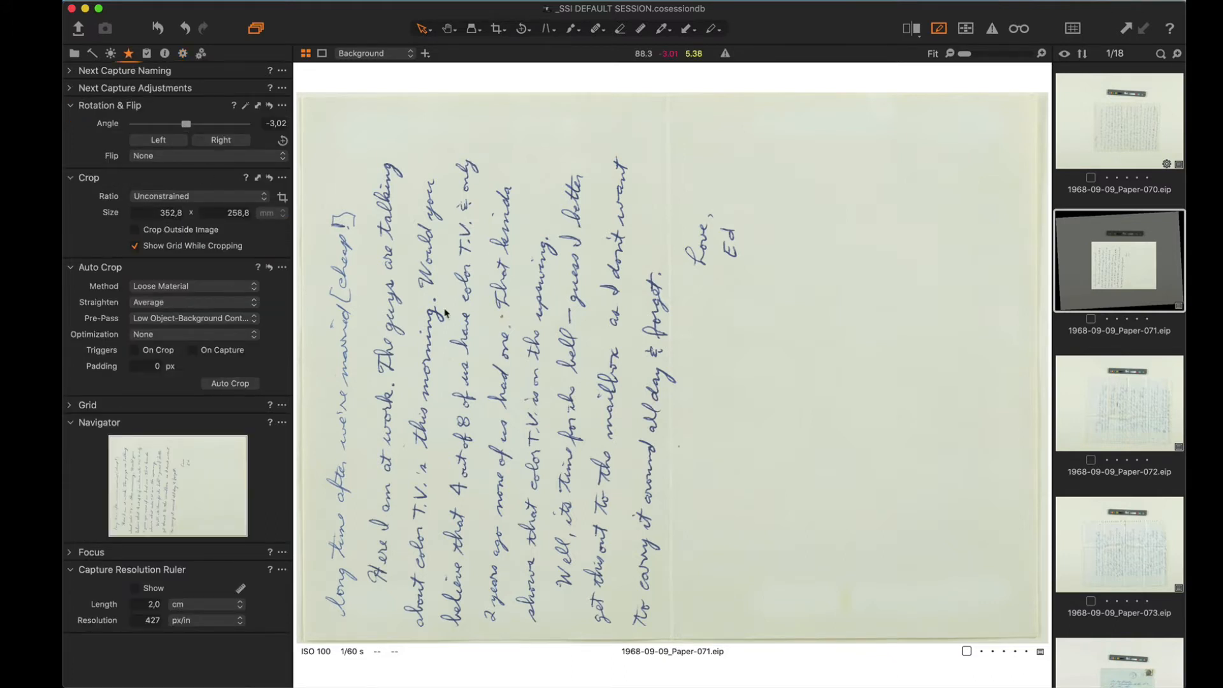
# Step: Reset the crop and the Rotation & Flip adjustments of 1968-09-09_Paper-071.eip
pyautogui.click(269, 178)
pyautogui.click(270, 106)
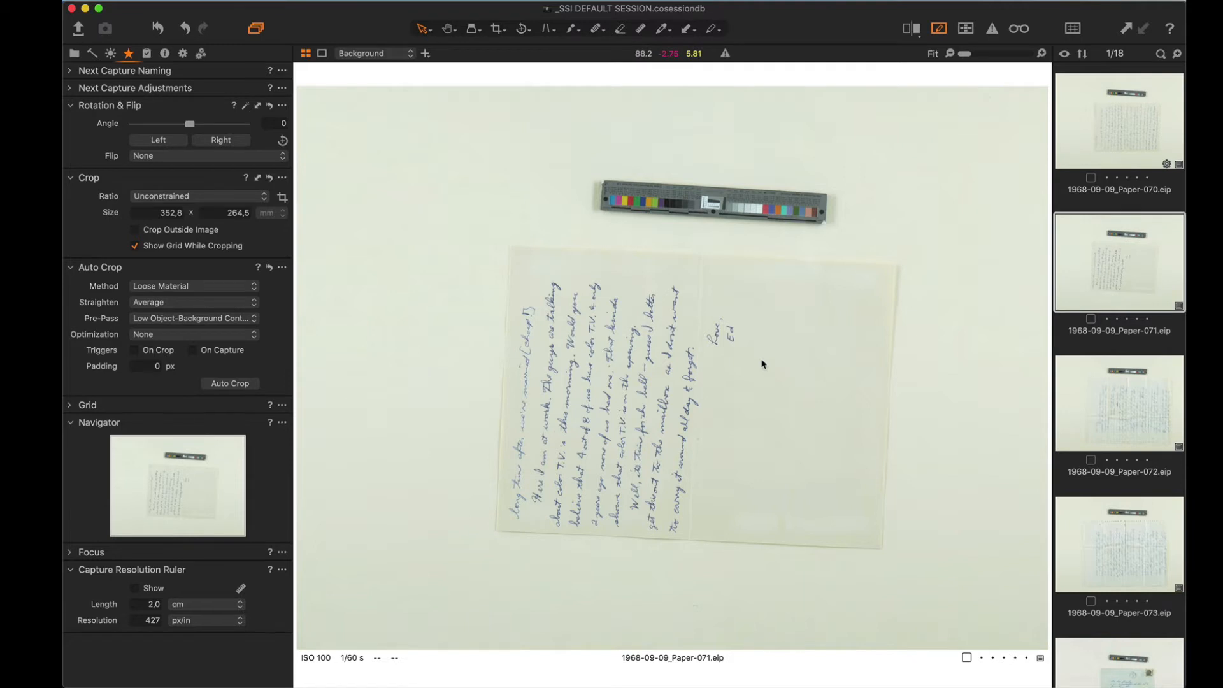
# Step: Switch Auto Crop straightening to None, review the edge options, and set it back to Average
pyautogui.click(169, 304)
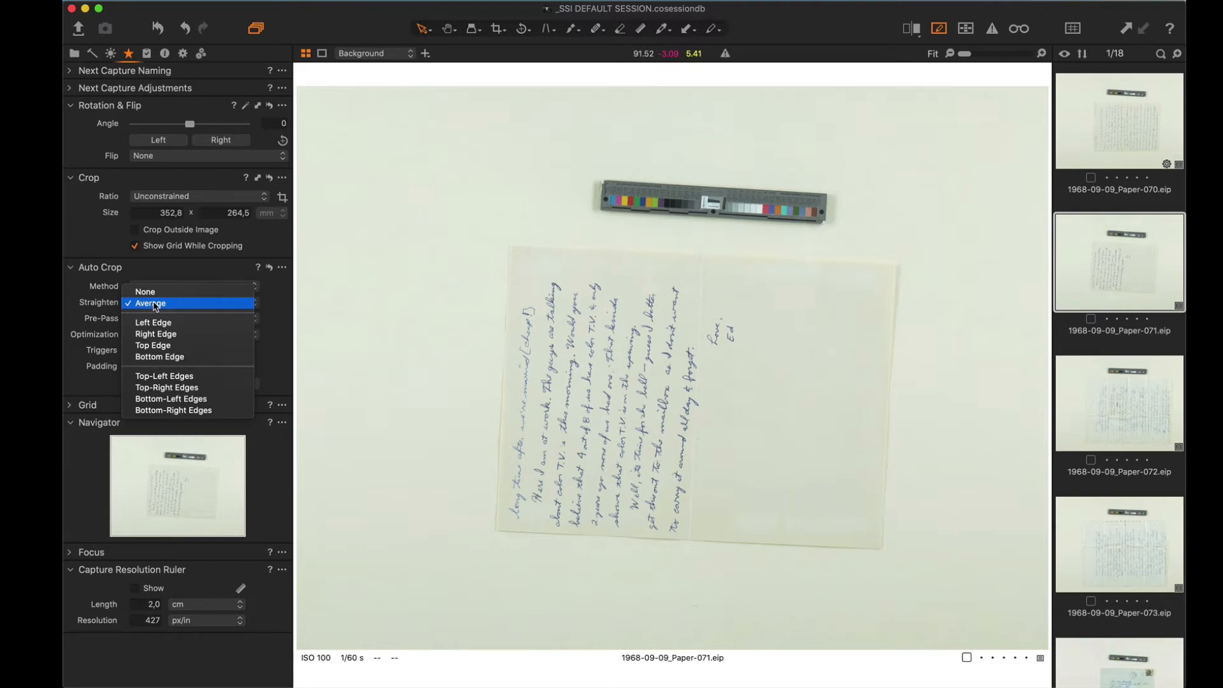
pyautogui.click(152, 293)
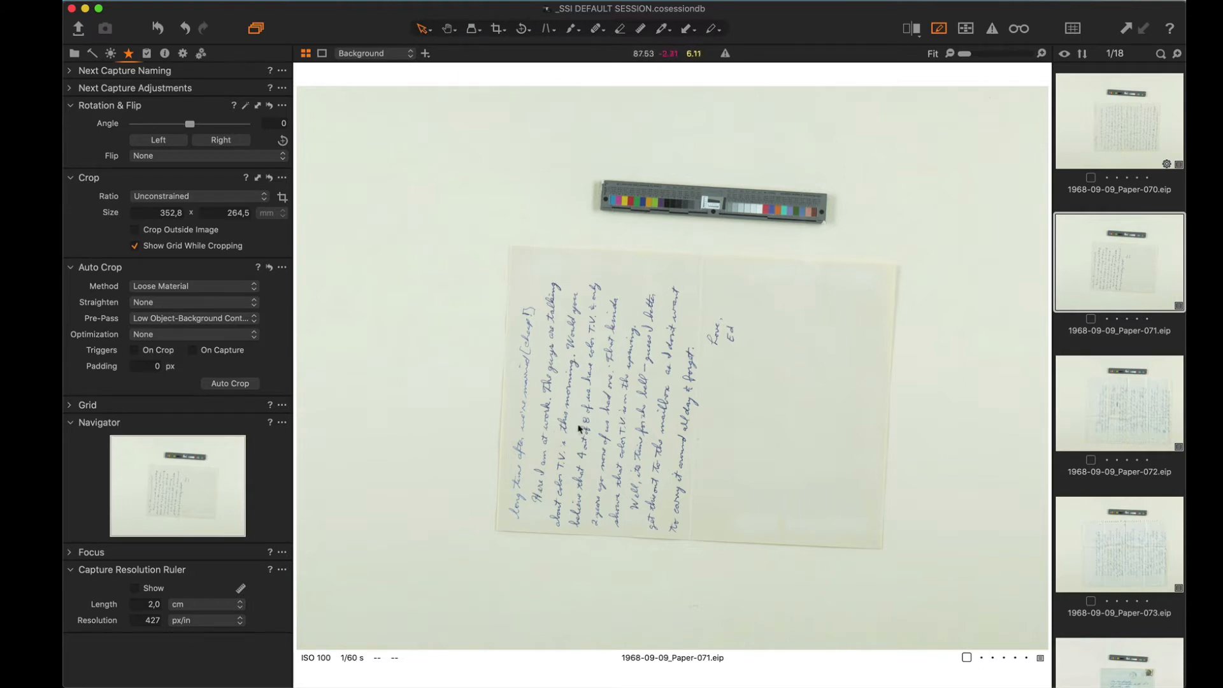
pyautogui.click(194, 303)
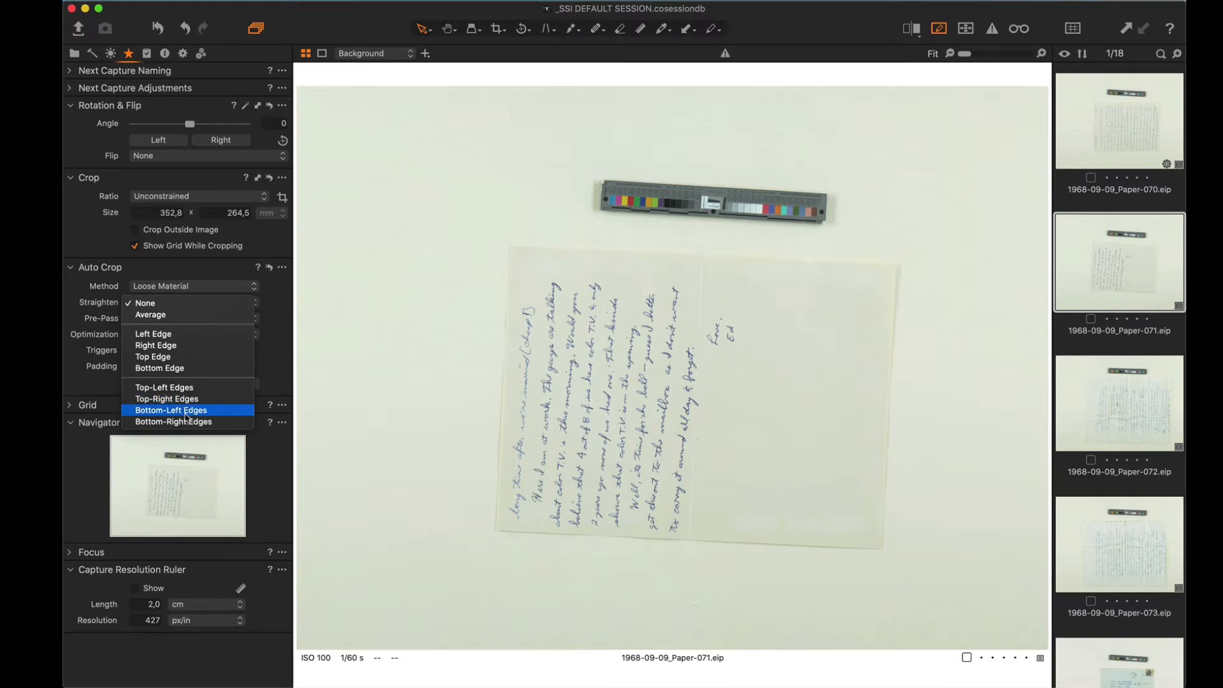
pyautogui.click(193, 313)
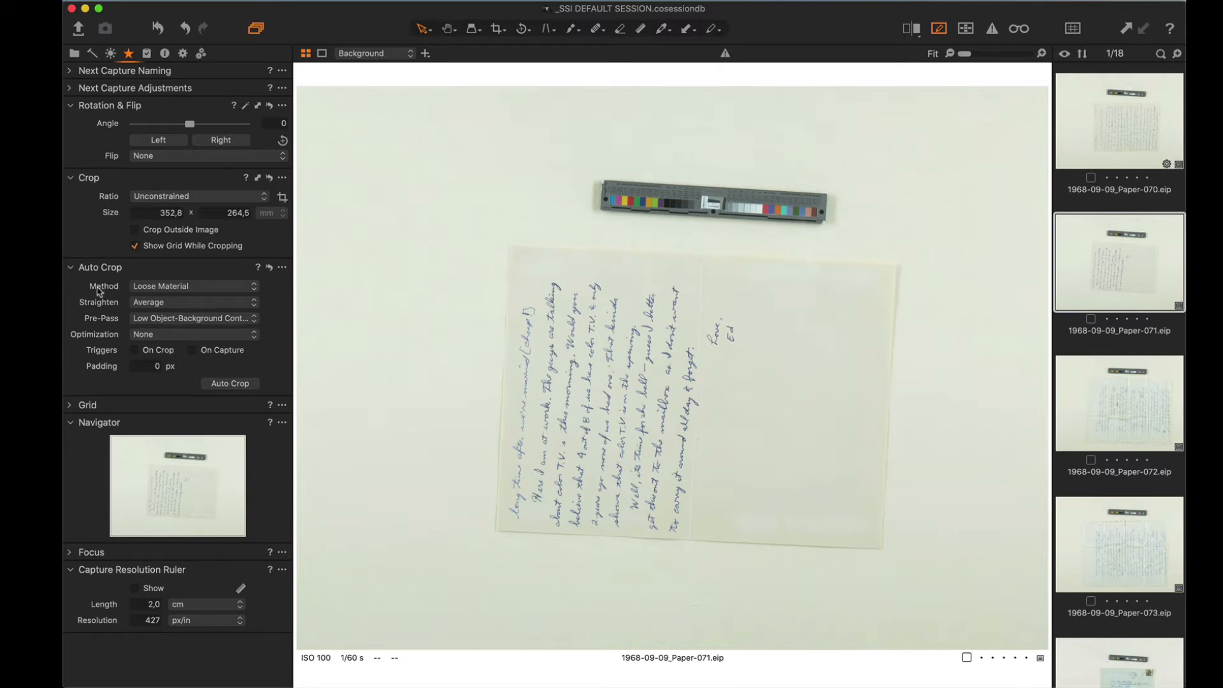
# Step: Review the Auto Crop methods, keep Loose Material, and select 1968-09-09_Paper-070.eip
pyautogui.click(252, 288)
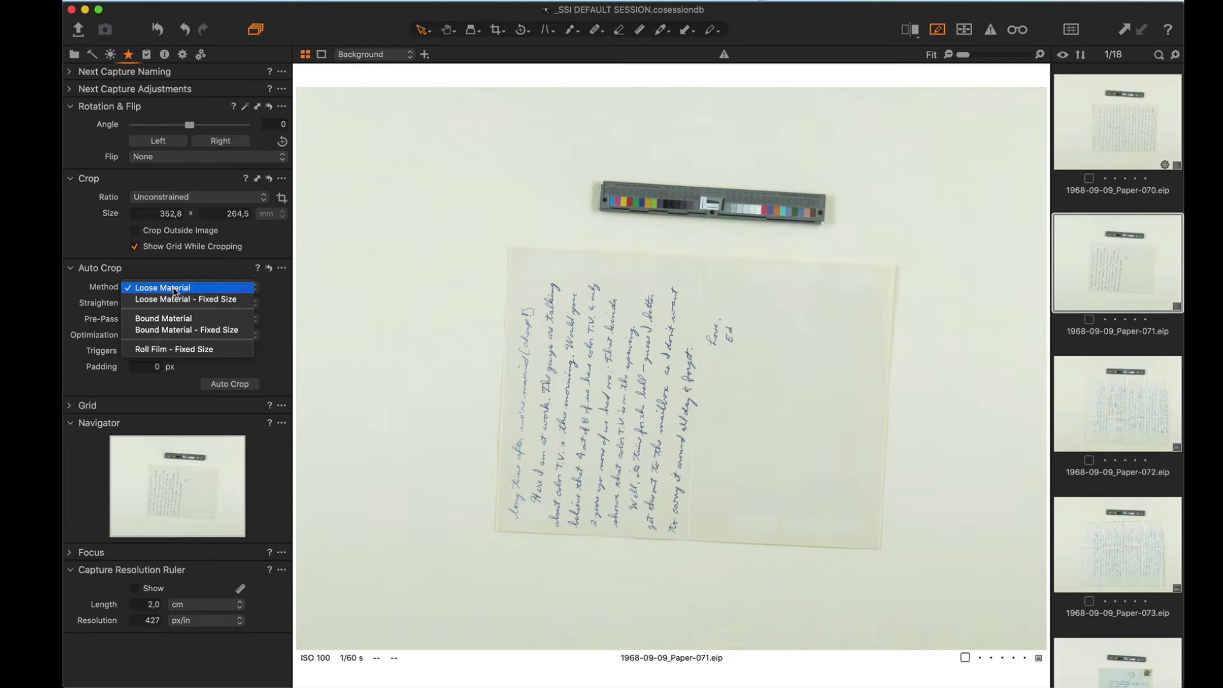
pyautogui.click(322, 282)
pyautogui.click(184, 285)
pyautogui.click(209, 290)
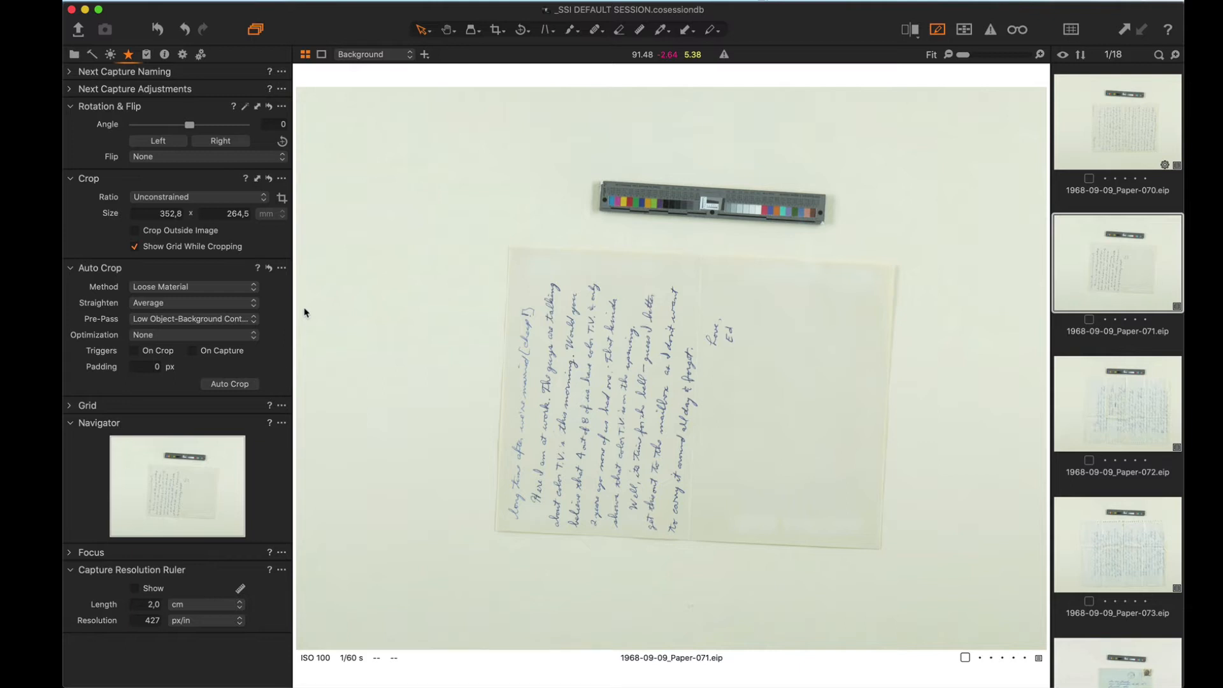
pyautogui.click(1124, 122)
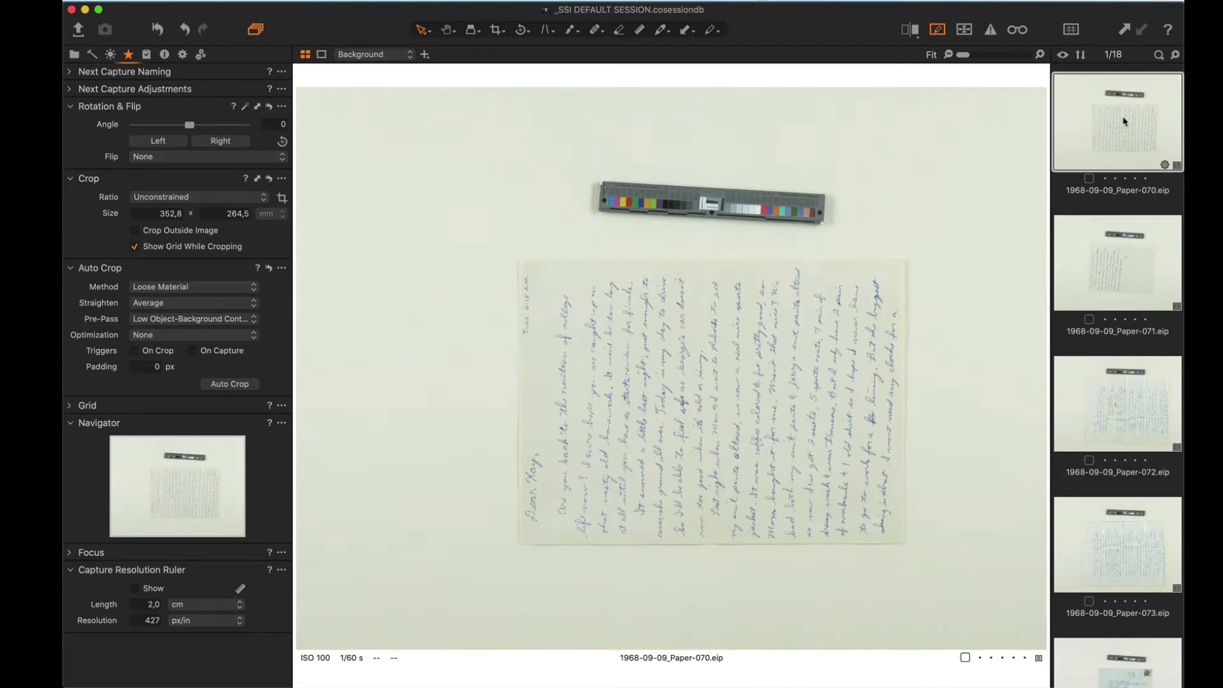
# Step: Browse the captured images from 1968-09-09_Paper-070.eip through 1969-01-27_Paper-202.eip and return to the first one
pyautogui.press('Down')
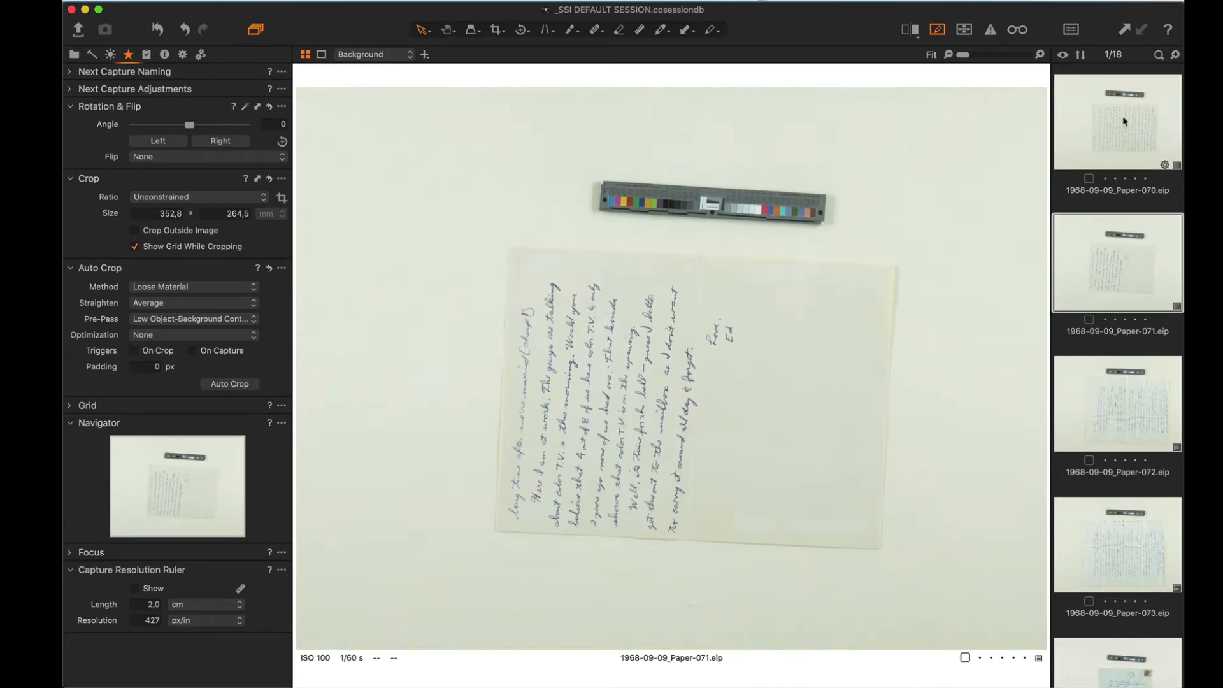
pyautogui.press('Down')
pyautogui.press('Down')
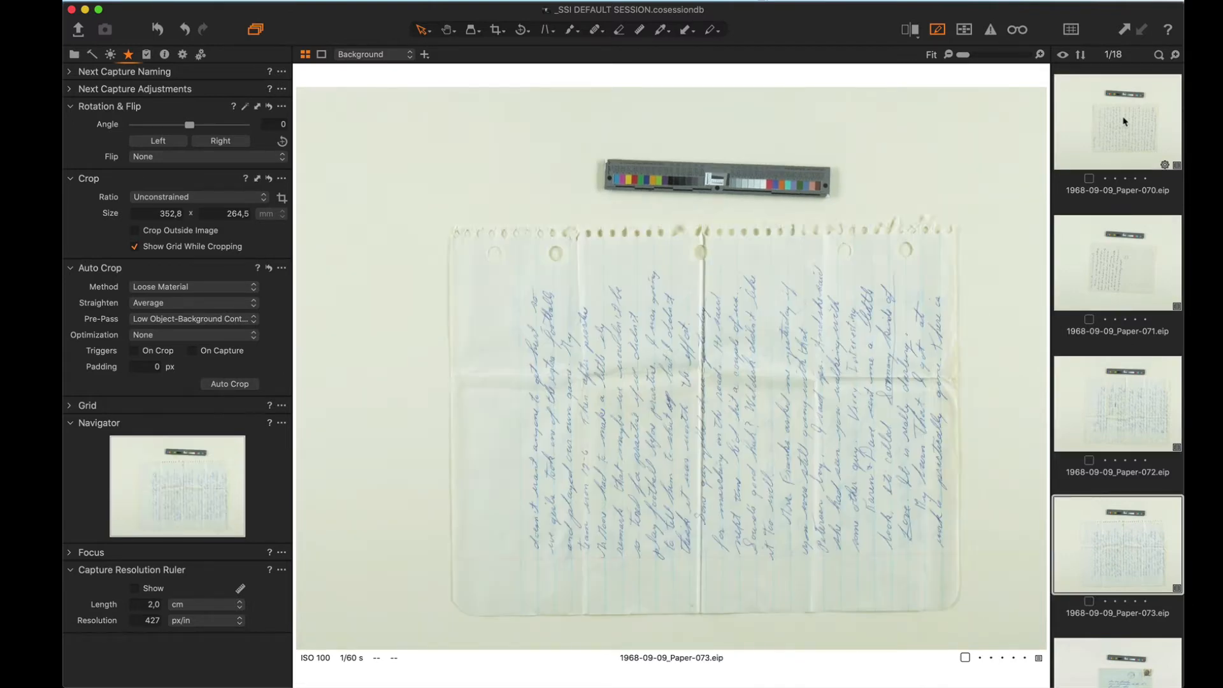
pyautogui.press('Down')
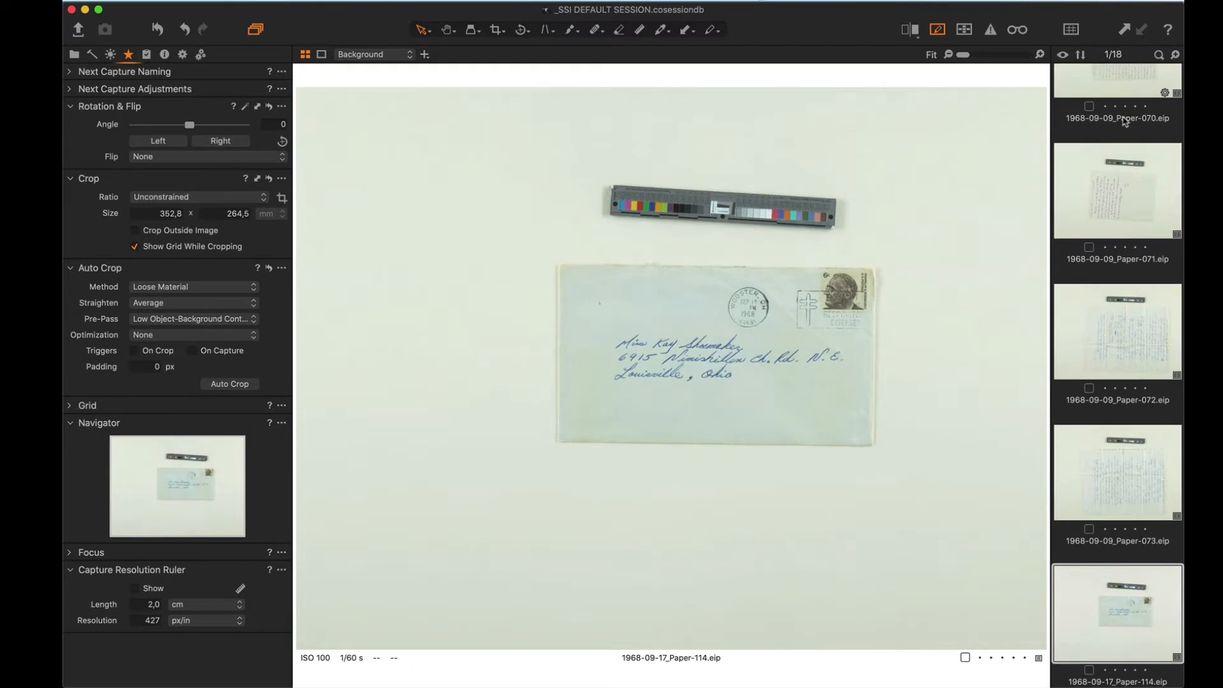
pyautogui.press('Down')
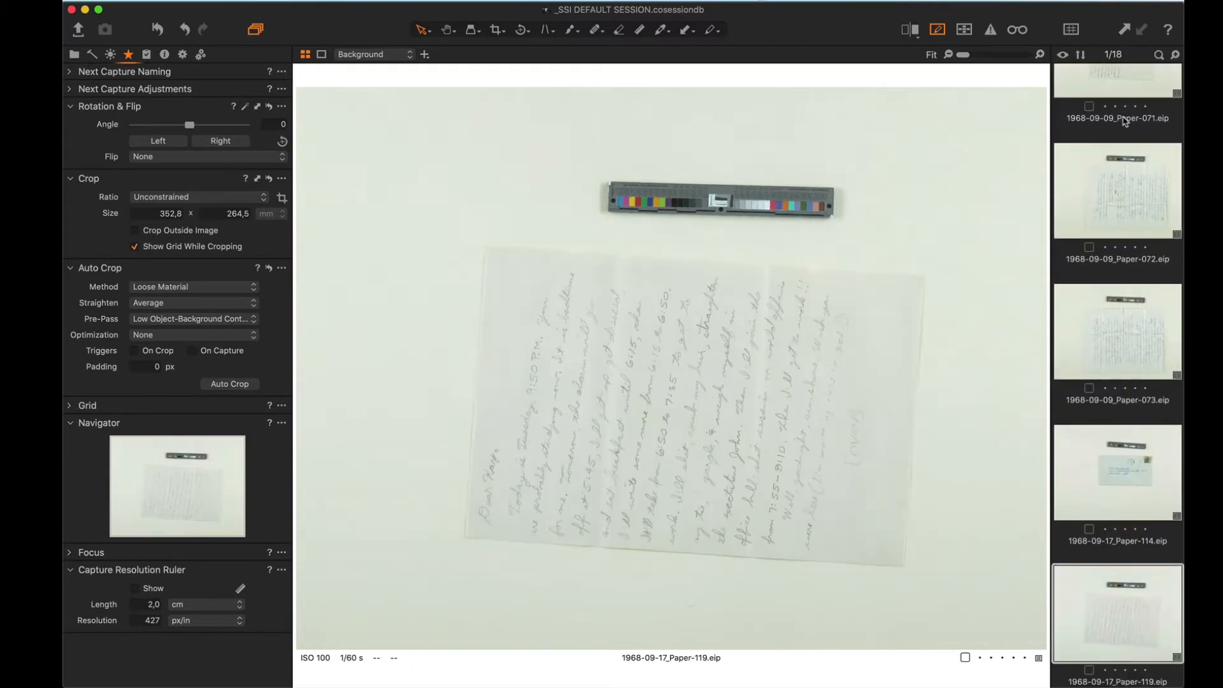
pyautogui.press('Down')
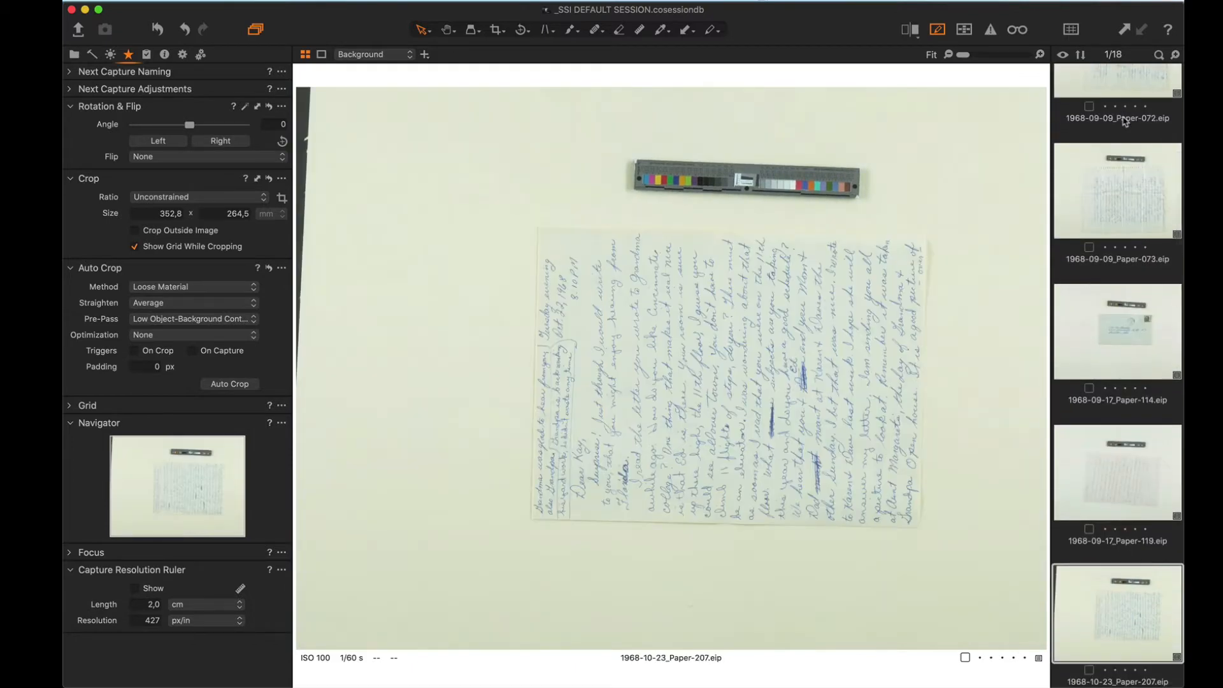
pyautogui.press('Down')
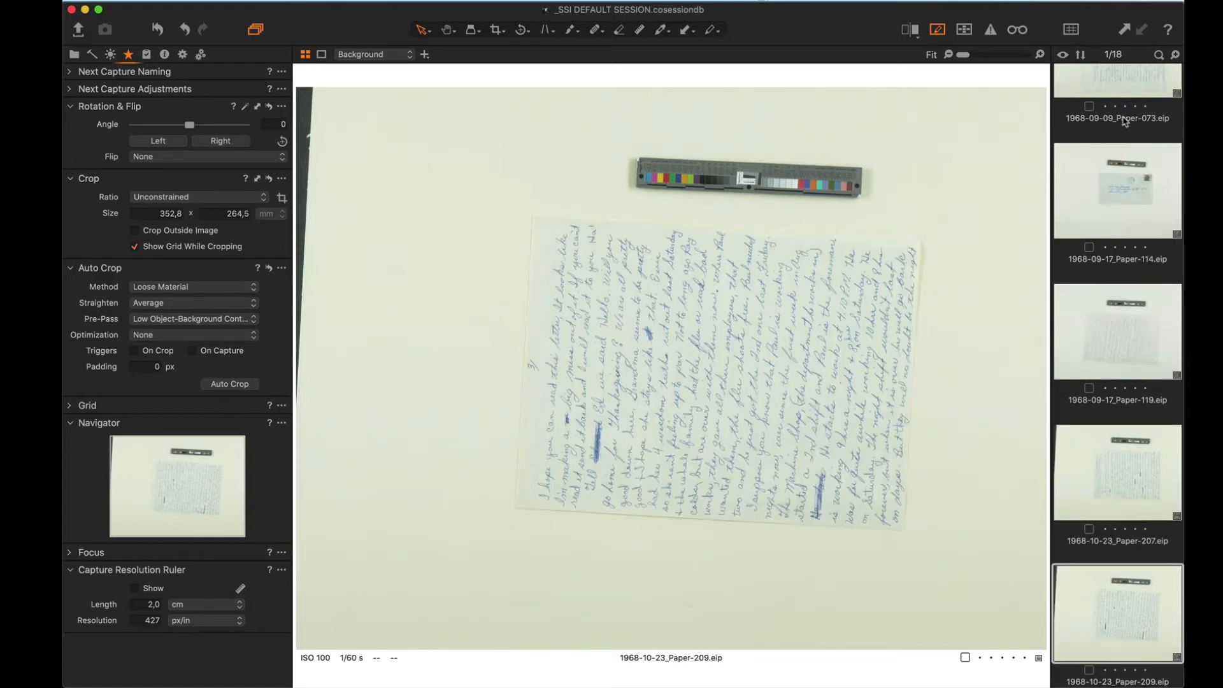
pyautogui.press('Down')
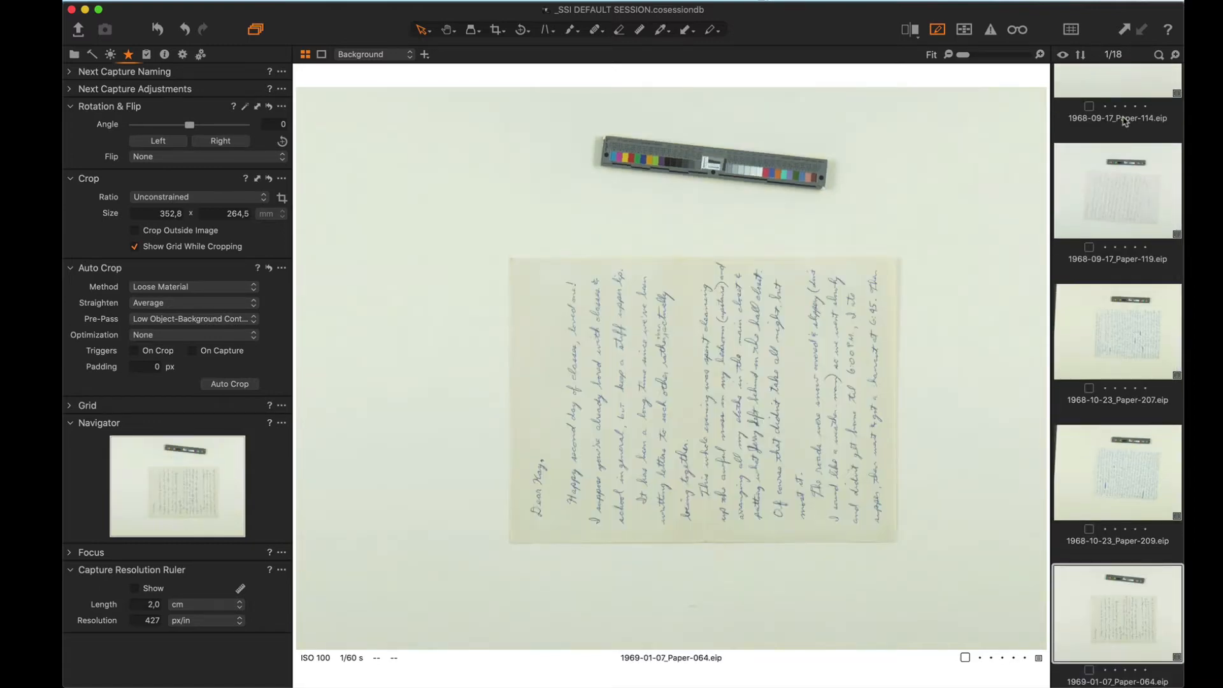
pyautogui.press('Down')
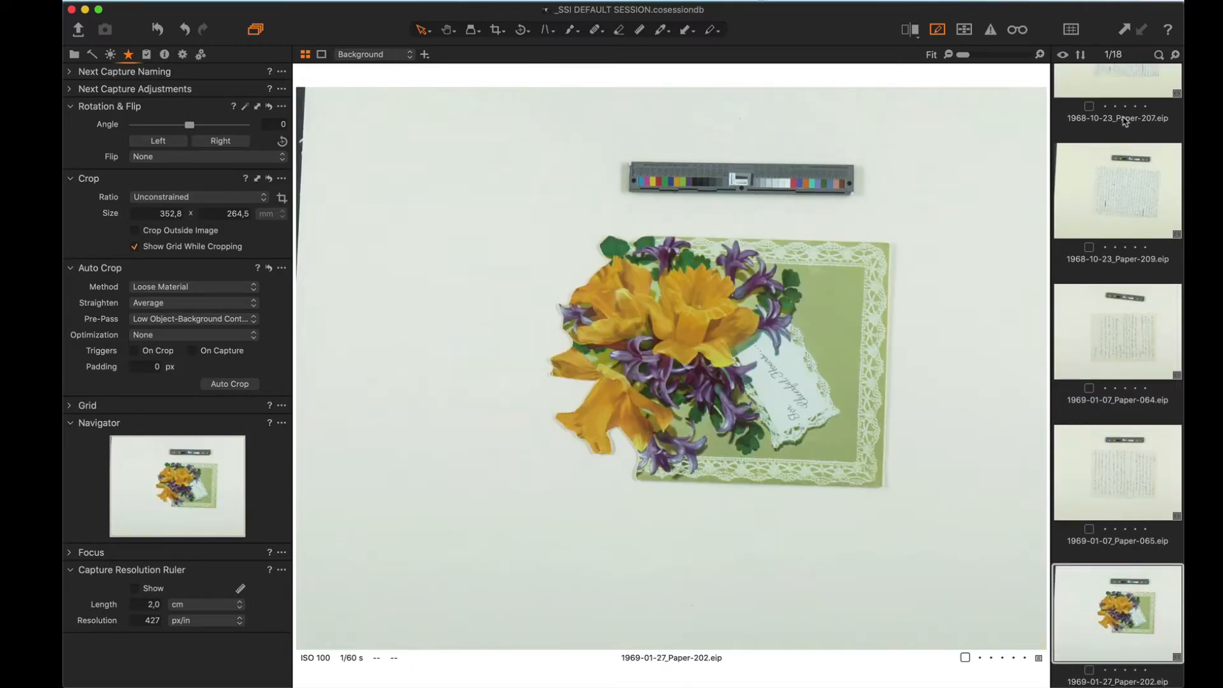
pyautogui.press('Up')
pyautogui.press('Up')
pyautogui.press('Up')
pyautogui.press('Up')
pyautogui.press('Up')
pyautogui.press('Up')
pyautogui.press('Up')
pyautogui.press('Up')
pyautogui.press('Up')
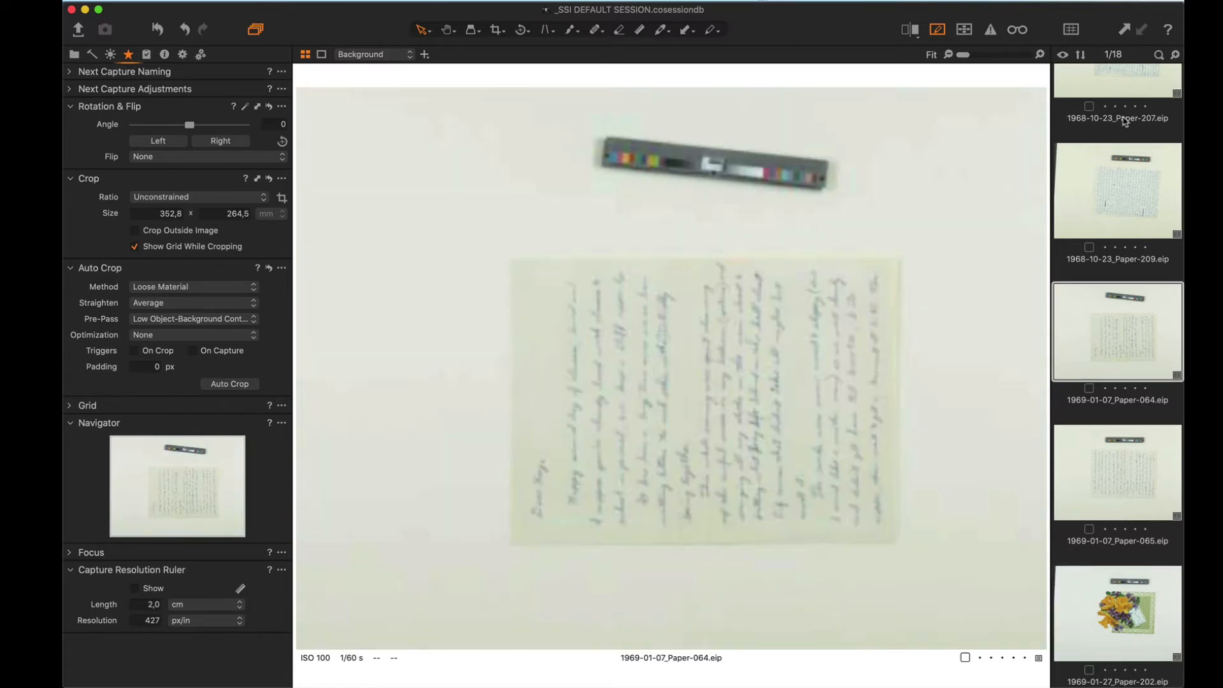
pyautogui.press('Up')
pyautogui.press('Up')
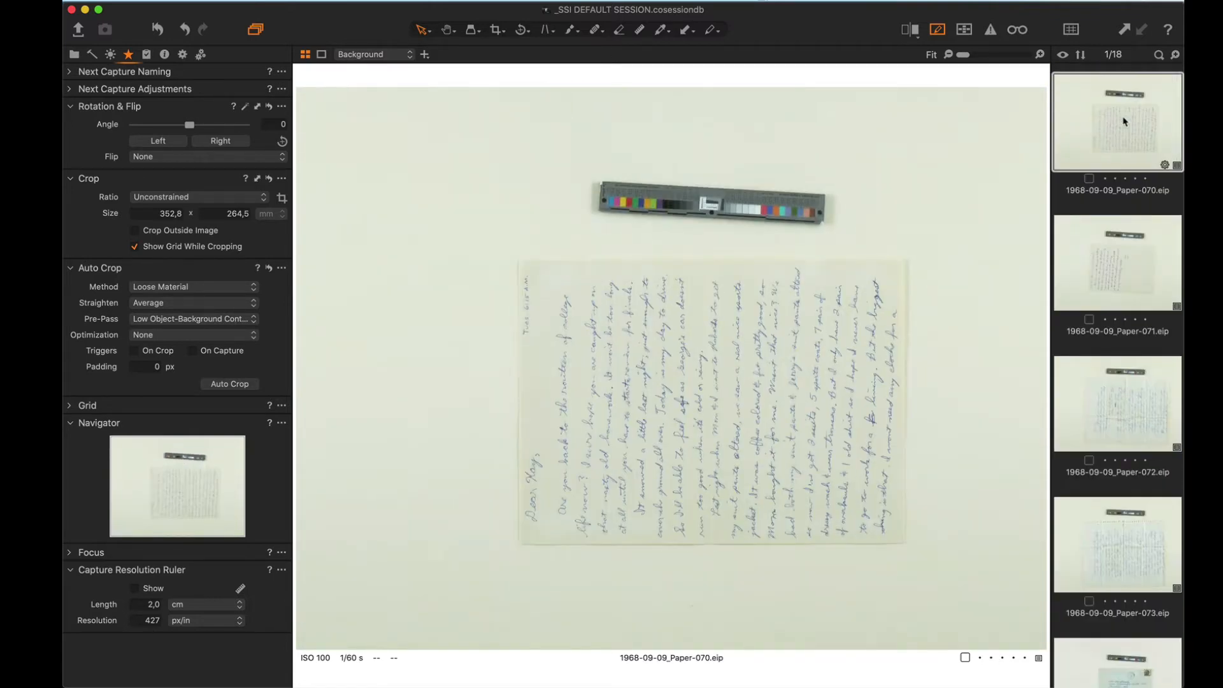
# Step: Review the Auto Crop method, straighten and pre-pass options, keeping Loose Material, Average and Low Object-Background Contrast
pyautogui.click(173, 290)
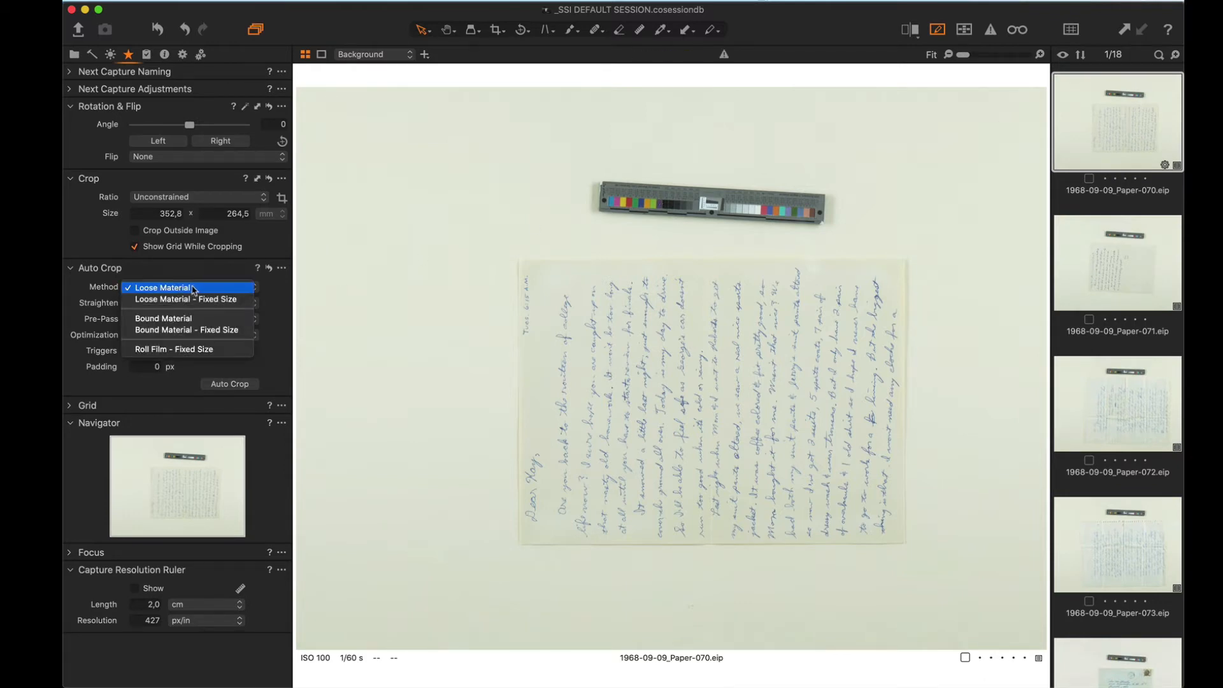
pyautogui.click(197, 290)
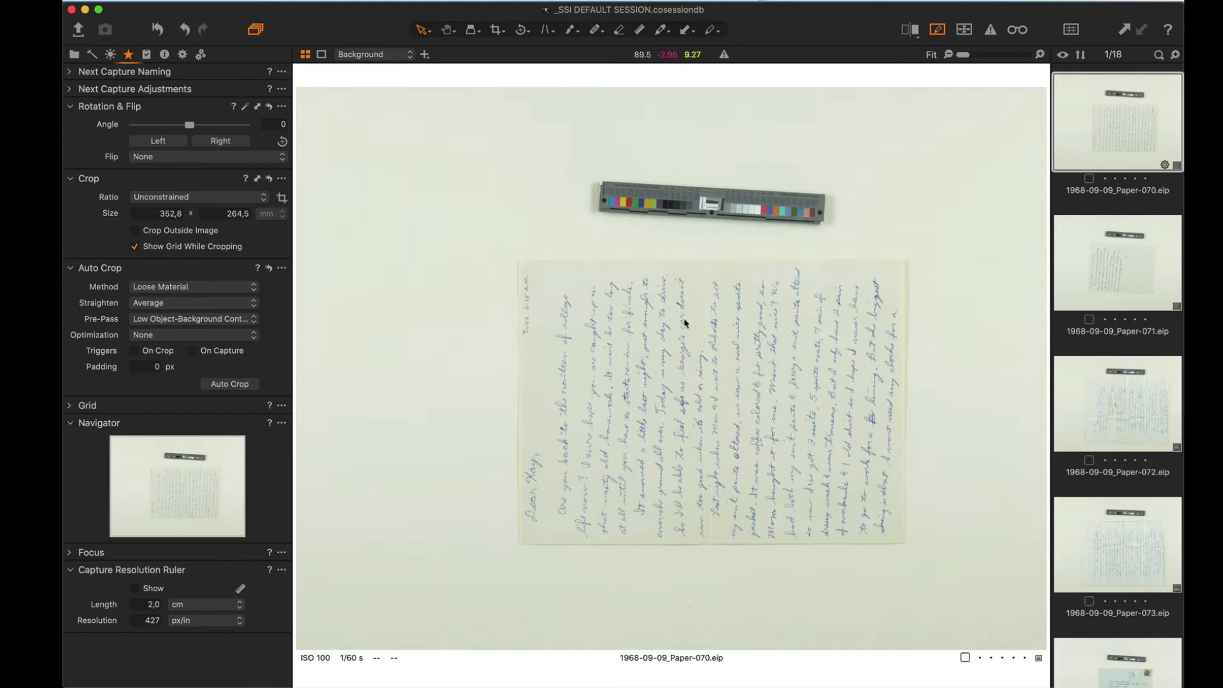
pyautogui.click(163, 309)
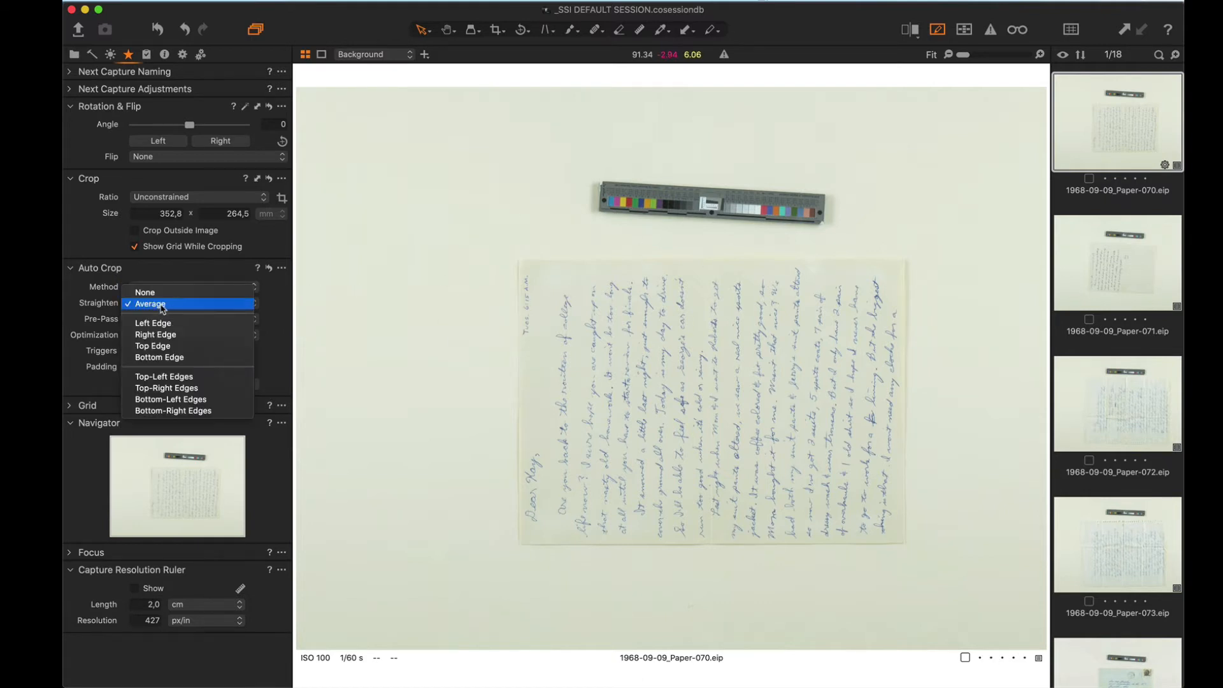
pyautogui.click(163, 305)
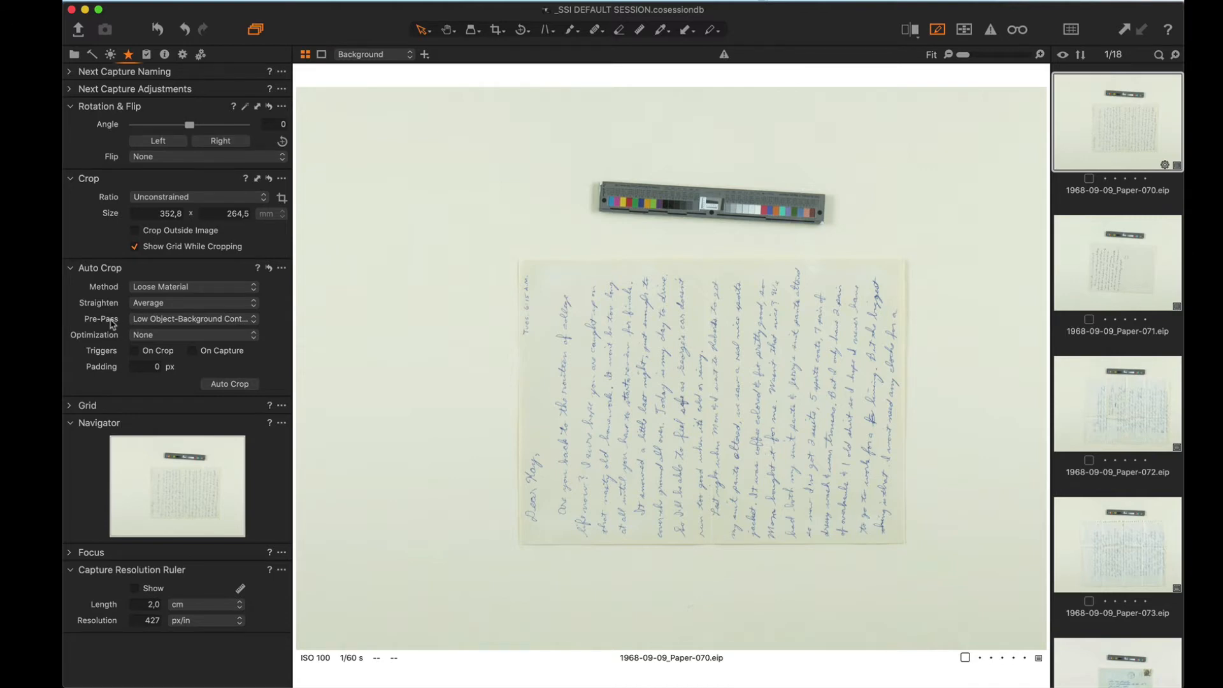
pyautogui.click(149, 319)
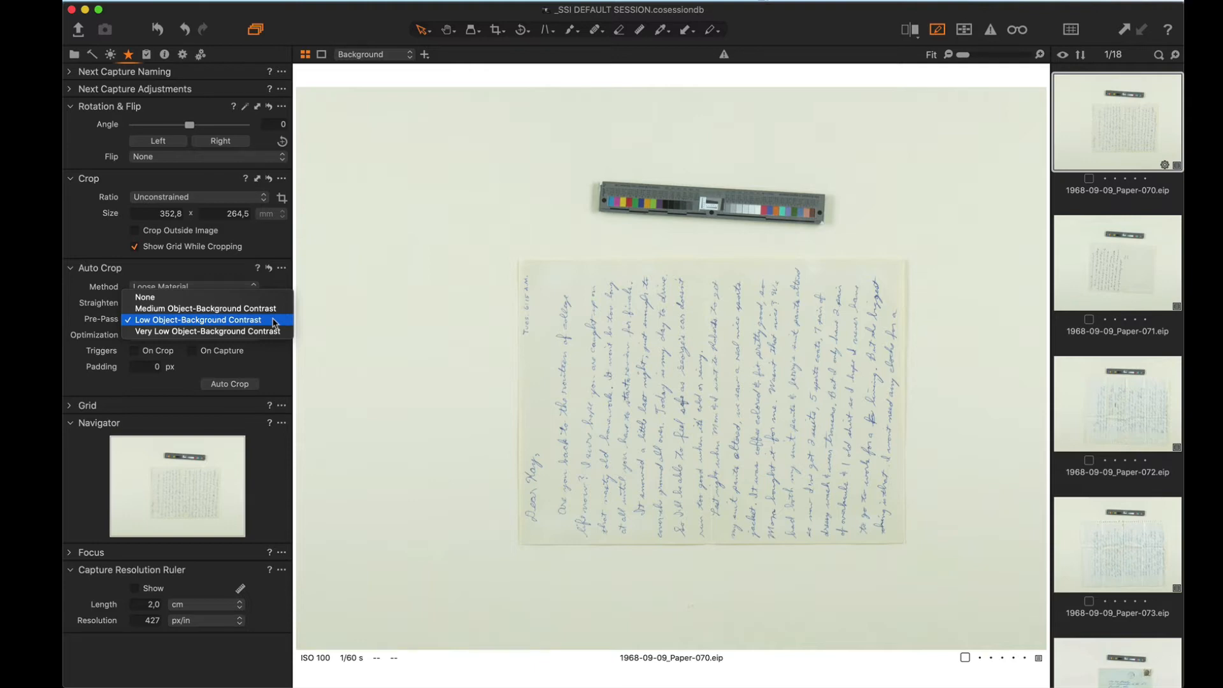
pyautogui.click(201, 322)
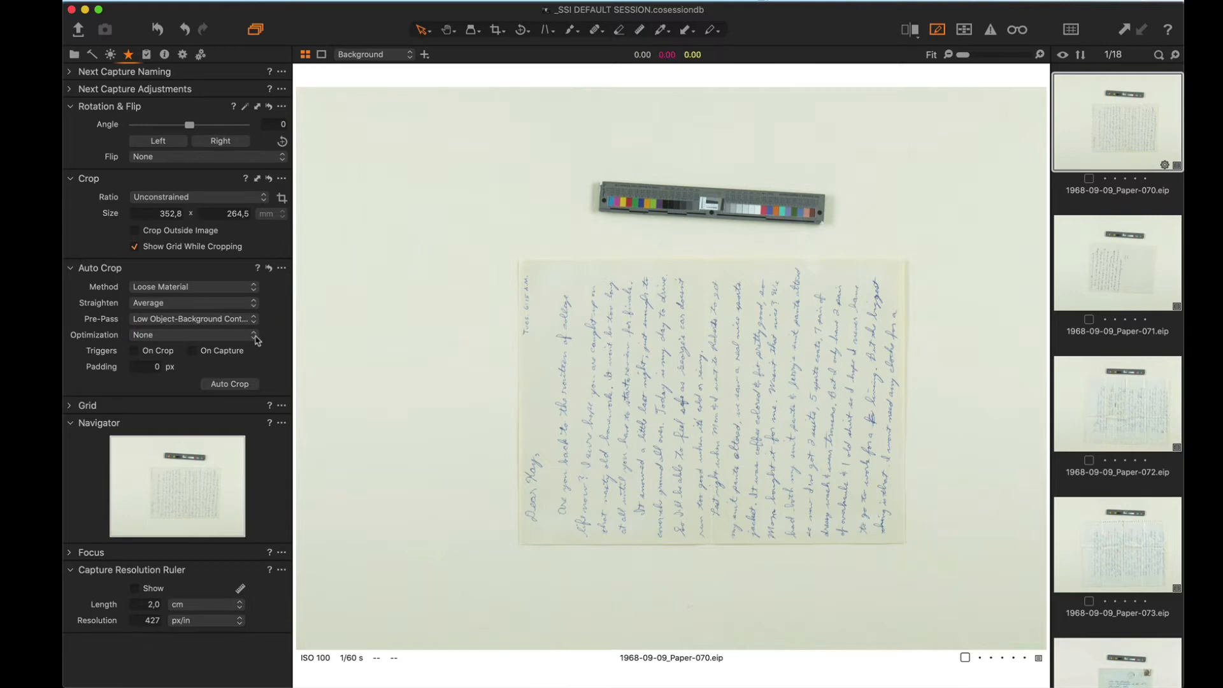
# Step: Auto Crop 1968-09-09_Paper-070.eip with the Low Object-Background Contrast pre-pass, and reset its crop and rotation
pyautogui.click(229, 385)
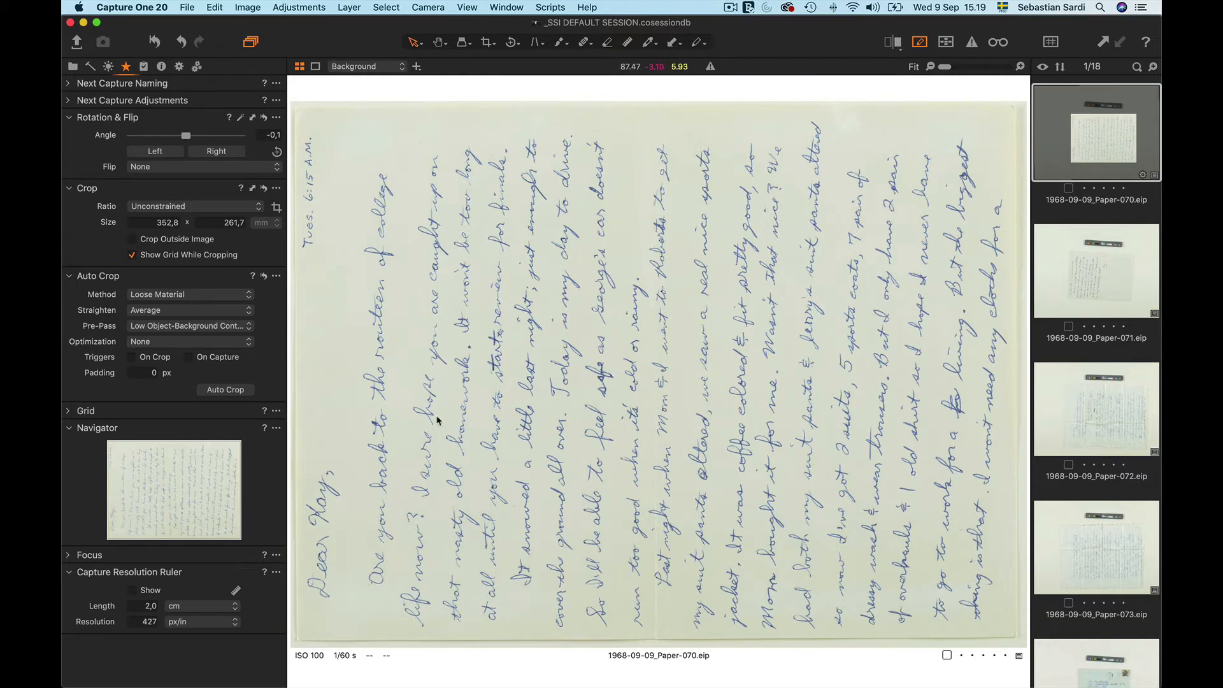
pyautogui.click(264, 276)
pyautogui.click(265, 119)
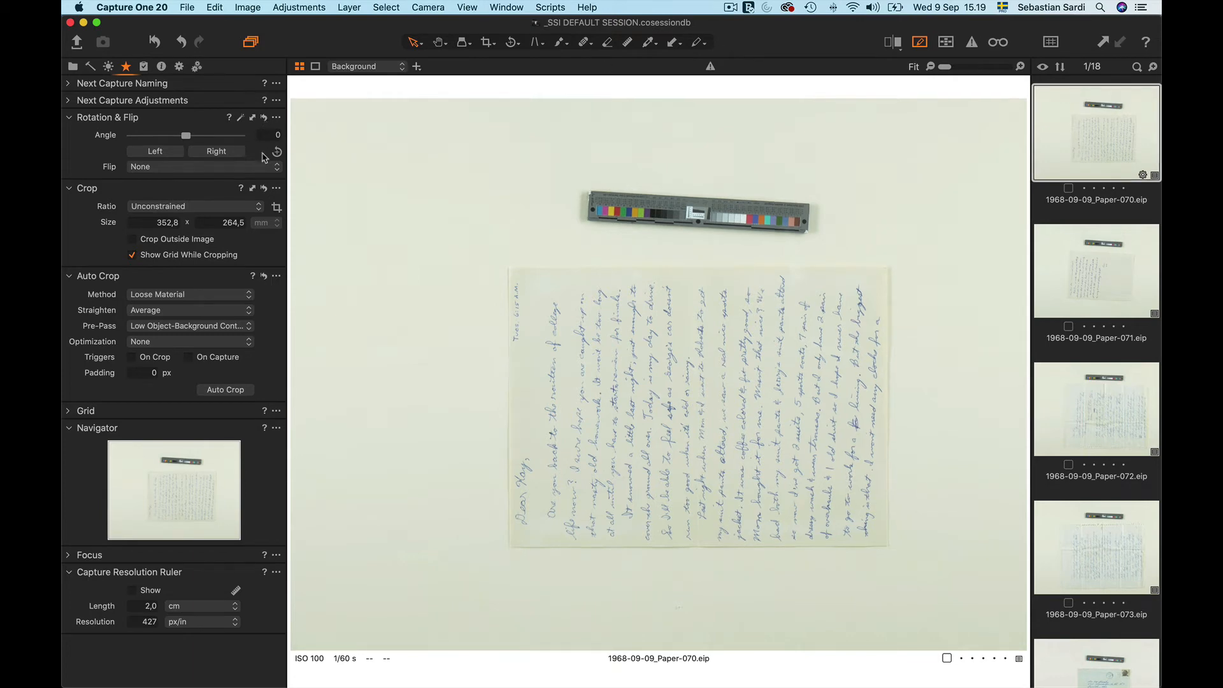
# Step: Try Auto Crop on 1968-09-09_Paper-070.eip with the pre-pass set to None, and reset the crop
pyautogui.click(219, 327)
pyautogui.click(189, 307)
pyautogui.click(216, 392)
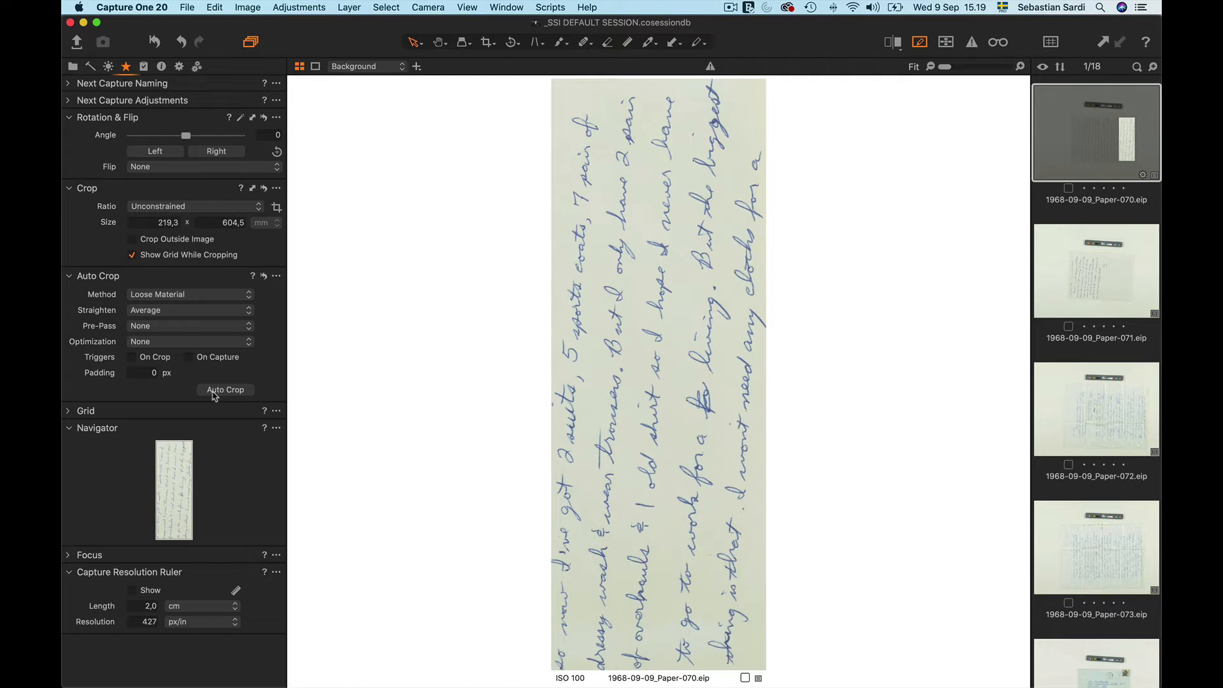
pyautogui.click(264, 277)
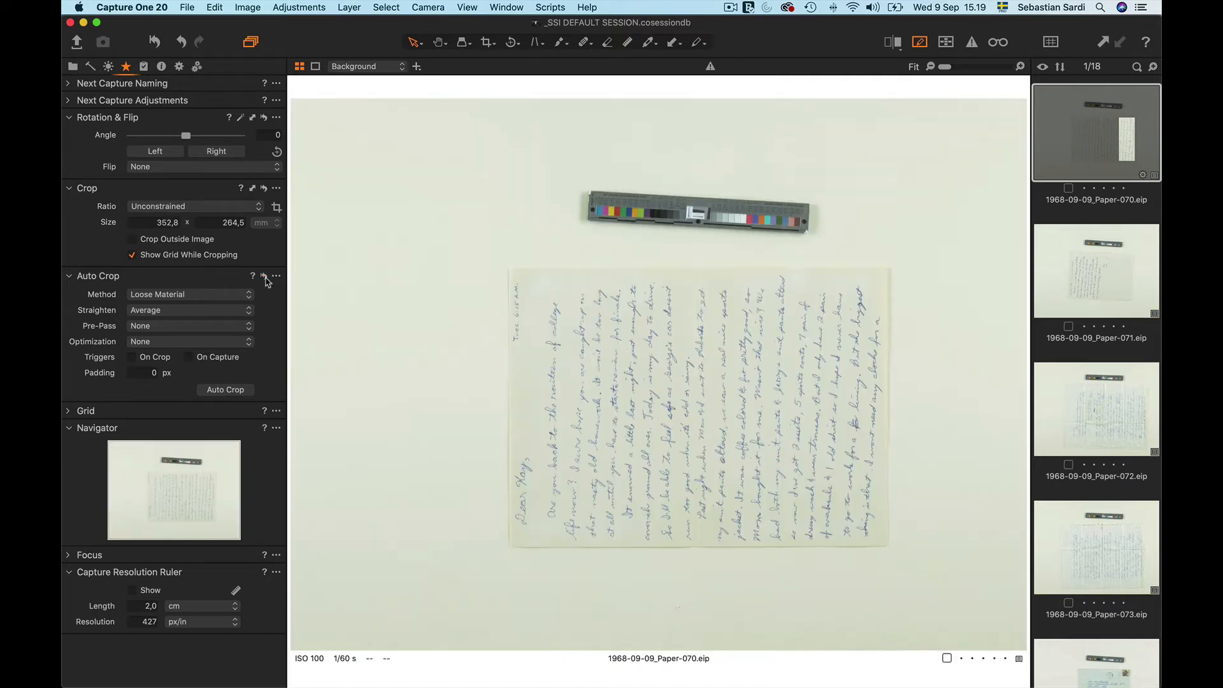
# Step: Try Auto Crop on 1968-09-09_Paper-070.eip with the Medium Object-Background Contrast pre-pass, and reset the crop
pyautogui.click(175, 313)
pyautogui.click(170, 312)
pyautogui.click(153, 326)
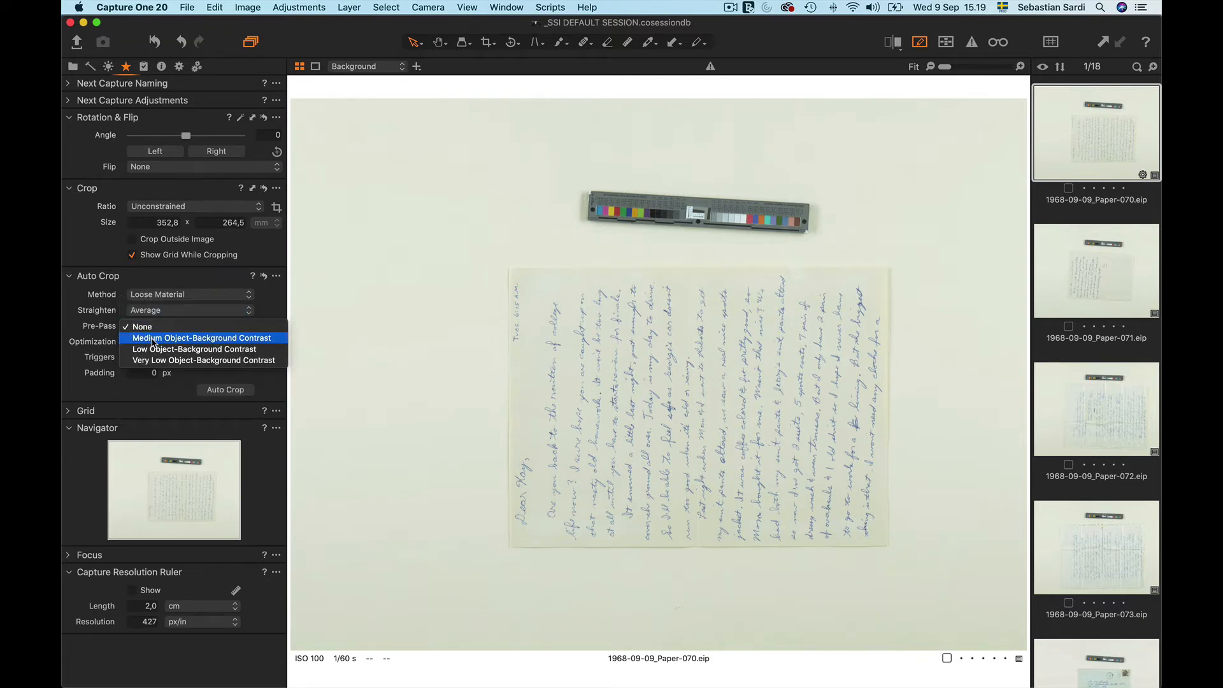
pyautogui.click(153, 340)
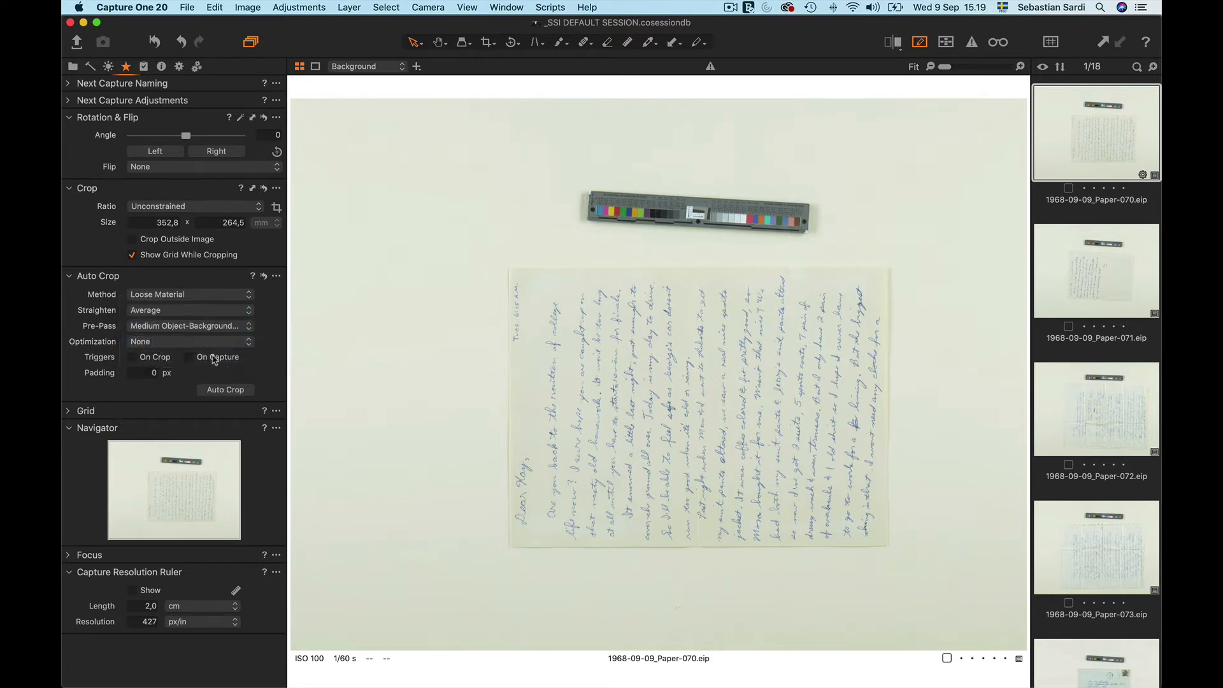
pyautogui.click(226, 390)
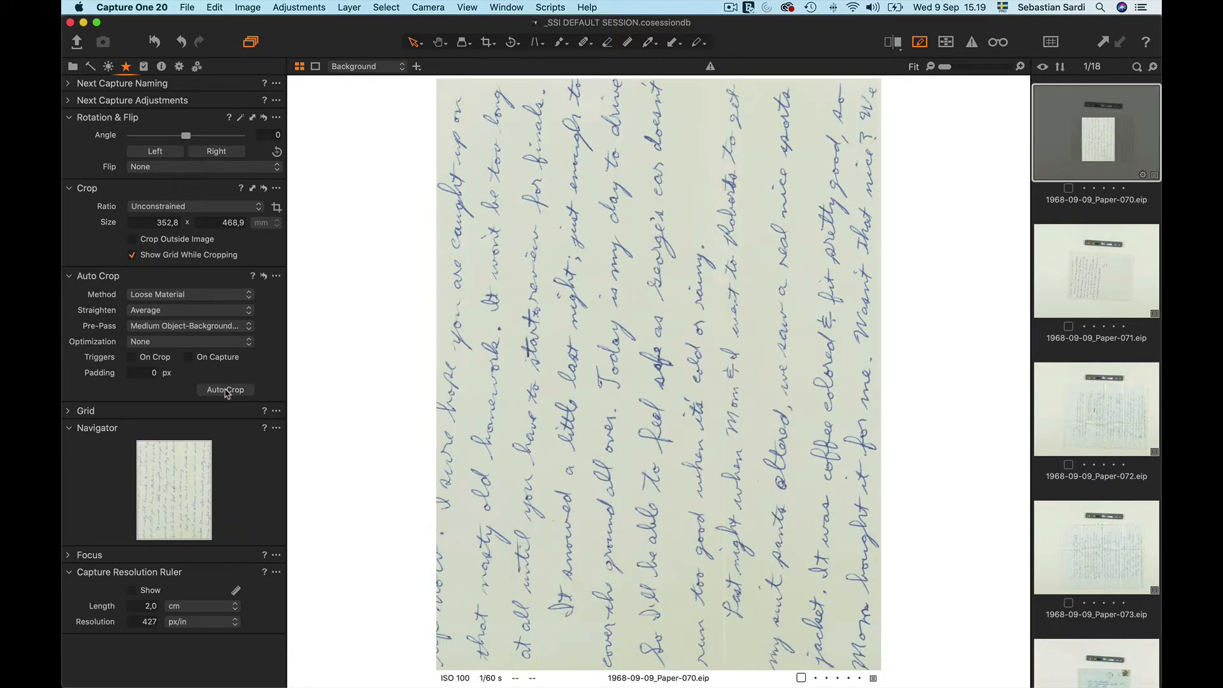
pyautogui.click(264, 278)
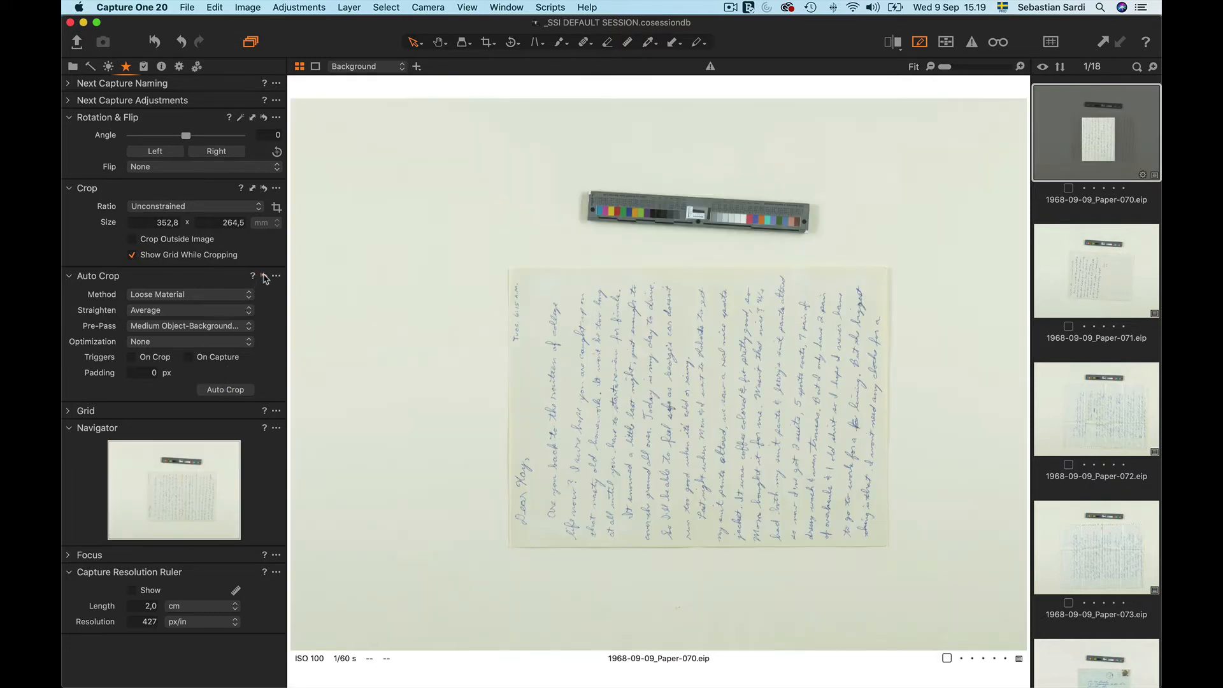
# Step: Set the Auto Crop pre-pass to Low Object-Background Contrast and apply Auto Crop to 1968-09-09_Paper-070.eip
pyautogui.click(204, 326)
pyautogui.click(180, 339)
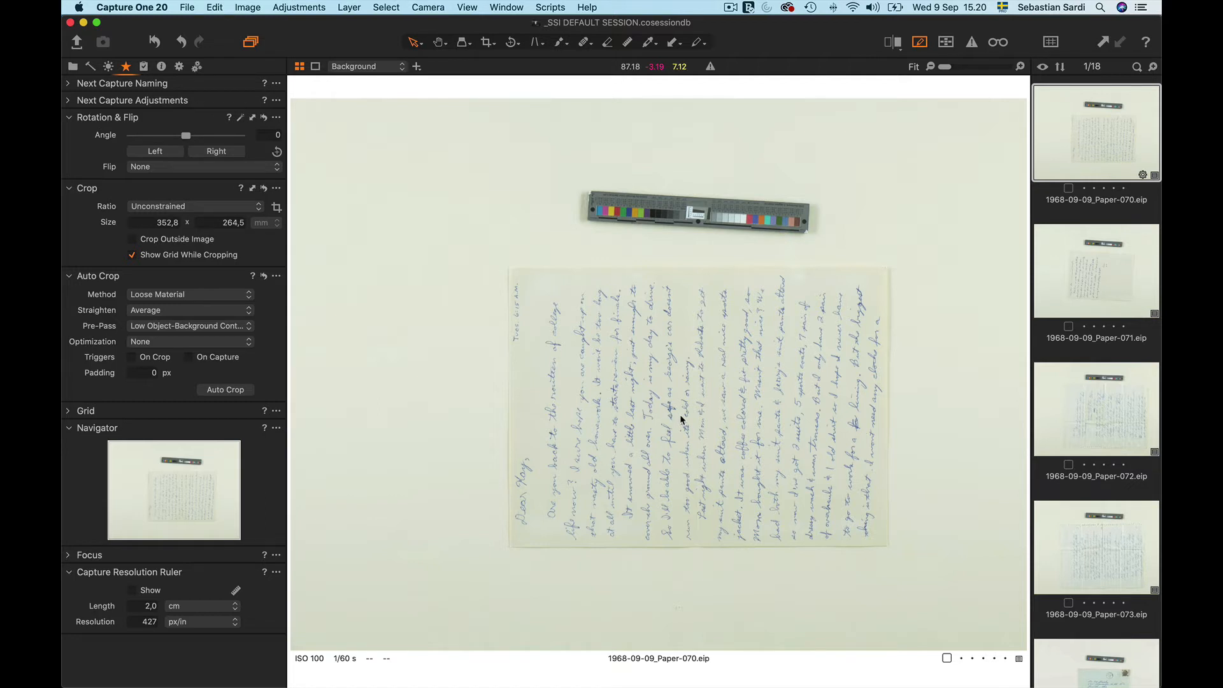
pyautogui.click(159, 328)
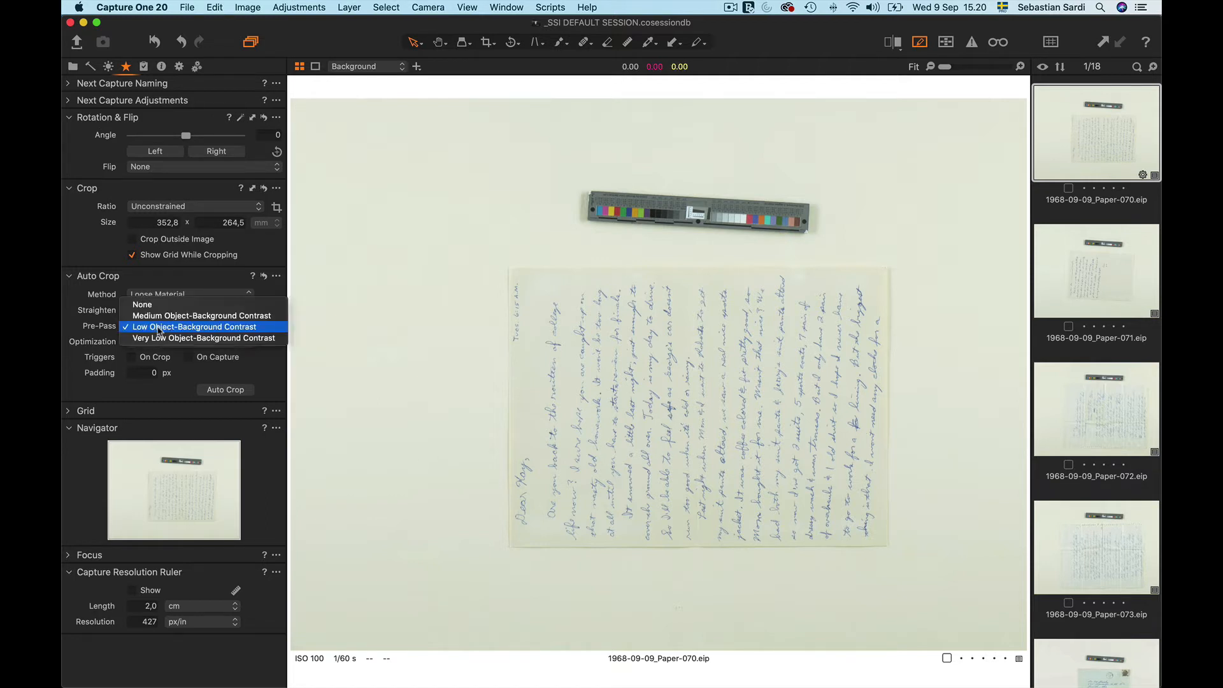
pyautogui.click(160, 329)
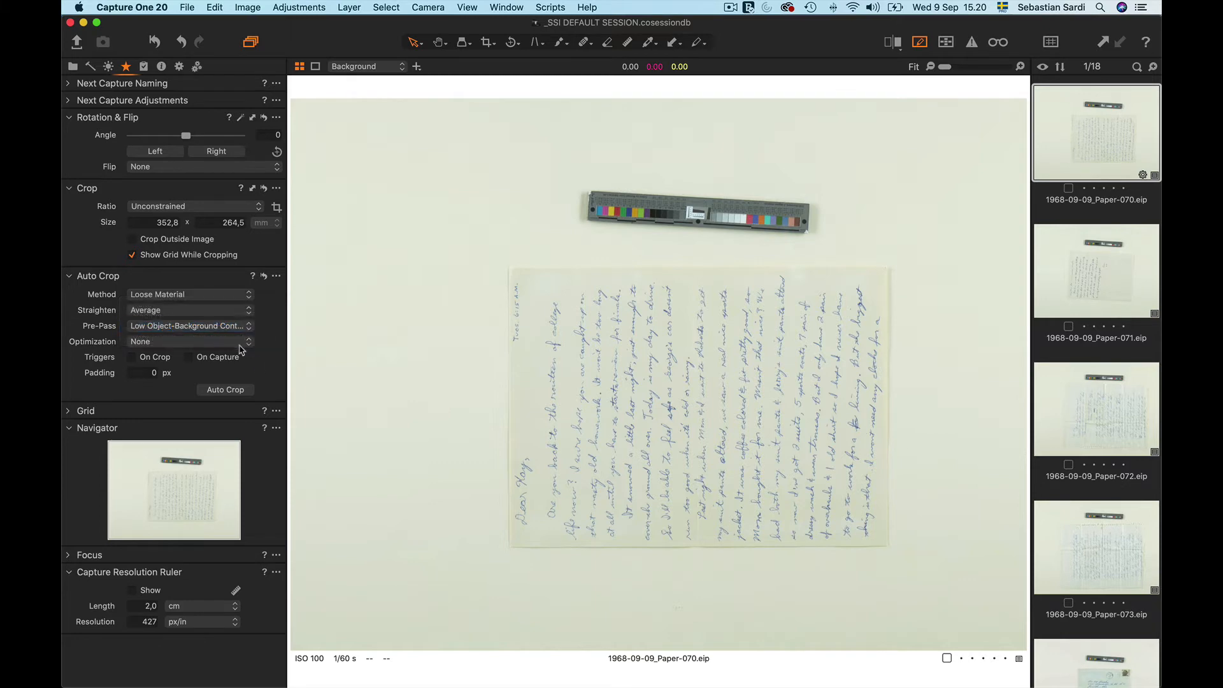
pyautogui.click(224, 390)
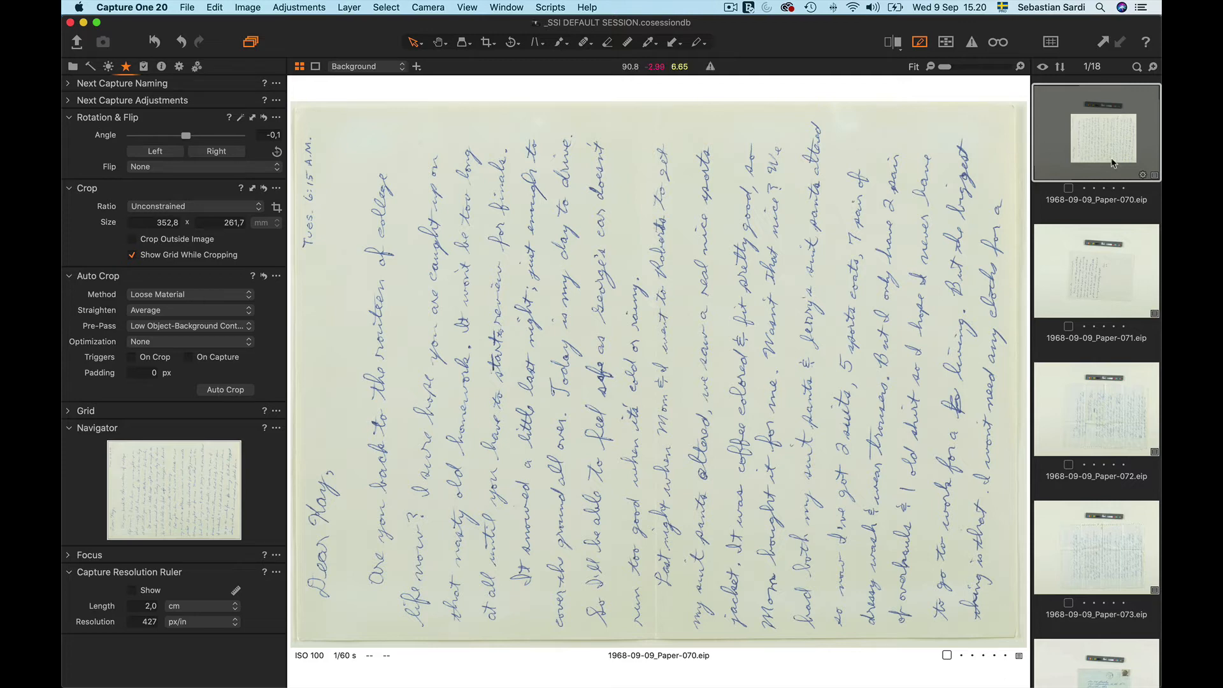
# Step: Apply Auto Crop individually to 1968-09-09_Paper-071.eip, 1968-09-09_Paper-072.eip and 1968-09-09_Paper-073.eip
pyautogui.click(1093, 285)
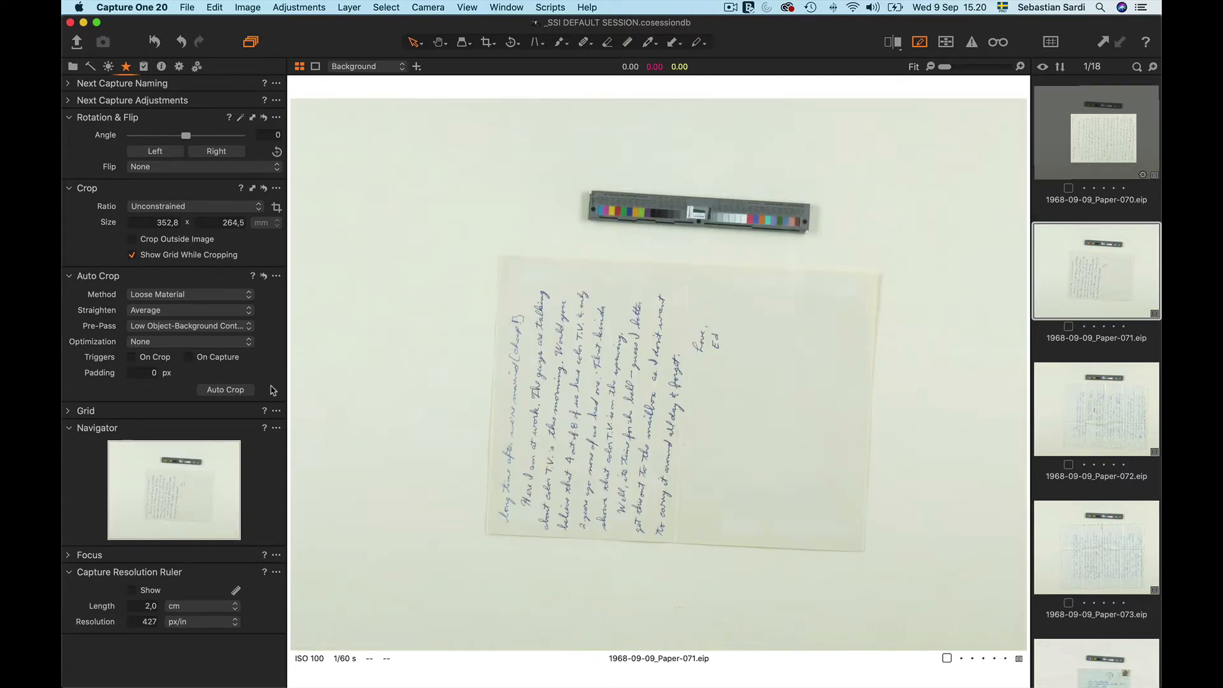
pyautogui.click(223, 390)
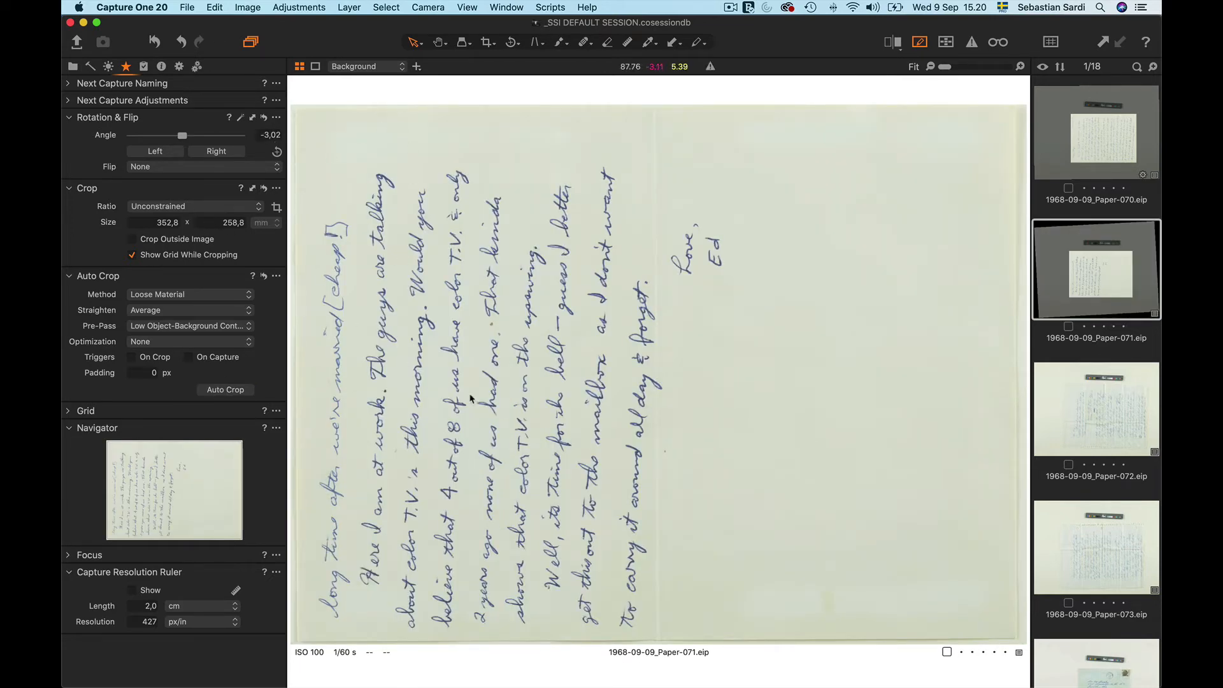
pyautogui.click(1128, 425)
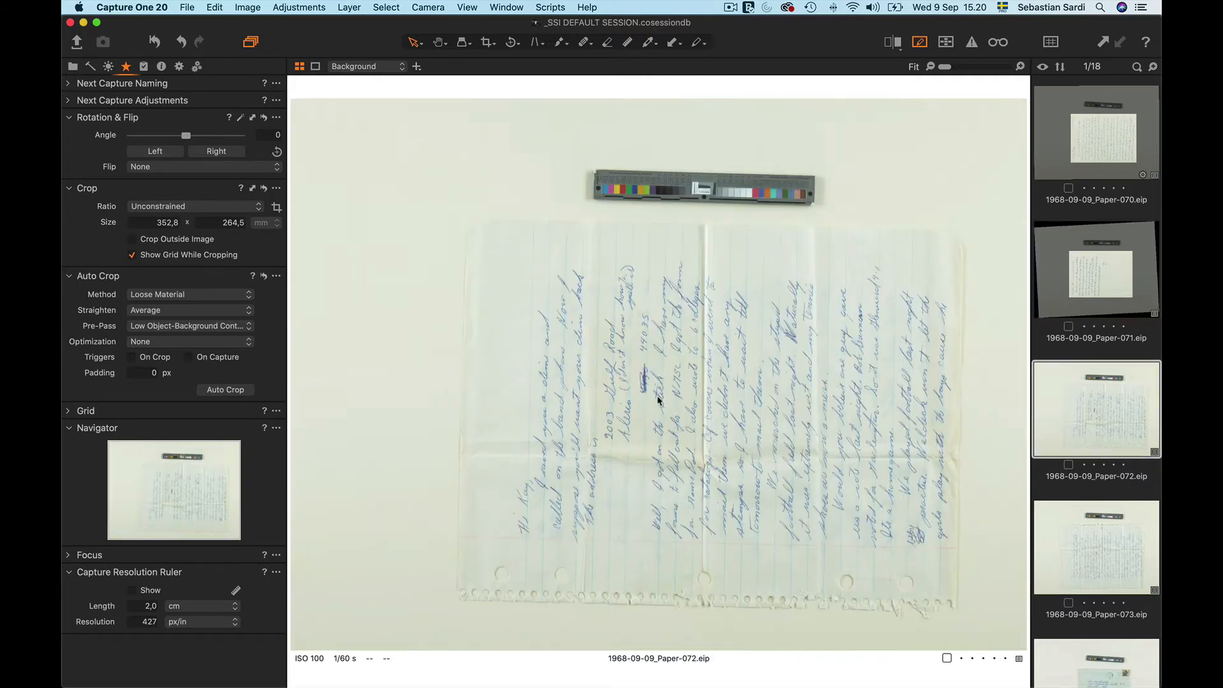
pyautogui.click(233, 394)
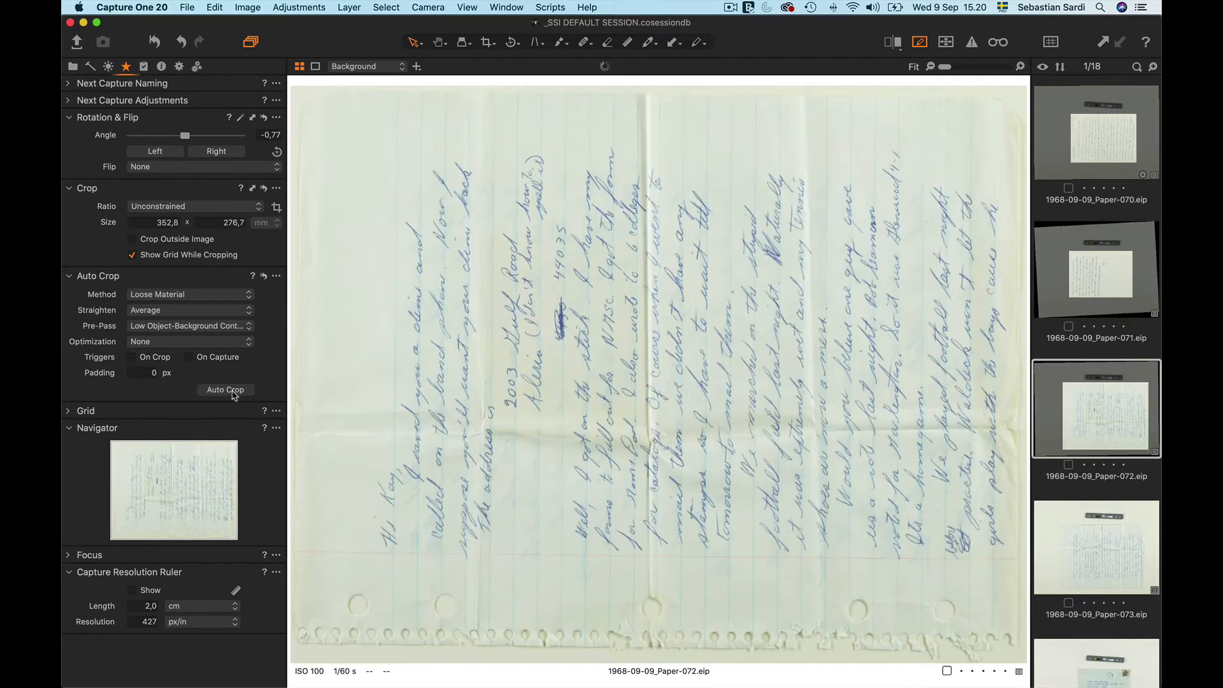
pyautogui.click(1121, 540)
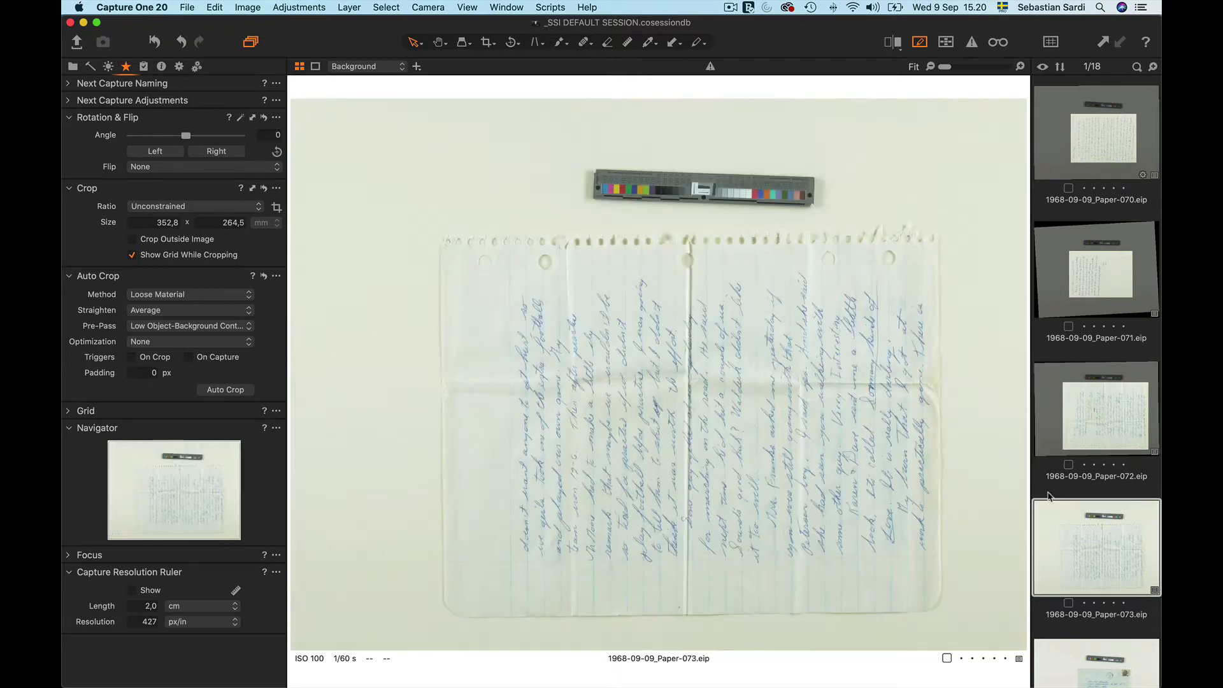
pyautogui.click(233, 391)
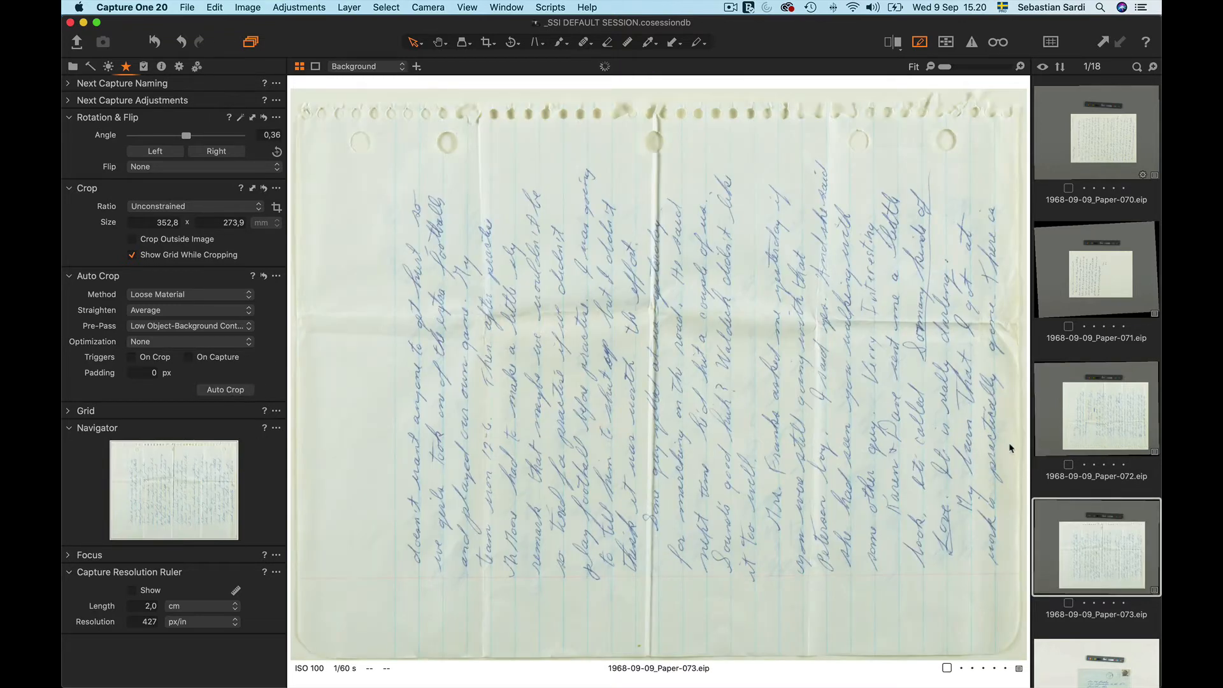
# Step: Apply Auto Crop to the envelope image 1968-09-17_Paper-114.eip
pyautogui.scroll(-1, 1124, 477)
pyautogui.scroll(-5, 1124, 477)
pyautogui.click(1115, 343)
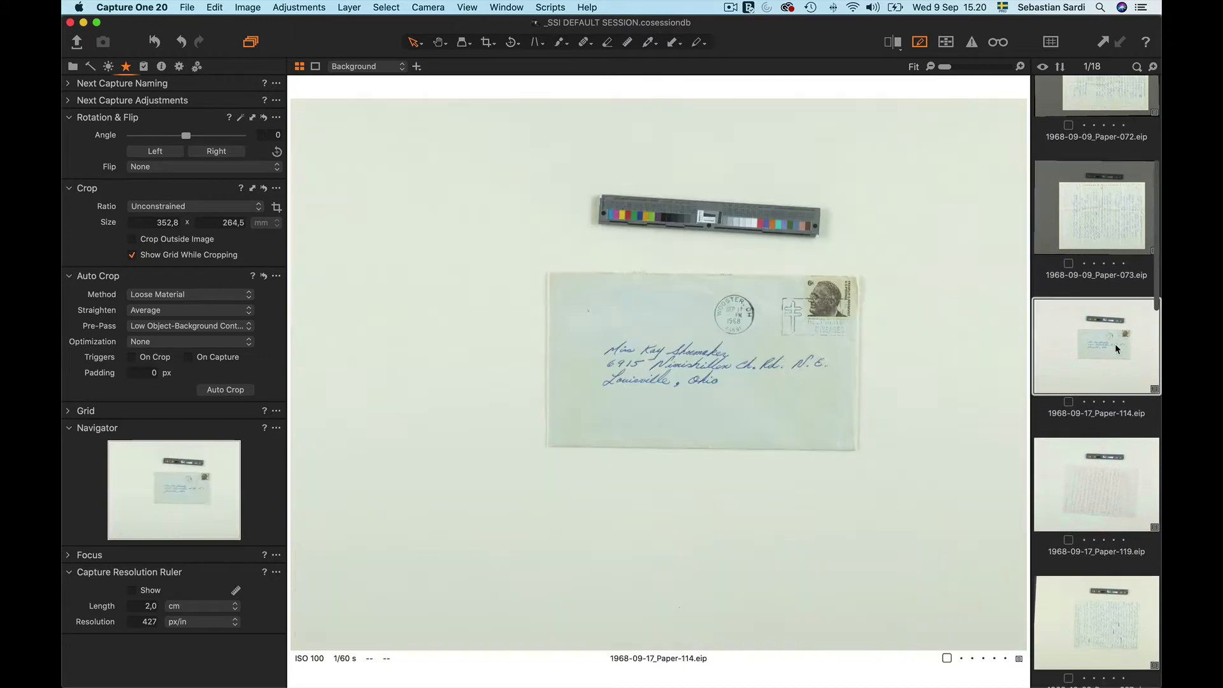
pyautogui.click(225, 390)
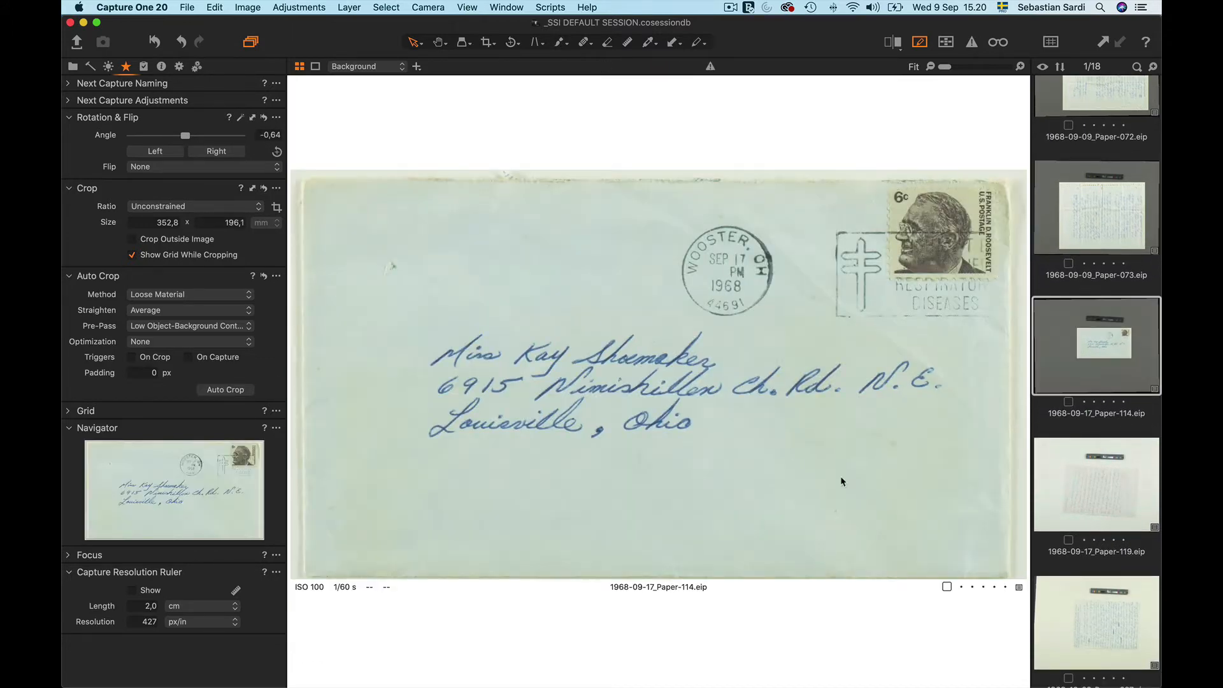
# Step: Try running Auto Crop four times in succession on 1968-09-17_Paper-119.eip
pyautogui.click(1085, 497)
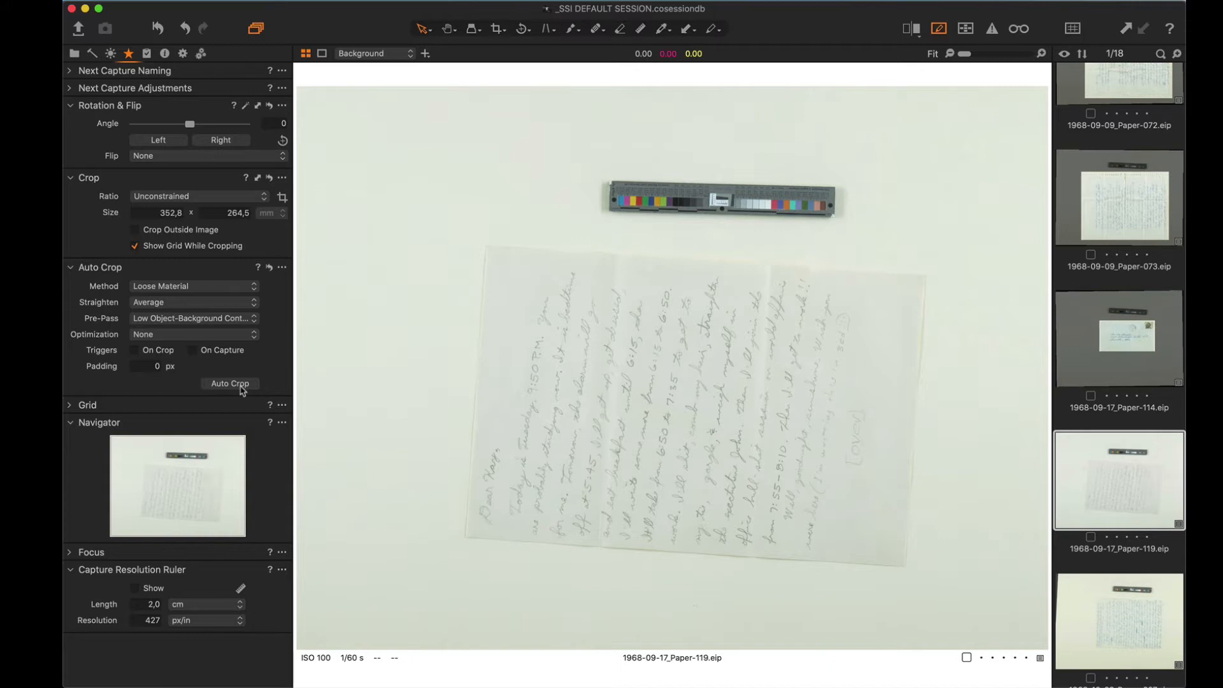
pyautogui.click(241, 387)
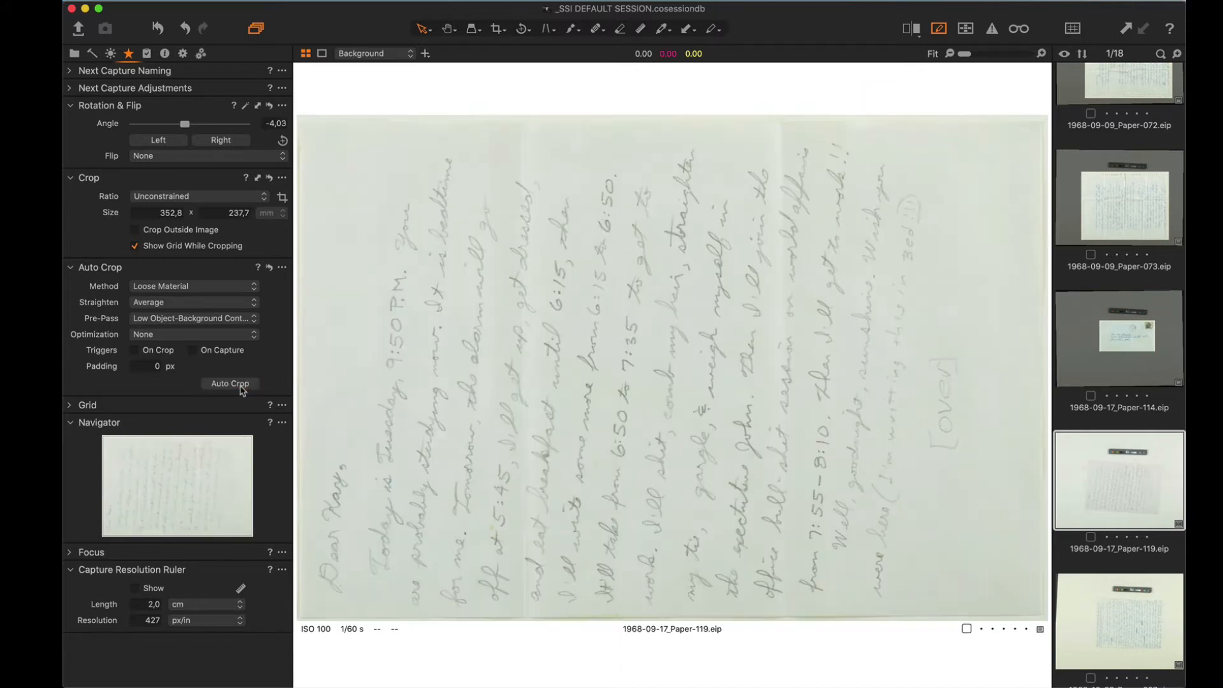
pyautogui.click(242, 386)
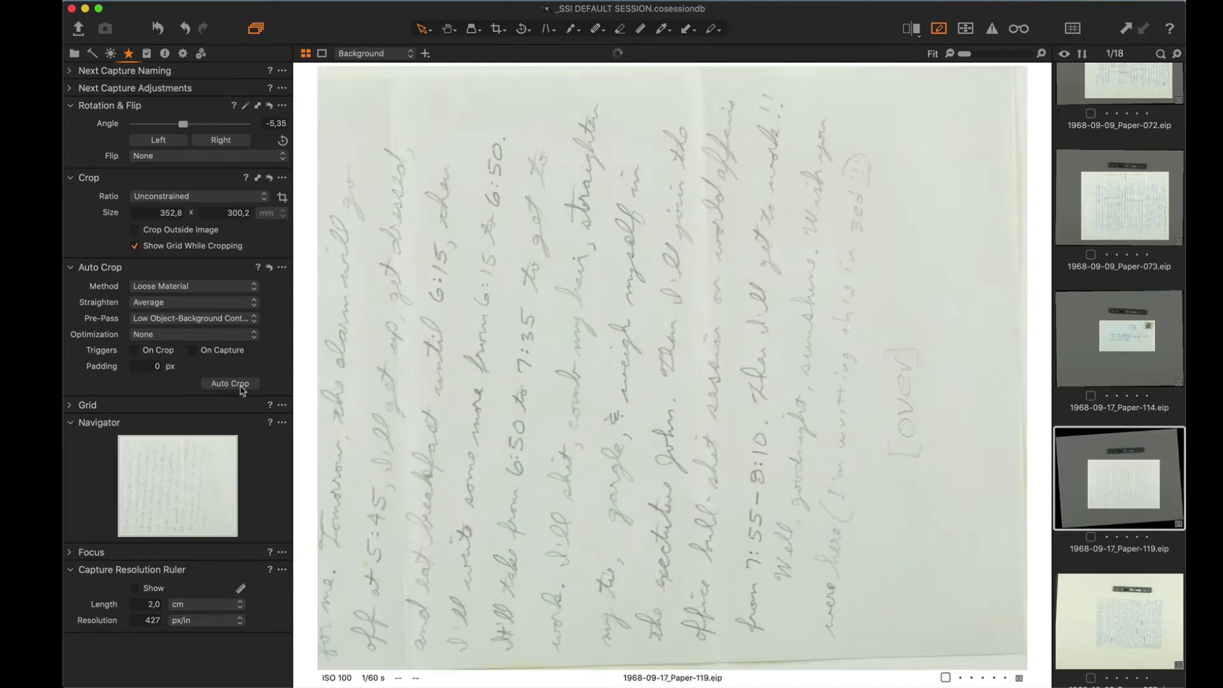
pyautogui.click(241, 386)
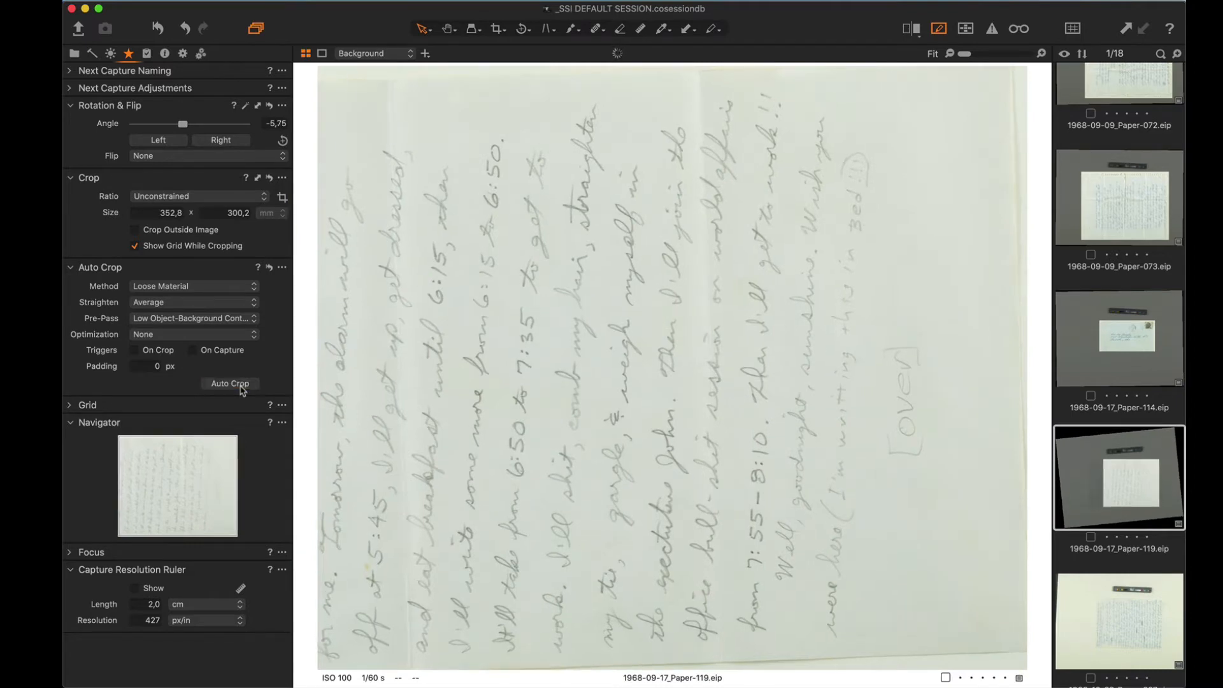
pyautogui.click(241, 386)
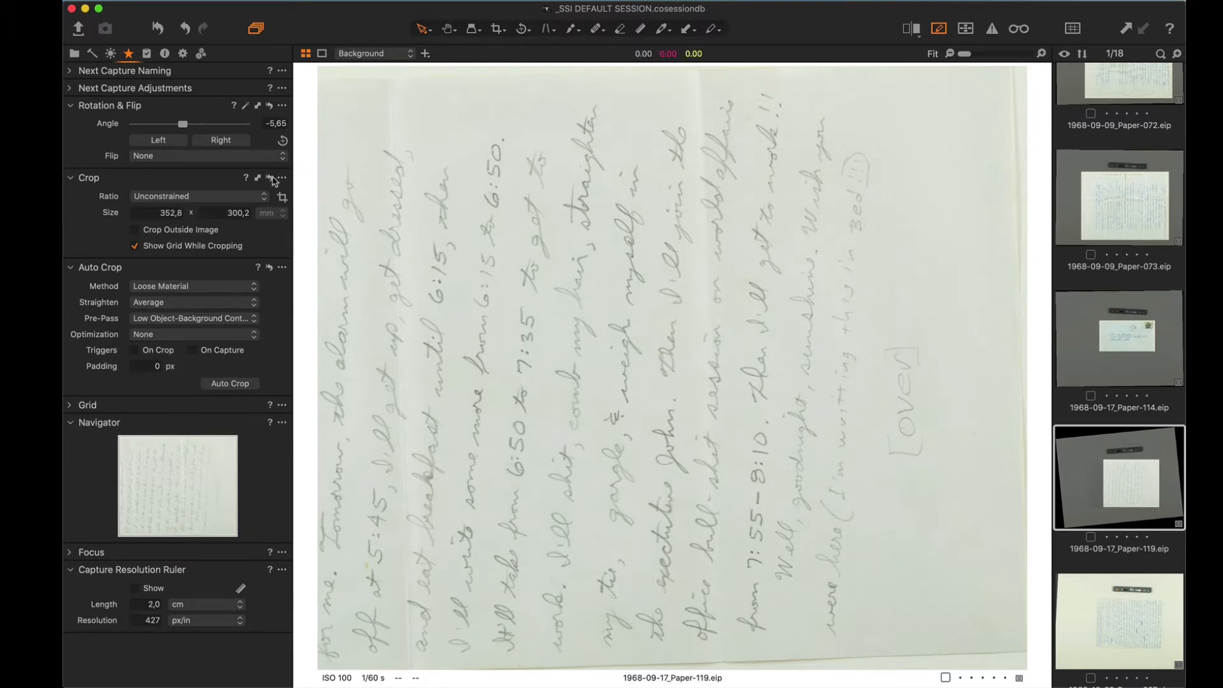
# Step: Reset the crop and rotation of 1968-09-17_Paper-119.eip and apply Auto Crop once more
pyautogui.click(271, 178)
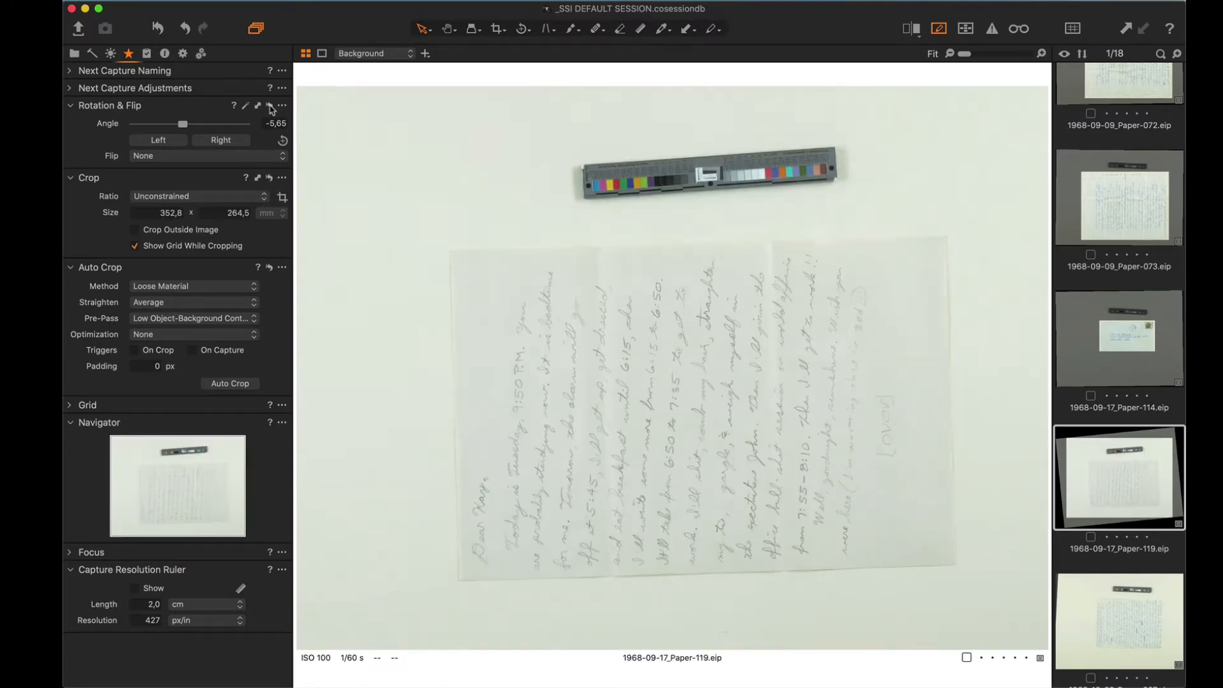
pyautogui.click(271, 106)
pyautogui.click(230, 383)
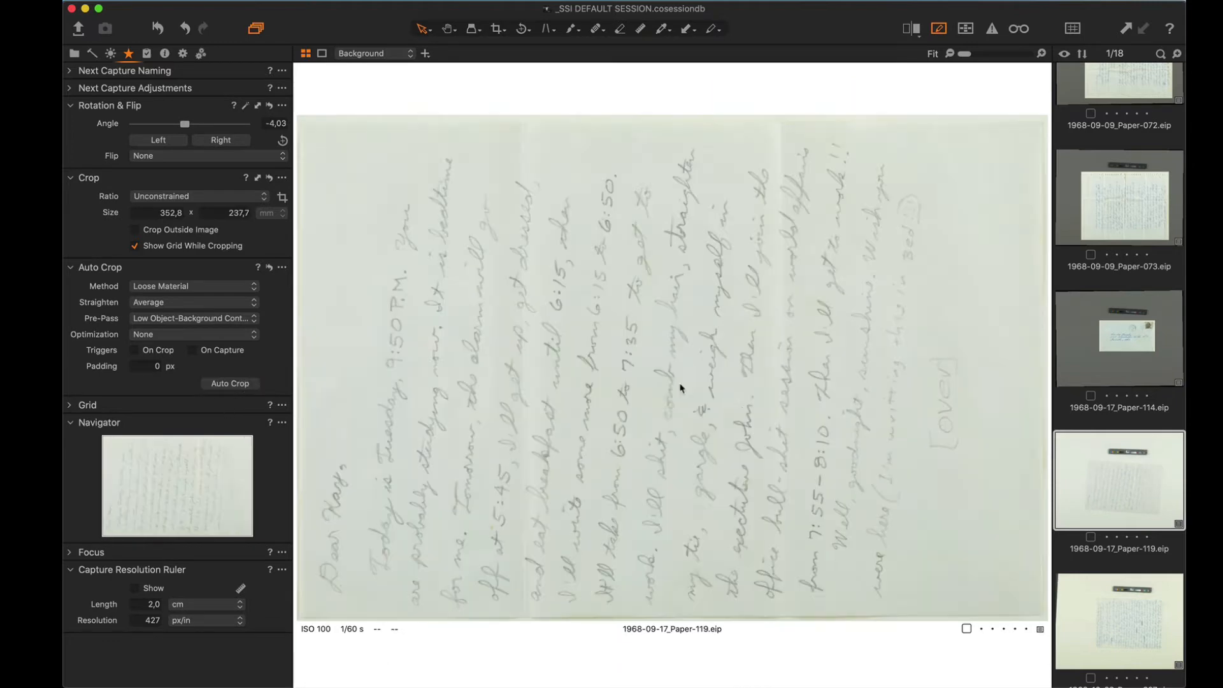
# Step: Apply Auto Crop in one batch to all images from 1968-10-23_Paper-207.eip through 1969-02-05_Paper-194.eip
pyautogui.scroll(-5, 1145, 488)
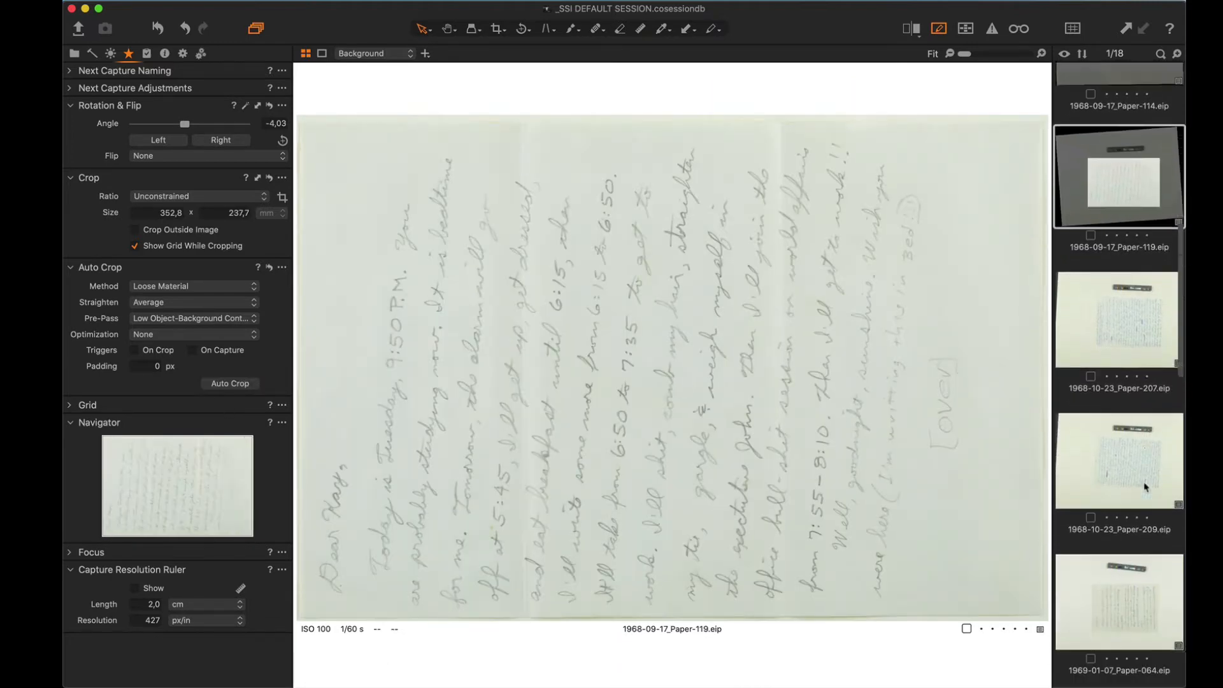
pyautogui.scroll(-8, 1145, 487)
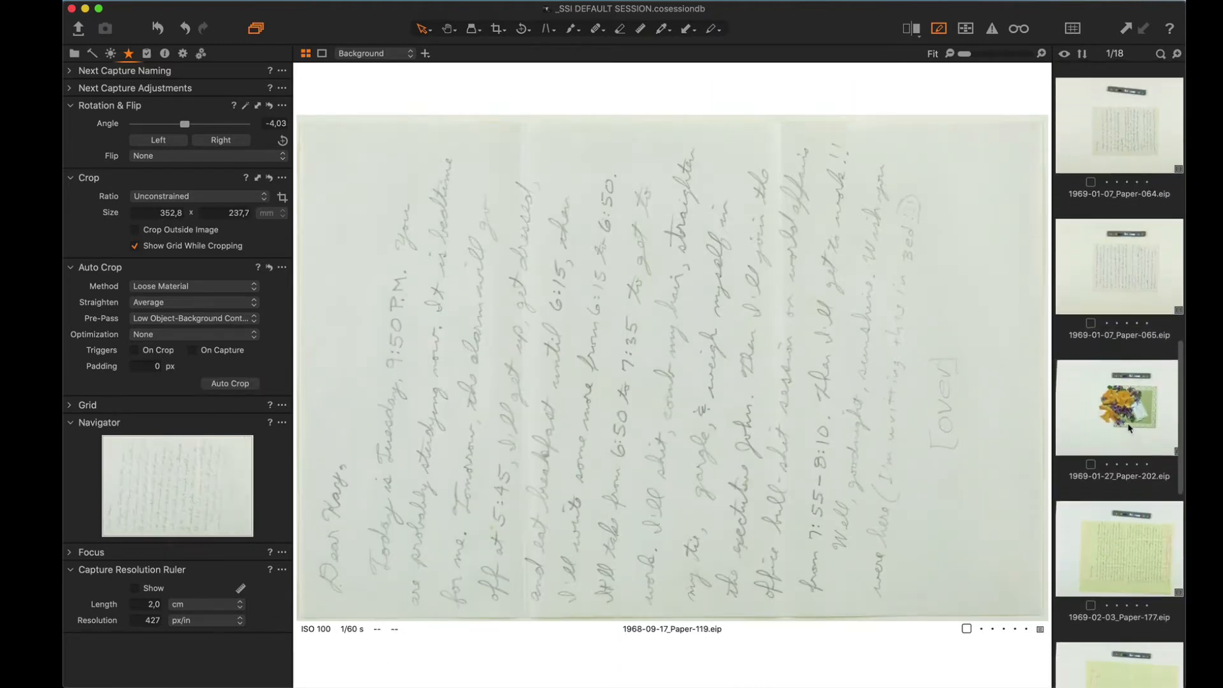
pyautogui.scroll(10, 1130, 428)
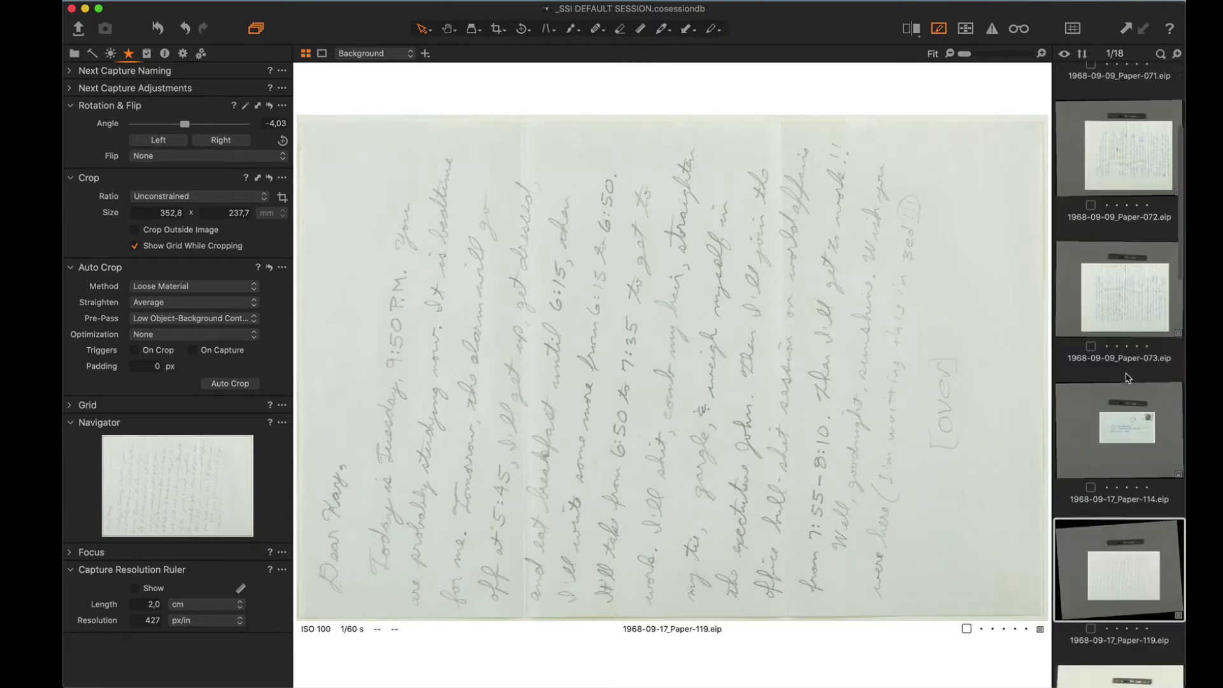
pyautogui.scroll(-5, 1128, 378)
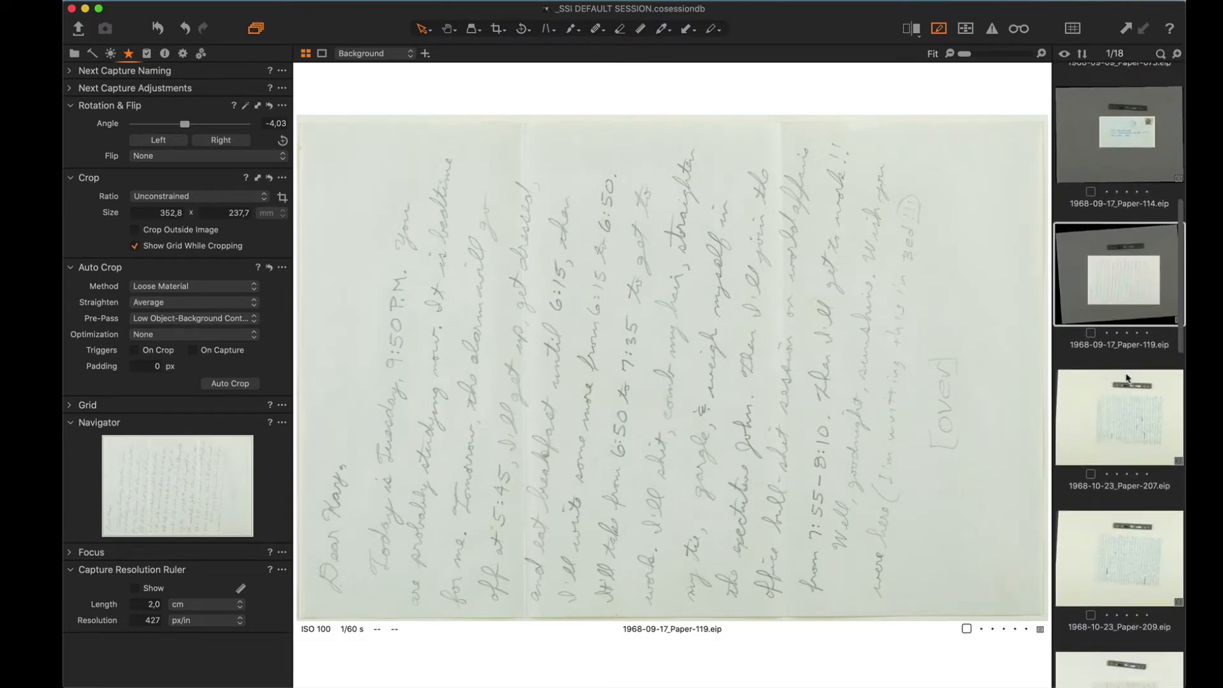
pyautogui.click(1127, 377)
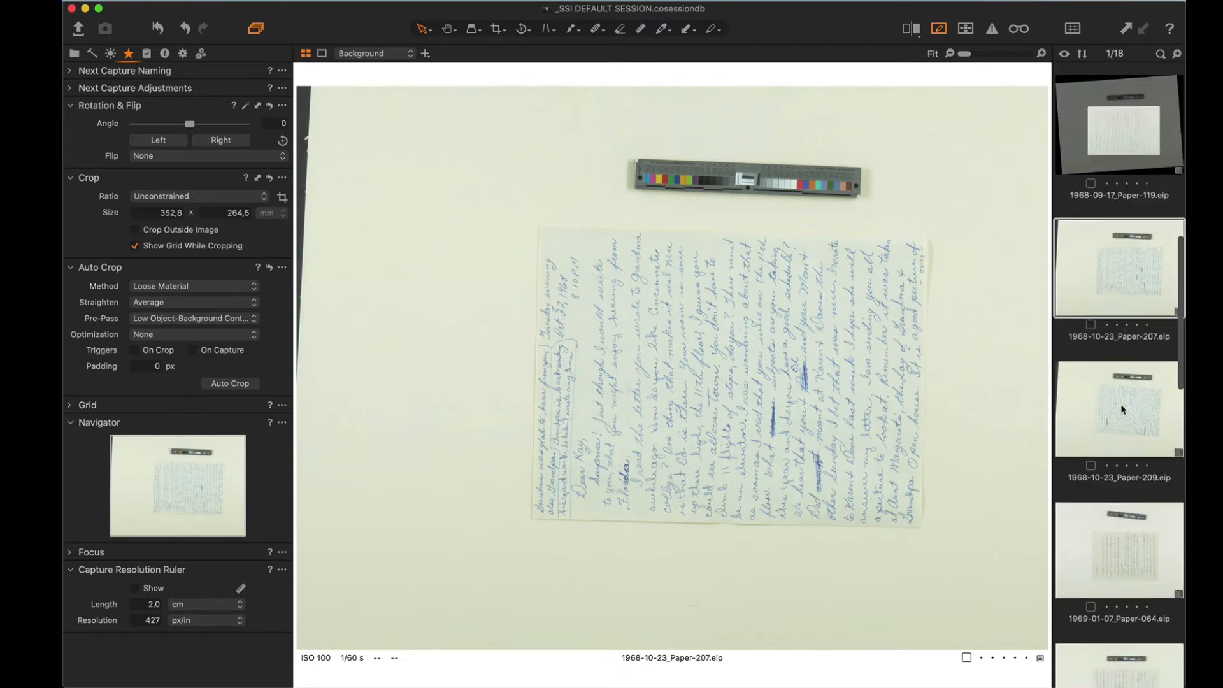
pyautogui.scroll(-10, 1123, 410)
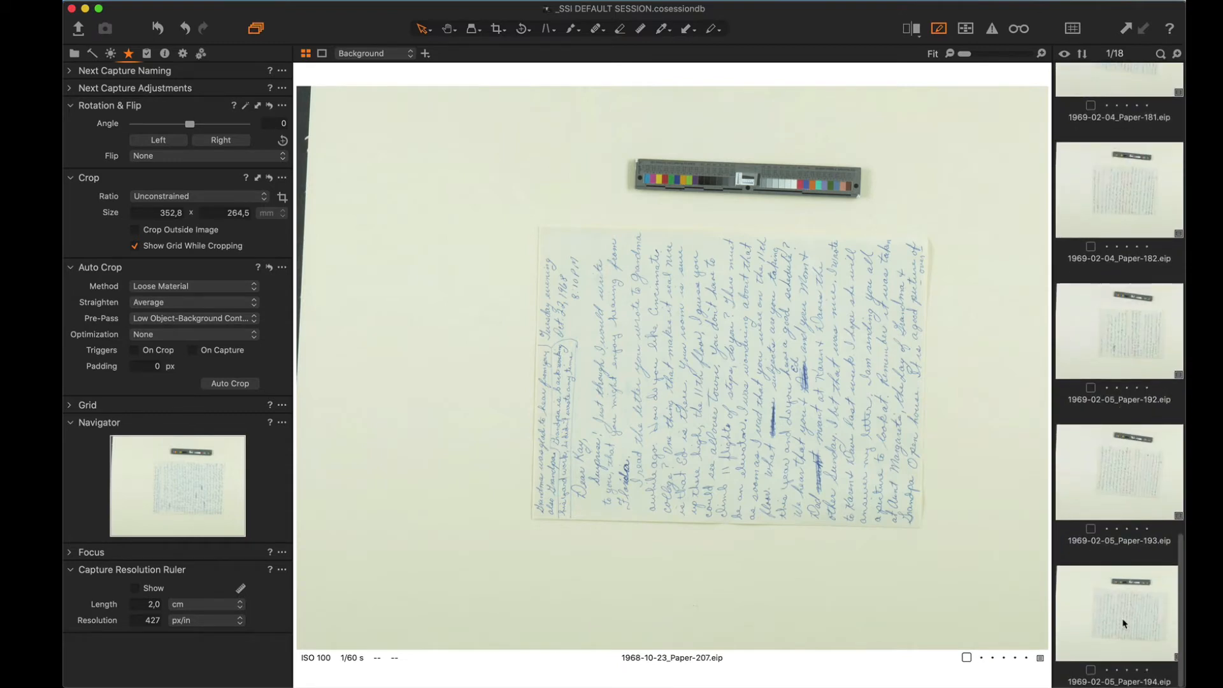
pyautogui.keyDown('shift'); pyautogui.click(1124, 624); pyautogui.keyUp('shift')
pyautogui.scroll(10, 1125, 623)
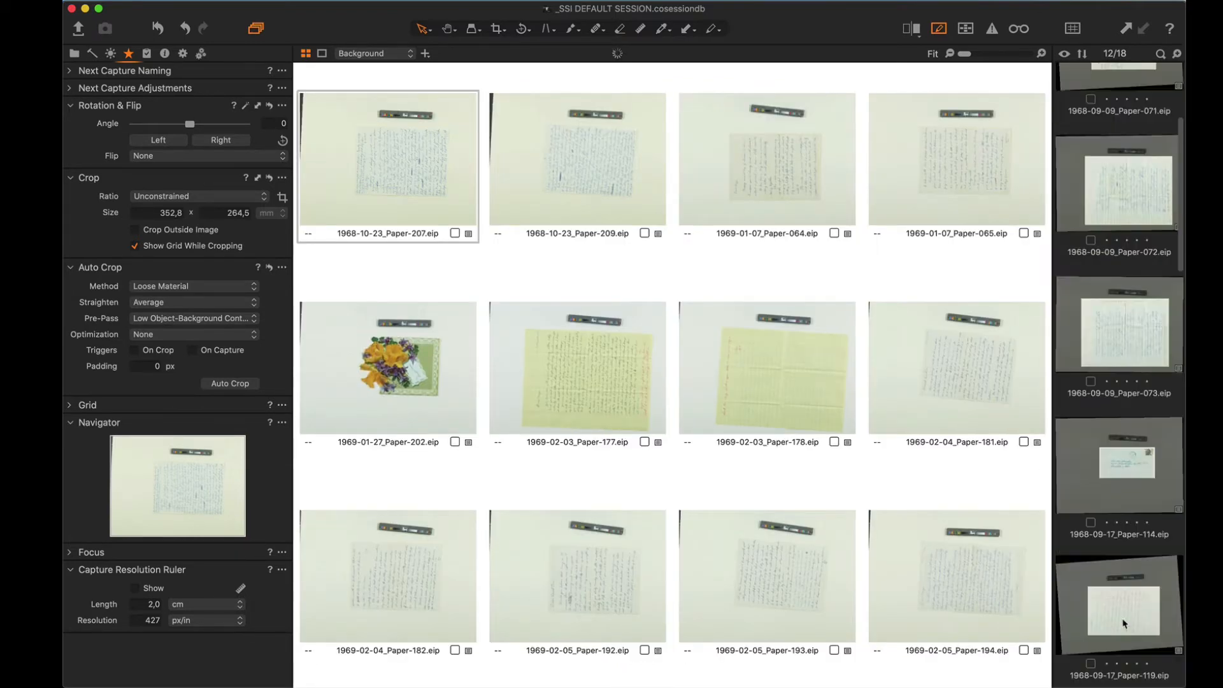
pyautogui.scroll(3, 1125, 623)
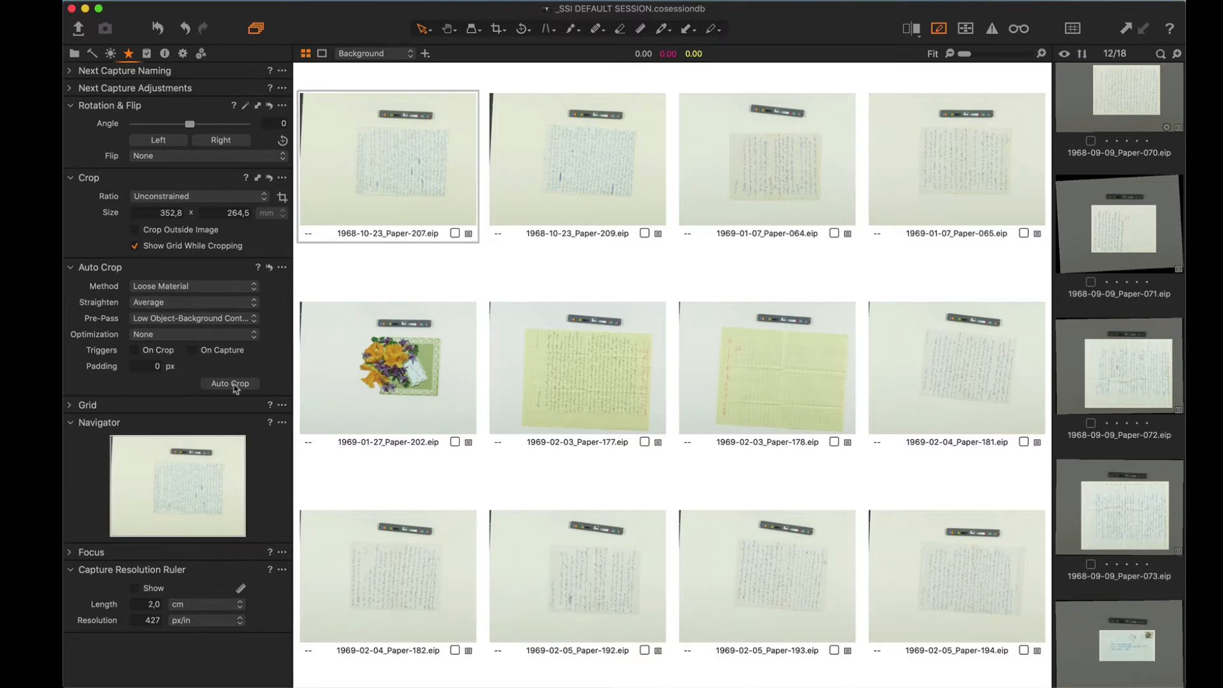
pyautogui.click(235, 385)
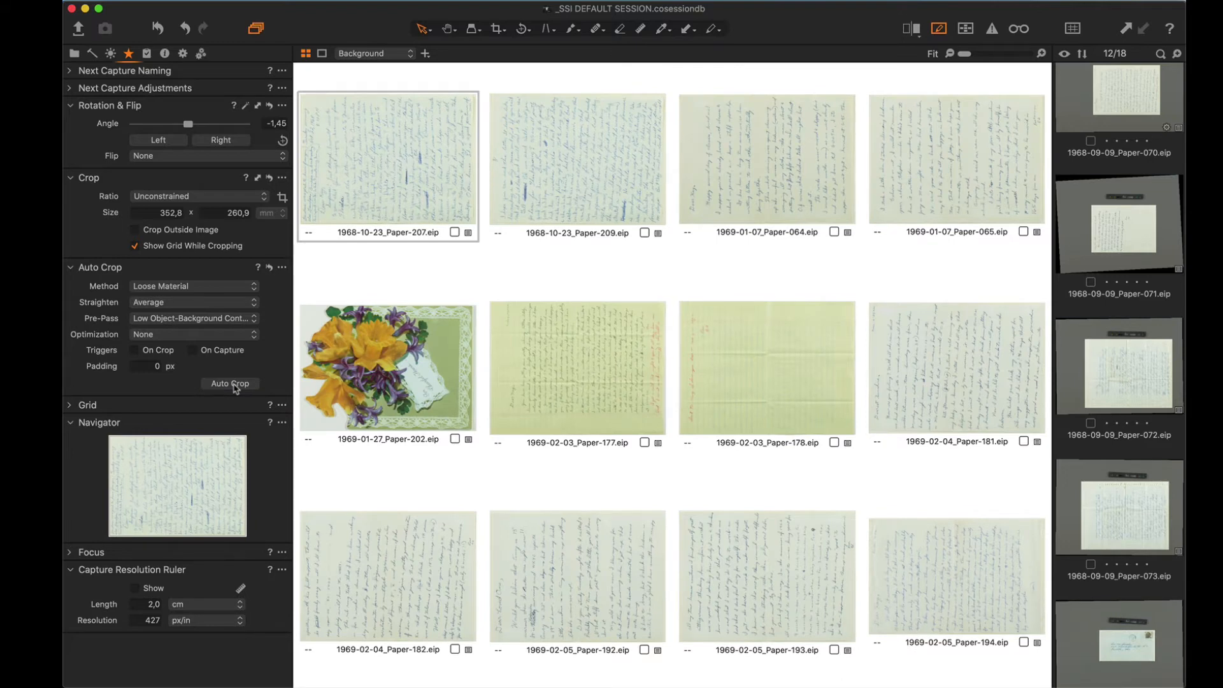
# Step: Review the batch-cropped images one by one, from 1969-02-05_Paper-194.eip back to 1969-02-03_Paper-177.eip, ending on 1969-02-03_Paper-178.eip
pyautogui.scroll(-5, 1127, 293)
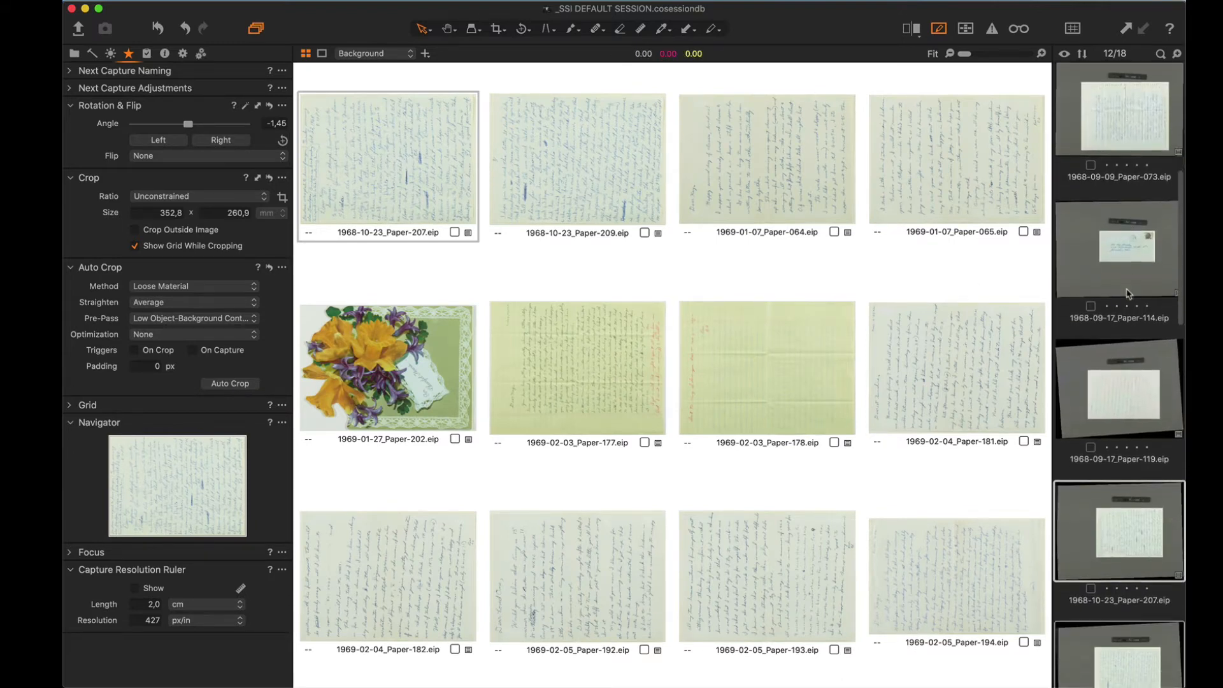
pyautogui.scroll(-10, 1128, 293)
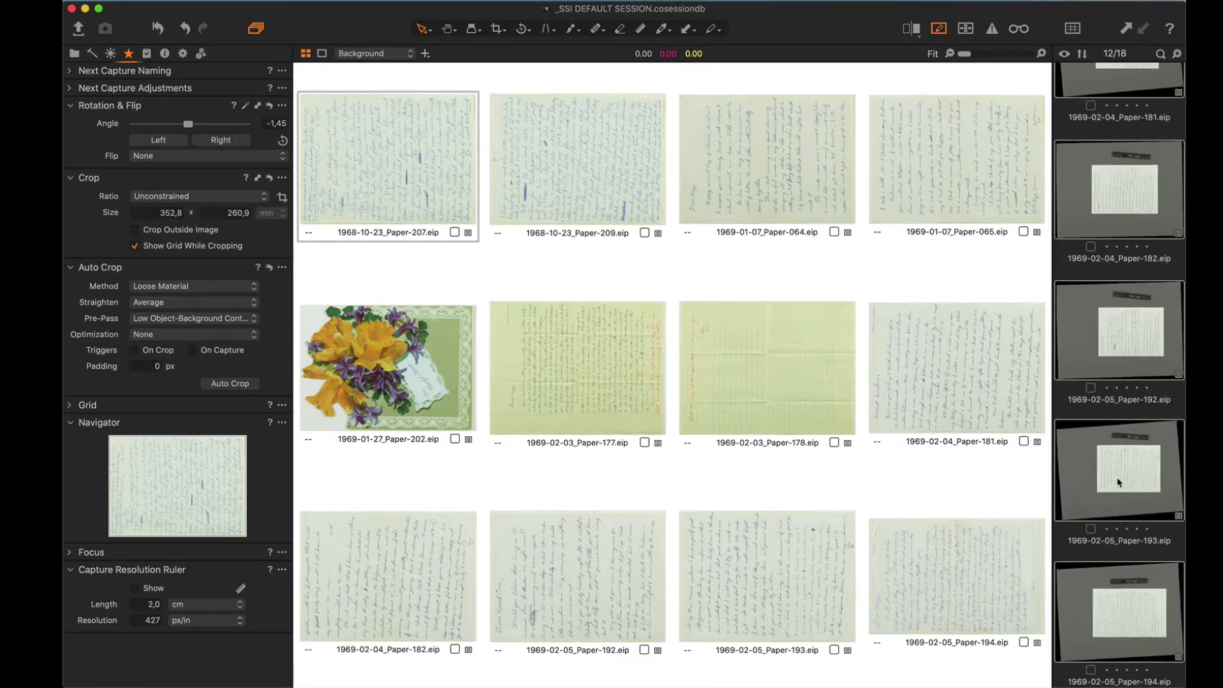
pyautogui.click(1119, 483)
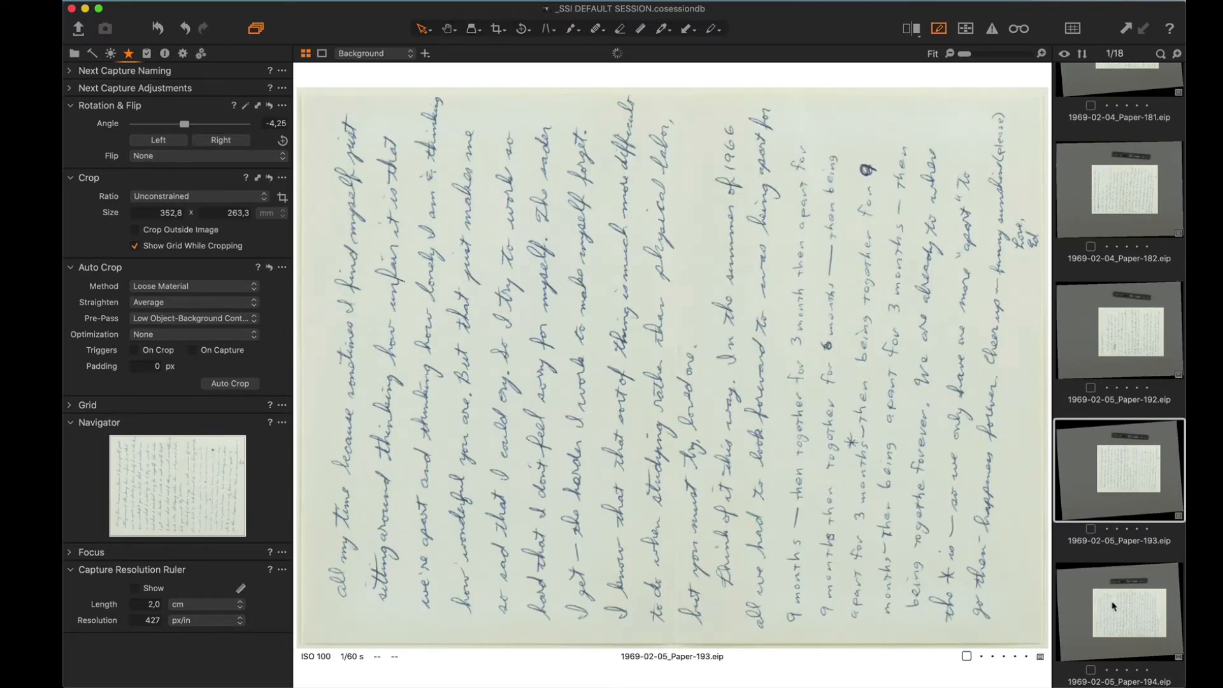
pyautogui.click(1114, 611)
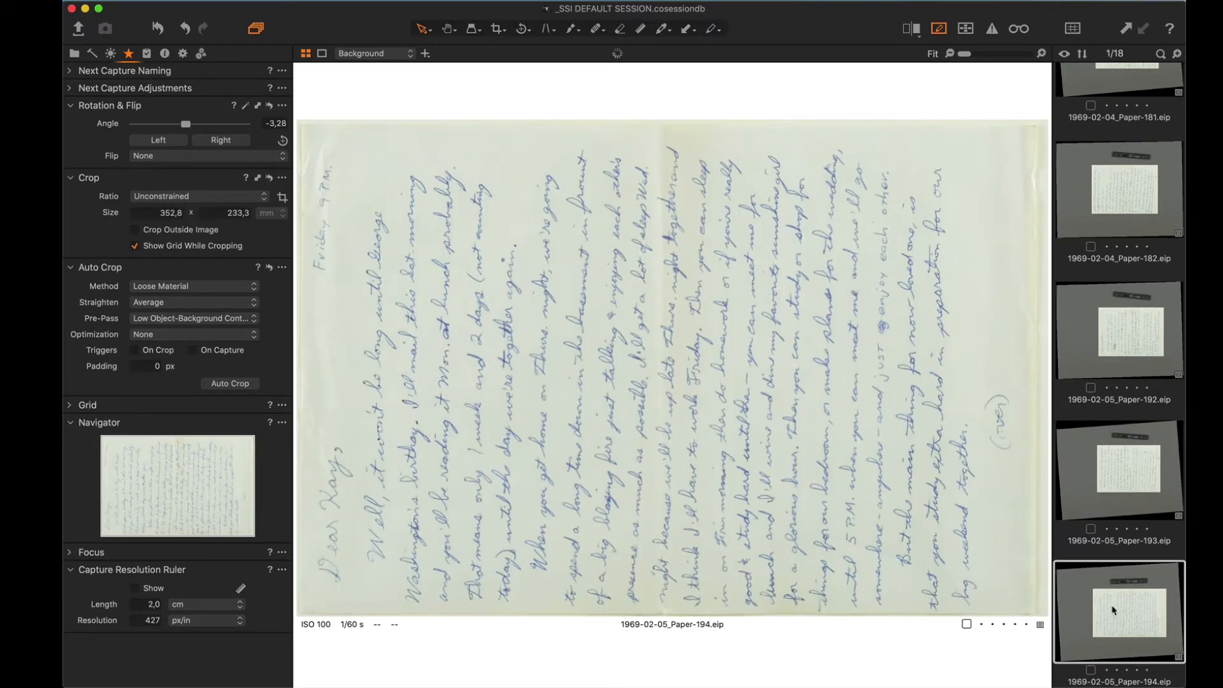
pyautogui.press('Up')
pyautogui.press('Up')
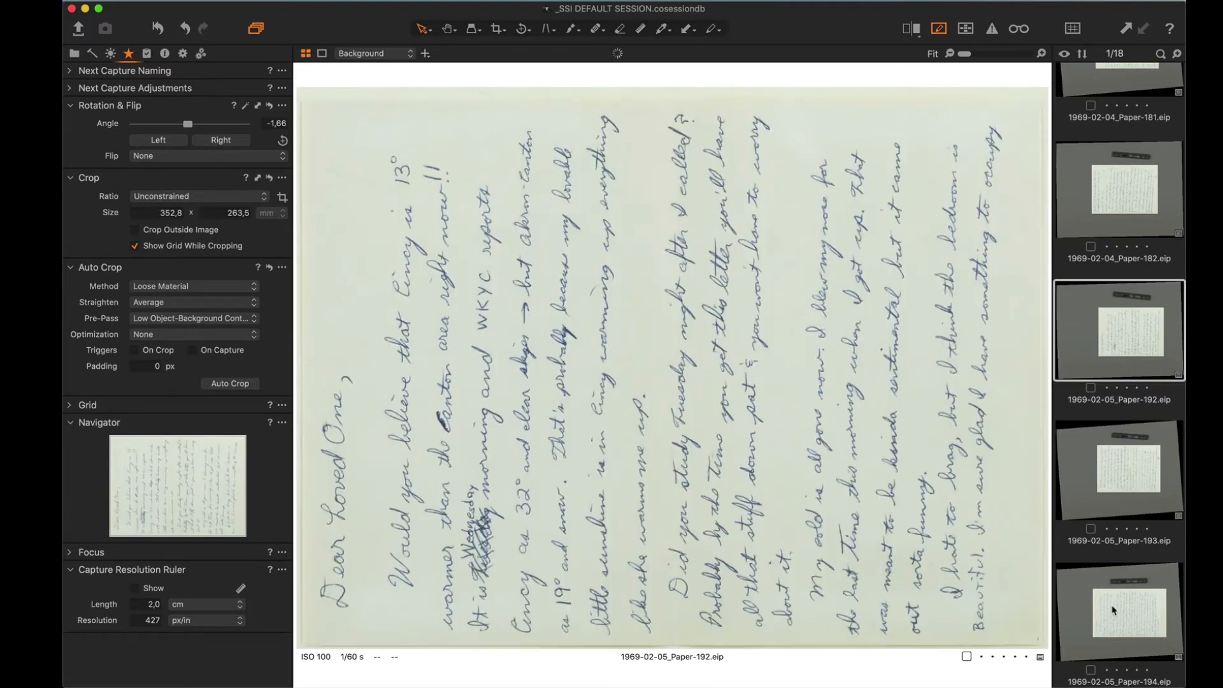
pyautogui.press('Up')
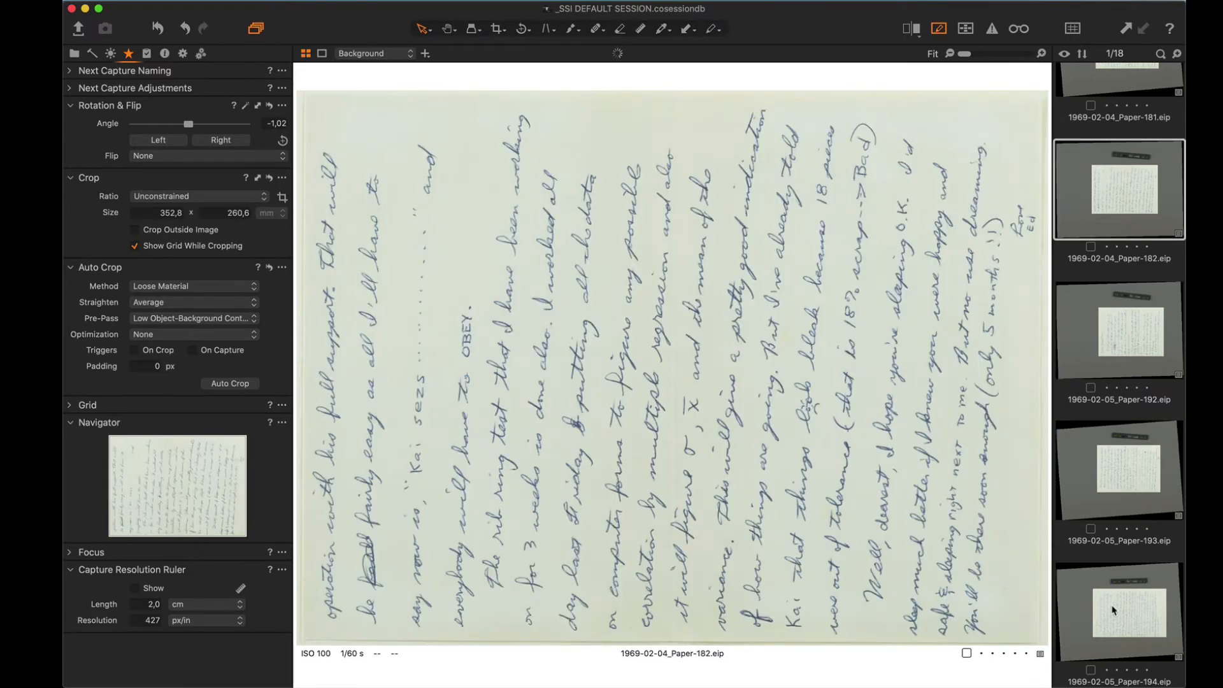
pyautogui.press('Up')
pyautogui.press('Up')
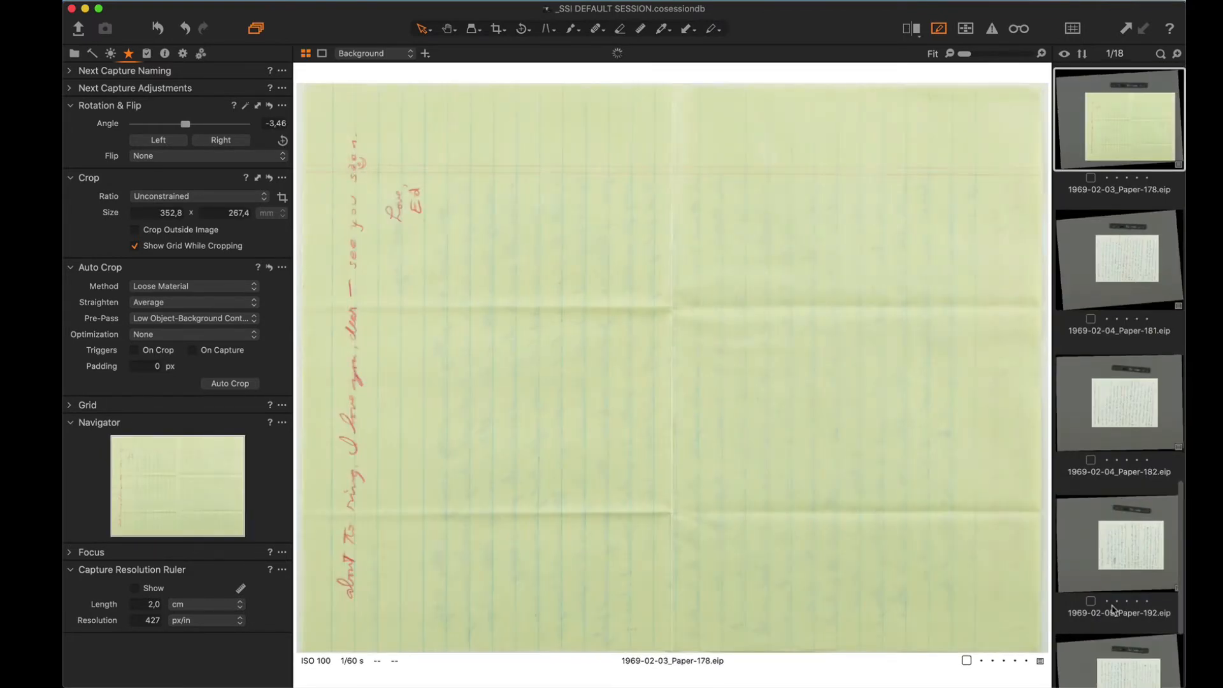
pyautogui.press('Up')
pyautogui.press('Down')
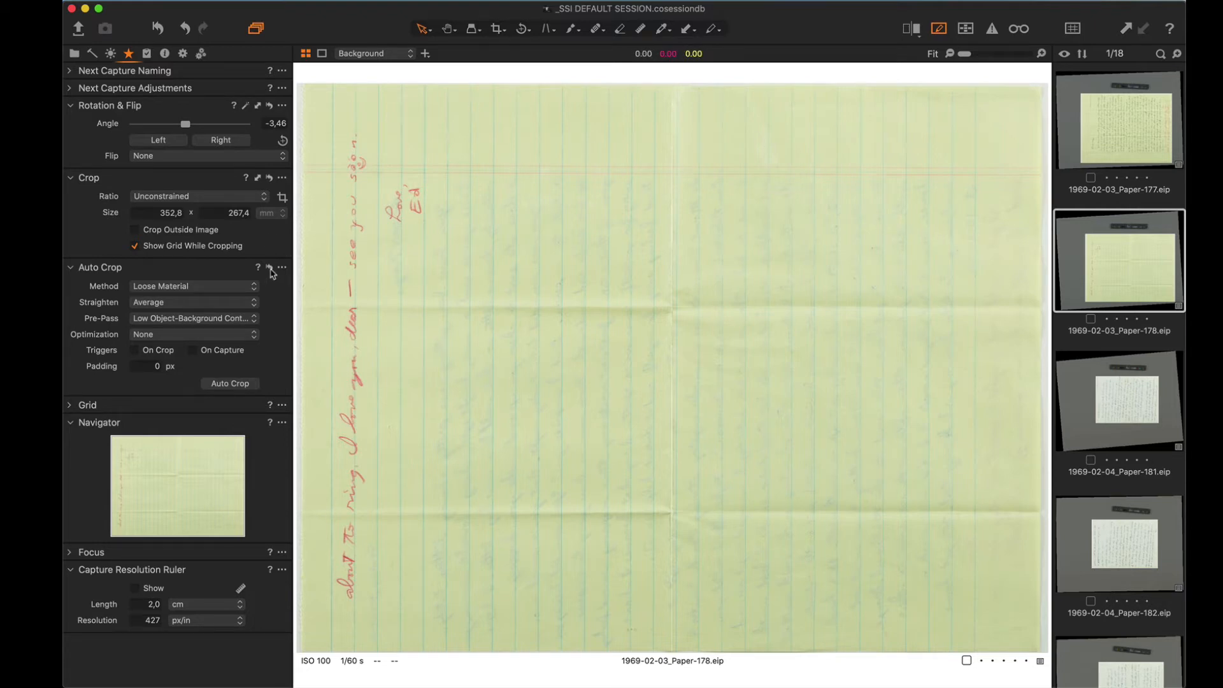
# Step: Reset the crop and rotation of 1969-02-03_Paper-178.eip and try Auto Crop with the padding set to 100 px
pyautogui.click(270, 269)
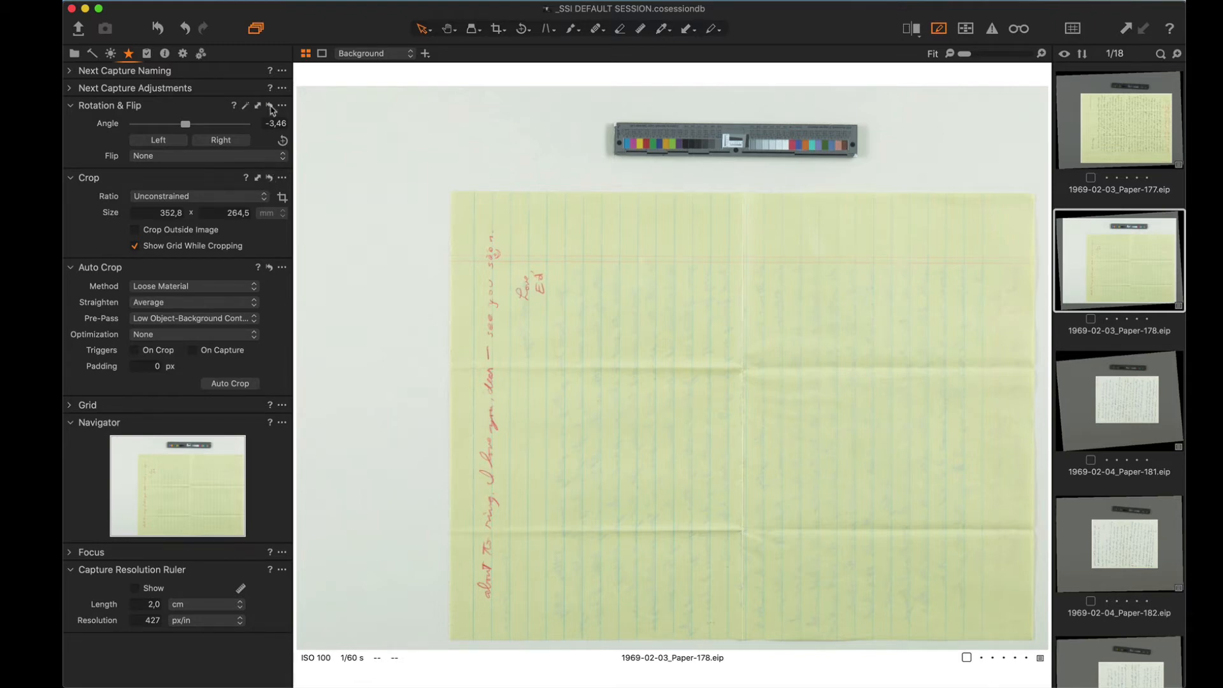
pyautogui.click(268, 106)
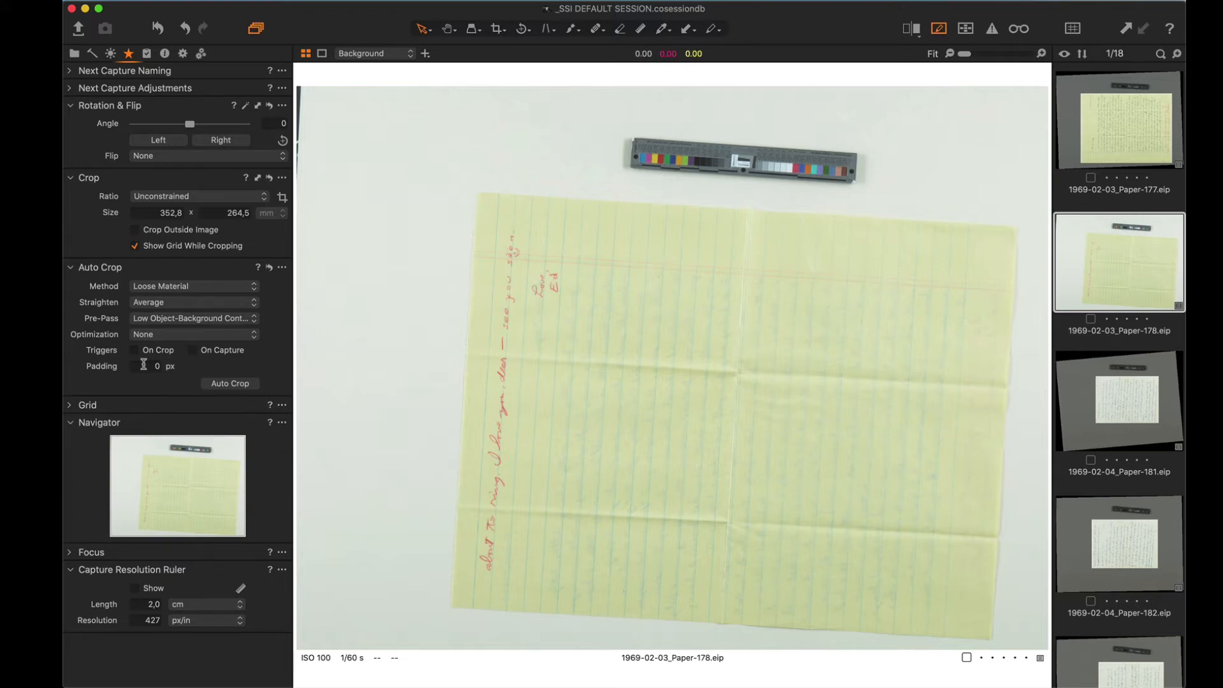
pyautogui.click(145, 365)
pyautogui.write('100')
pyautogui.press('Return')
pyautogui.click(238, 385)
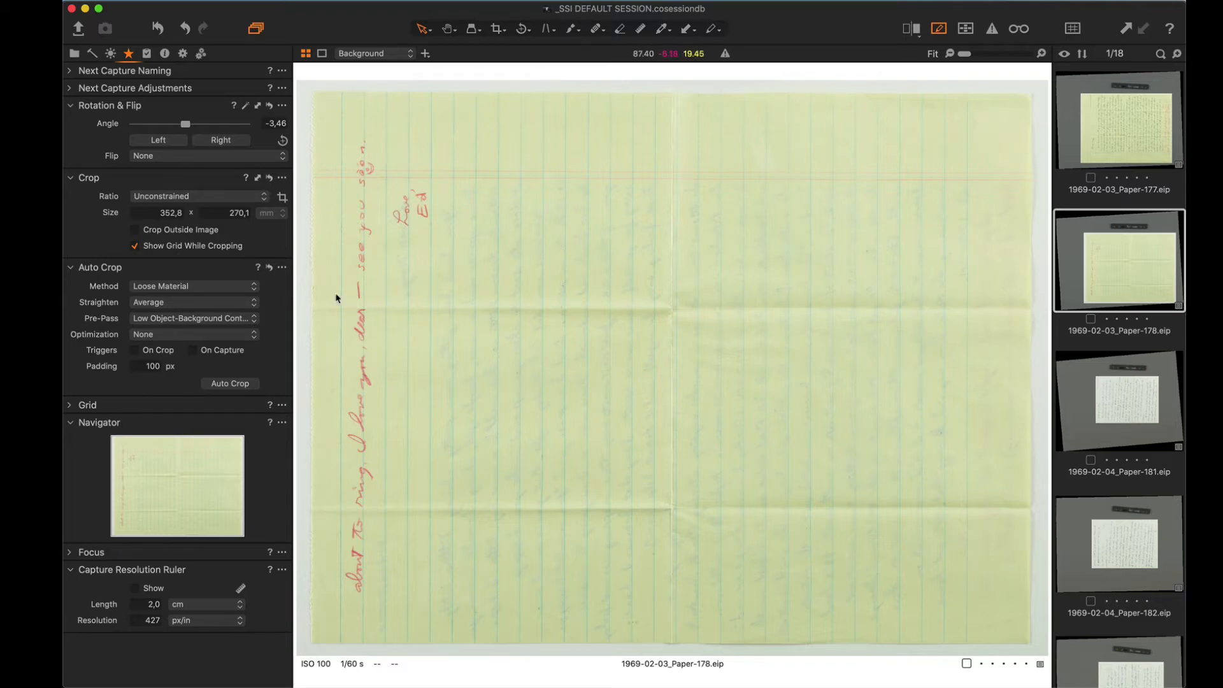
# Step: Reset the crop and rotation of 1969-02-03_Paper-178.eip and try Auto Crop with the padding set to -100 px
pyautogui.click(269, 268)
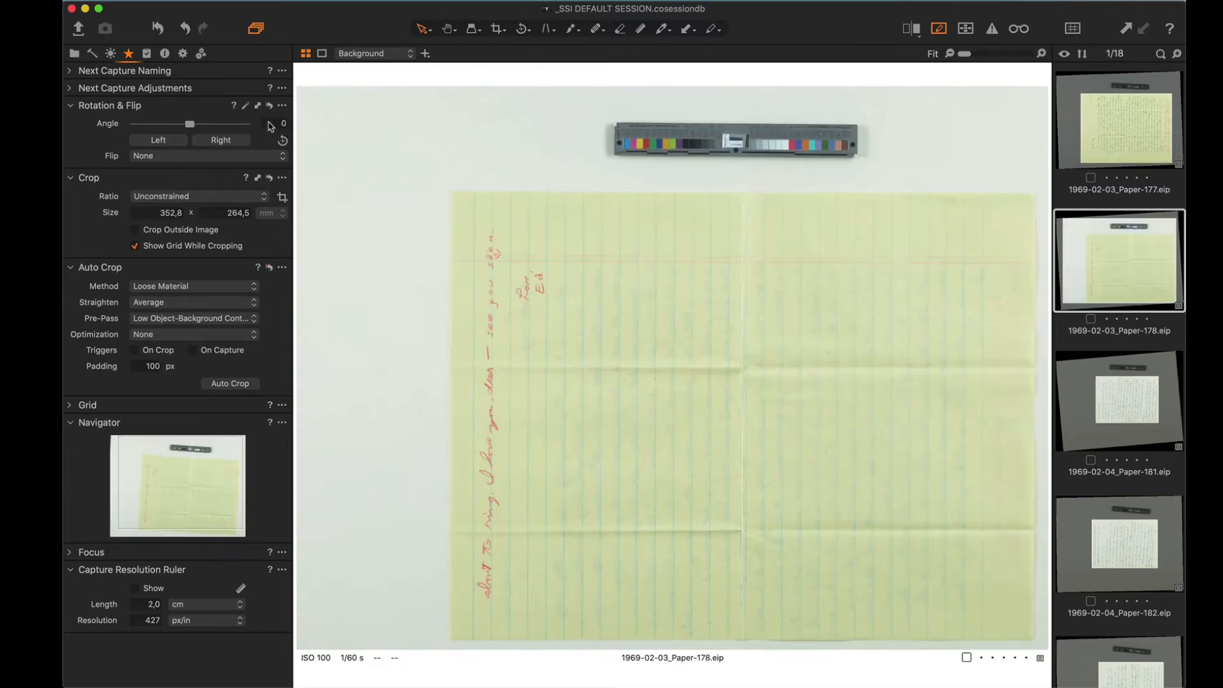
pyautogui.click(147, 366)
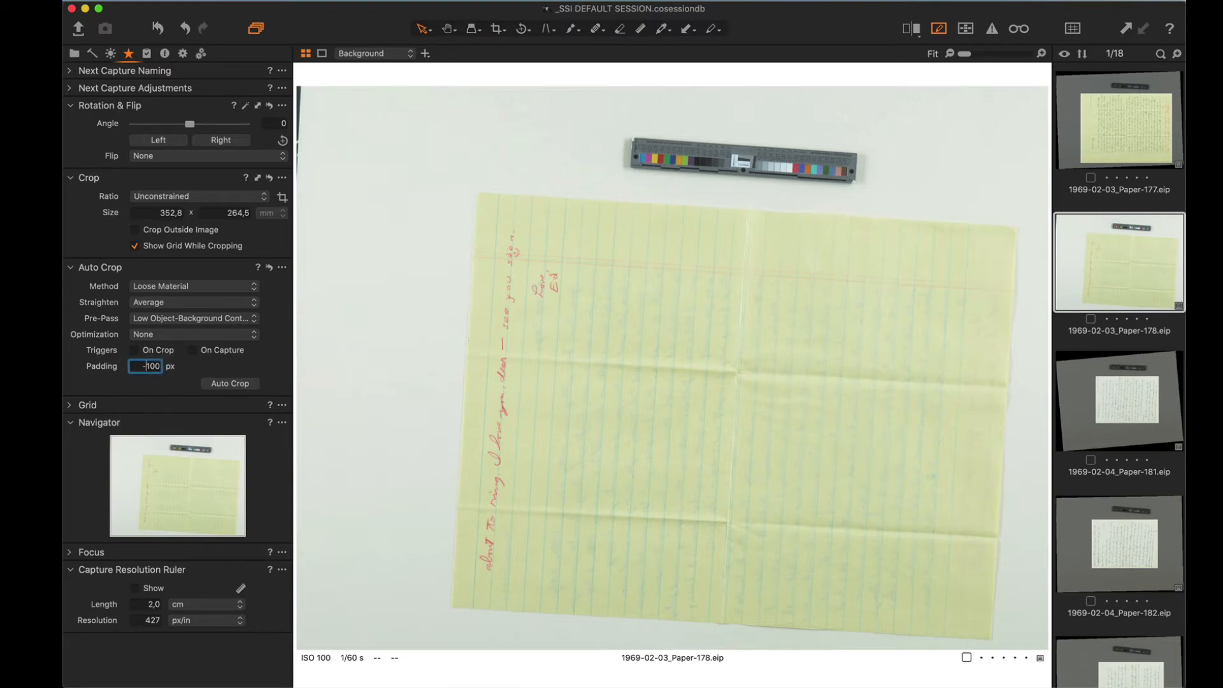
pyautogui.press('Return')
pyautogui.click(234, 383)
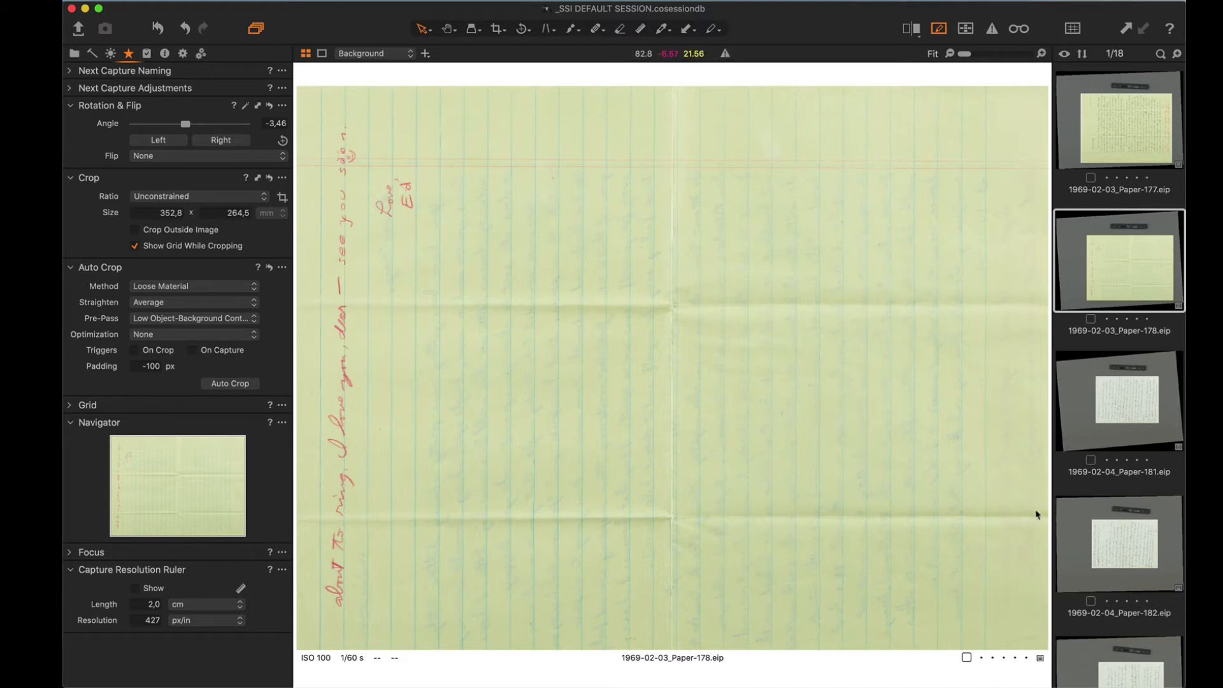
# Step: Set the Auto Crop padding back to 0 px and reset the crop of 1969-02-03_Paper-178.eip
pyautogui.click(150, 365)
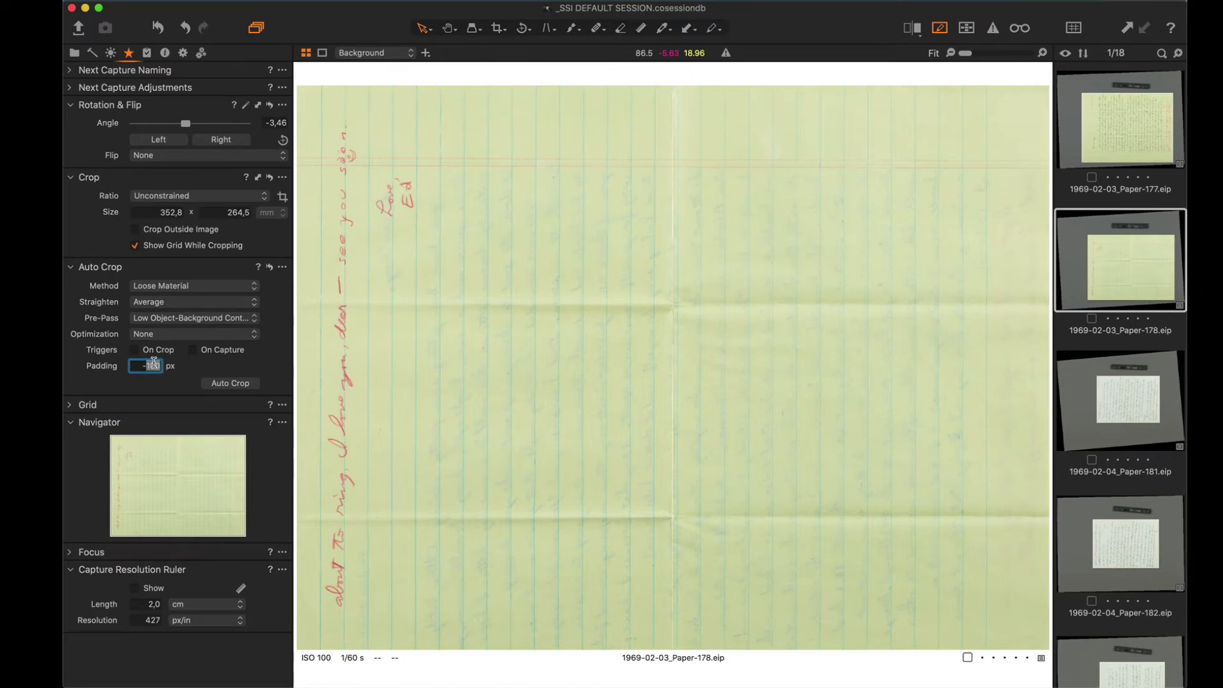
pyautogui.press('BackSpace')
pyautogui.press('Return')
pyautogui.click(270, 268)
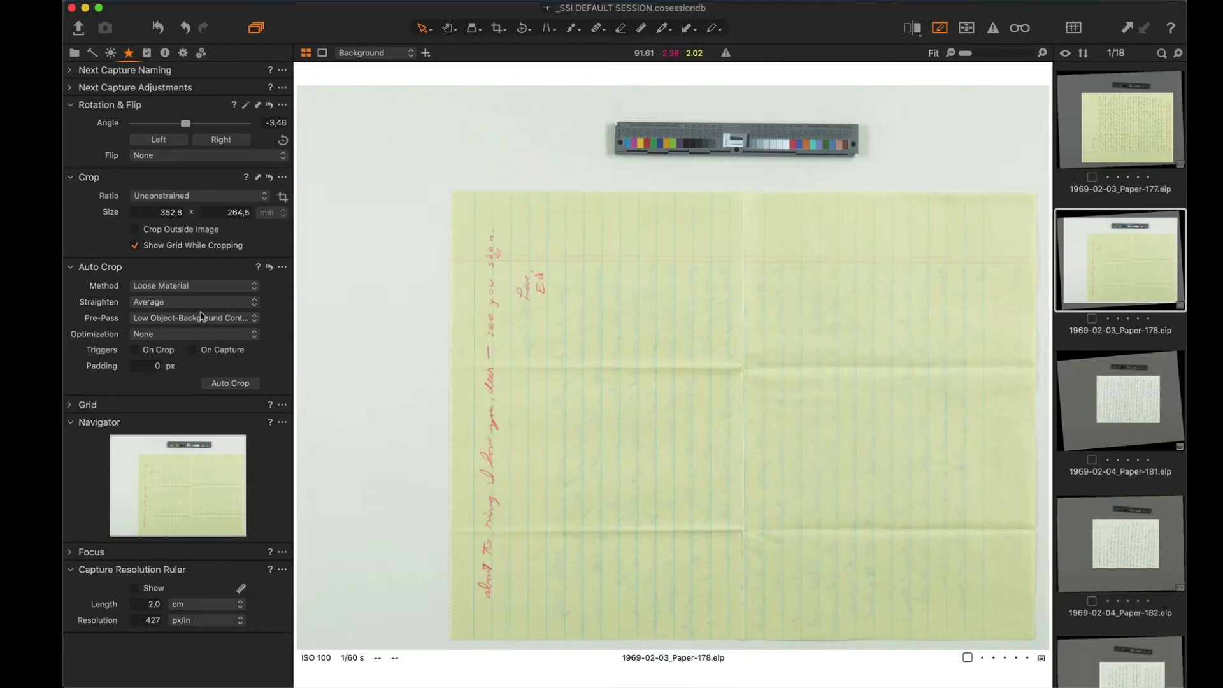
# Step: Check the available Auto Crop optimization options, keeping None selected
pyautogui.click(153, 336)
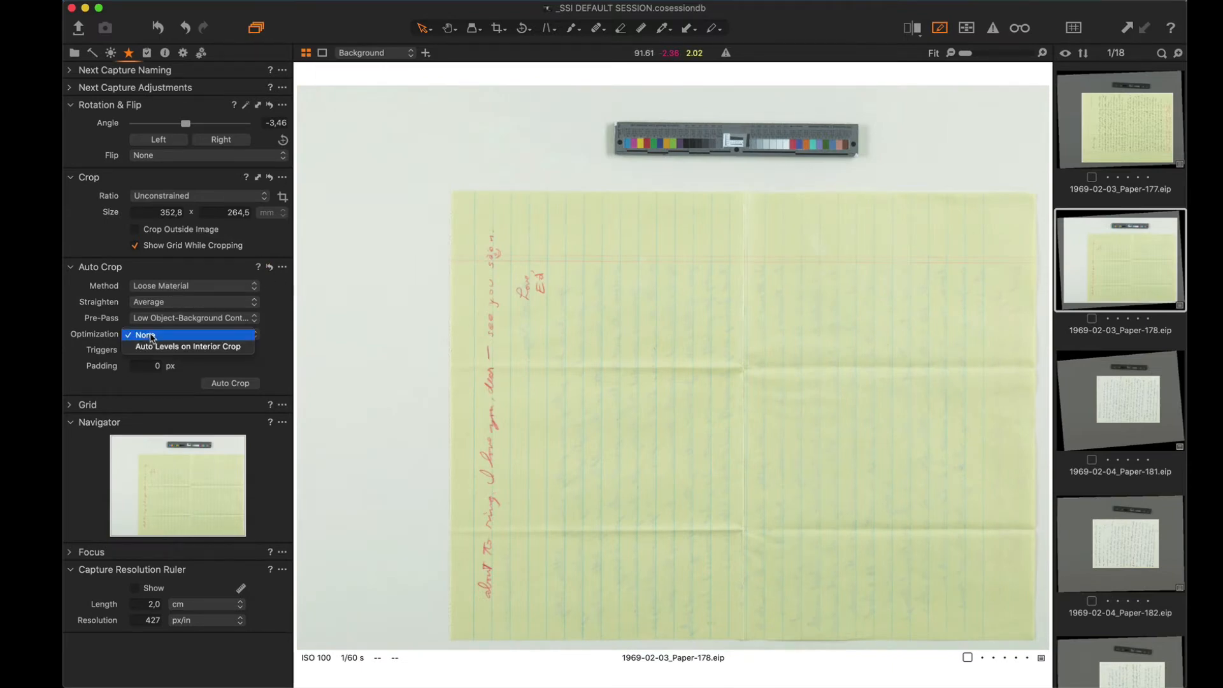
pyautogui.click(152, 337)
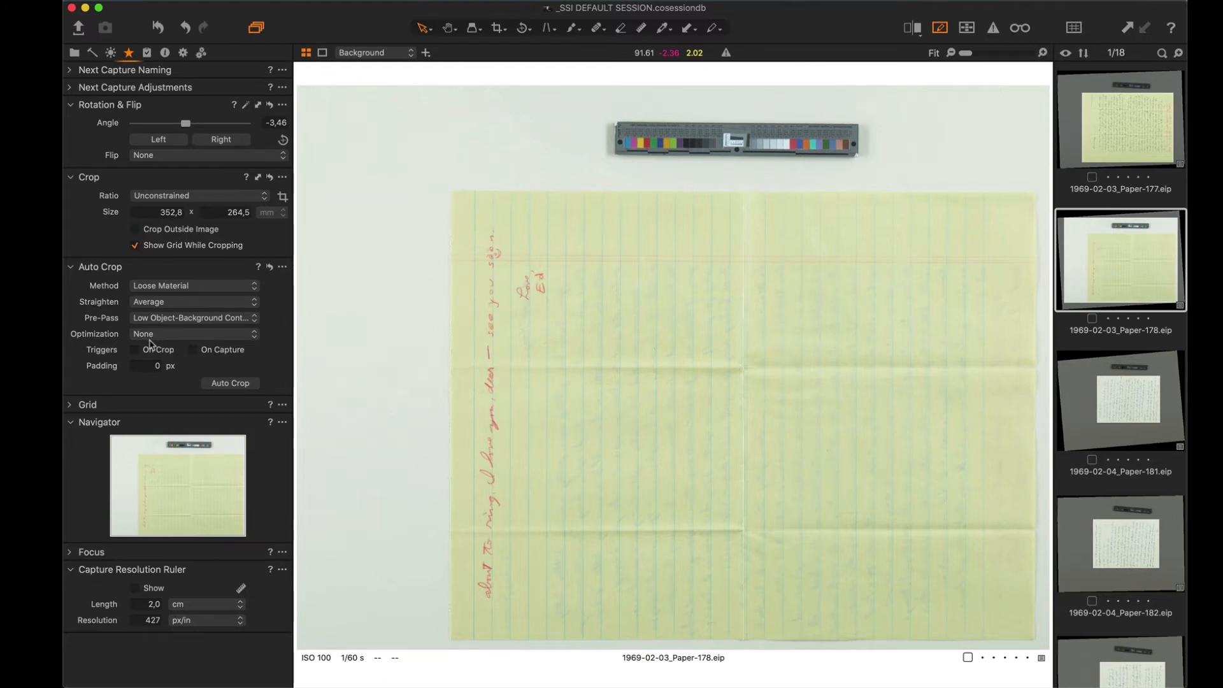
# Step: Reset the crop of 1969-02-04_Paper-181.eip and enable the On Crop trigger for Auto Crop
pyautogui.click(1124, 400)
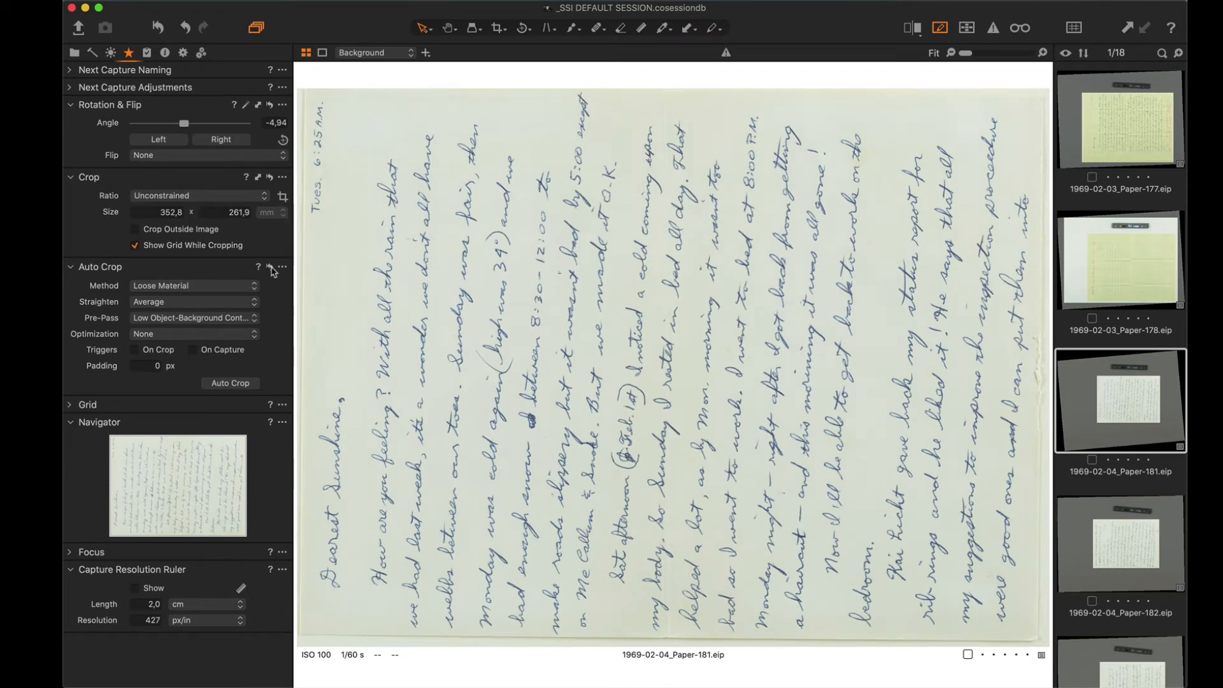
pyautogui.click(270, 267)
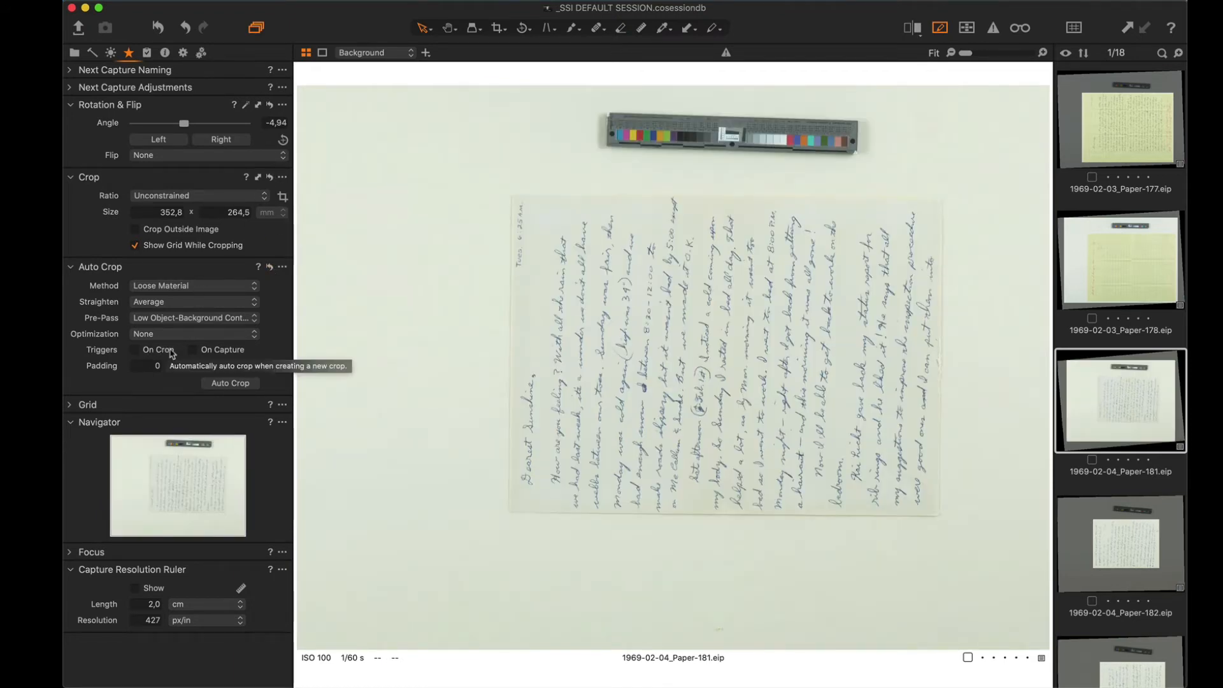
pyautogui.click(136, 352)
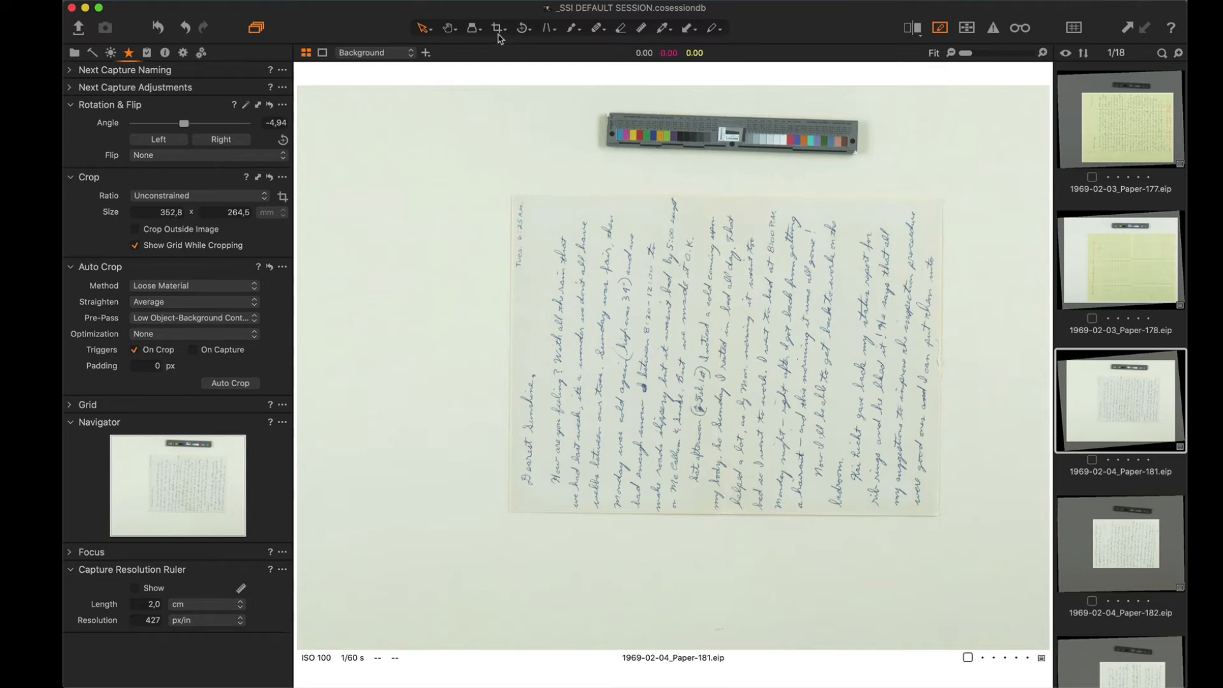
# Step: Reset the rotation of 1969-02-04_Paper-181.eip and draw a rough crop of about 352.8 x 252.2 mm around the letter
pyautogui.click(498, 31)
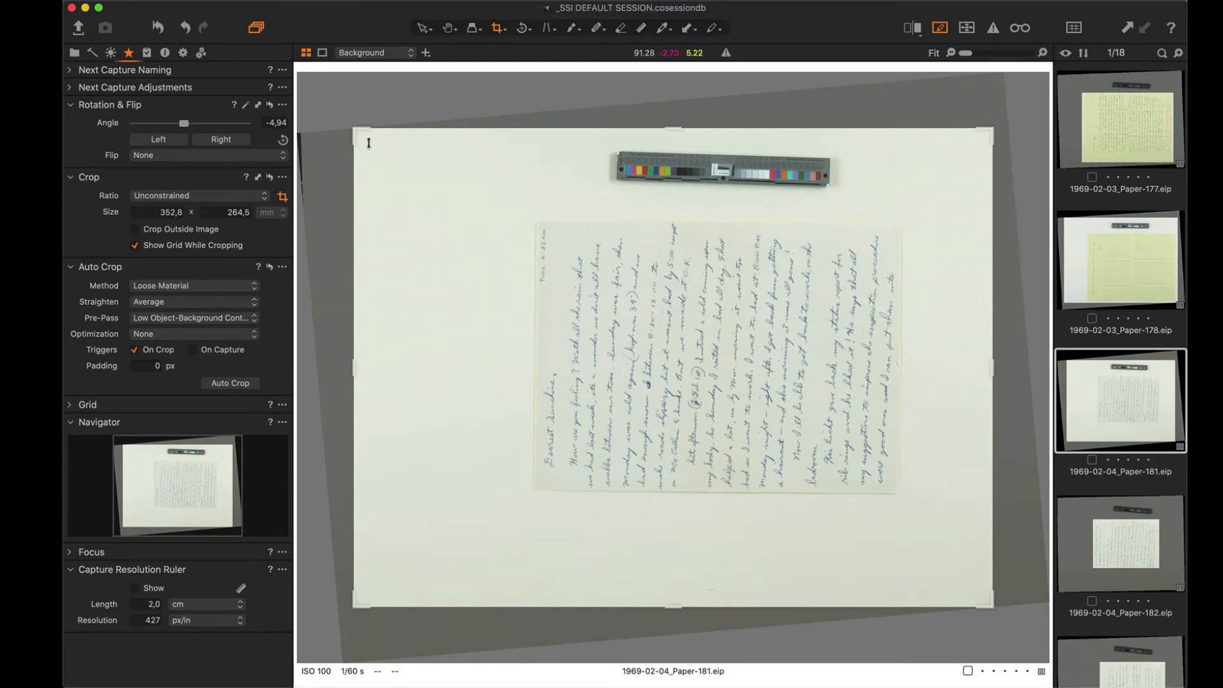
pyautogui.click(270, 105)
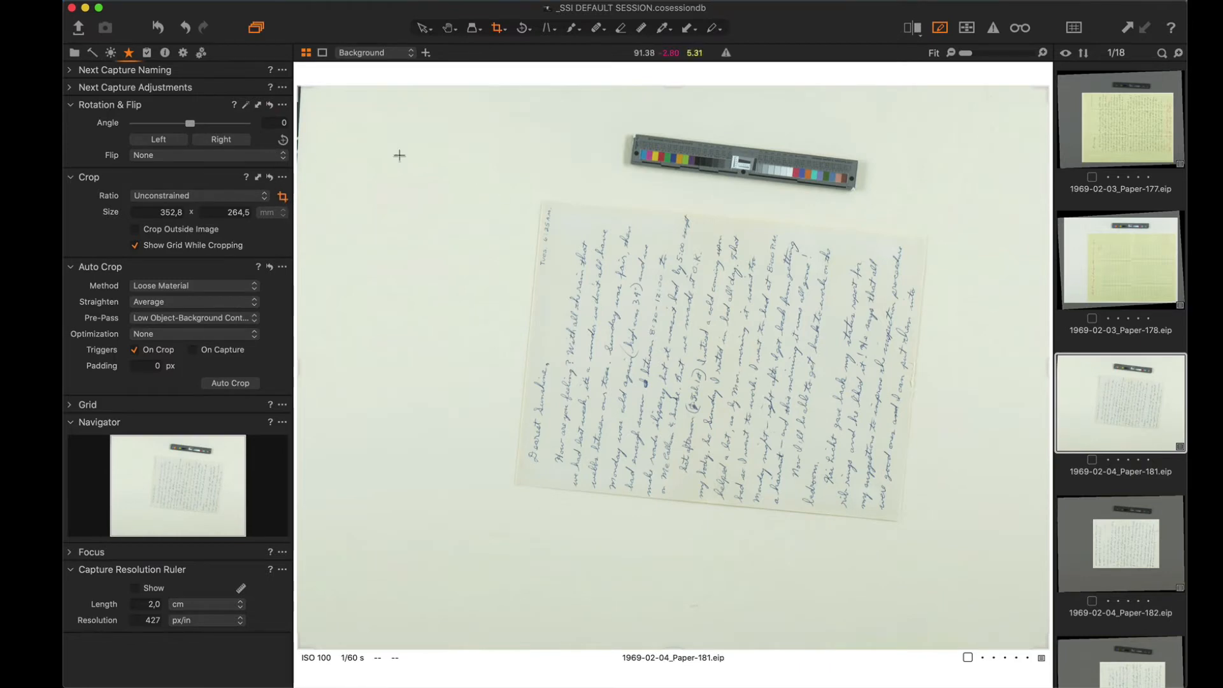
pyautogui.moveTo(391, 151); pyautogui.dragTo(945, 547)
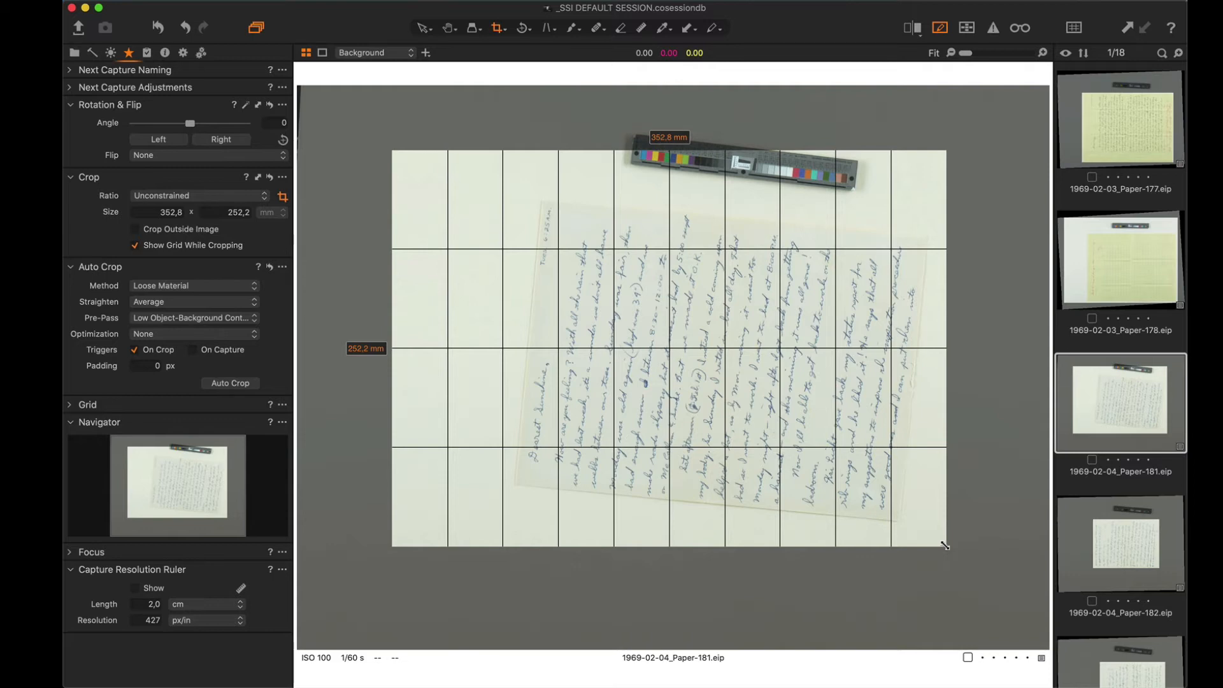
pyautogui.click(945, 546)
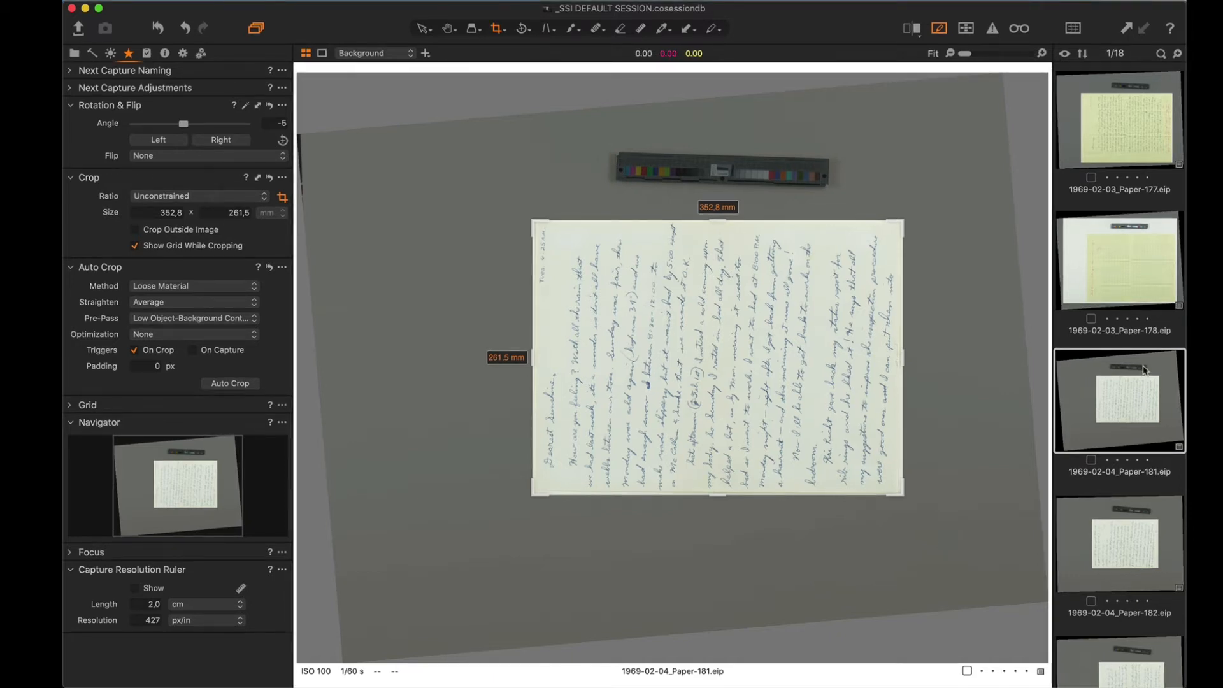
pyautogui.scroll(10, 1145, 370)
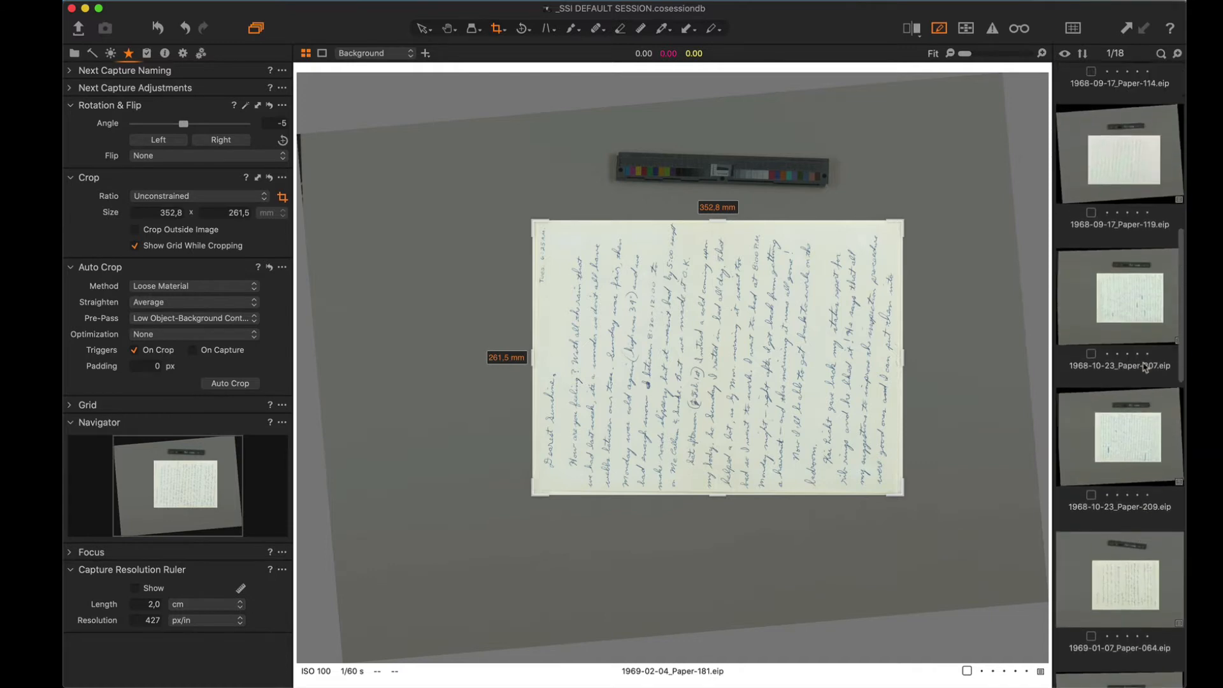
pyautogui.scroll(5, 1145, 368)
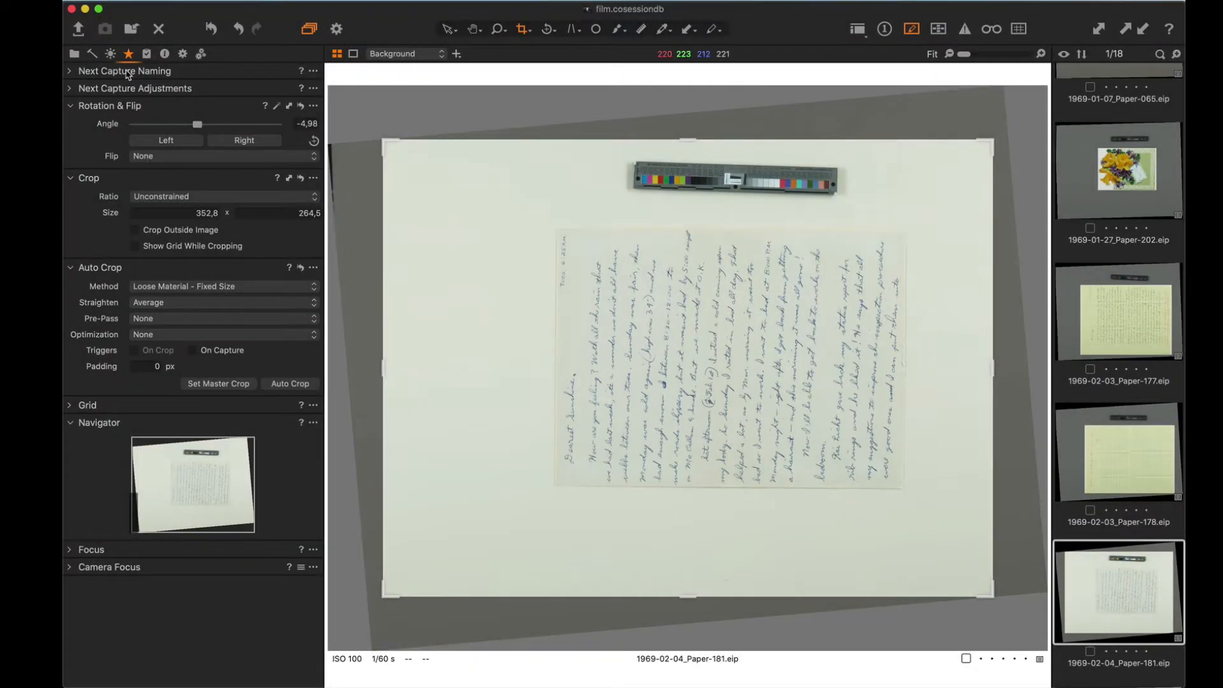
# Step: Open the Hollywood Photos folder from the C1CH Demo Files and return to the crop tools
pyautogui.click(75, 54)
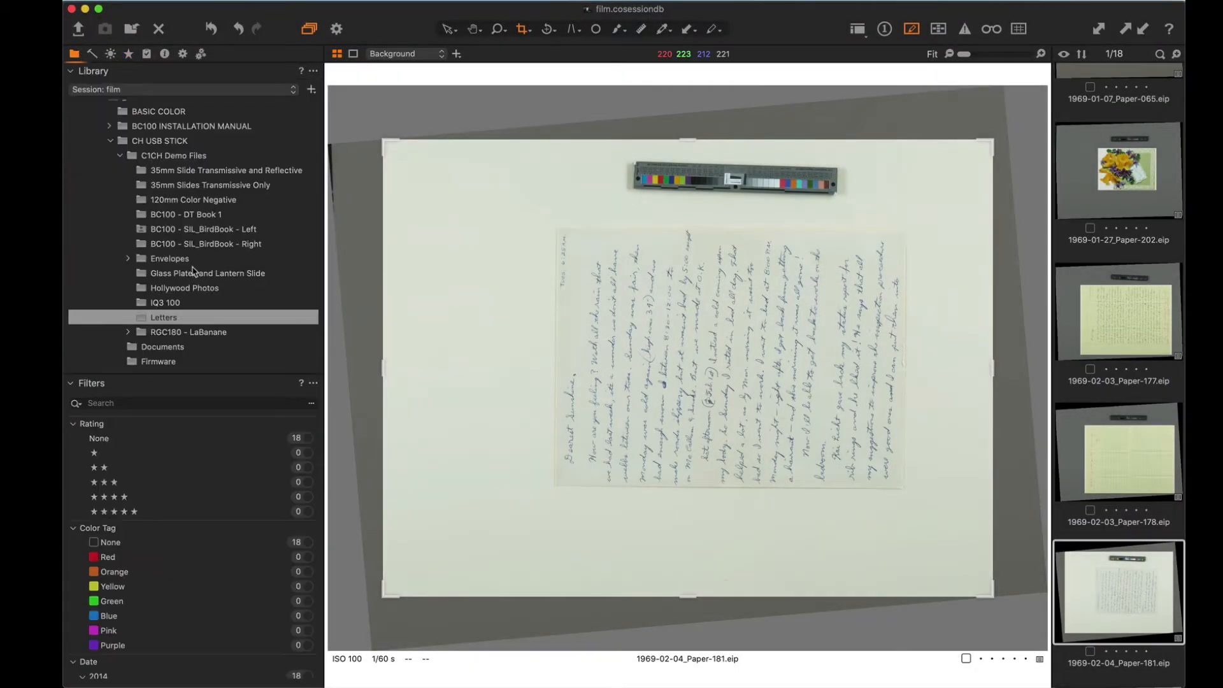
pyautogui.click(179, 290)
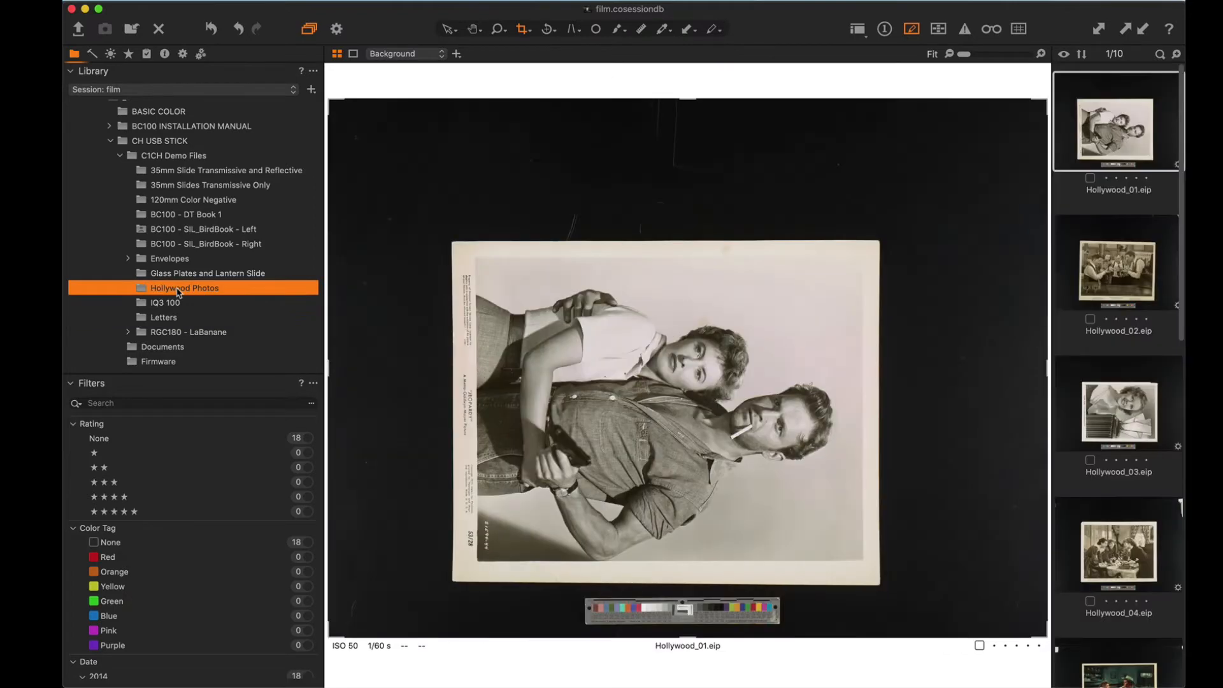
pyautogui.click(128, 53)
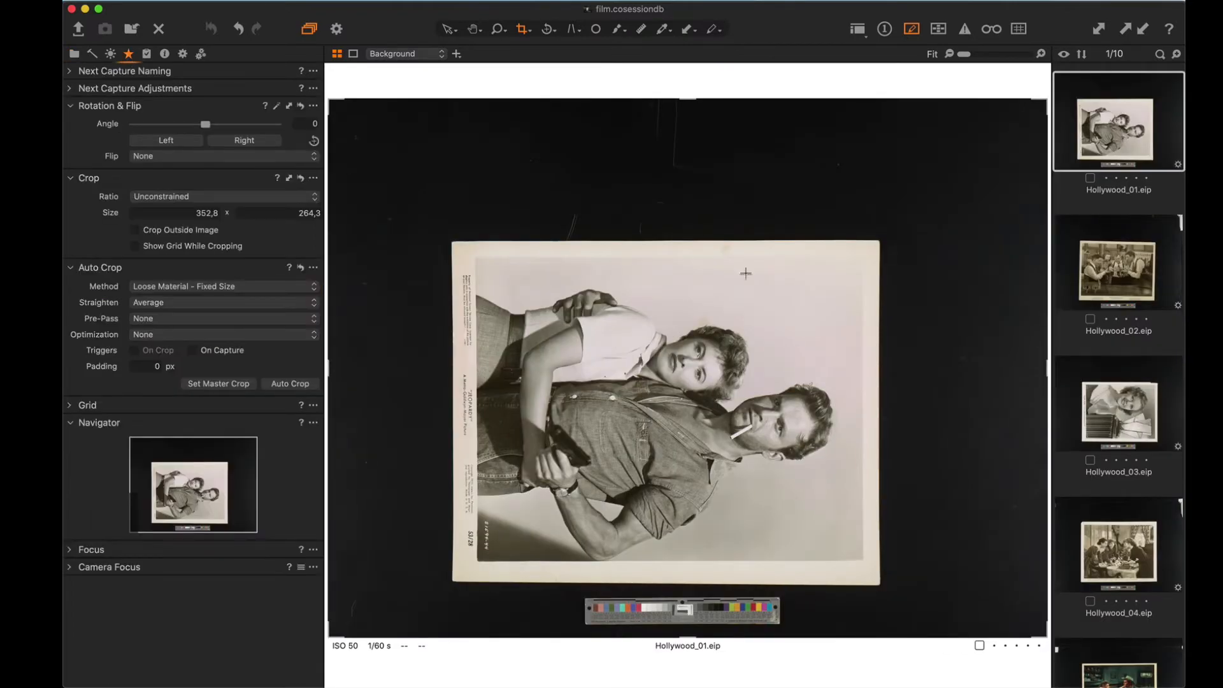
# Step: Look through the uncropped photos Hollywood_02.eip, Hollywood_03.eip and Hollywood_04.eip to compare the sizes of the prints
pyautogui.click(1144, 279)
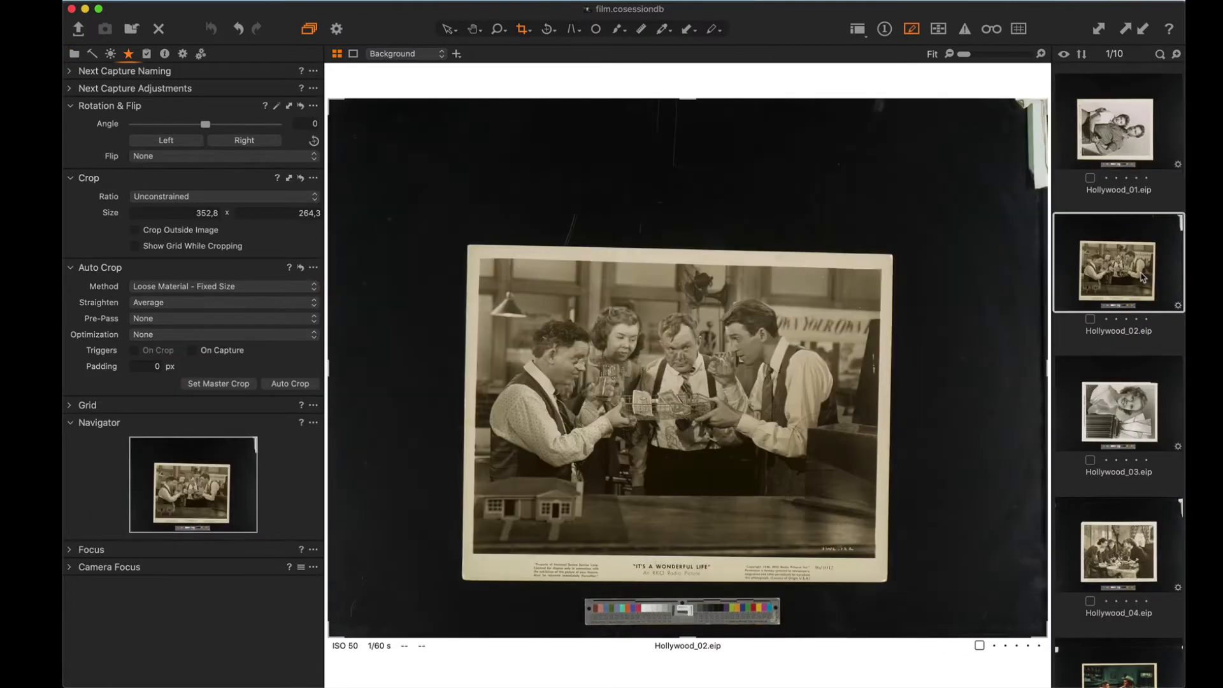
pyautogui.click(1128, 390)
pyautogui.scroll(-3, 1121, 420)
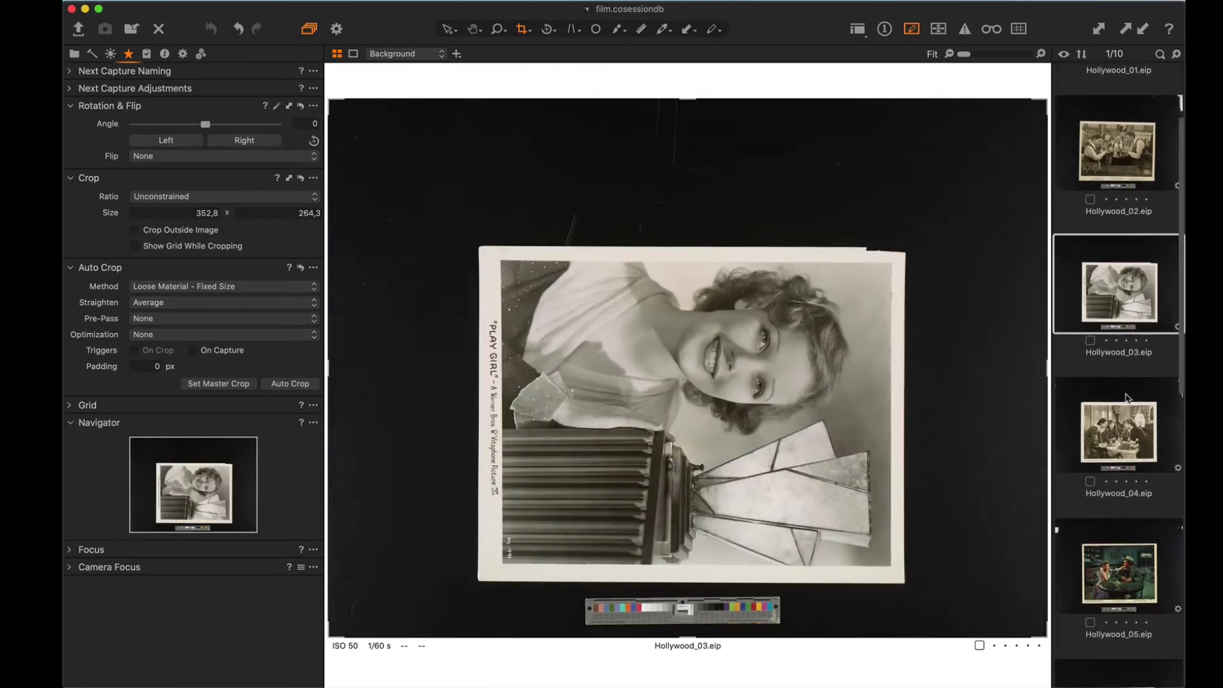
pyautogui.click(1118, 439)
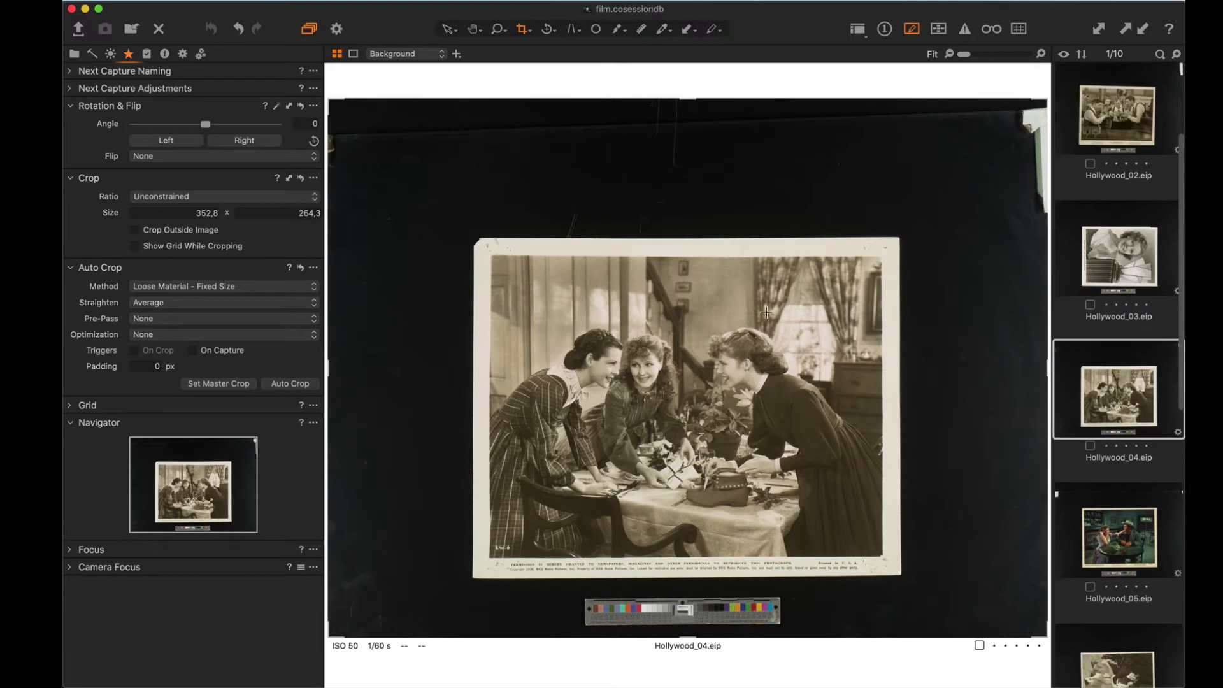
# Step: Review the available Auto Crop methods, keeping Loose Material - Fixed Size selected
pyautogui.click(242, 288)
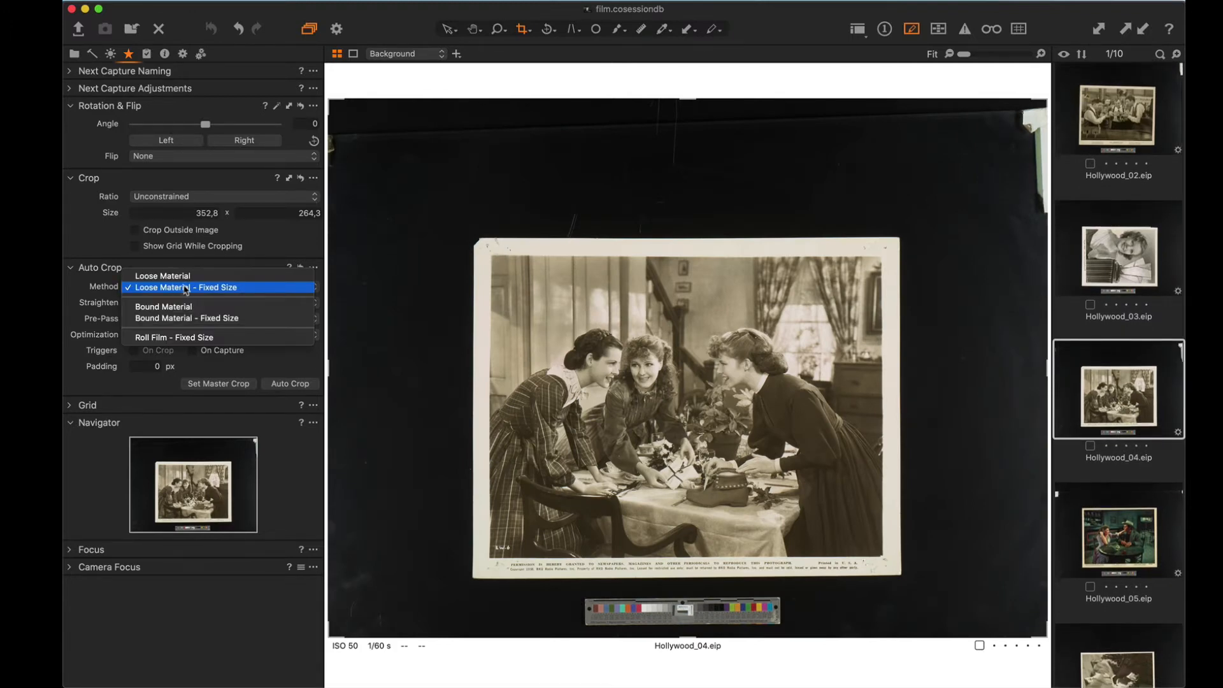
pyautogui.click(209, 290)
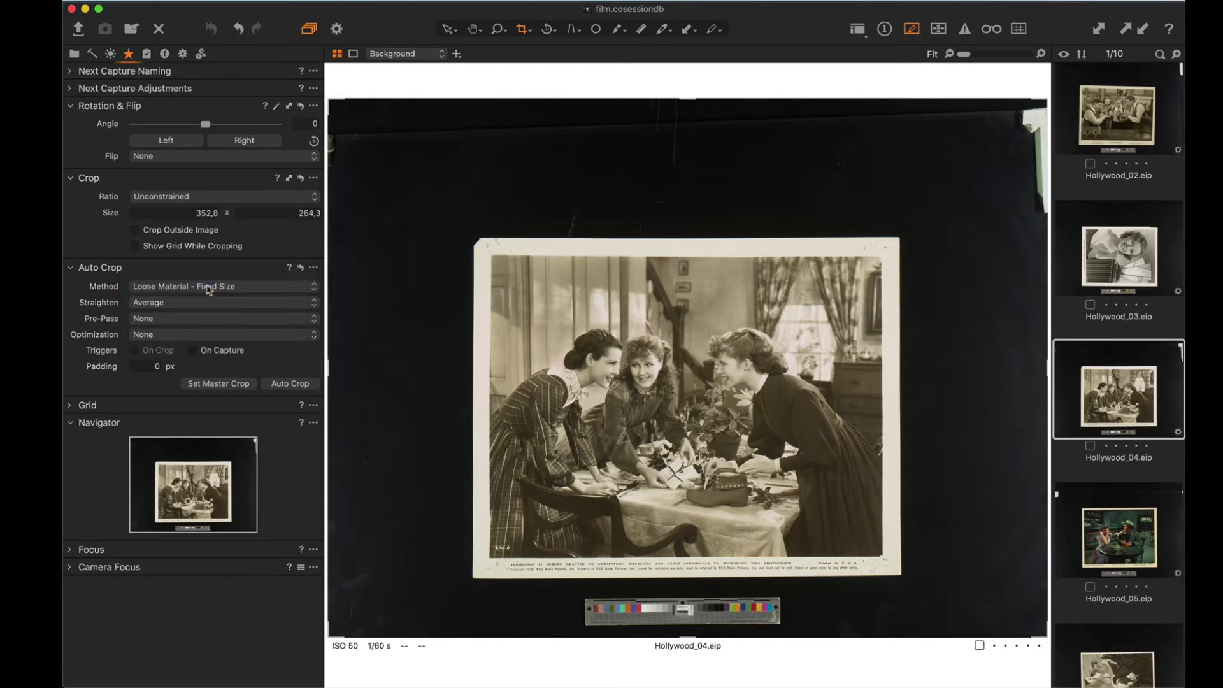
pyautogui.click(222, 290)
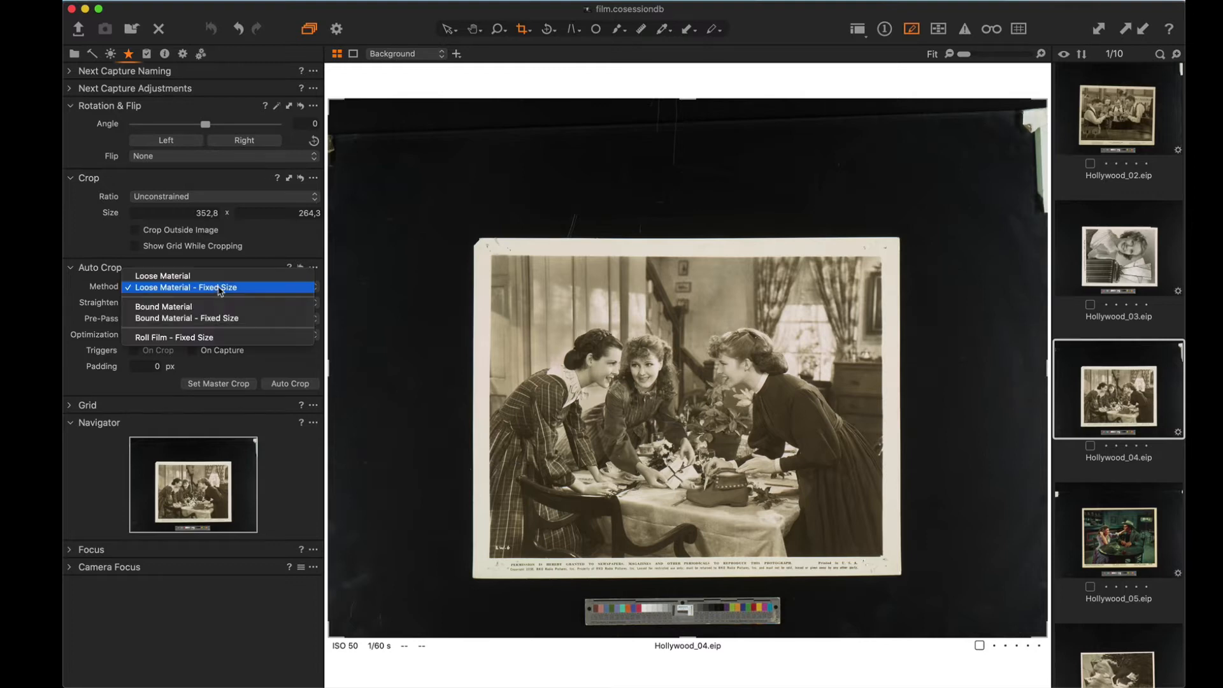
pyautogui.click(222, 287)
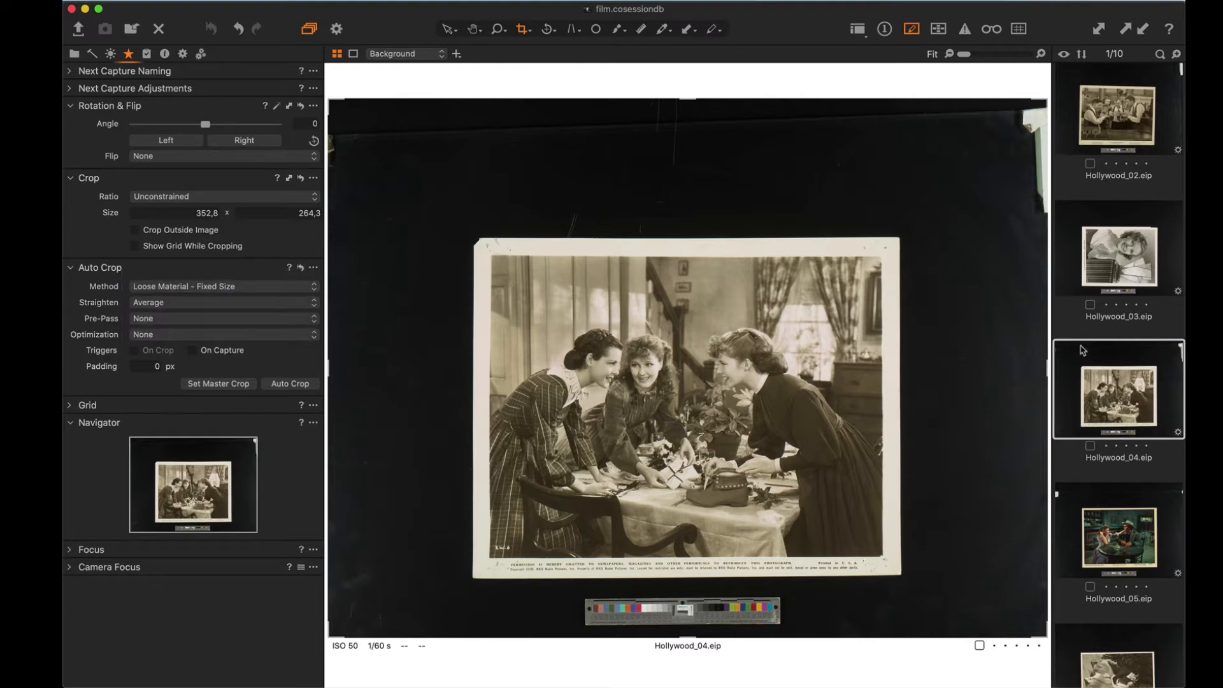
# Step: On Hollywood_01.eip, keep the pre-pass at None and draw a crop of about 352.8 x 285.8 mm tightly around the print
pyautogui.scroll(5, 1083, 350)
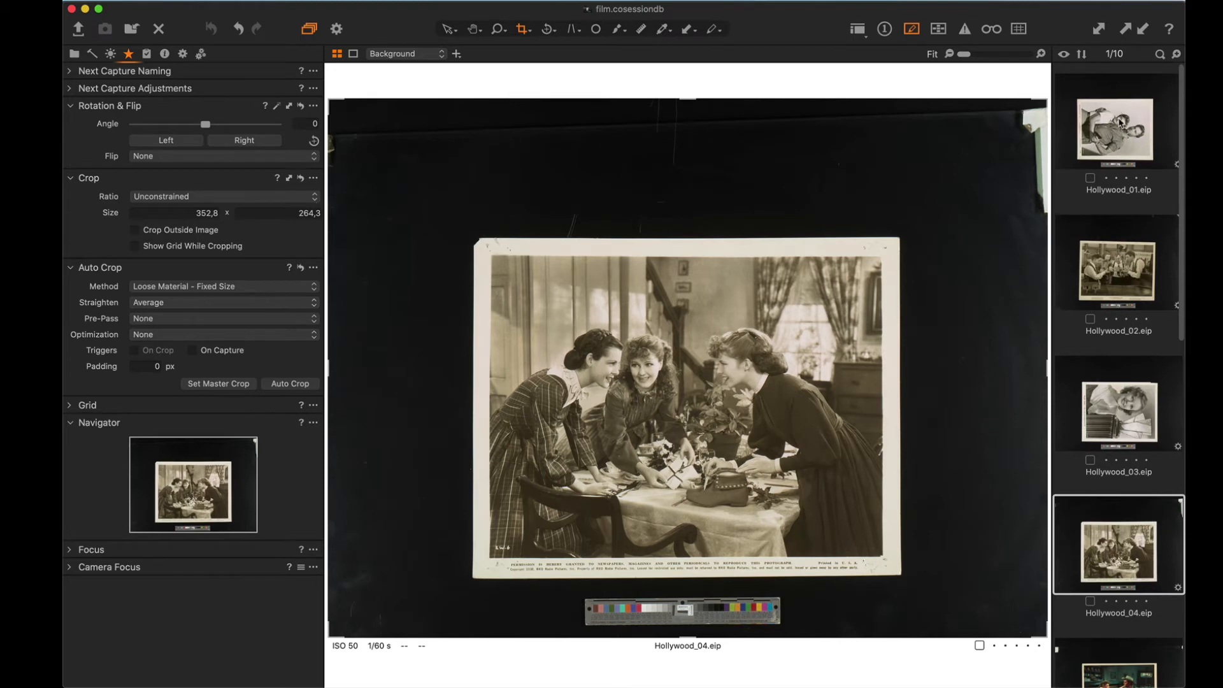
pyautogui.click(1120, 122)
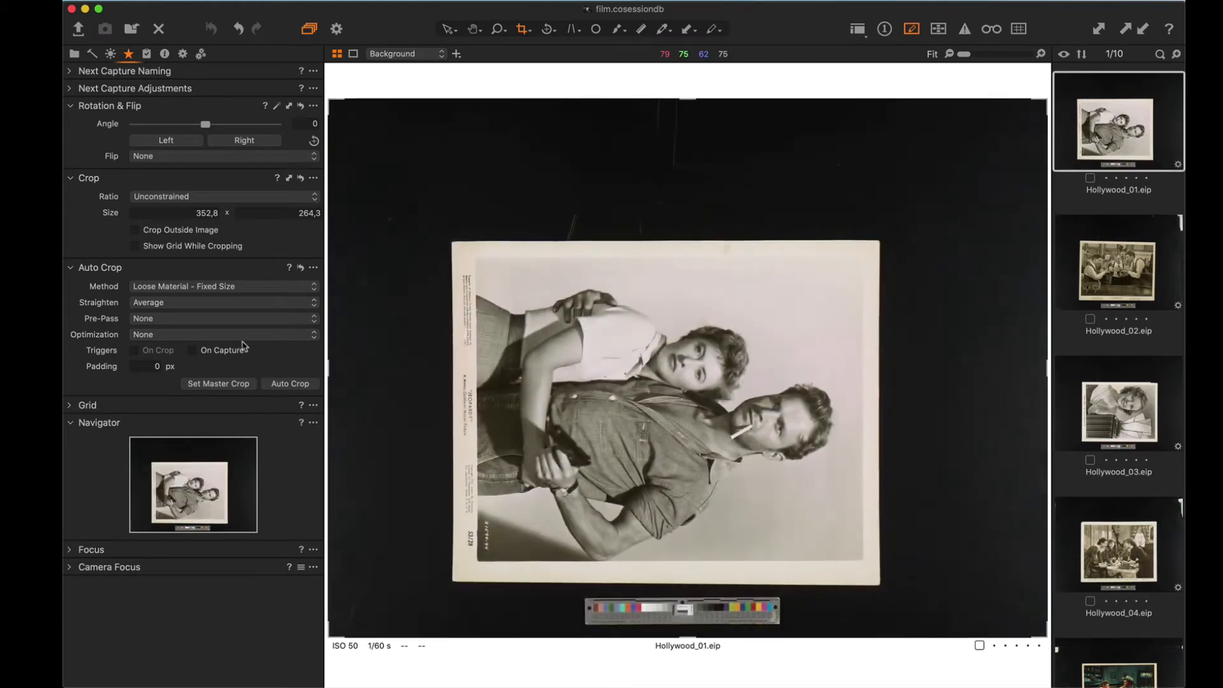
pyautogui.click(144, 321)
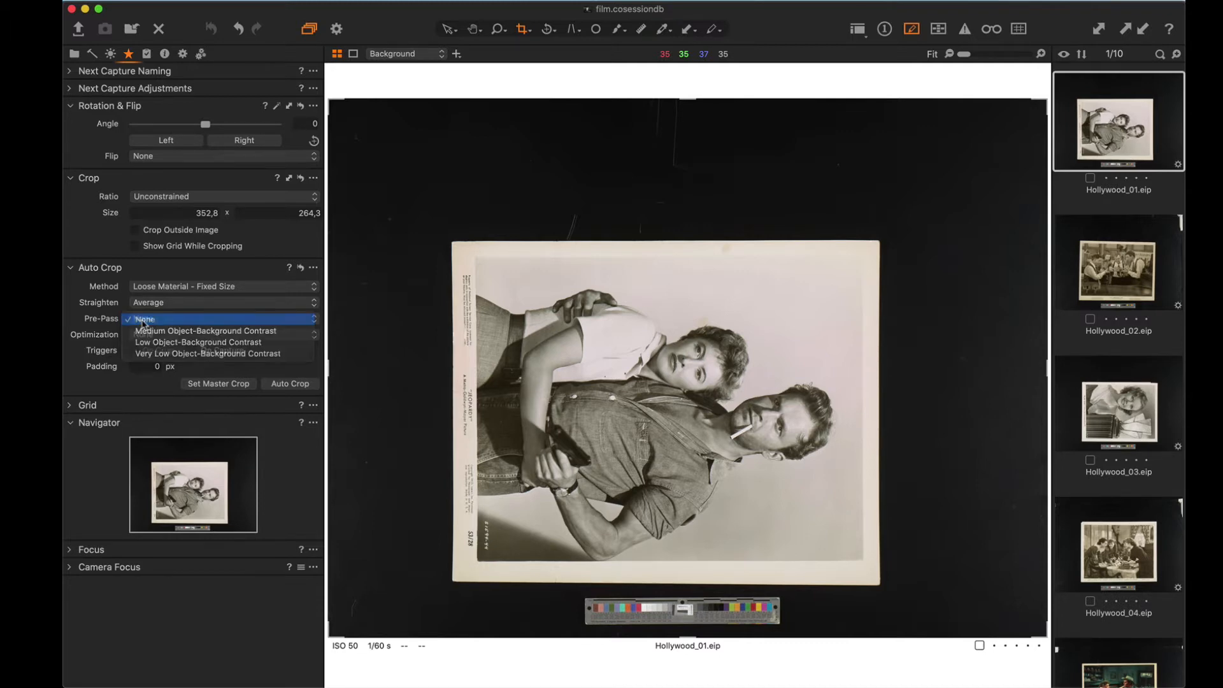
pyautogui.click(145, 319)
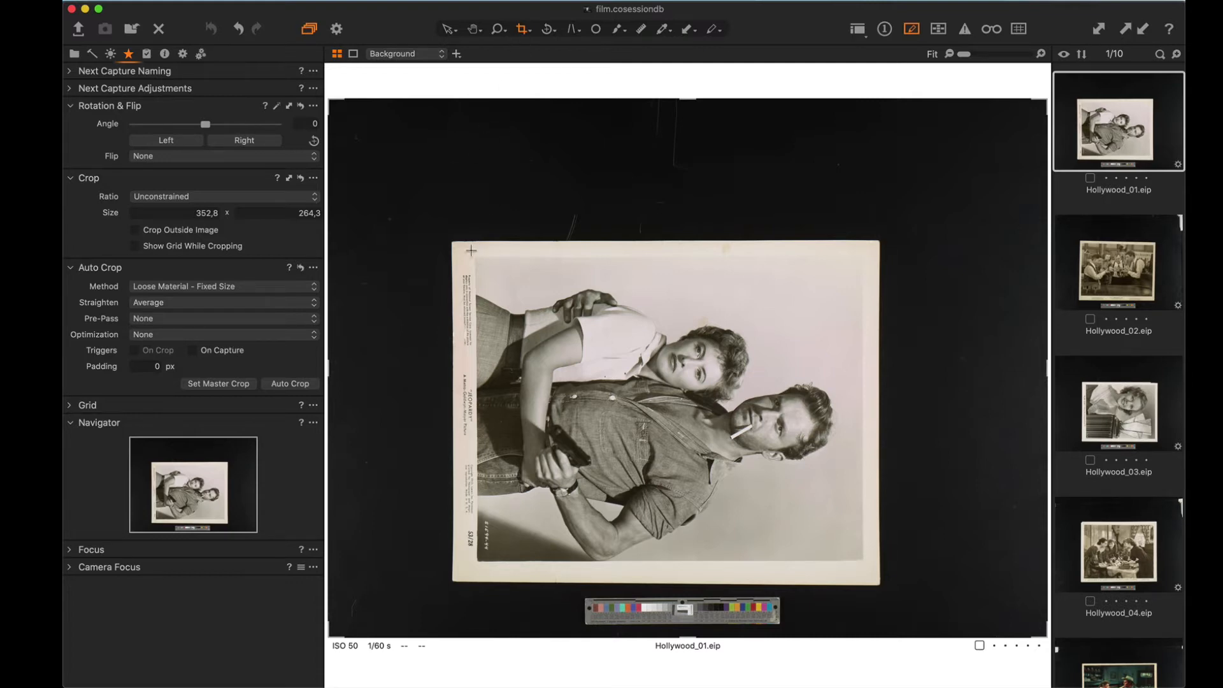
pyautogui.moveTo(446, 235); pyautogui.dragTo(883, 591)
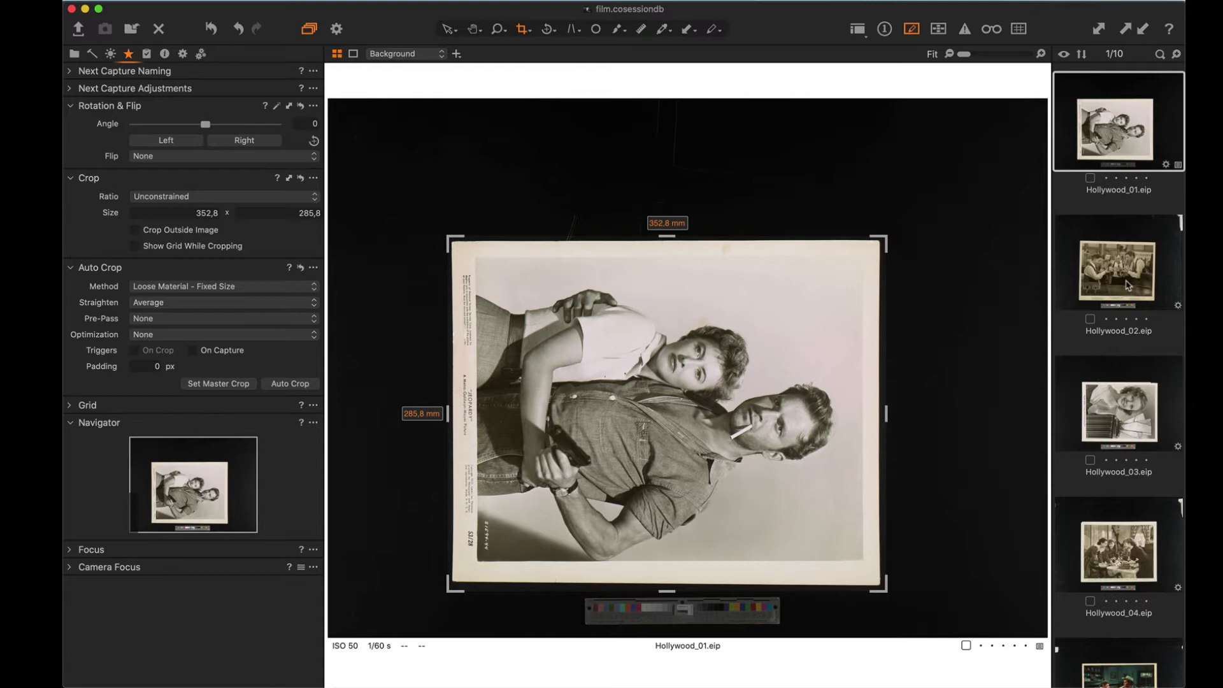
# Step: Select all the Hollywood photos, leave the crop tool and run Auto Crop on the whole batch
pyautogui.press('super+a')
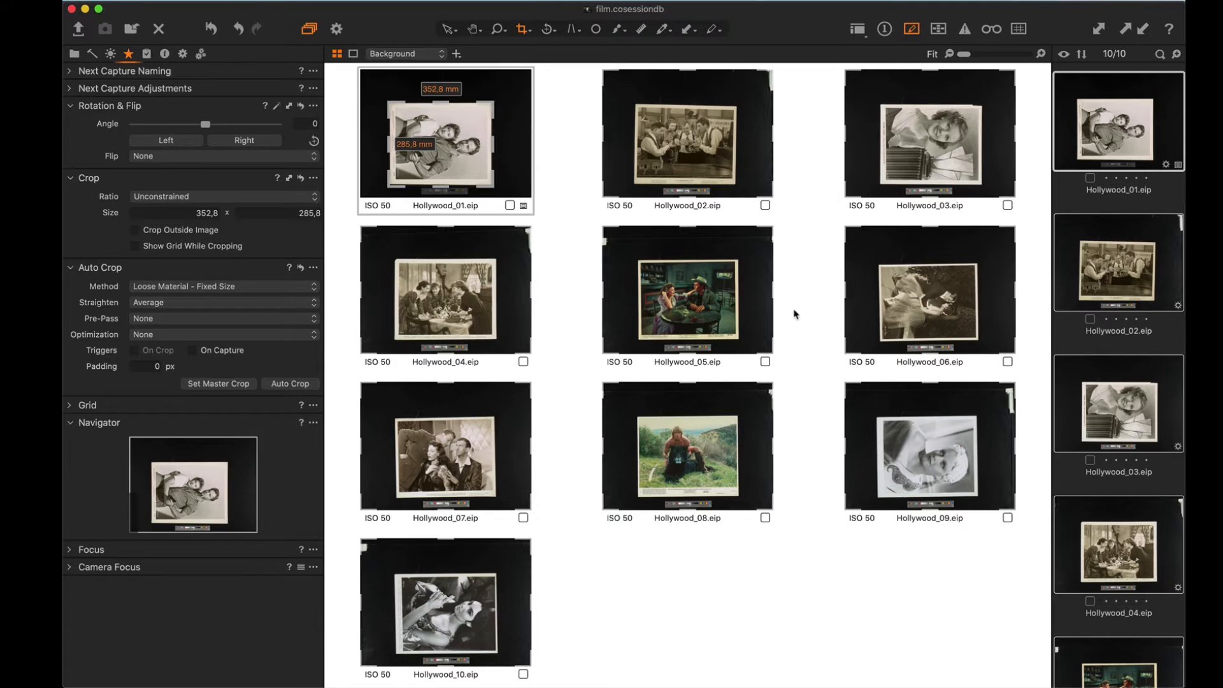
pyautogui.press('h')
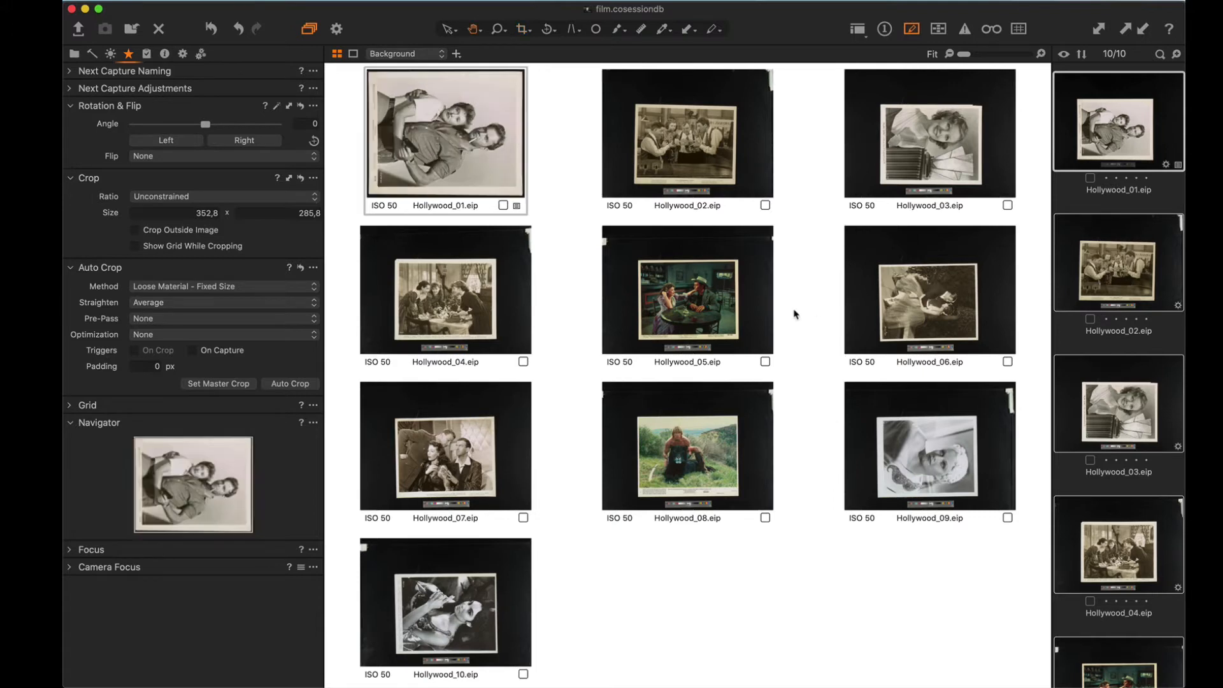
pyautogui.click(291, 385)
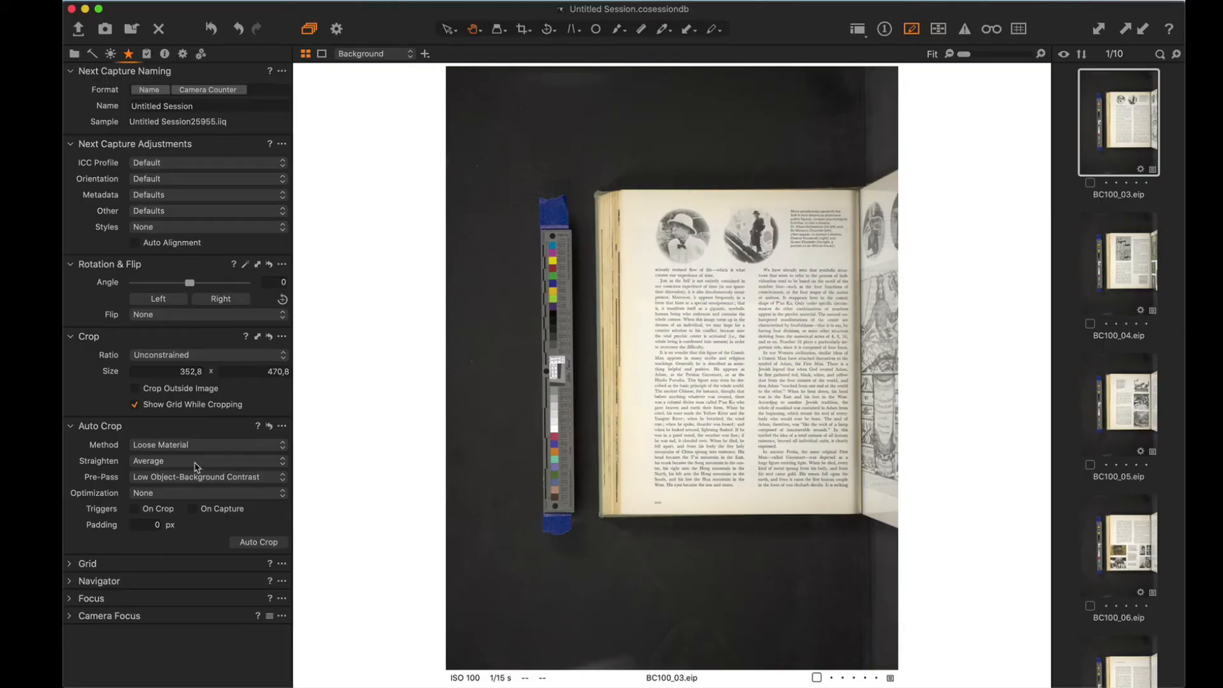
# Step: For the book page BC100_03.eip, try Bound Material as the Auto Crop method and return to Loose Material
pyautogui.click(179, 449)
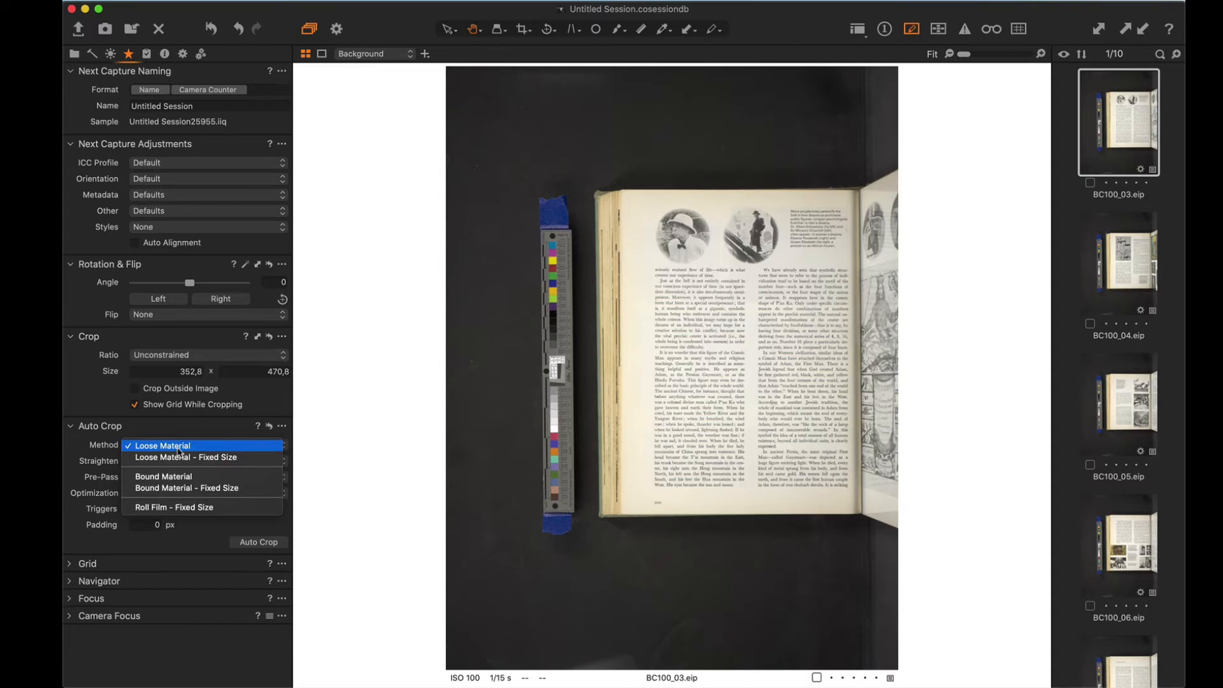
pyautogui.click(200, 481)
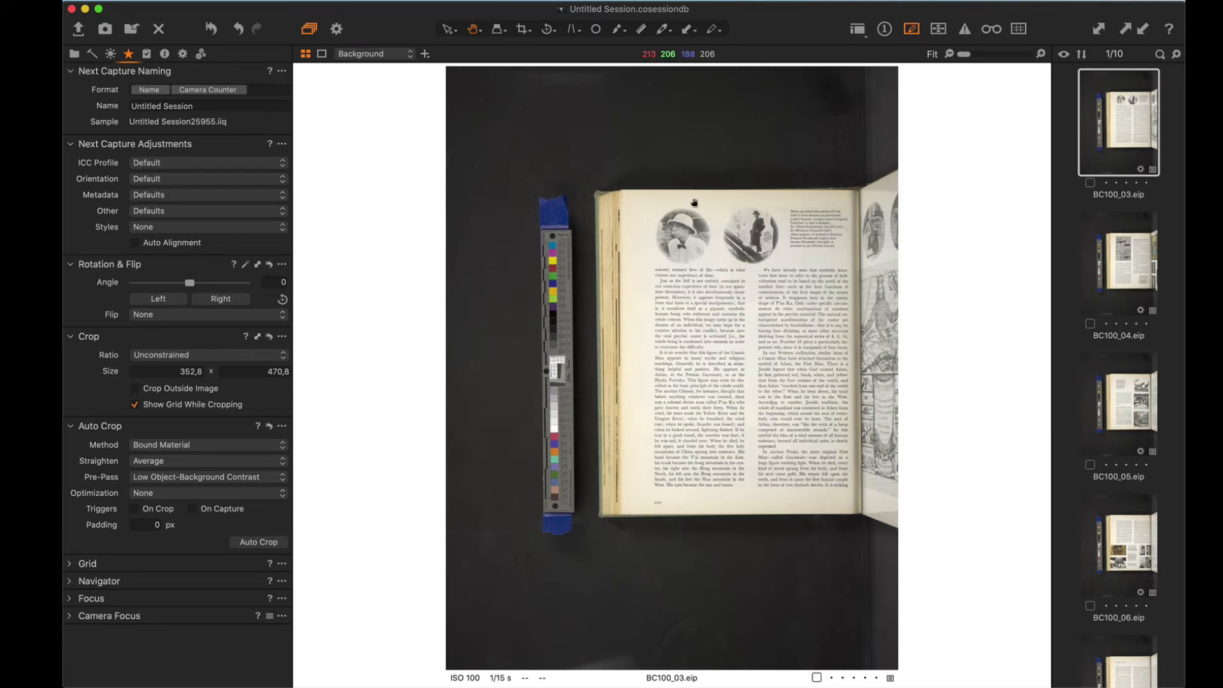
pyautogui.click(174, 446)
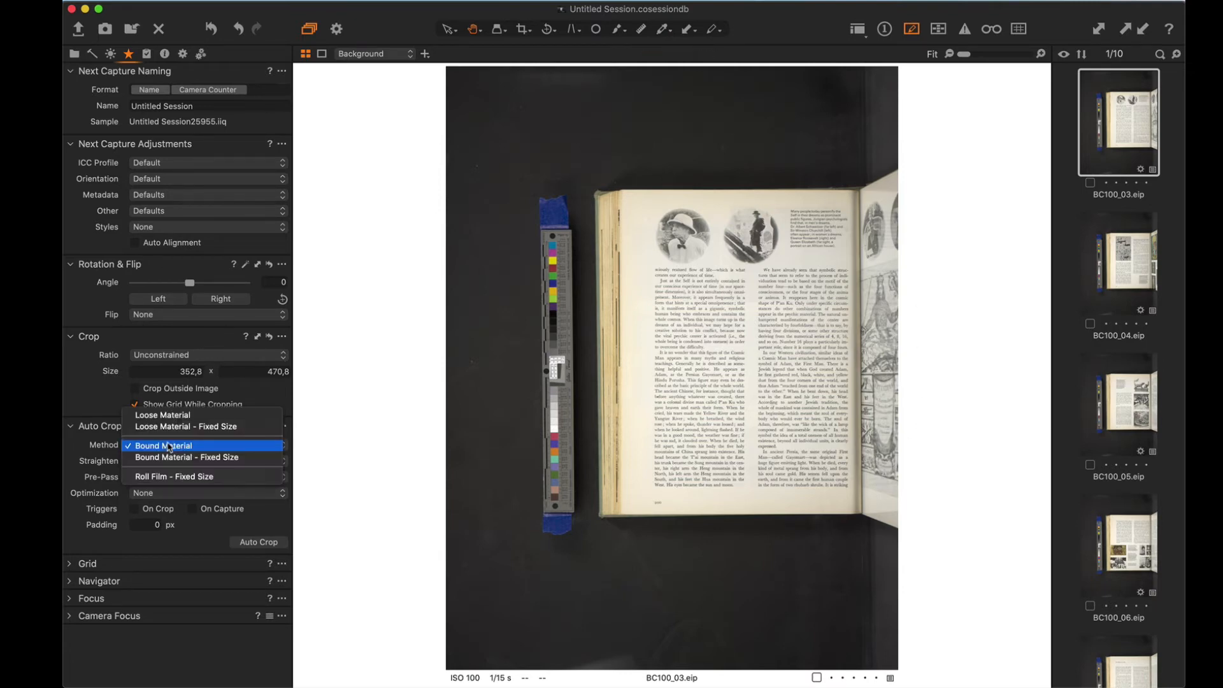
pyautogui.click(169, 422)
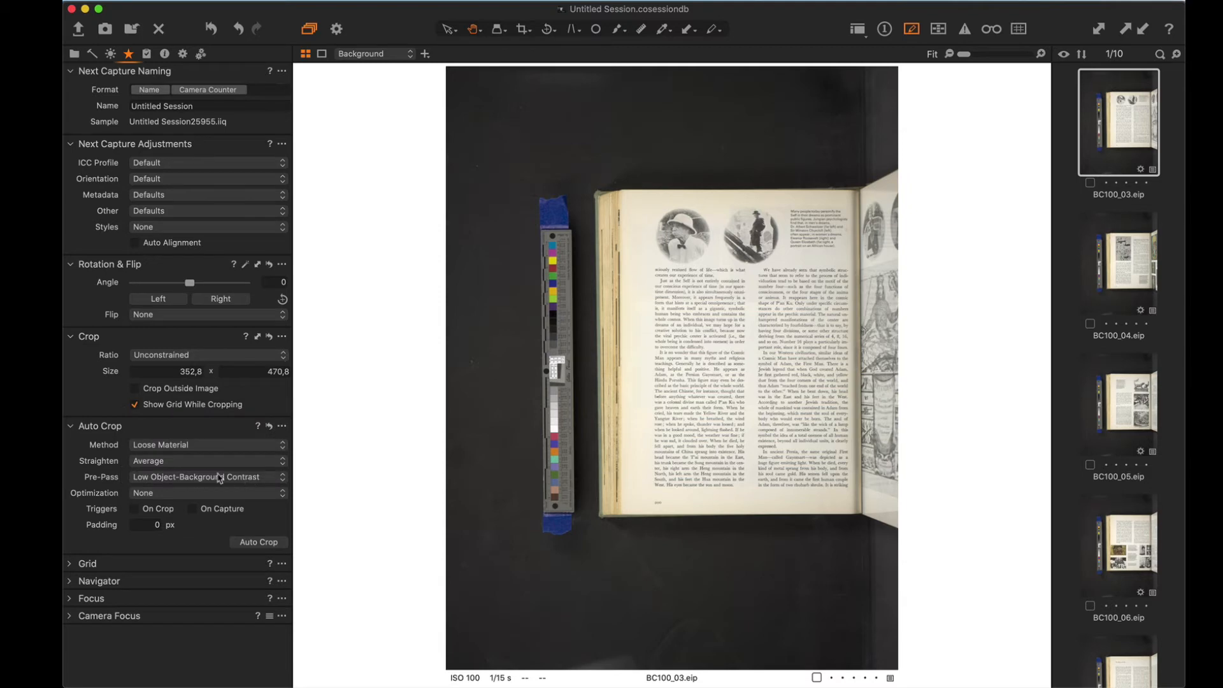
# Step: Set the Auto Crop pre-pass to None and straightening to Right Edge for BC100_03.eip
pyautogui.click(208, 477)
pyautogui.click(231, 472)
pyautogui.click(172, 467)
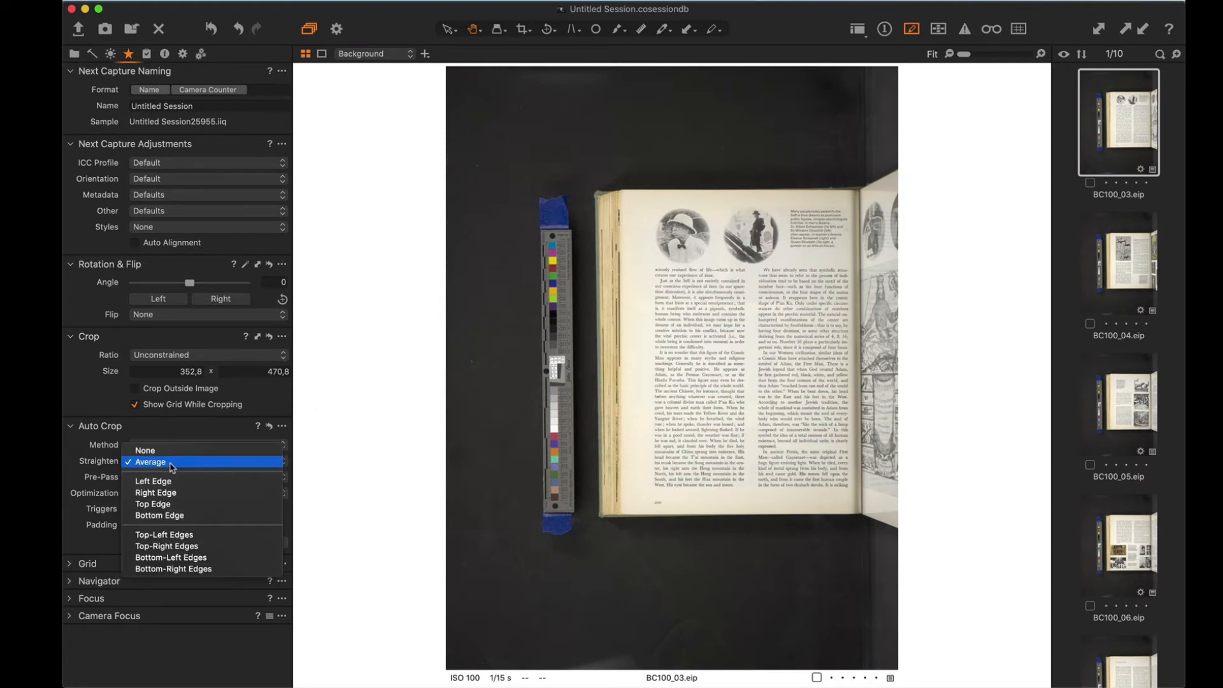
pyautogui.click(167, 494)
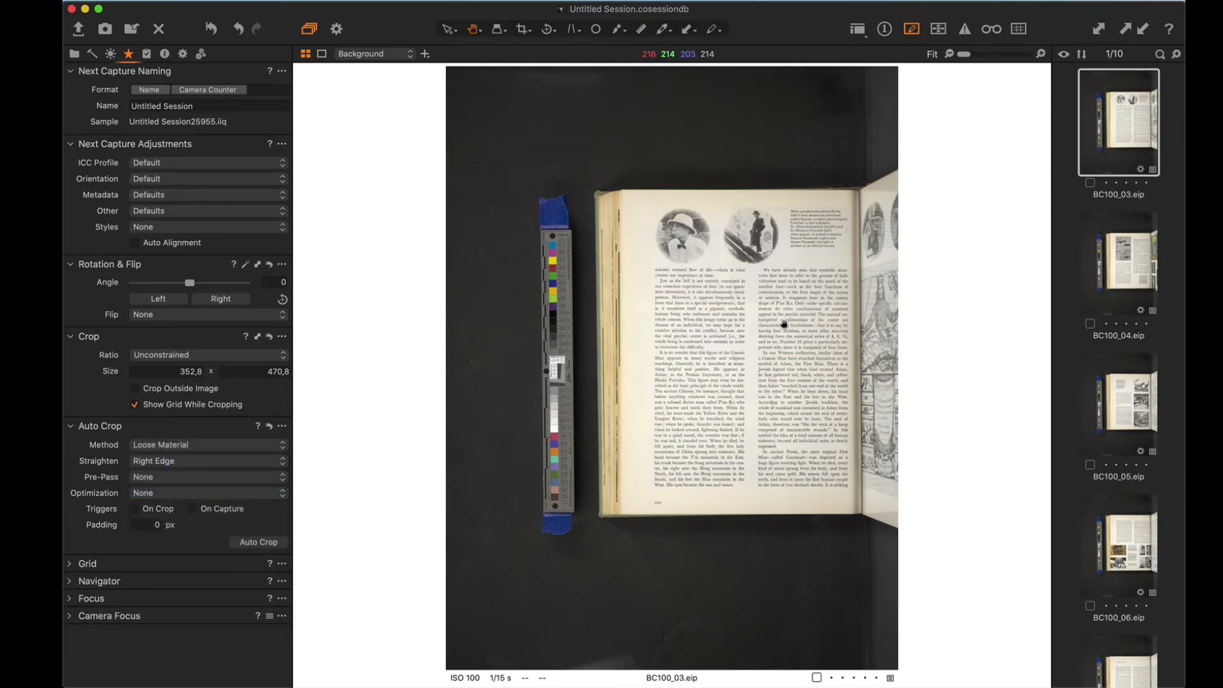
# Step: Try Auto Crop on BC100_03.eip with Loose Material and with Bound Material as the method, resetting the crop after each run
pyautogui.click(271, 546)
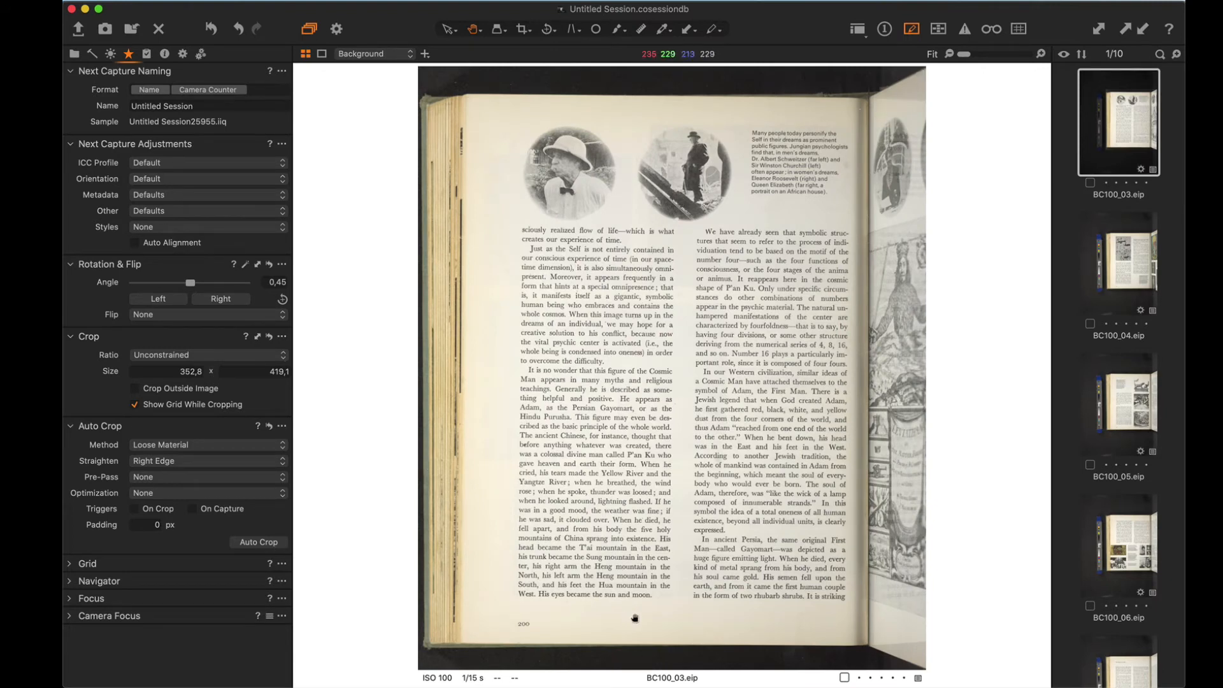
pyautogui.click(269, 427)
pyautogui.click(169, 445)
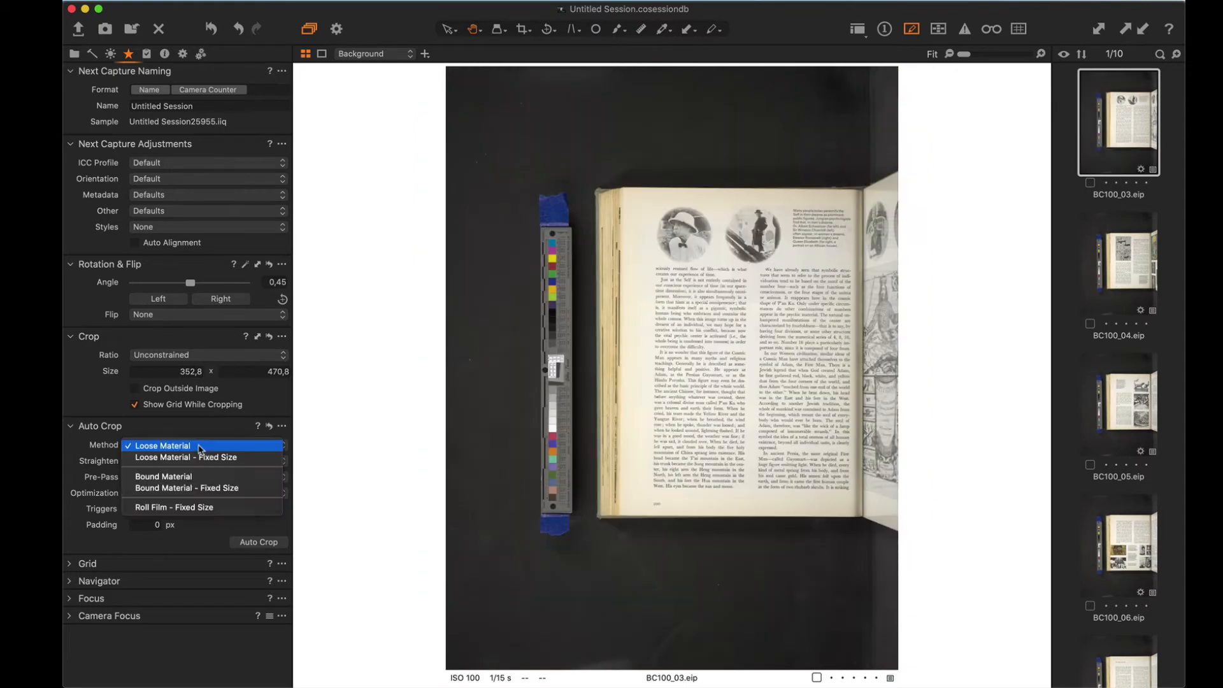
pyautogui.click(169, 476)
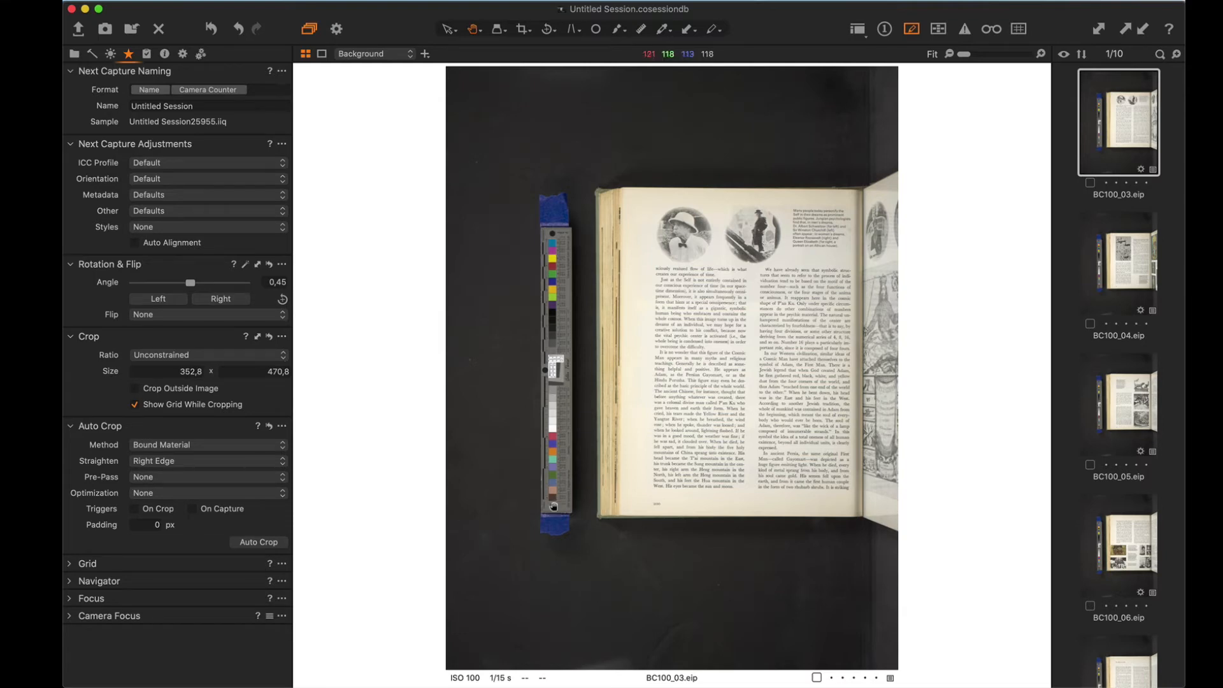
pyautogui.click(249, 544)
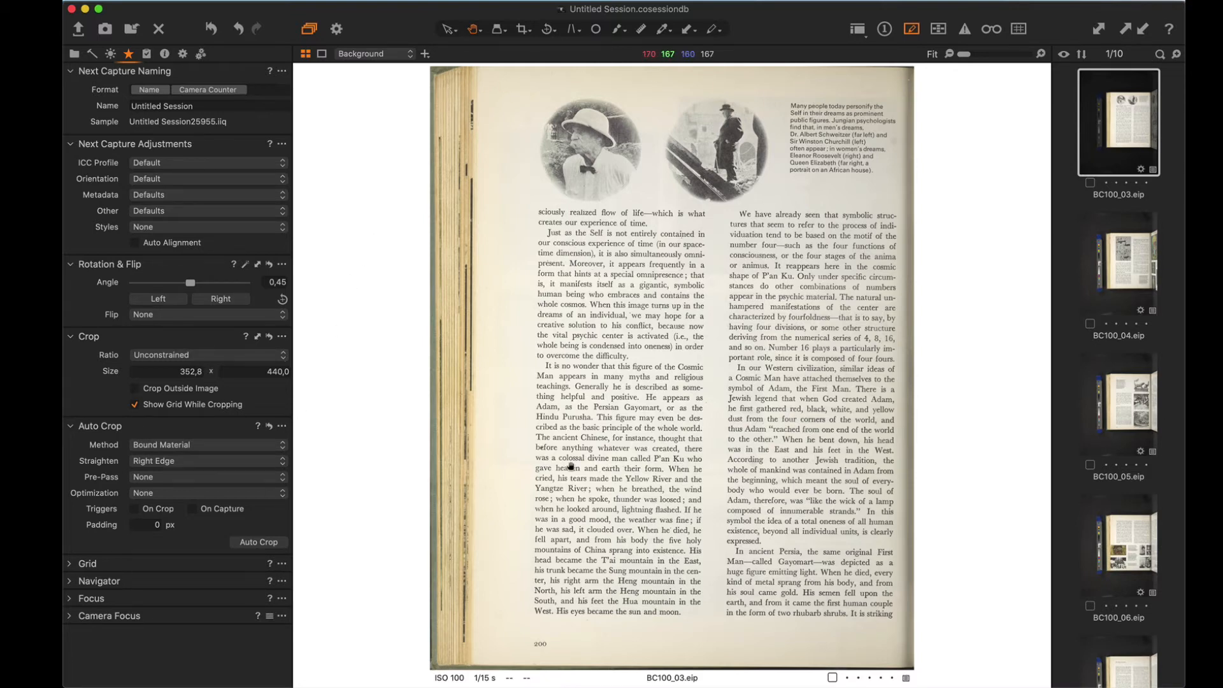
pyautogui.click(269, 426)
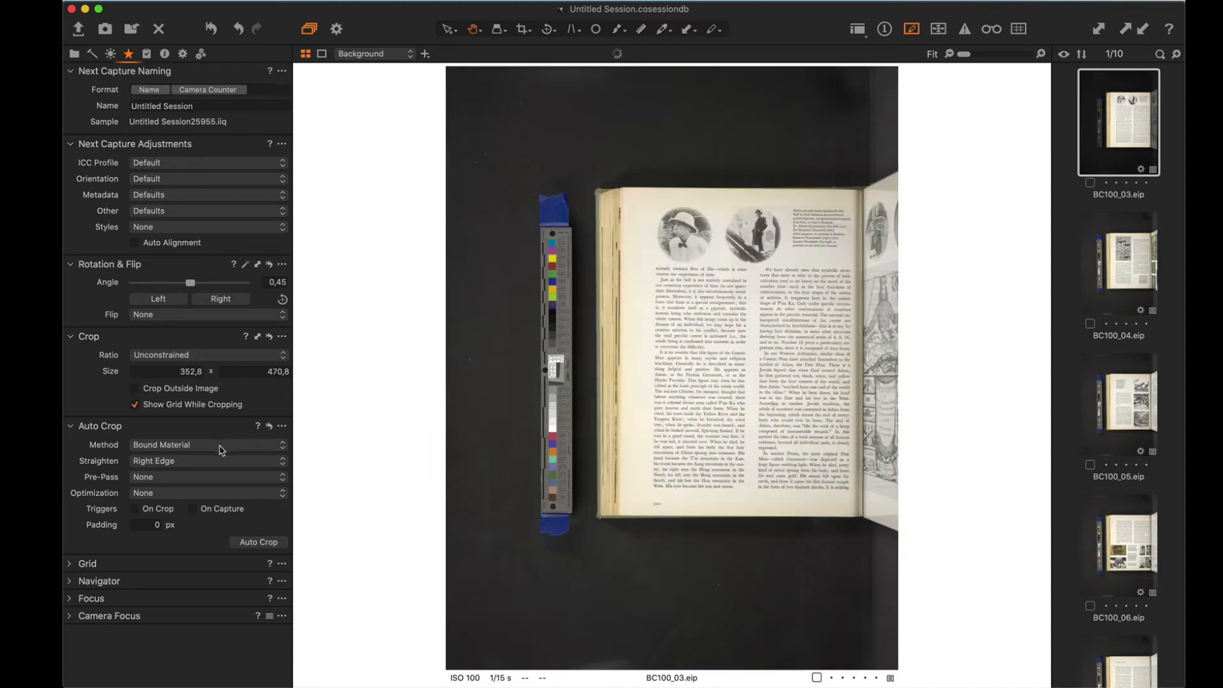
# Step: Switch the Auto Crop method back to Loose Material and run Auto Crop on BC100_03.eip
pyautogui.click(203, 444)
pyautogui.click(176, 415)
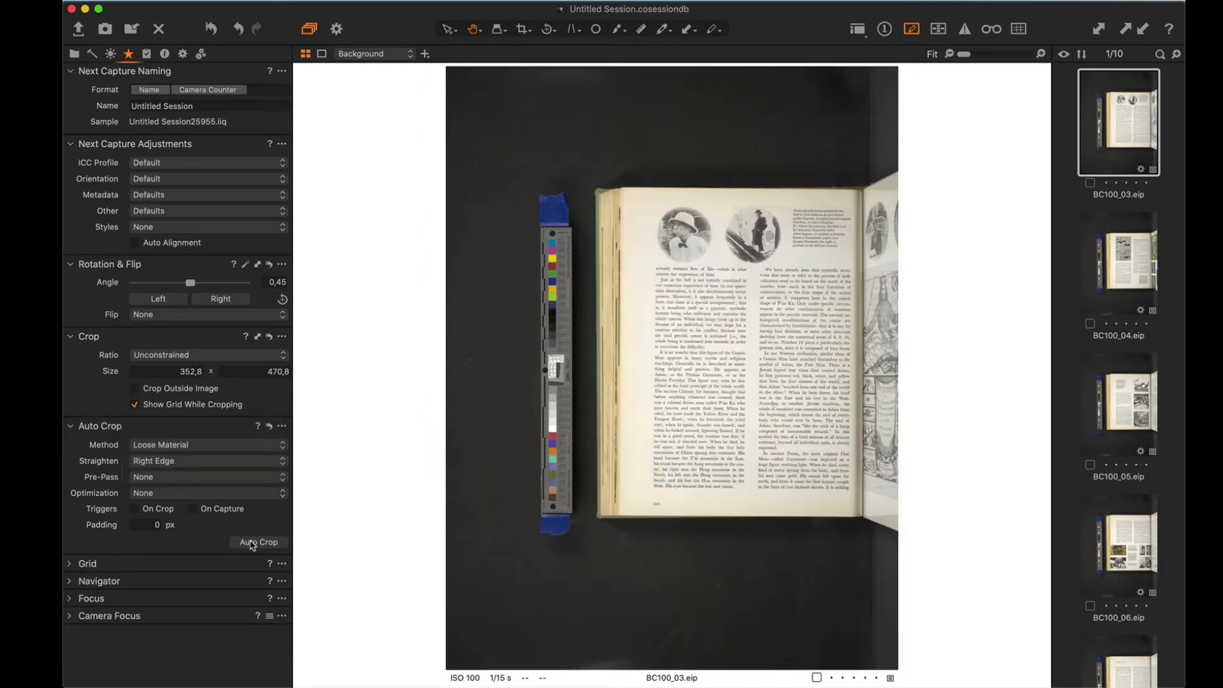
pyautogui.click(253, 543)
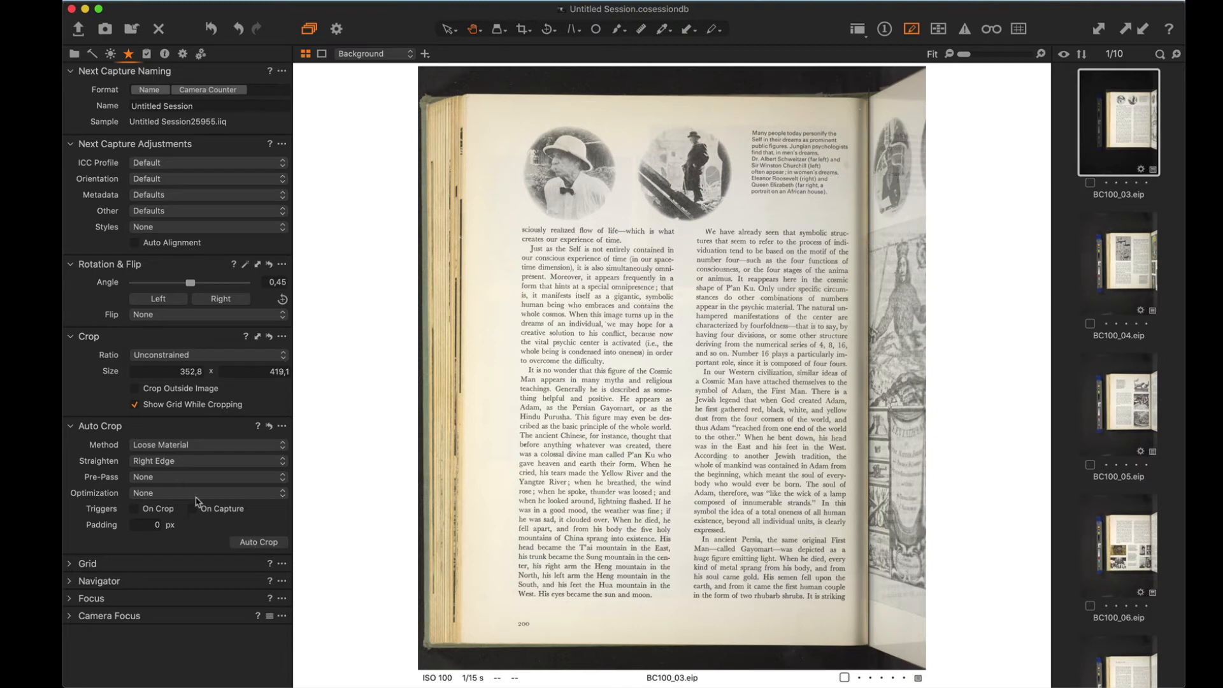
# Step: Set the Auto Crop method to Bound Material, rerun Auto Crop on the uncropped BC100_03.eip and reset the result
pyautogui.click(186, 448)
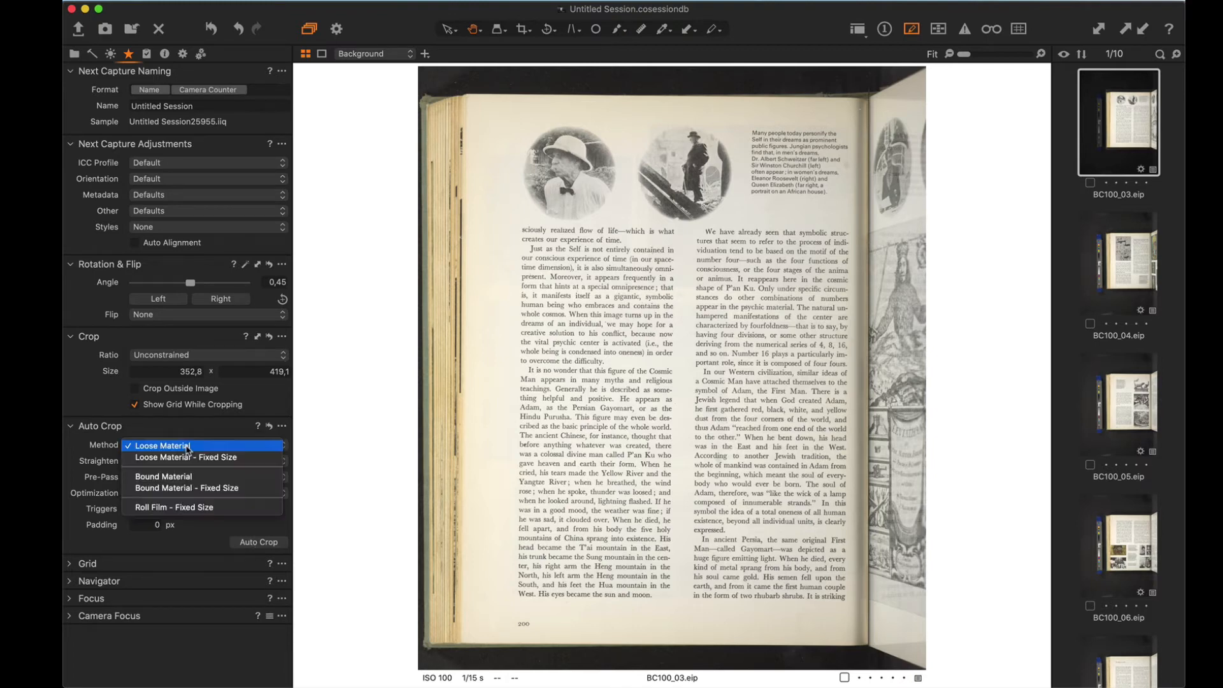
pyautogui.click(164, 477)
pyautogui.click(269, 425)
pyautogui.click(265, 544)
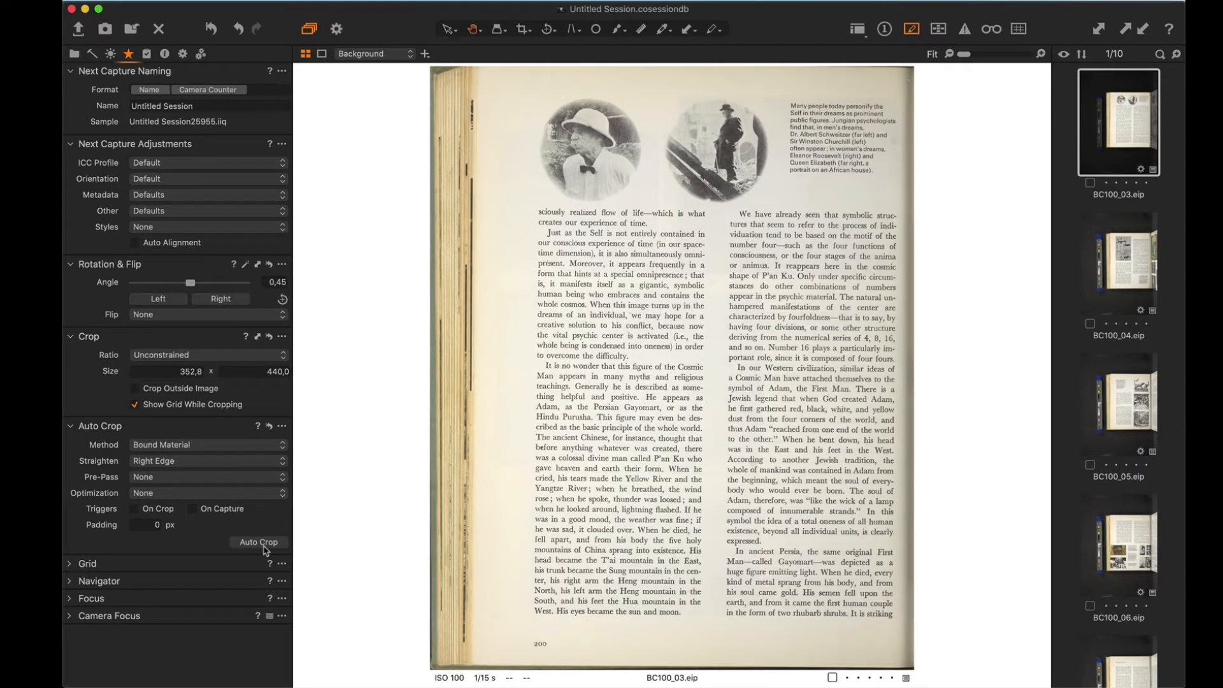
pyautogui.click(269, 426)
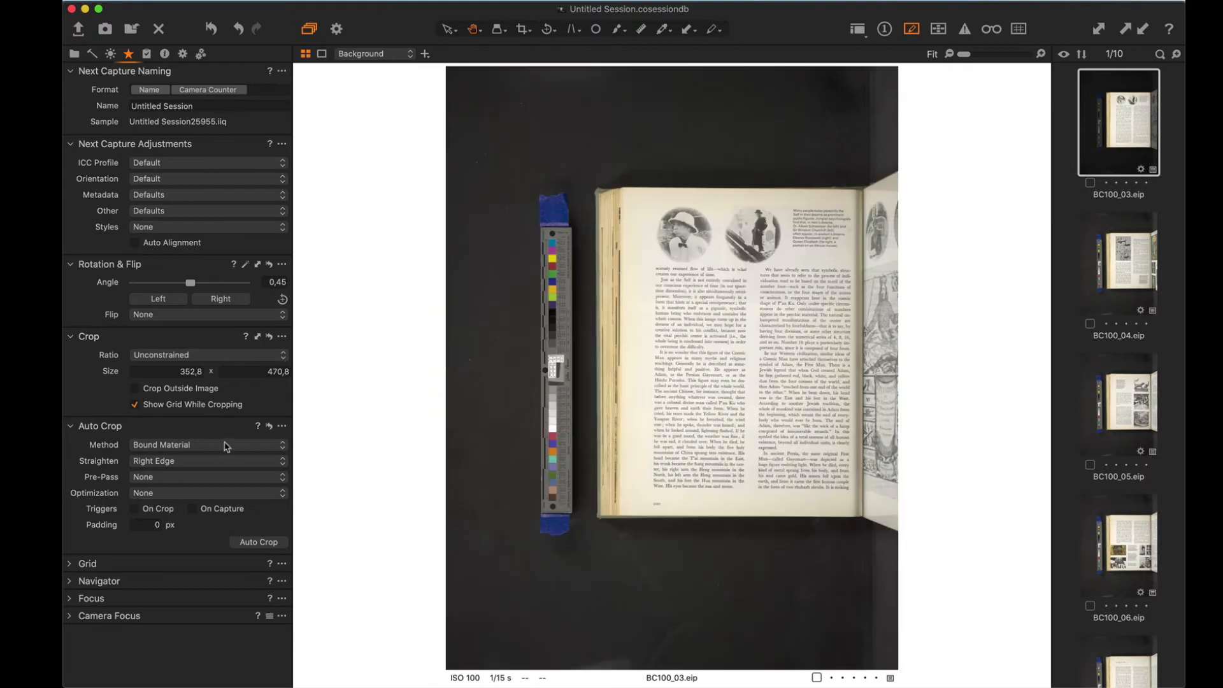
# Step: Keep Bound Material, try Auto Crop on BC100_03.eip with 100 px padding and reset the crop
pyautogui.click(226, 446)
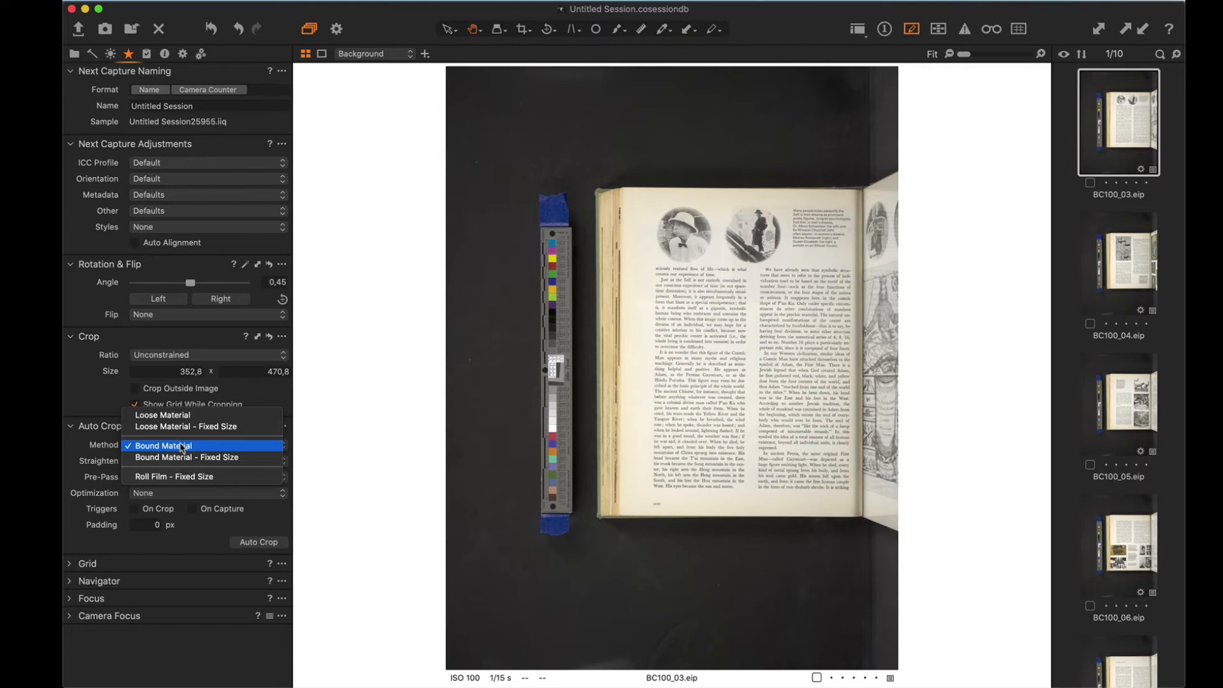
pyautogui.click(183, 447)
pyautogui.click(155, 525)
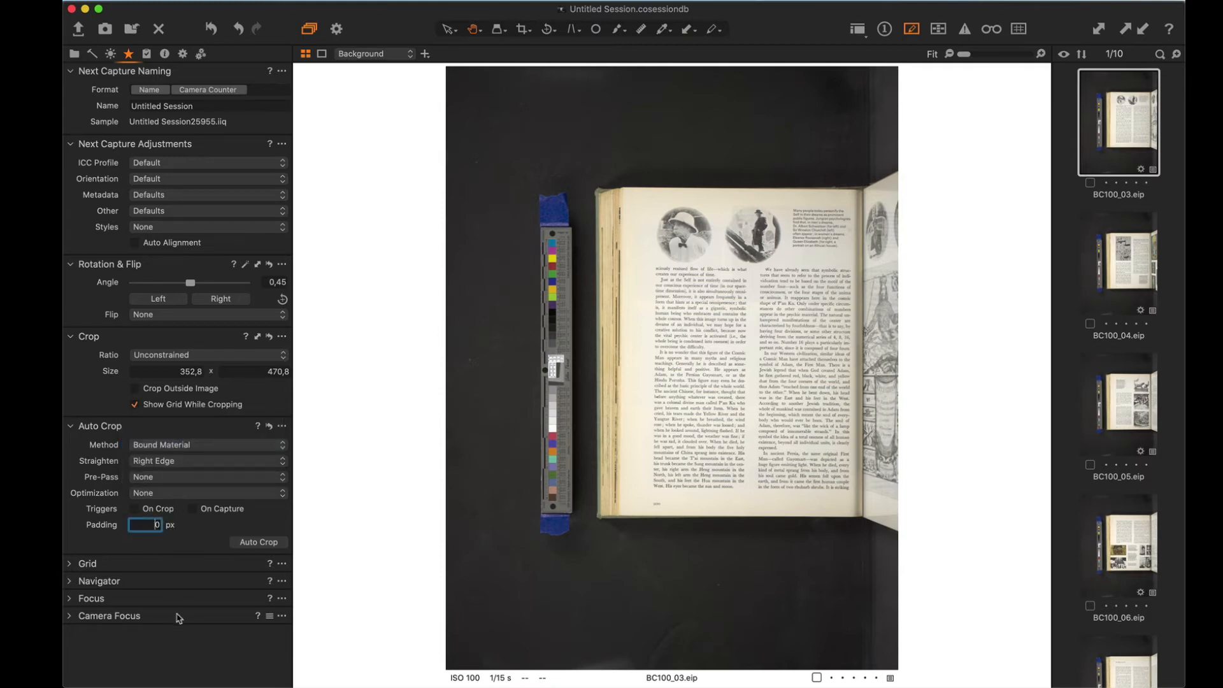
pyautogui.write('100')
pyautogui.press('Return')
pyautogui.click(256, 545)
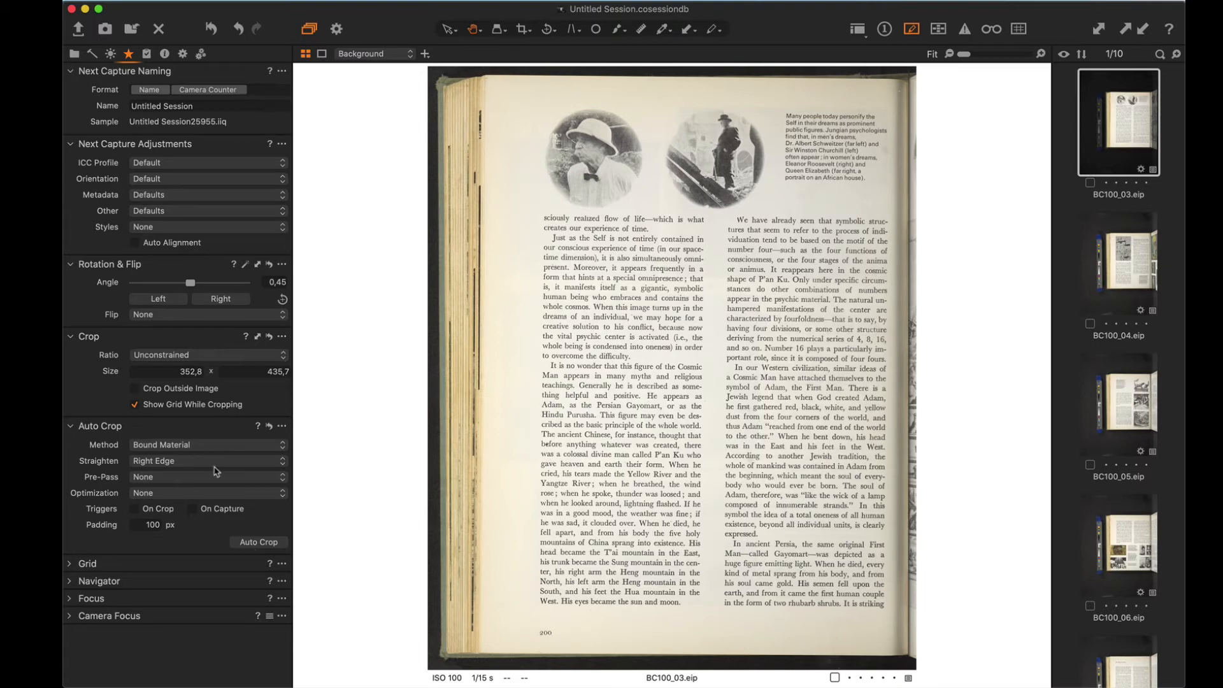
pyautogui.click(270, 426)
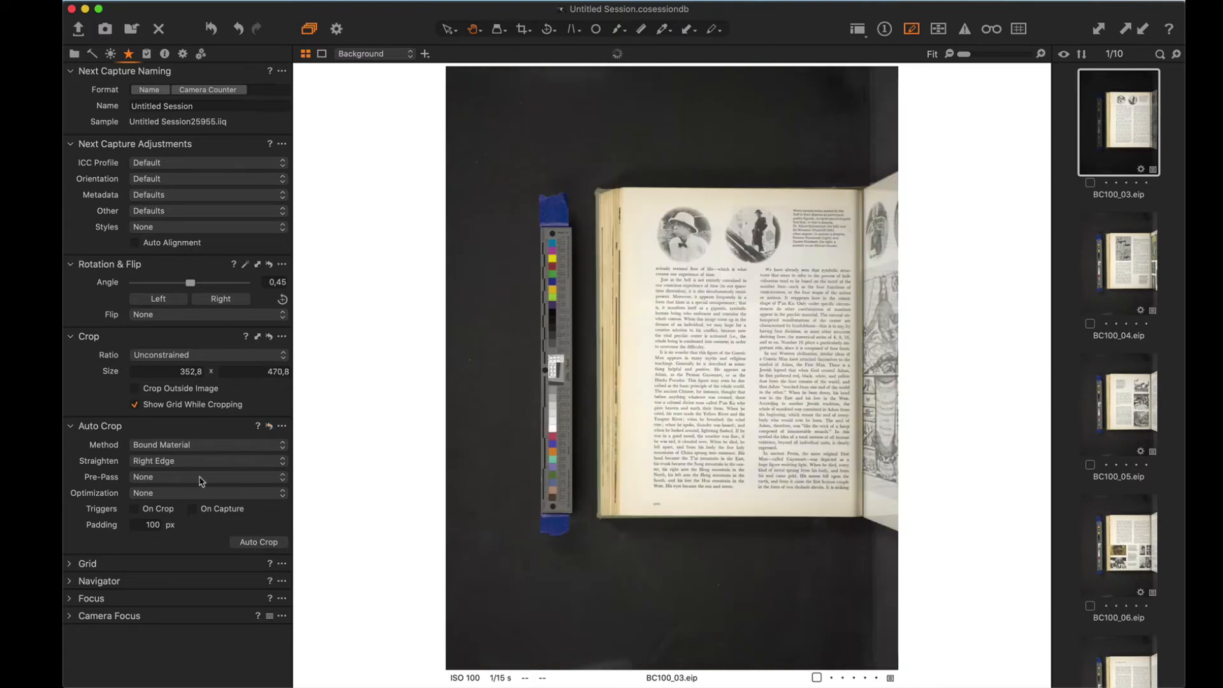
# Step: Set the padding to -100 px, run Auto Crop on BC100_03.eip and reset the crop
pyautogui.click(155, 524)
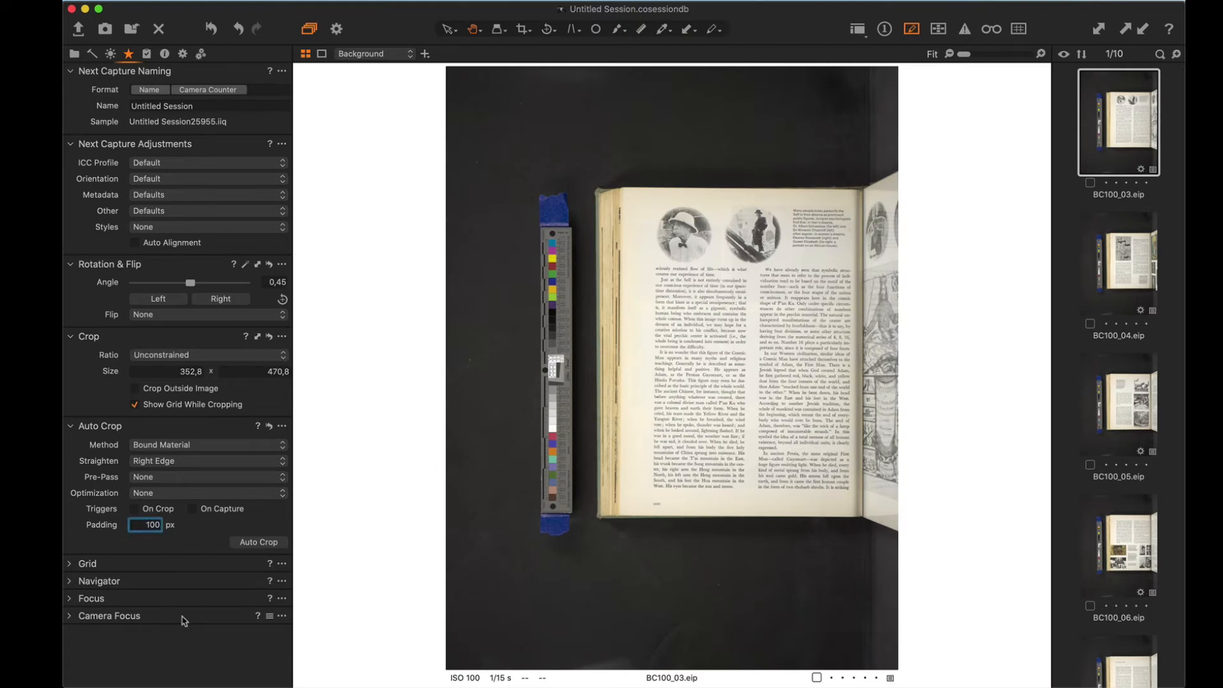
pyautogui.write('-')
pyautogui.press('Return')
pyautogui.click(267, 542)
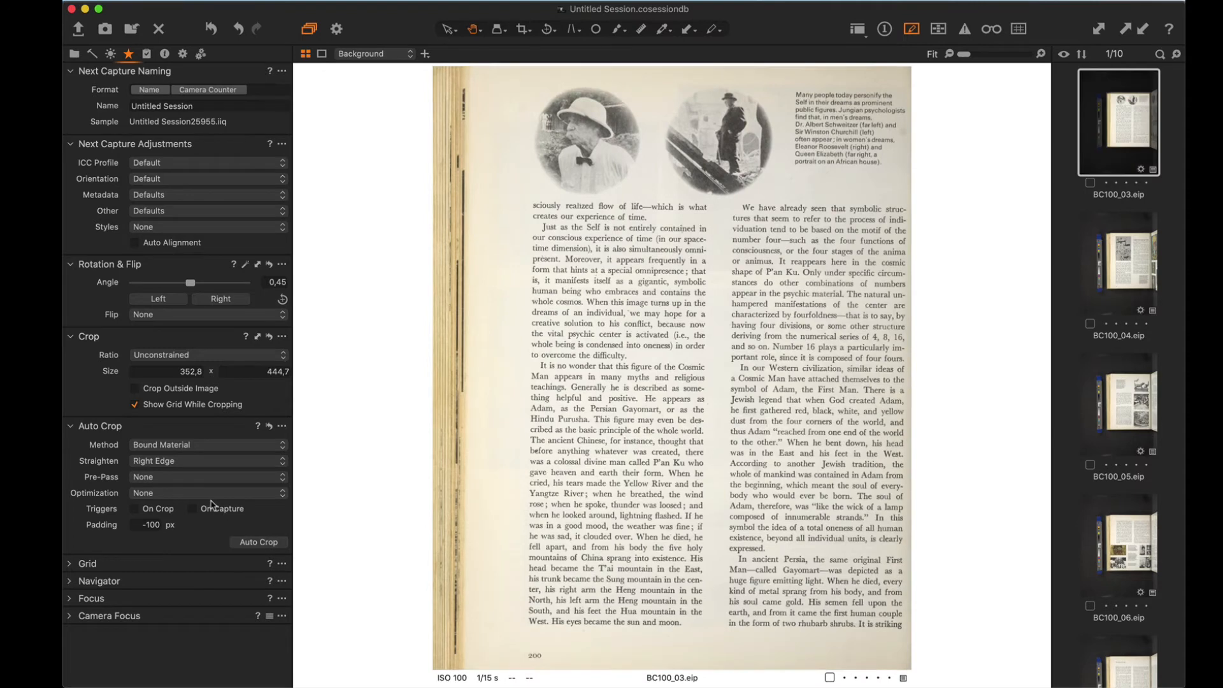
pyautogui.click(269, 426)
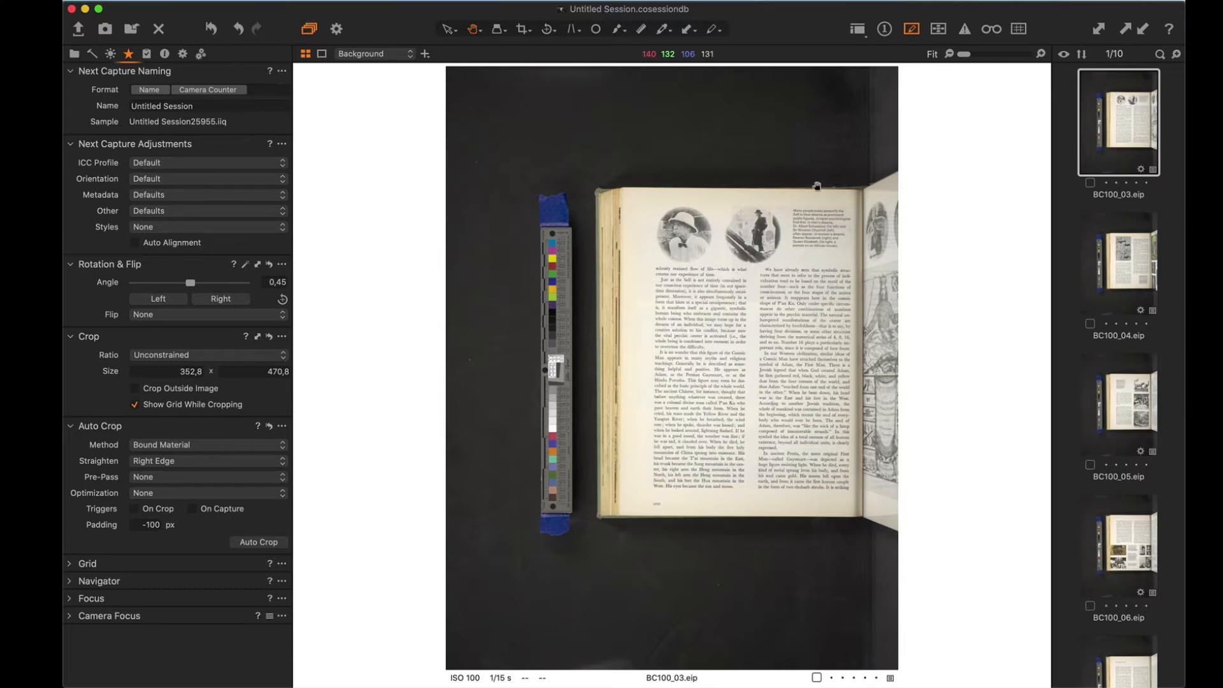
# Step: Reselect BC100_03.eip, reset its rotation and run Auto Crop with the -100 px padding
pyautogui.click(1061, 169)
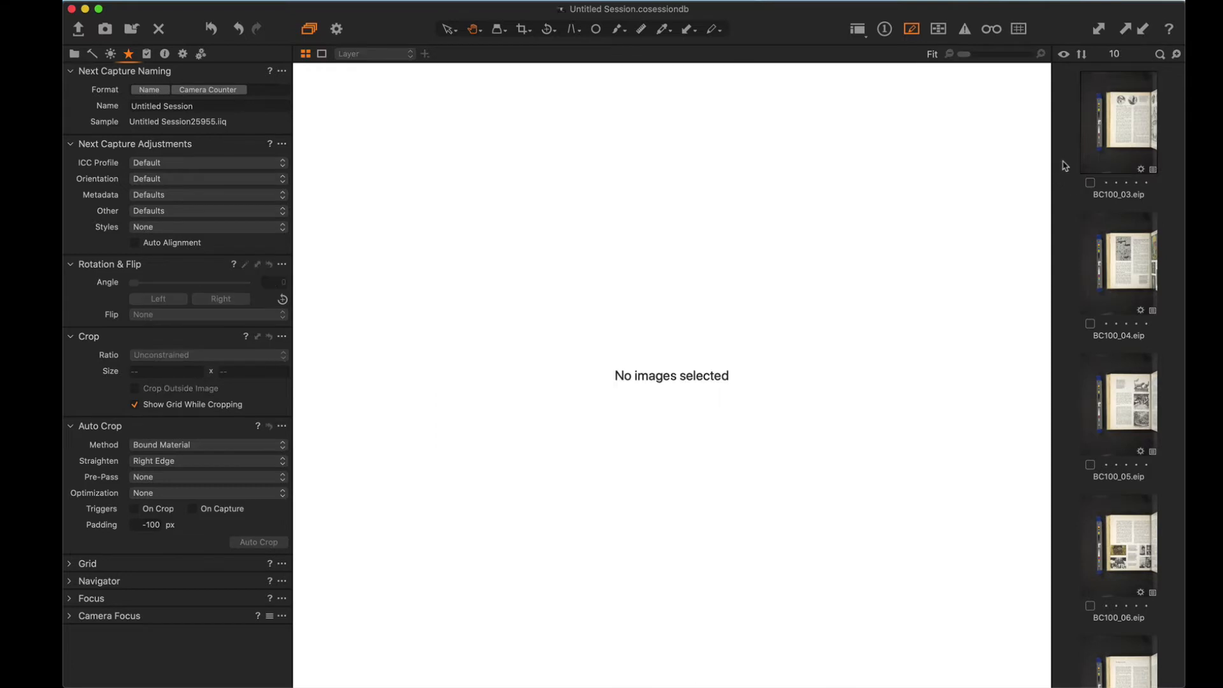
pyautogui.click(1109, 128)
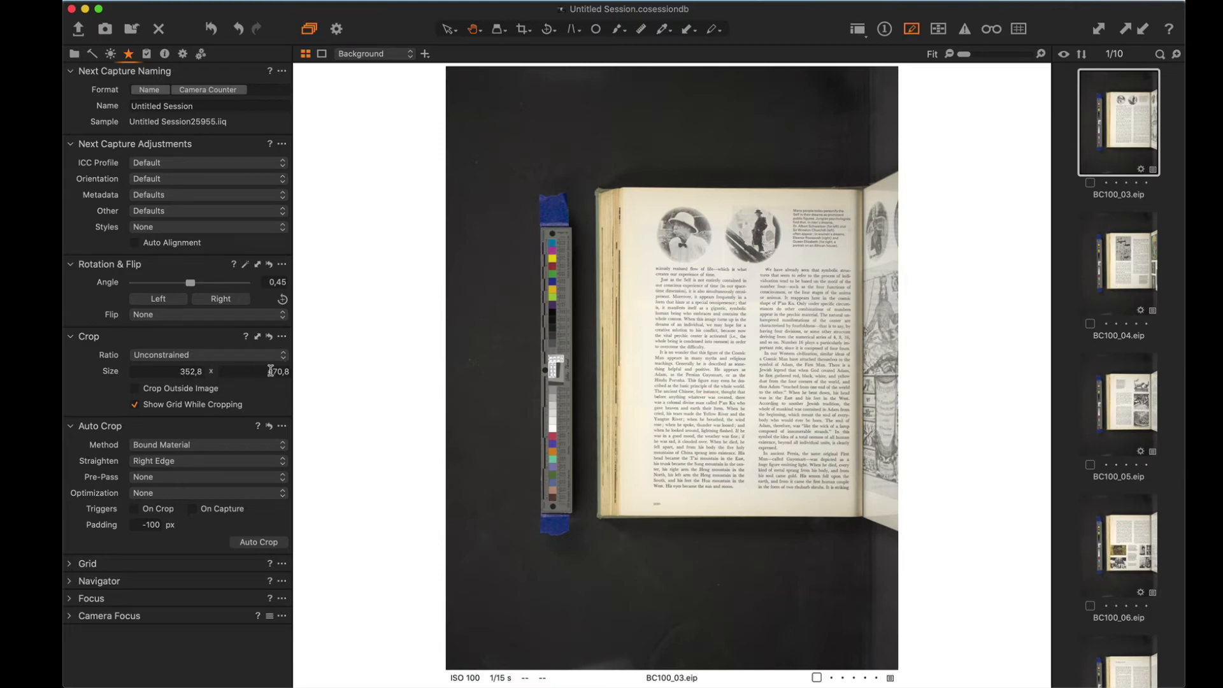
pyautogui.click(269, 264)
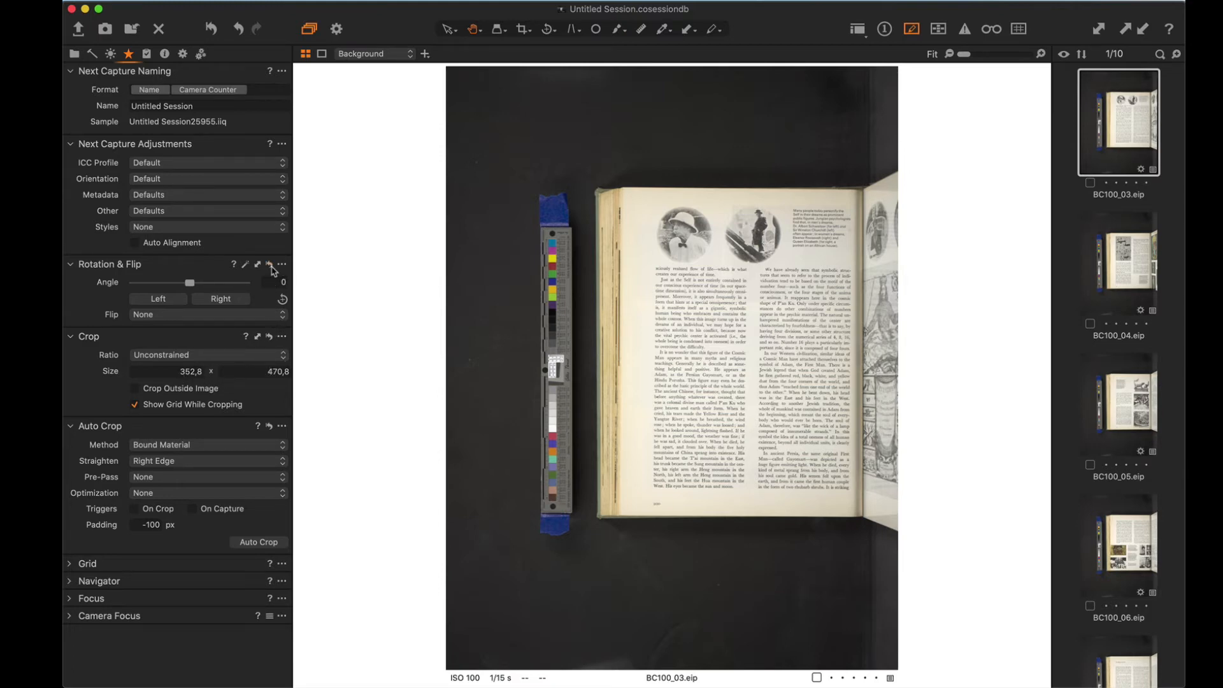
pyautogui.click(259, 542)
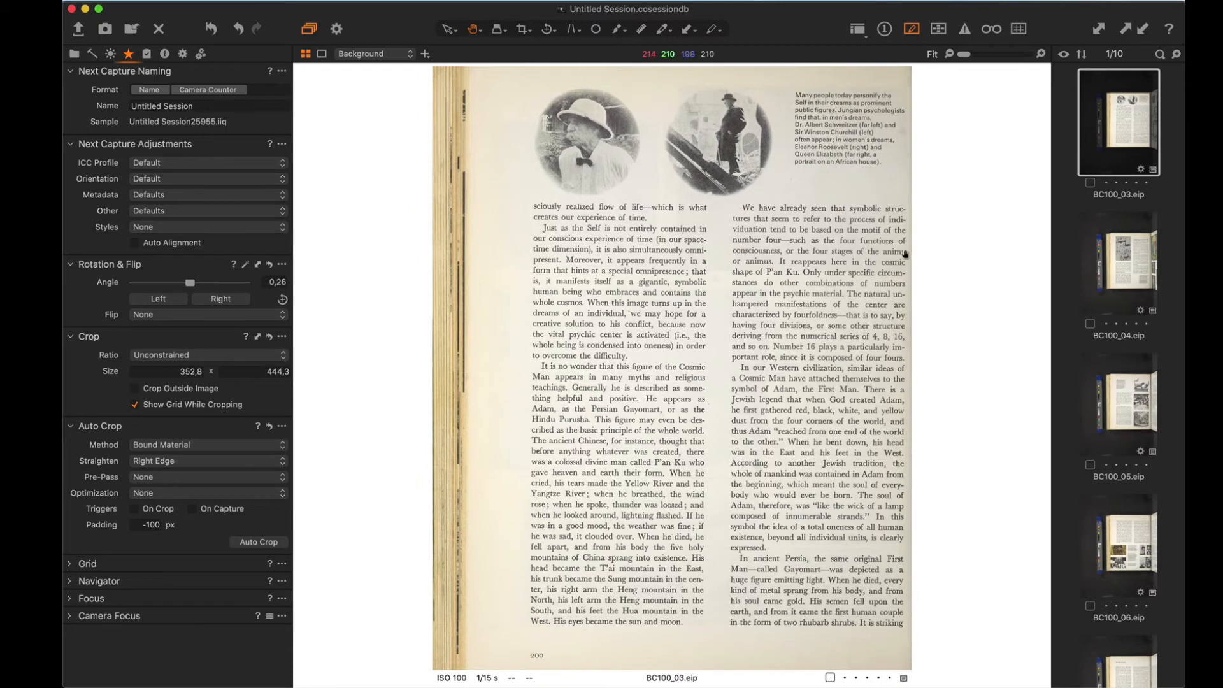
# Step: Select BC100_04.eip, set the padding to 0 px and run Auto Crop on it
pyautogui.click(1116, 274)
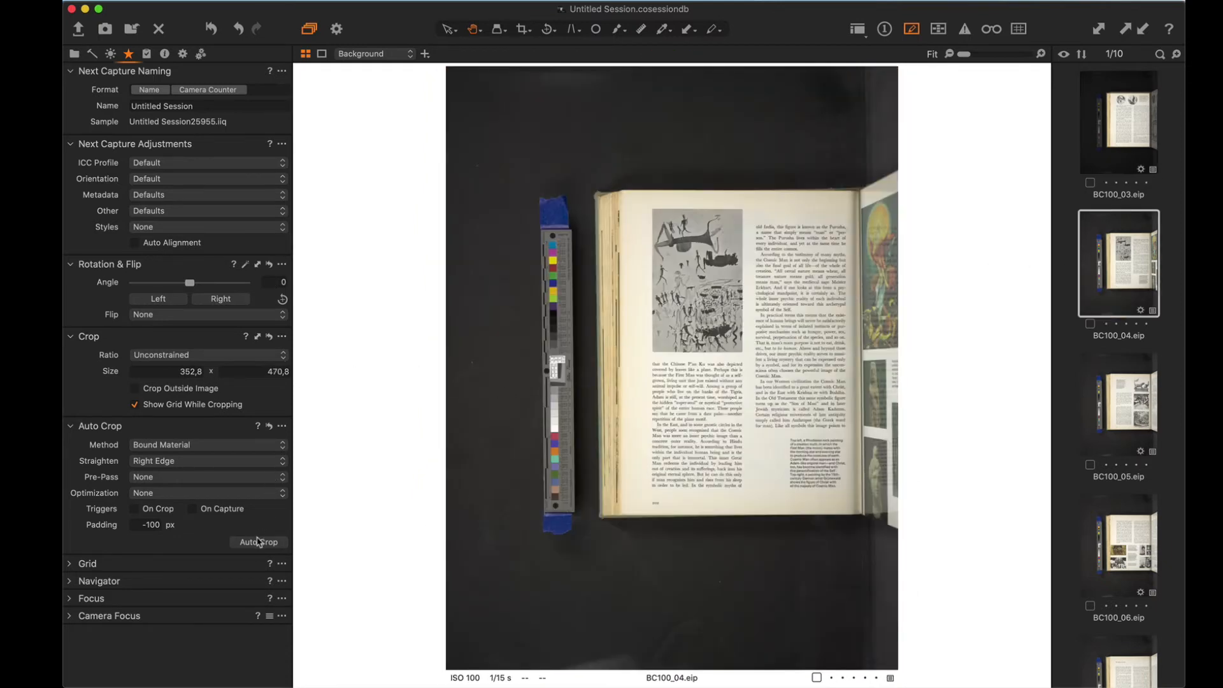
pyautogui.click(146, 526)
pyautogui.moveTo(135, 525); pyautogui.dragTo(185, 527)
pyautogui.press('BackSpace')
pyautogui.write('0')
pyautogui.click(247, 545)
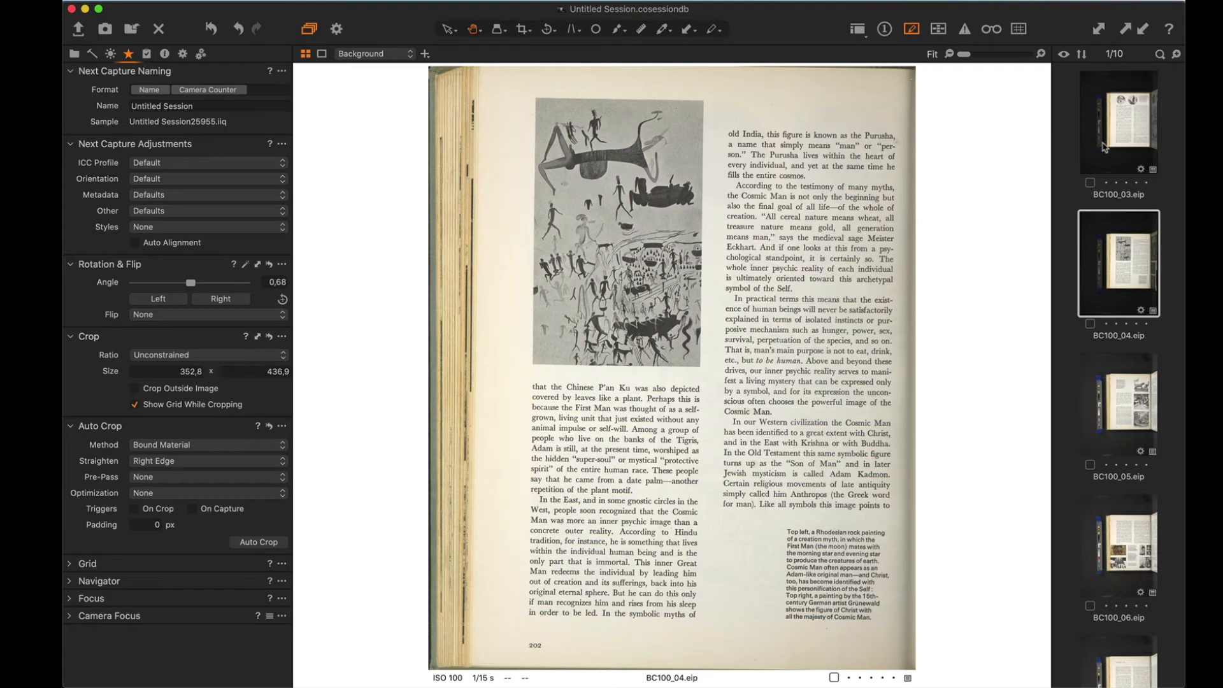
# Step: Run Auto Crop with the same Bound Material settings on BC100_05.eip and BC100_06.eip
pyautogui.click(1122, 126)
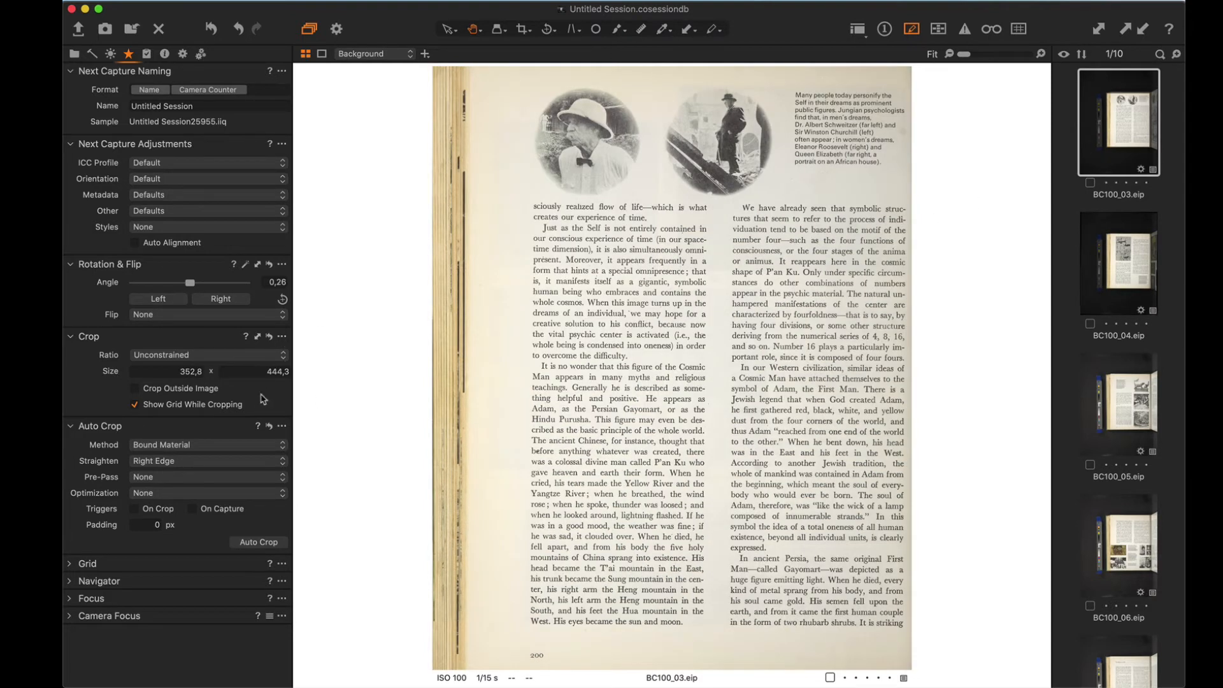
pyautogui.click(1119, 397)
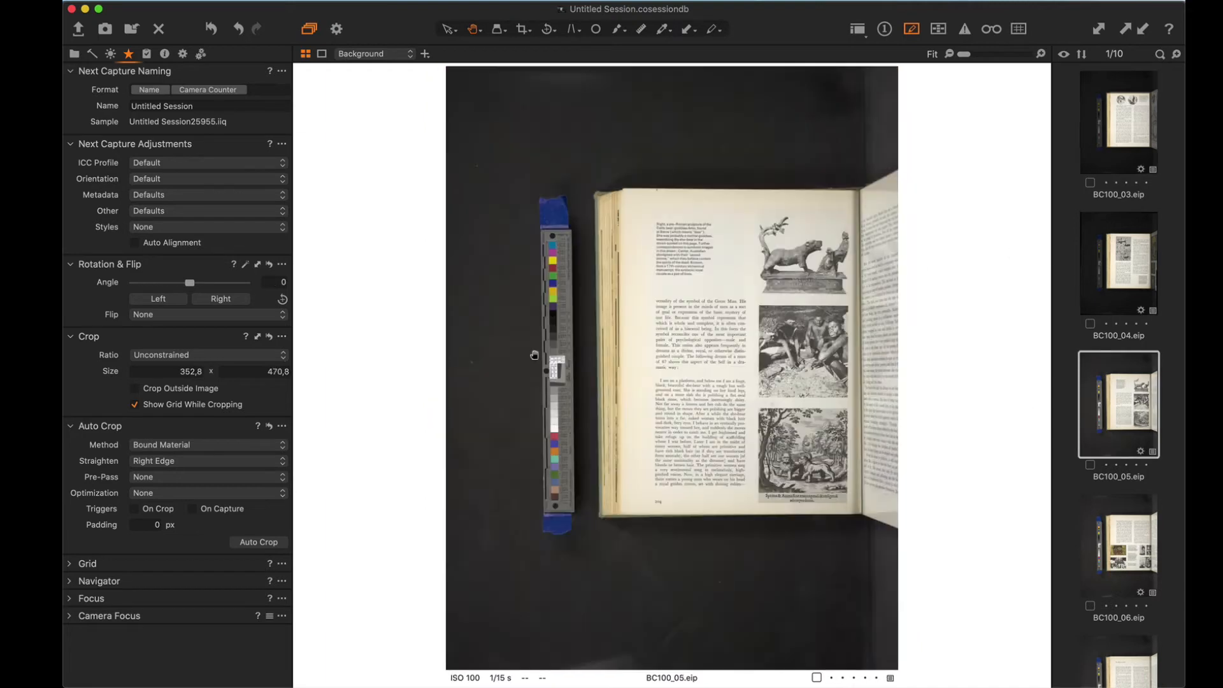
pyautogui.click(245, 542)
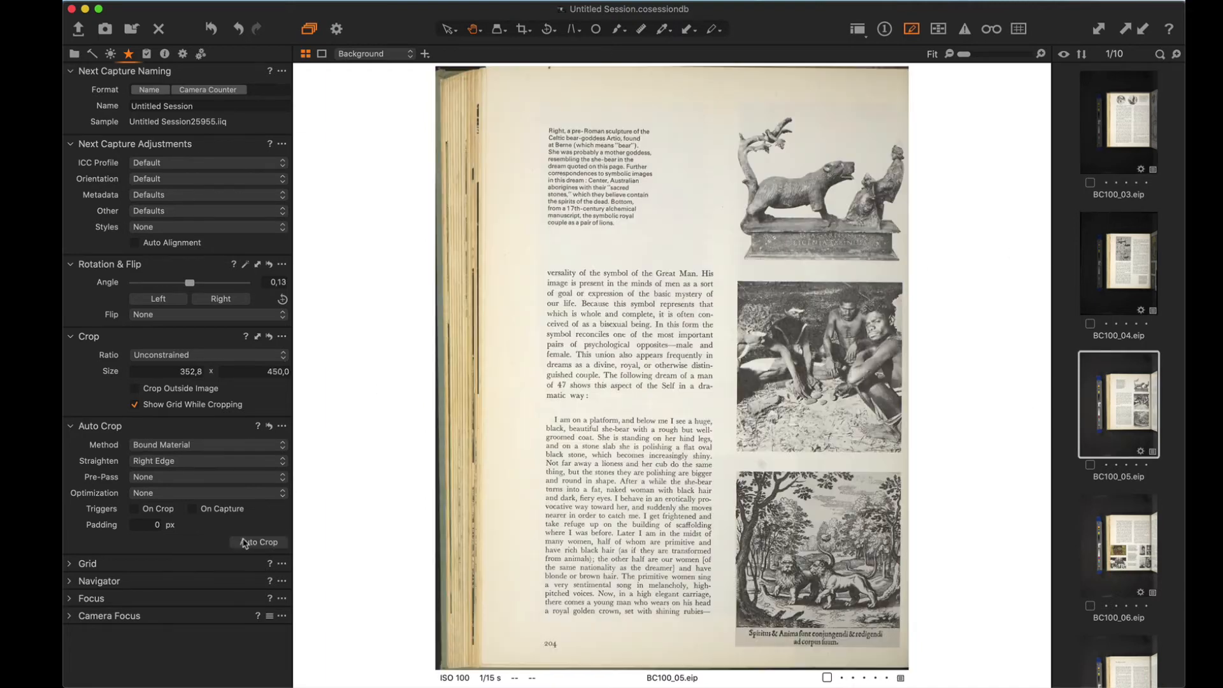
pyautogui.press('Right')
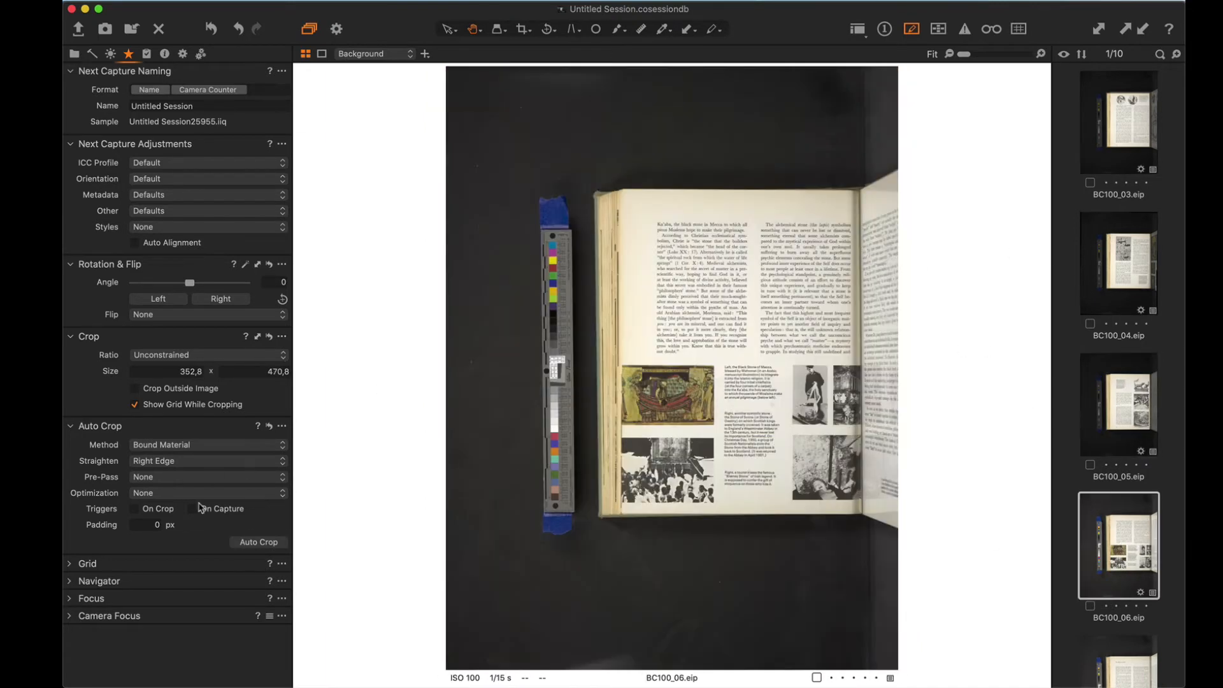
pyautogui.click(259, 542)
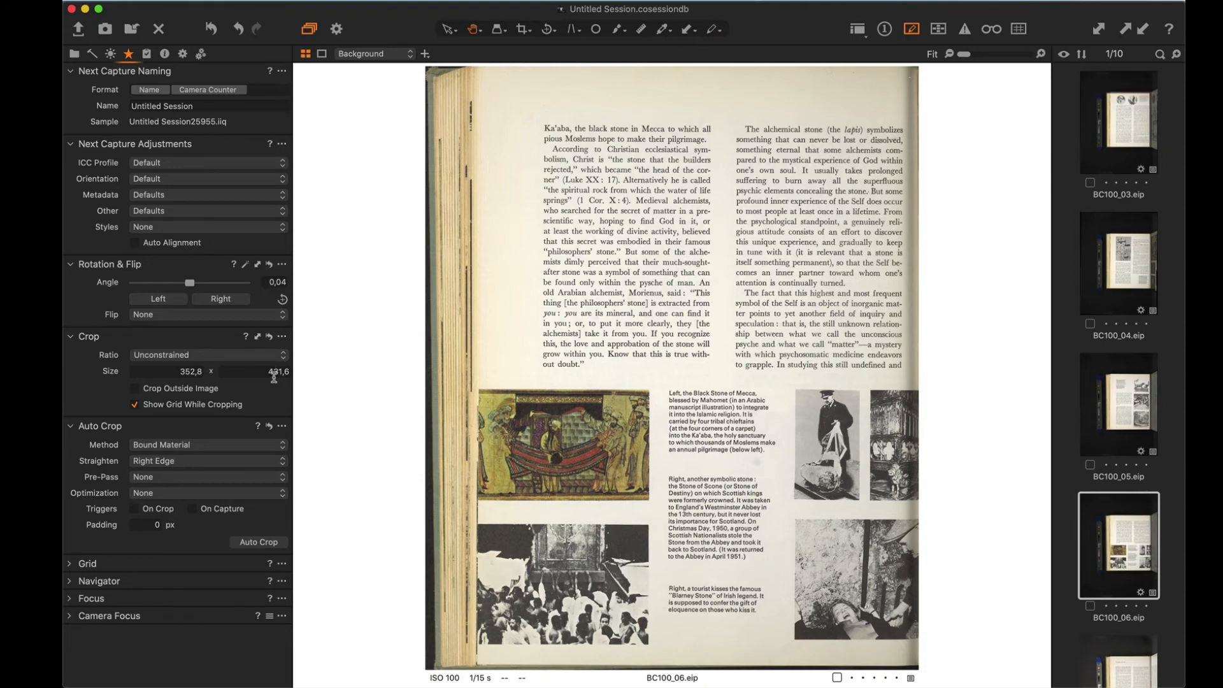
# Step: Flip back and forth through BC100_03.eip to BC100_06.eip to compare the crop sizes of the cropped book pages
pyautogui.press('Up')
pyautogui.press('Up')
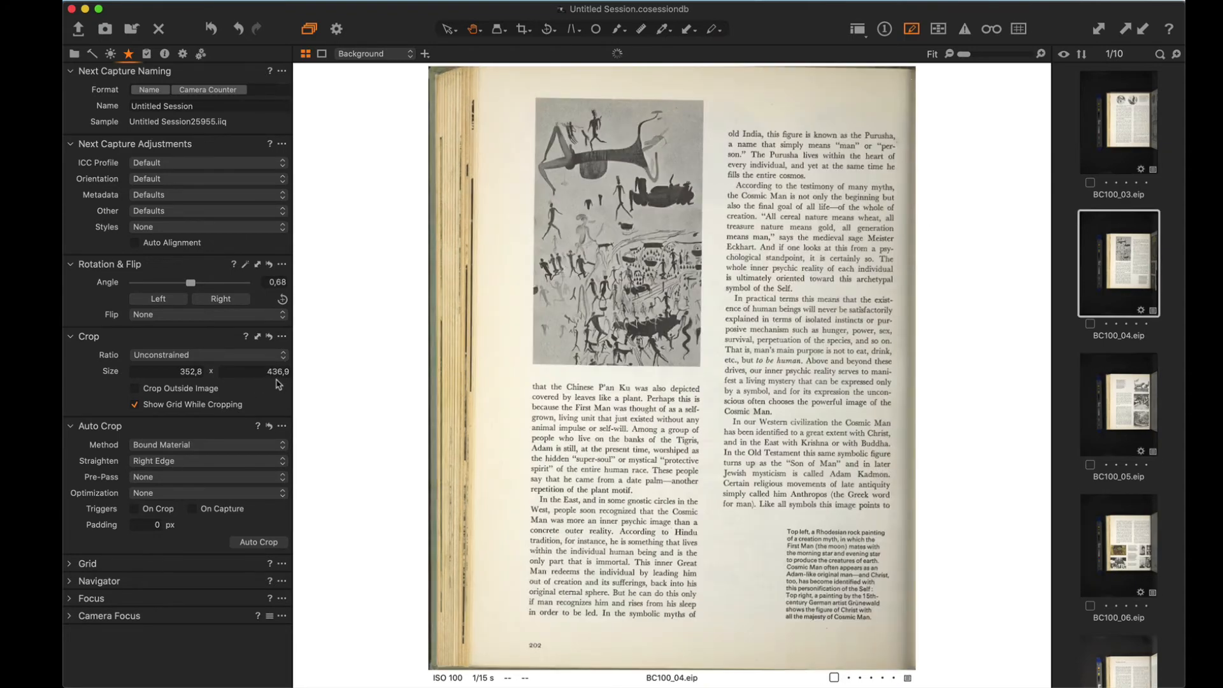
pyautogui.press('Up')
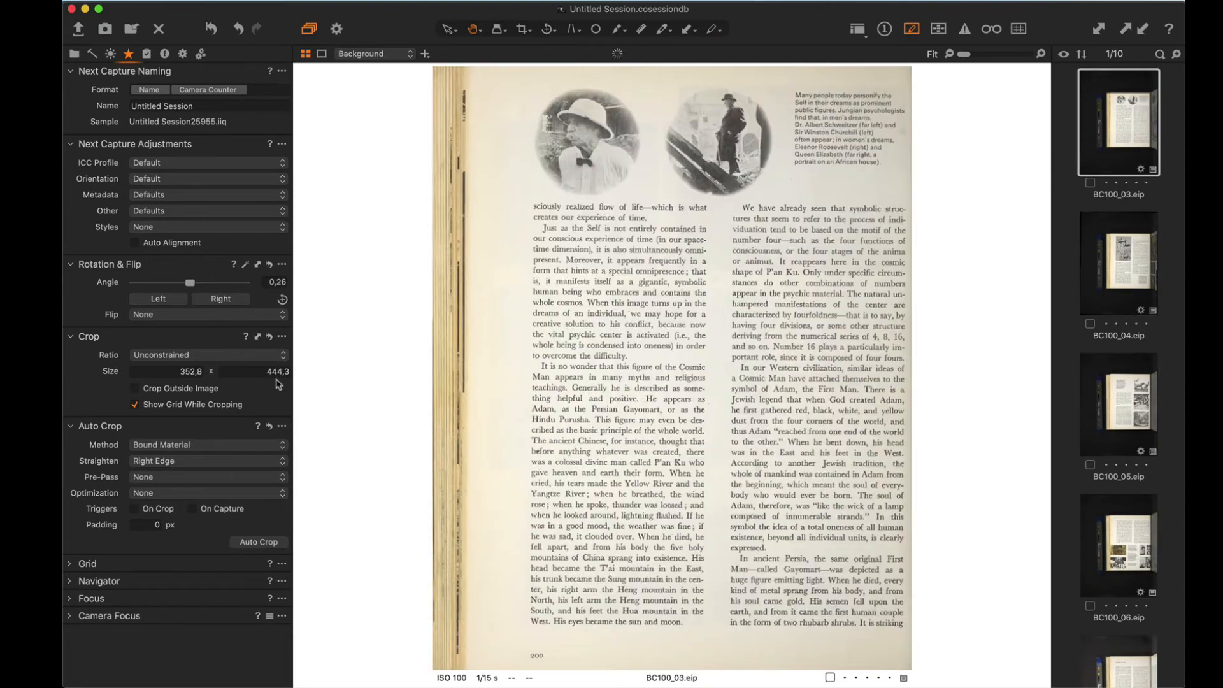
pyautogui.press('Down')
pyautogui.press('Down')
pyautogui.press('Down')
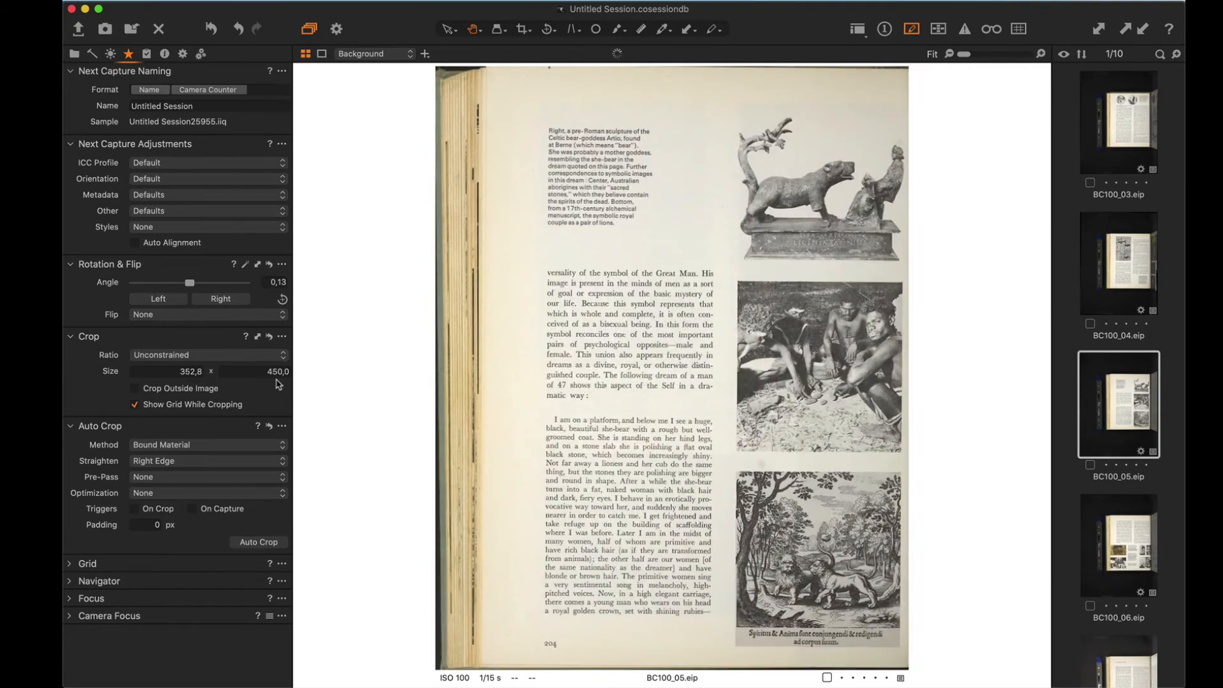
pyautogui.press('Up')
pyautogui.press('Up')
pyautogui.press('Up')
pyautogui.press('Down')
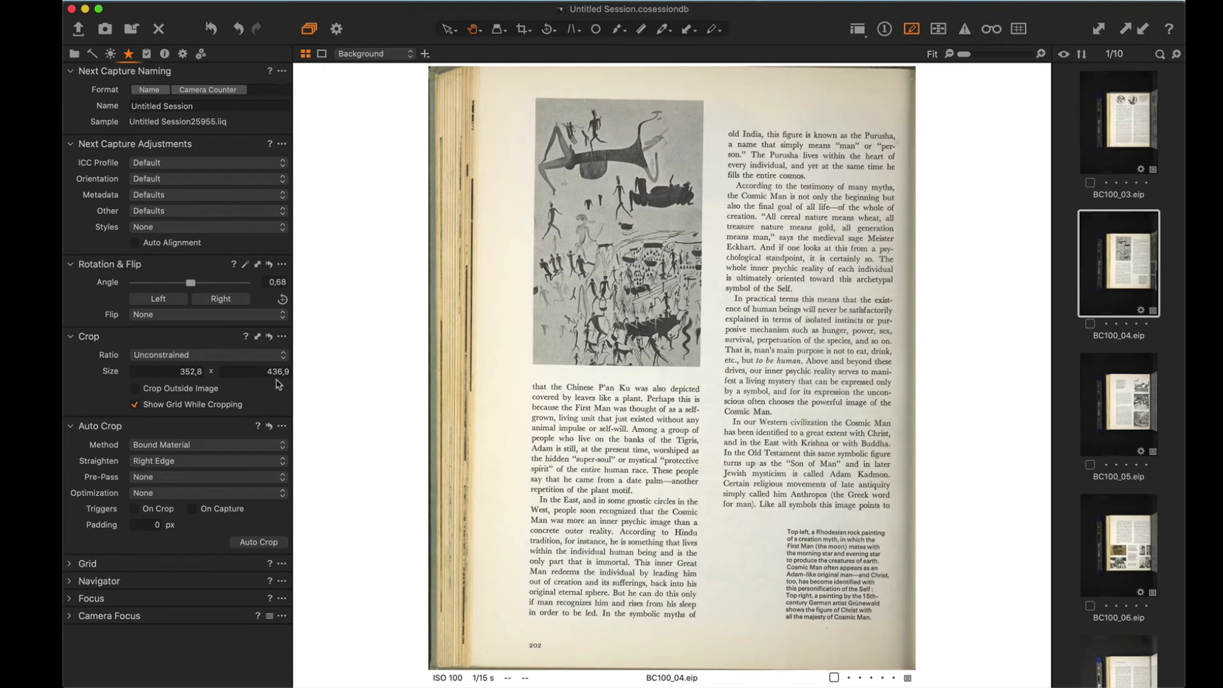
pyautogui.press('Down')
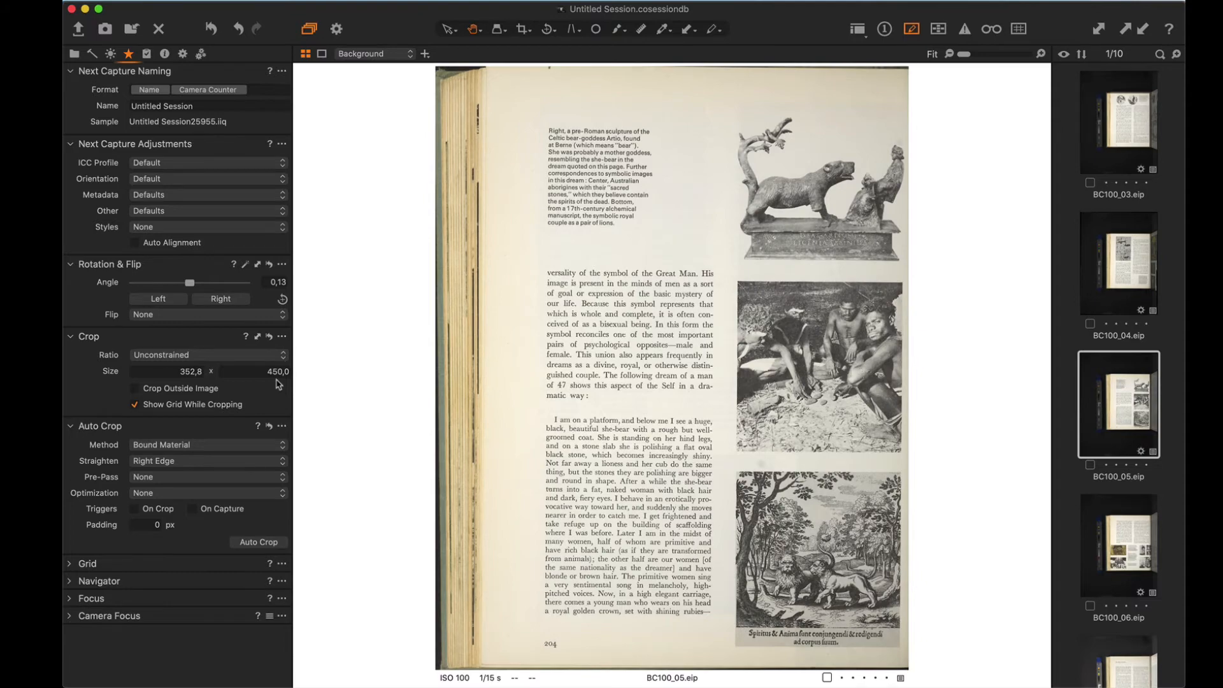
pyautogui.press('Up')
pyautogui.press('Up')
pyautogui.press('Down')
pyautogui.press('Down')
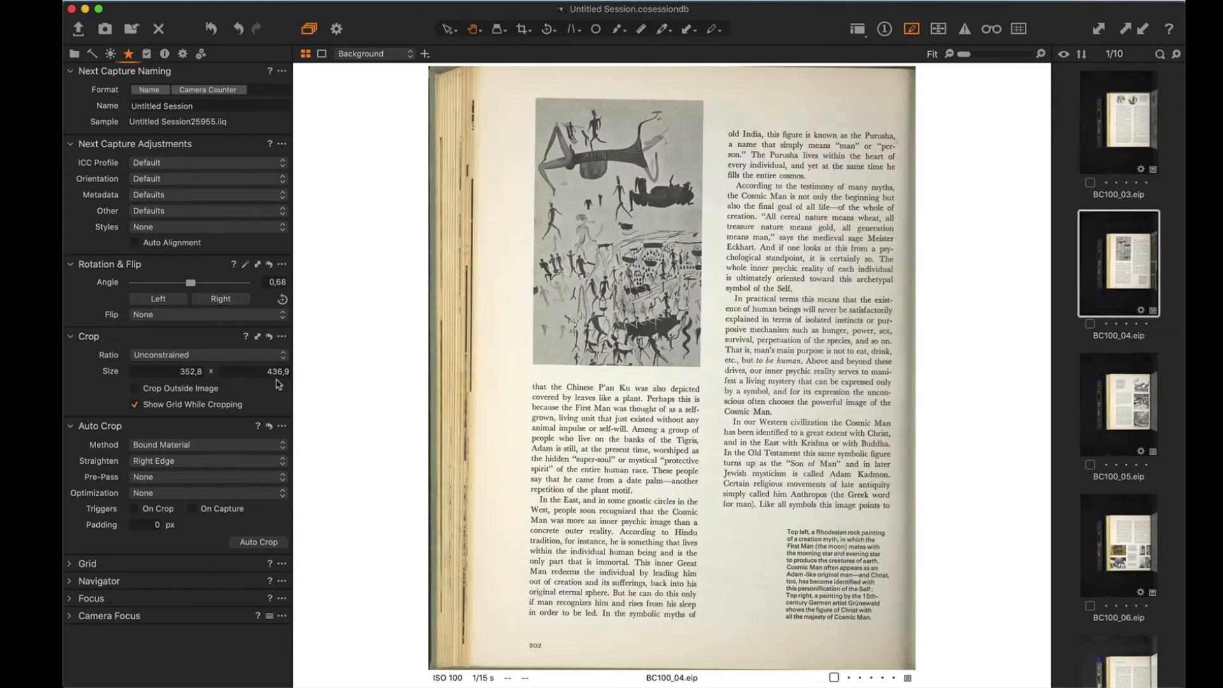
pyautogui.press('Down')
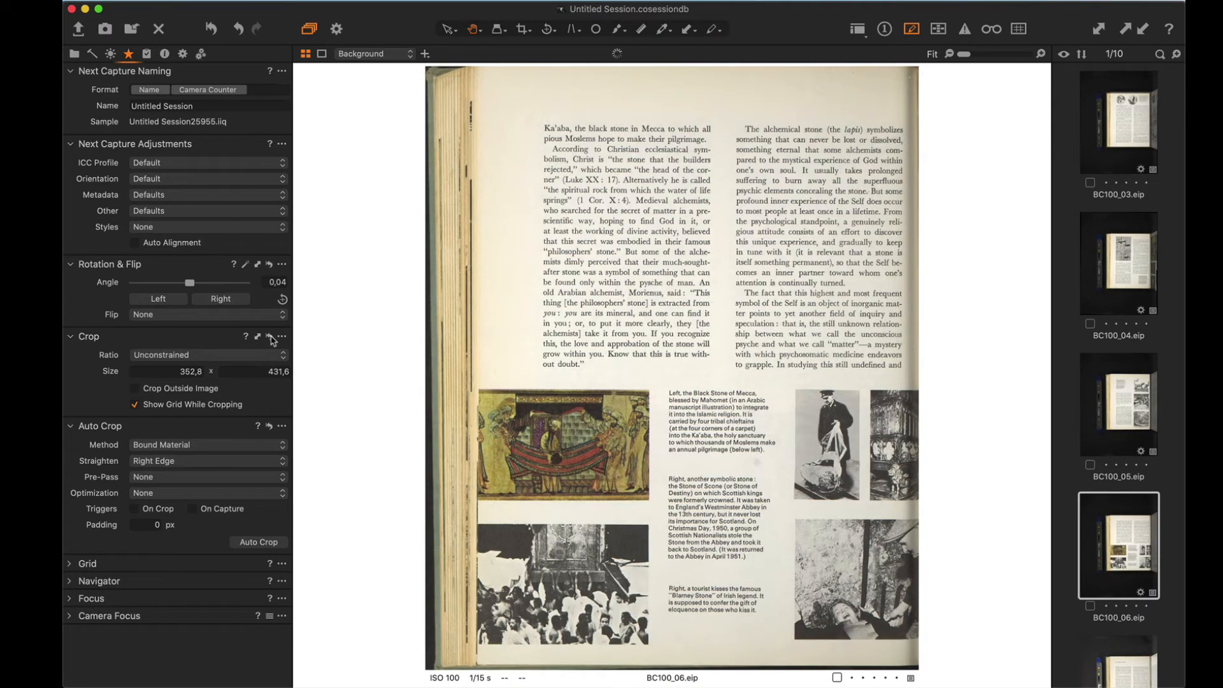
# Step: Reset the crop and rotation on all ten book page images
pyautogui.click(270, 337)
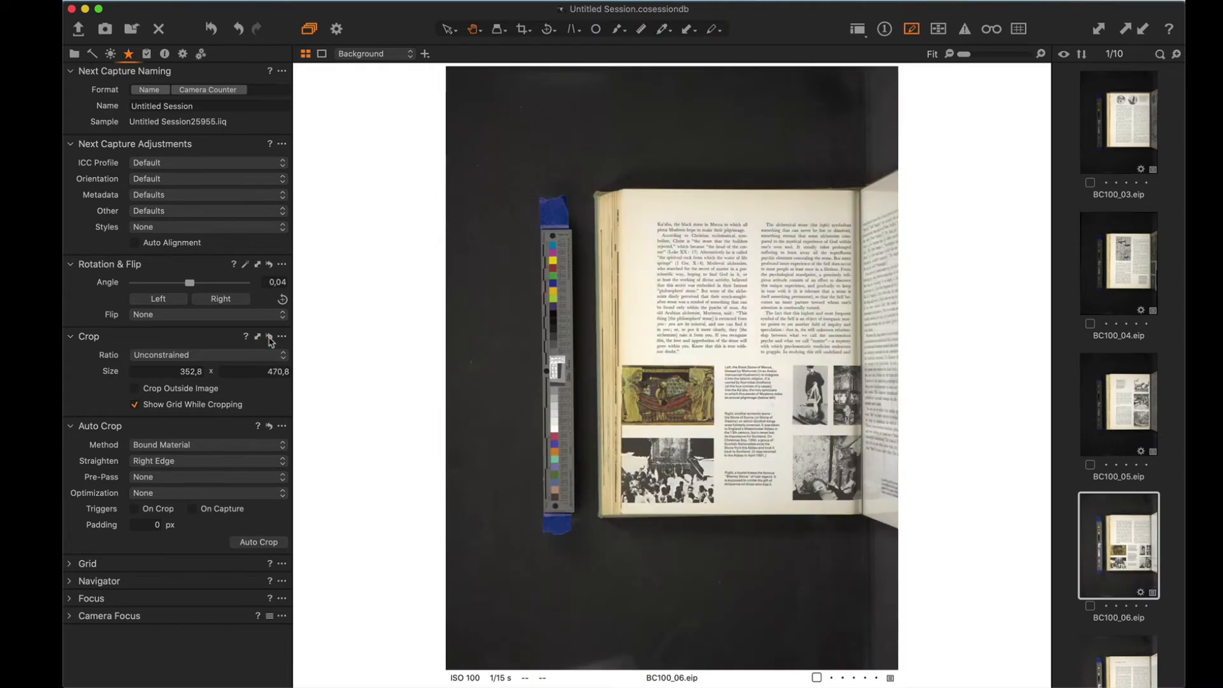
pyautogui.press('super+a')
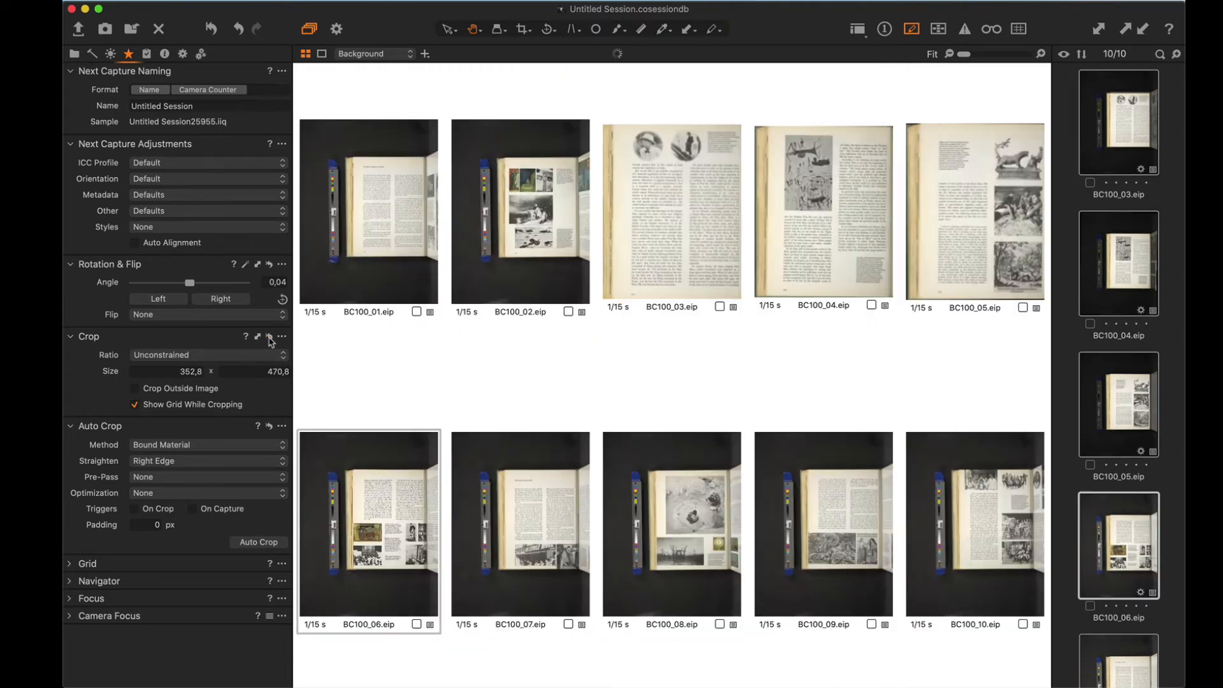
pyautogui.click(270, 266)
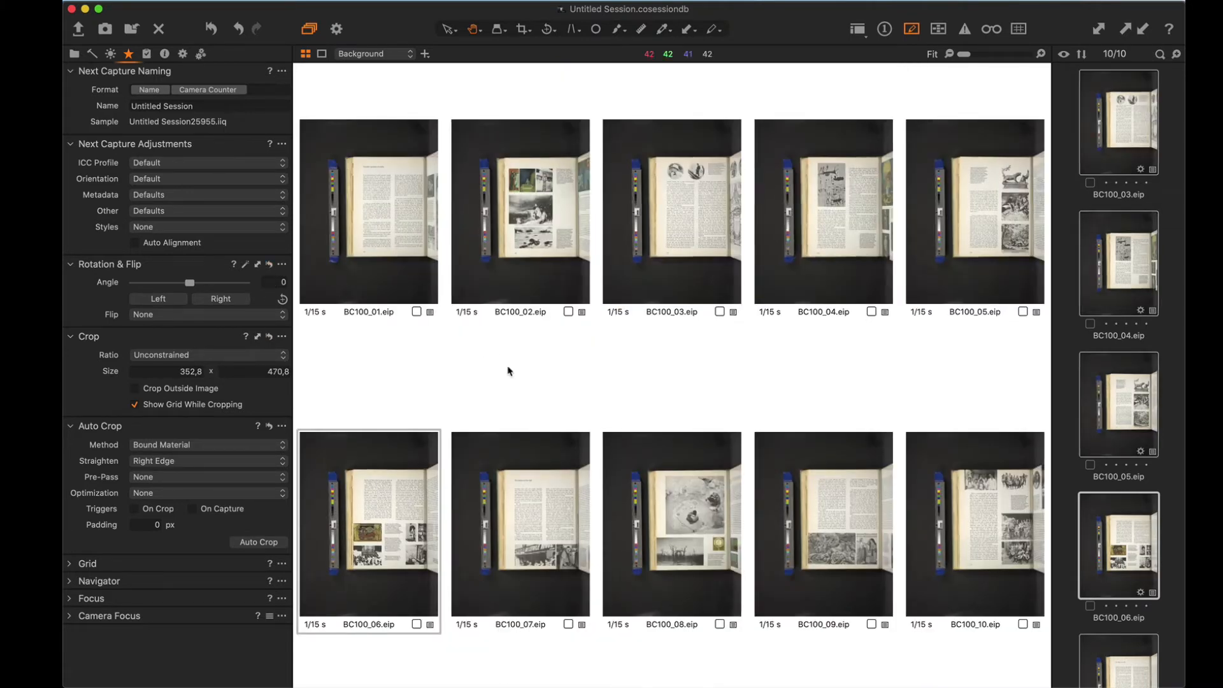
# Step: Turn off the grid display while cropping and select only BC100_03.eip
pyautogui.click(220, 402)
pyautogui.press('super+d')
pyautogui.click(1108, 161)
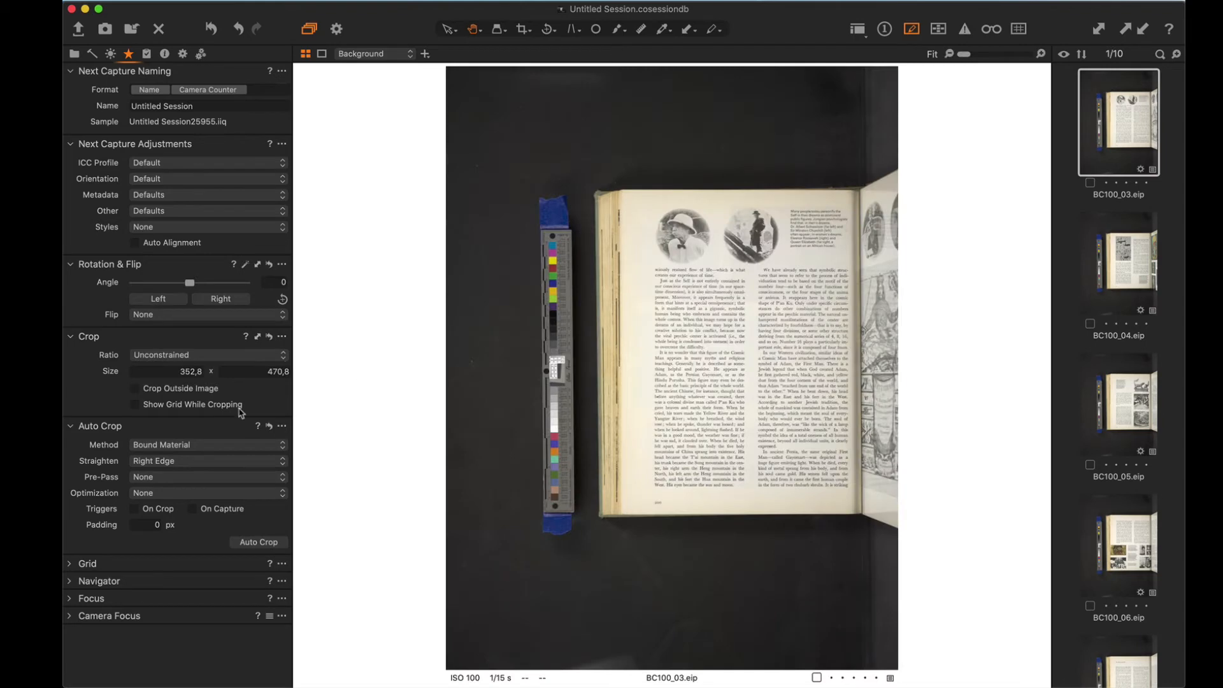
# Step: Switch the Auto Crop method between Bound Material, Loose Material and their Fixed Size variants to compare the available controls
pyautogui.click(198, 445)
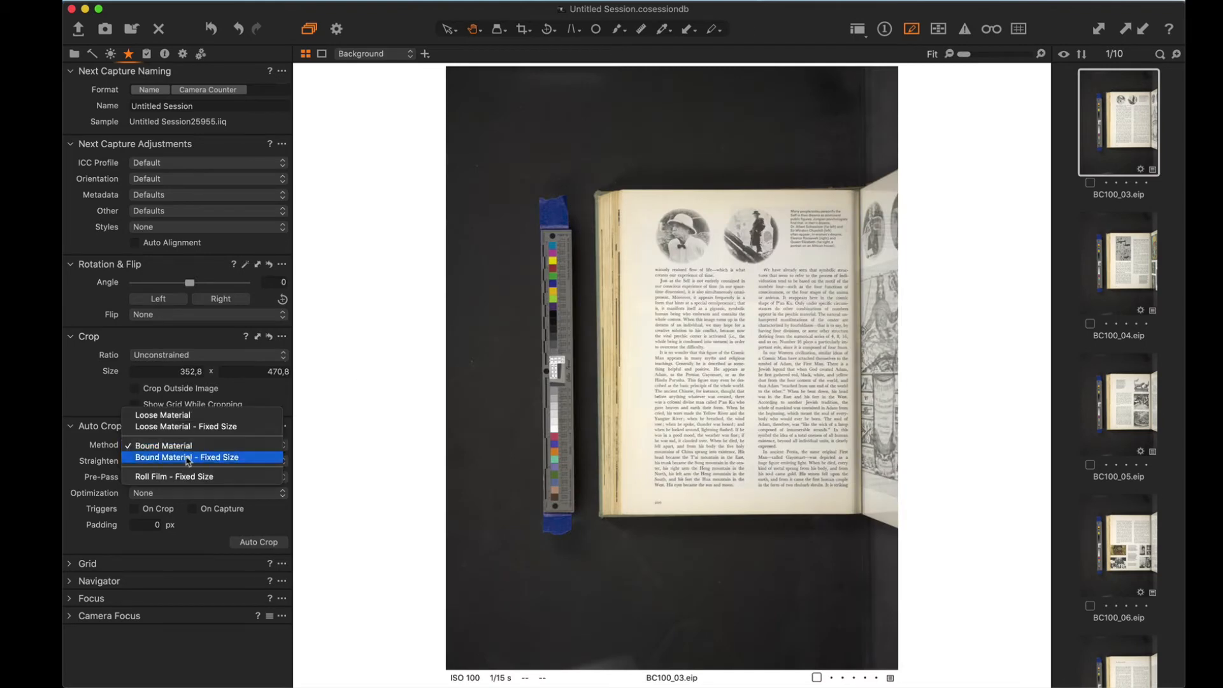
pyautogui.click(188, 458)
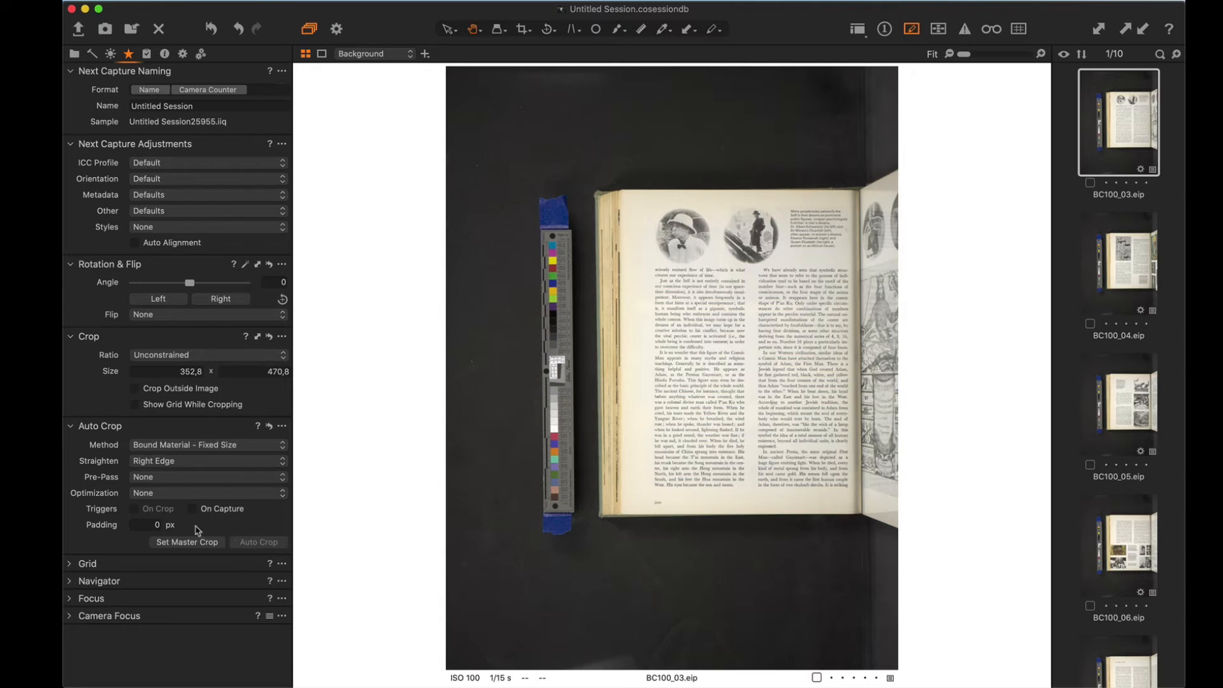
pyautogui.click(215, 446)
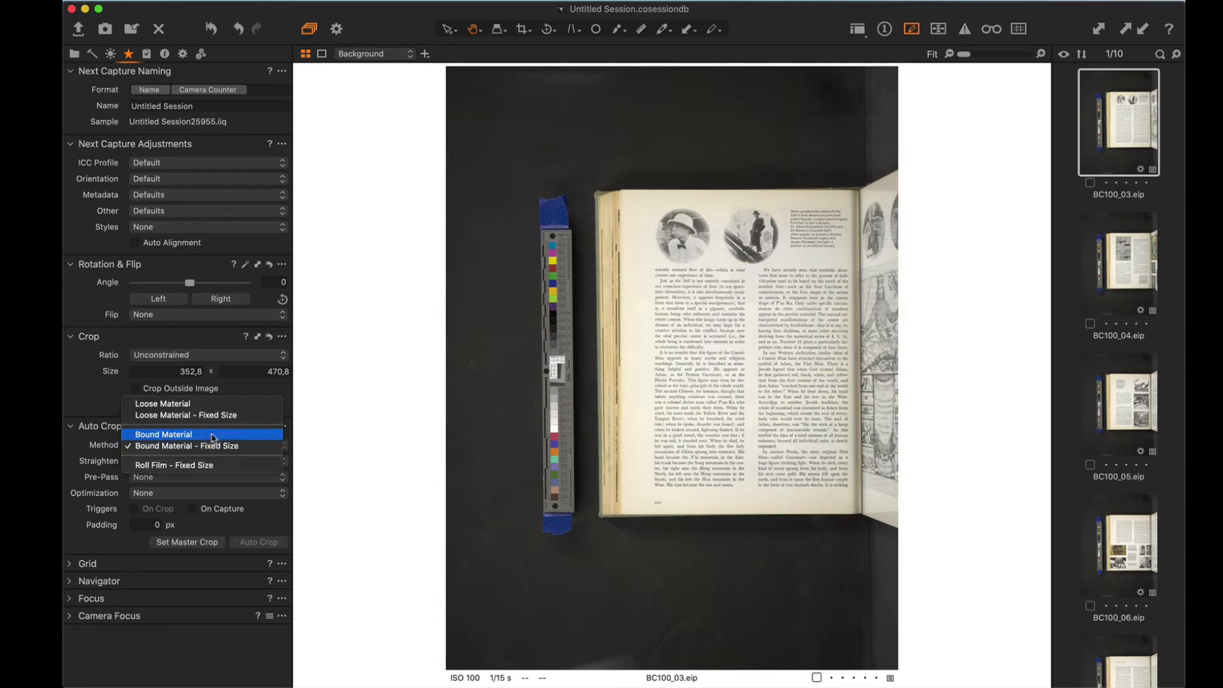
pyautogui.click(213, 436)
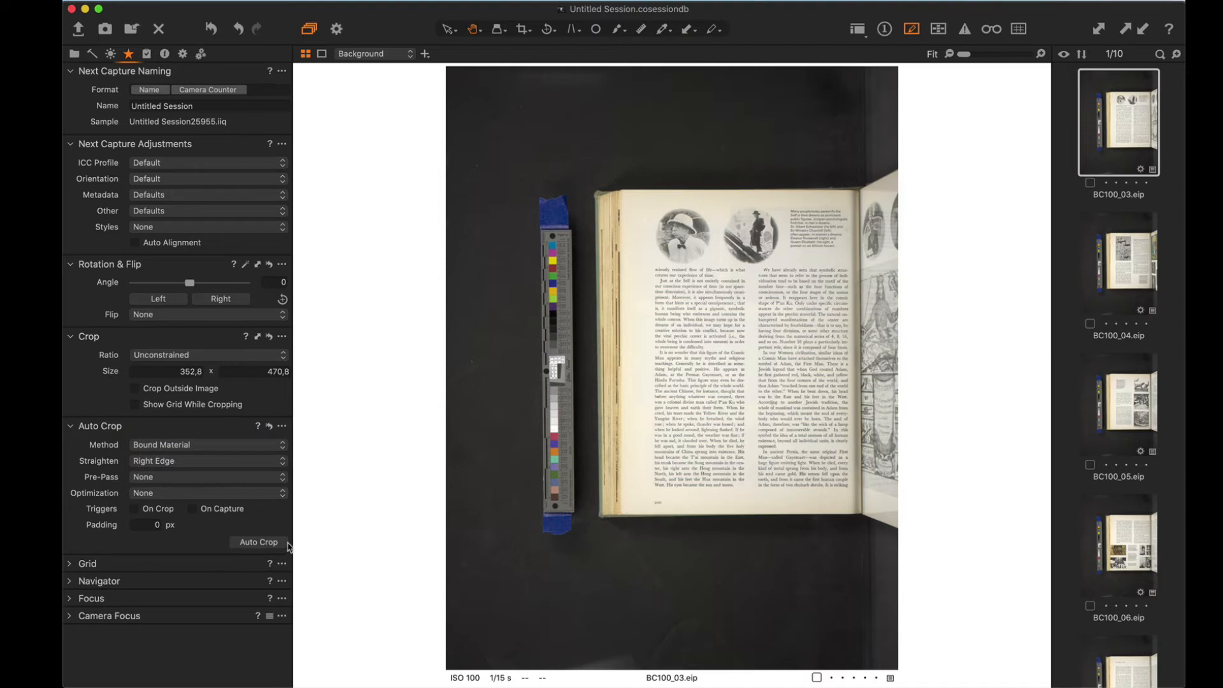
pyautogui.click(230, 447)
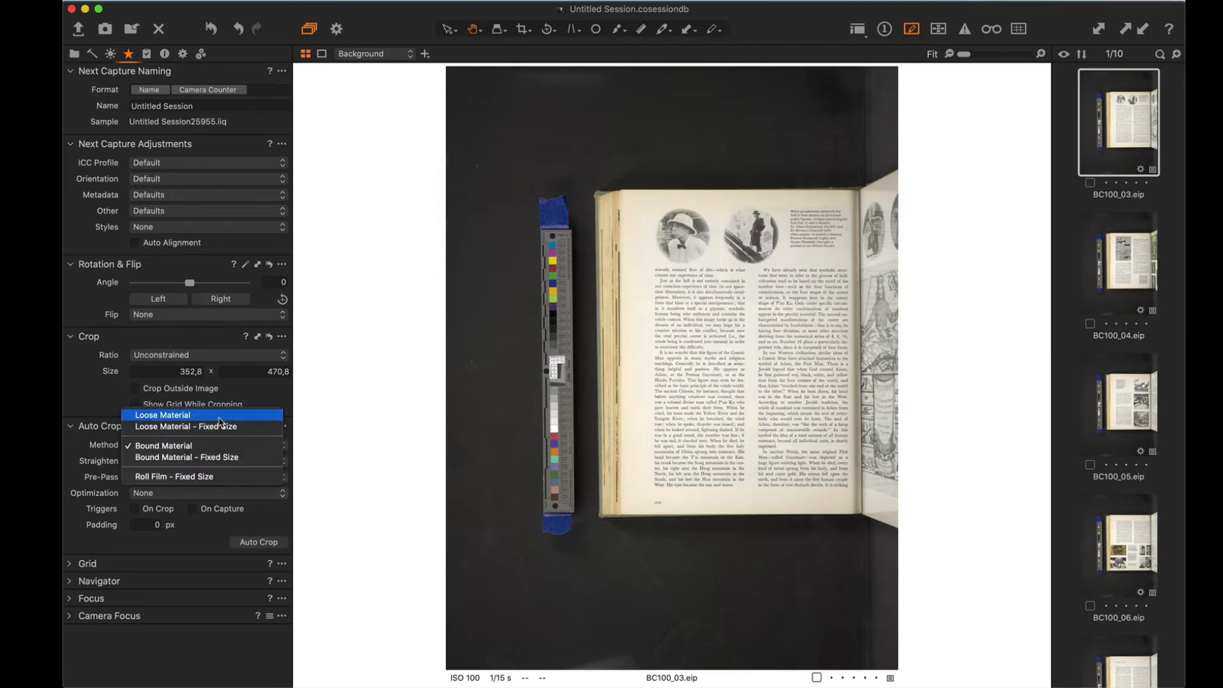
pyautogui.click(219, 418)
pyautogui.click(211, 446)
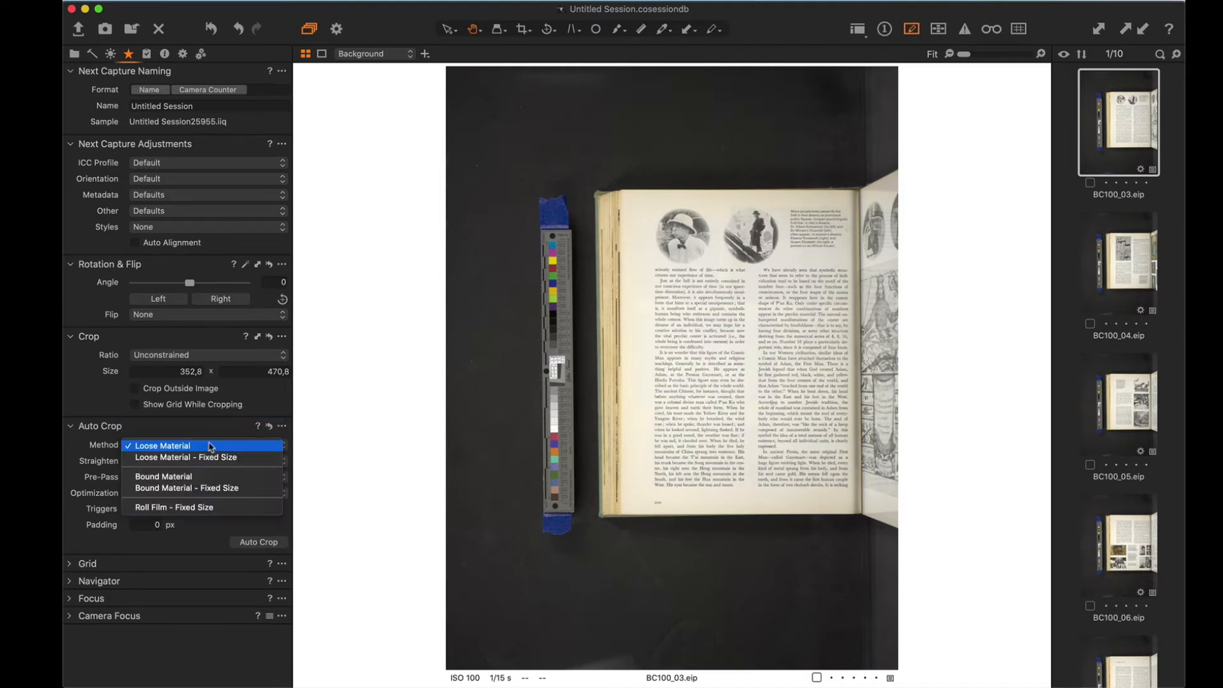
pyautogui.click(198, 457)
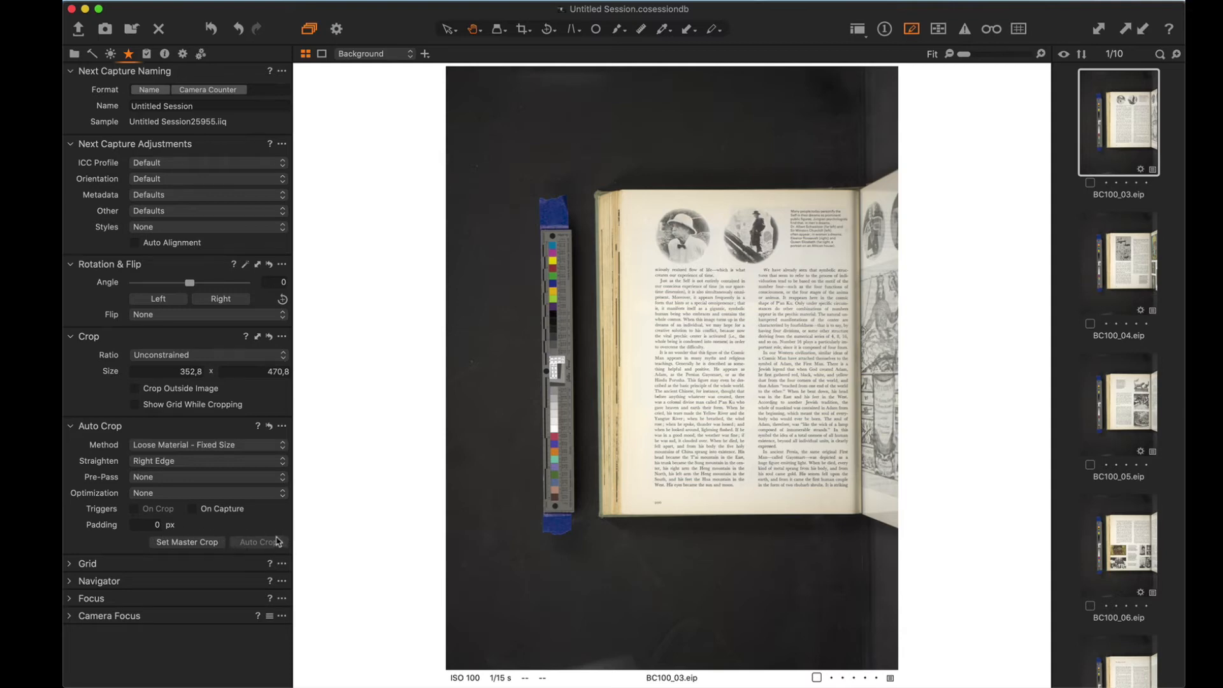
# Step: Using the Bound Material - Fixed Size method, set a master crop of about 352.8 × 436.2 mm drawn around the page in BC100_03.eip
pyautogui.click(244, 445)
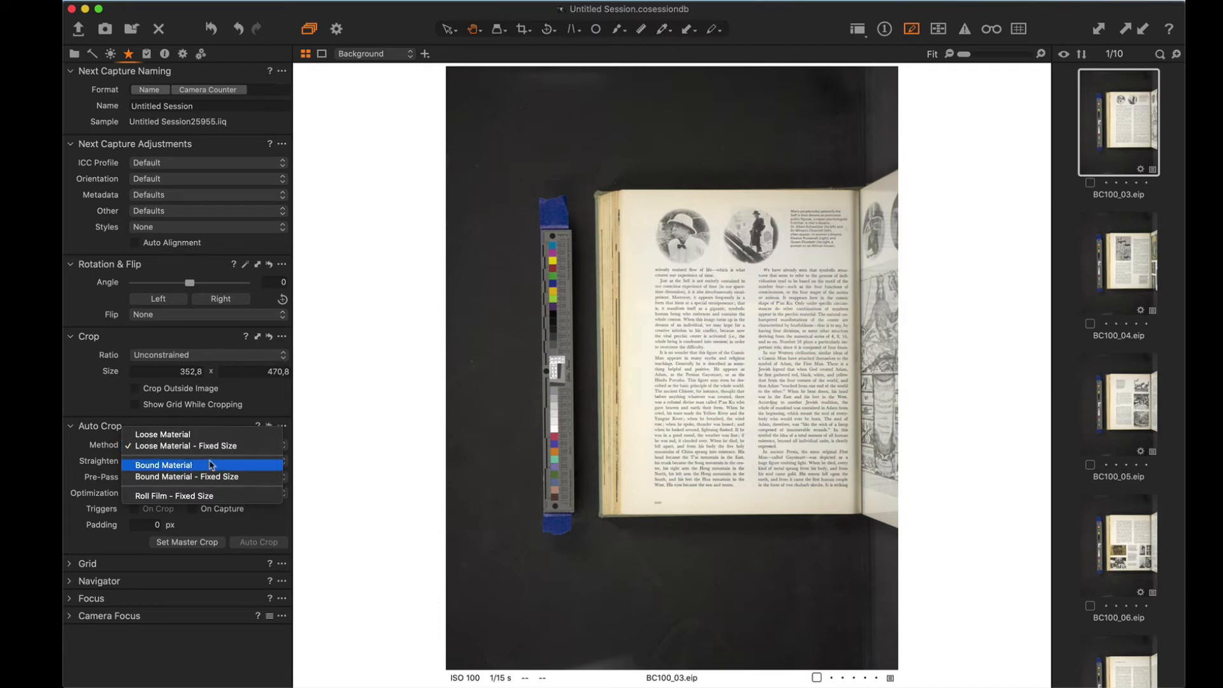
pyautogui.click(199, 477)
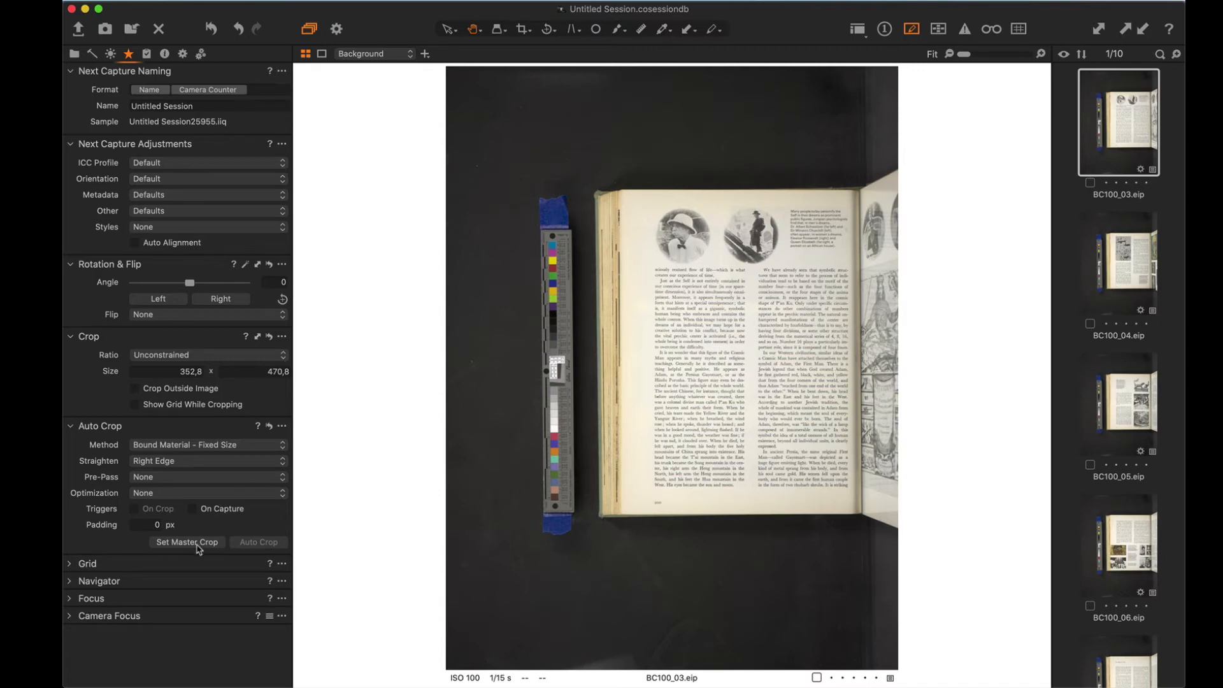
pyautogui.click(523, 29)
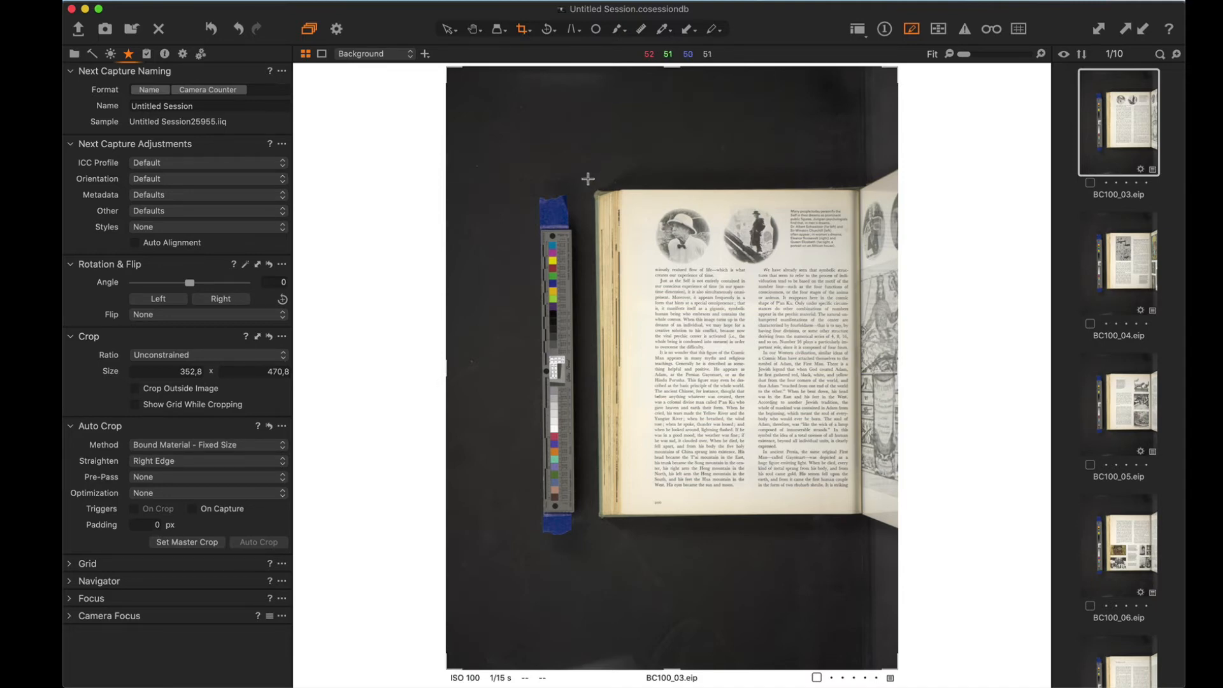
pyautogui.moveTo(588, 180); pyautogui.dragTo(867, 523)
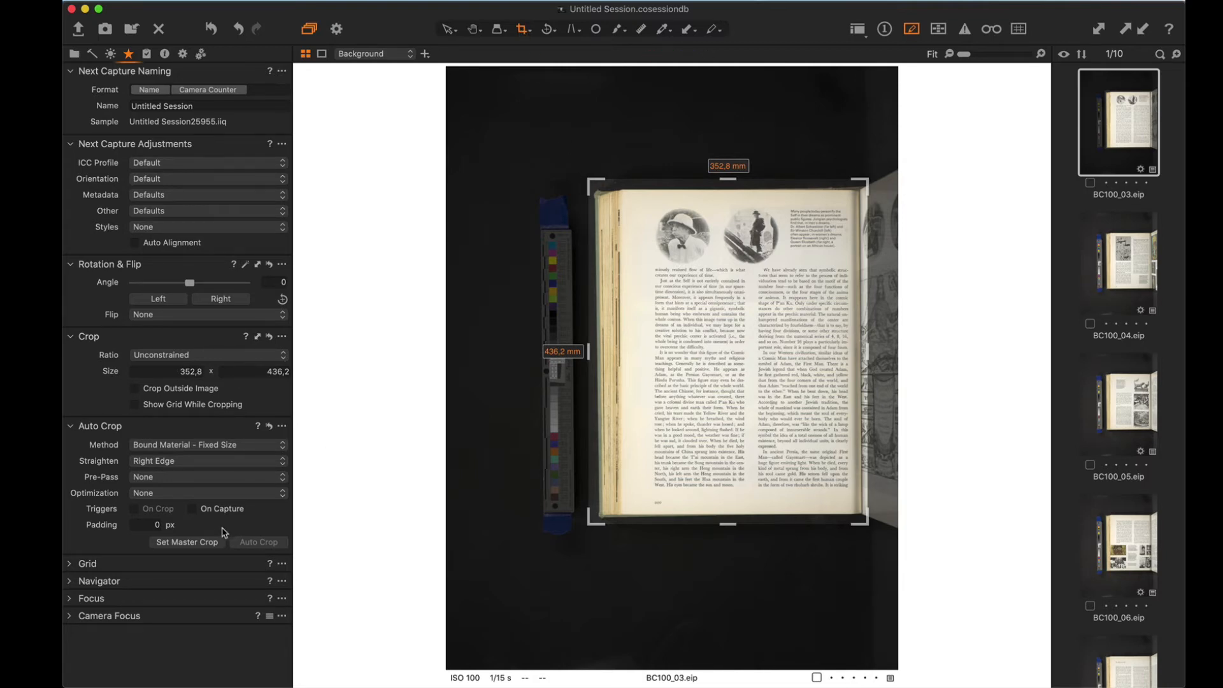
pyautogui.click(179, 546)
# Step: Run Auto Crop with the fixed-size master crop on all ten book page images
pyautogui.press('super+a')
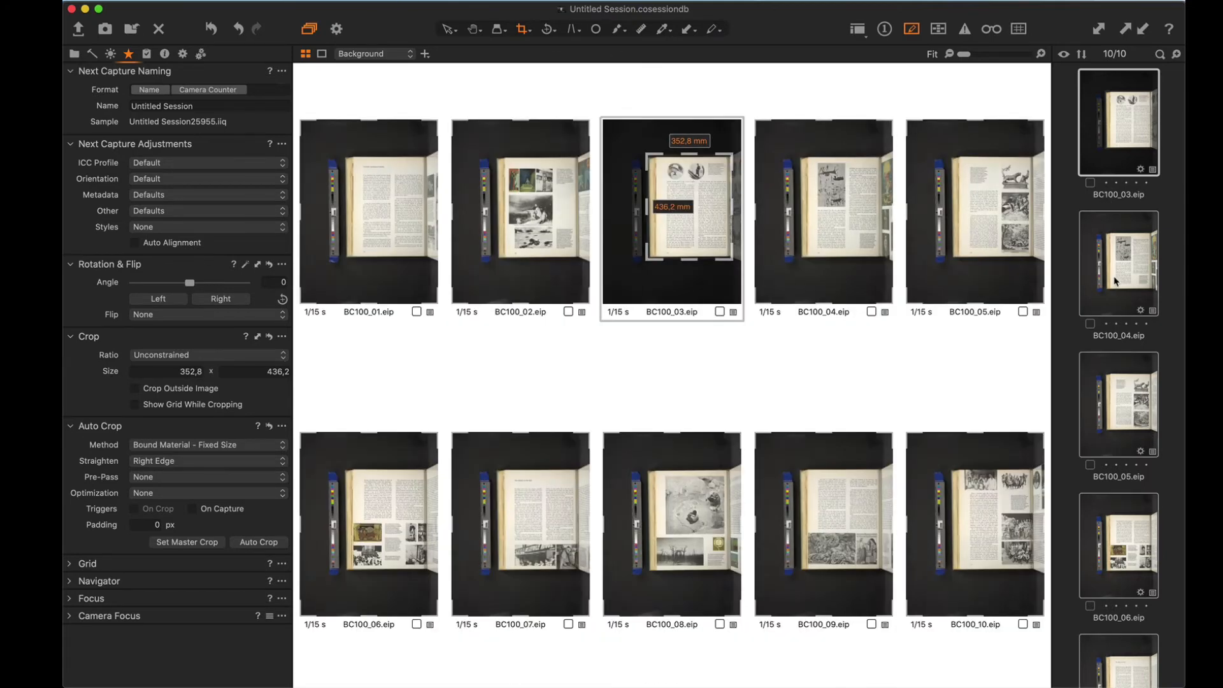
pyautogui.scroll(4, 1150, 109)
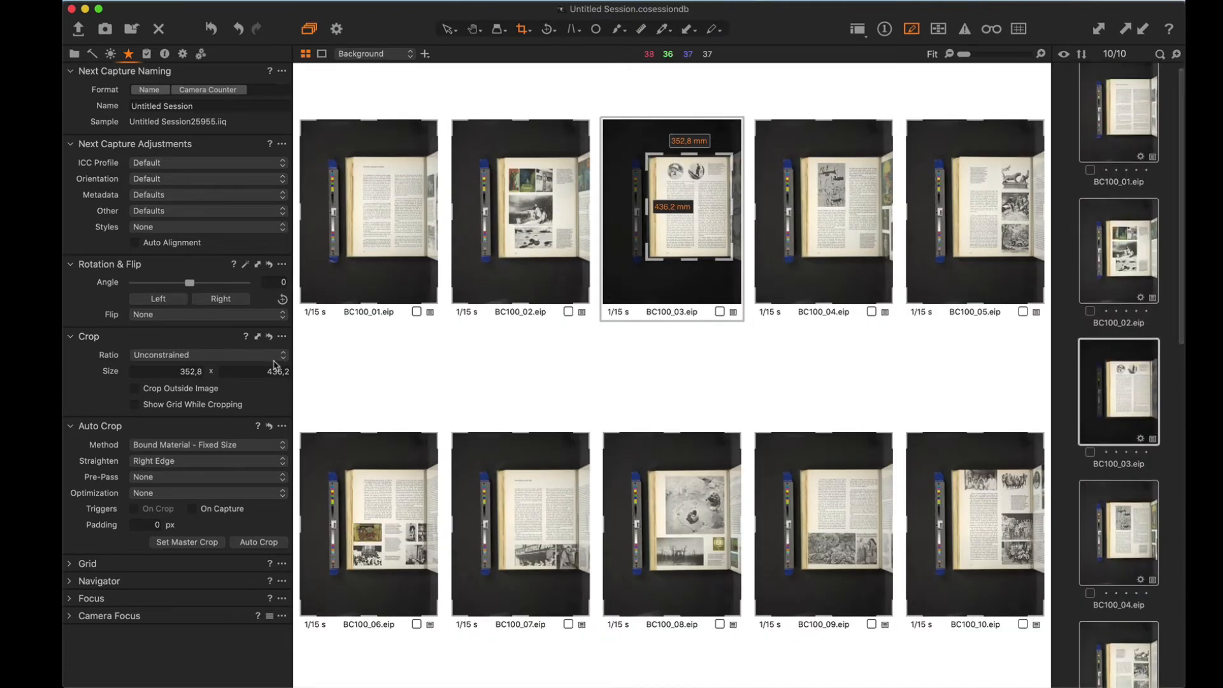
pyautogui.click(264, 546)
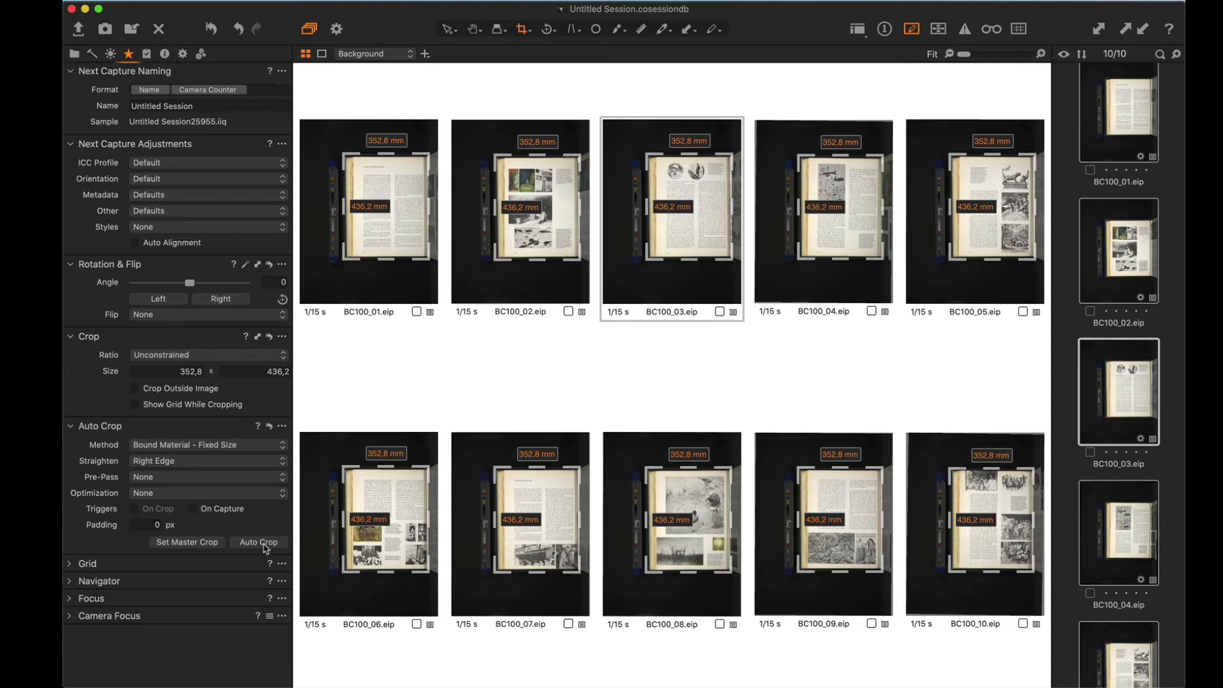
# Step: View the cropped results without the crop overlay, flipping from BC100_01.eip to BC100_05.eip and back to check the crop size
pyautogui.click(435, 407)
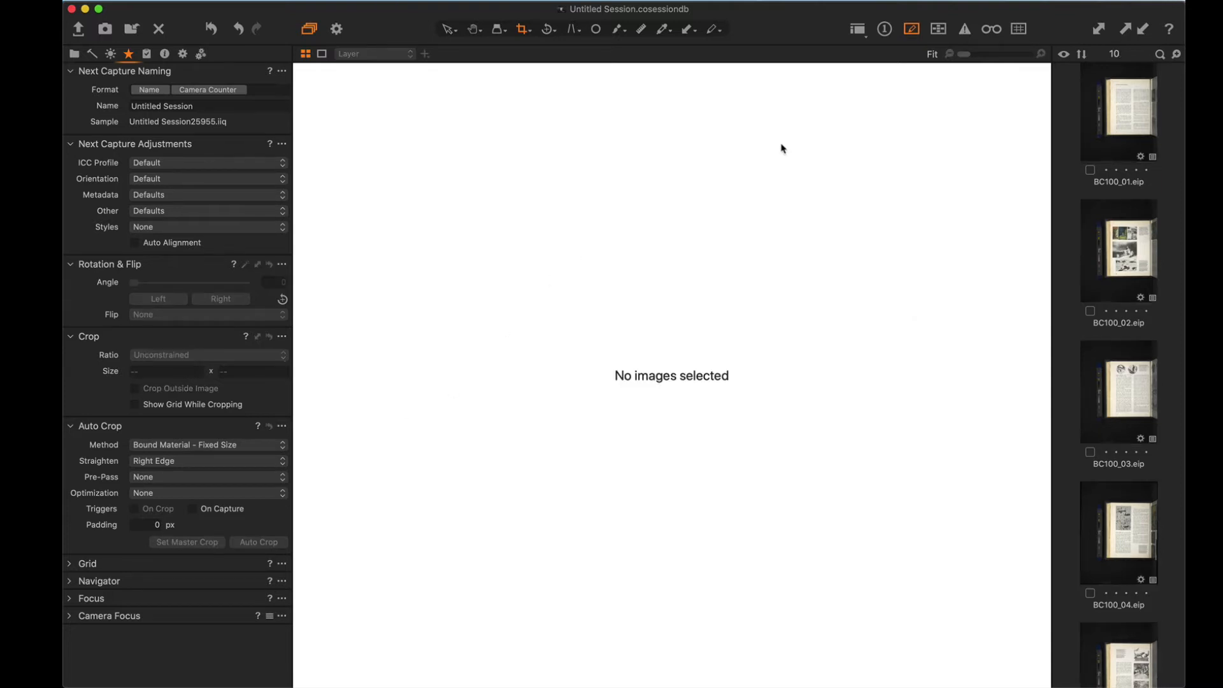
pyautogui.click(1086, 86)
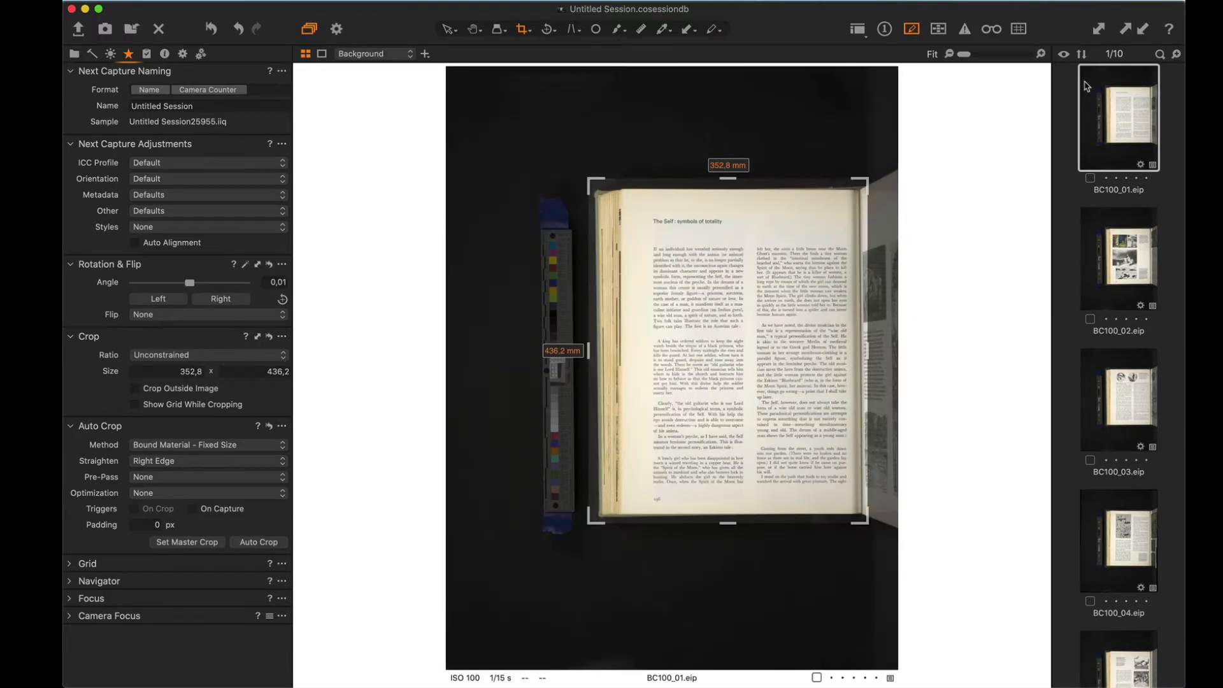
pyautogui.press('h')
pyautogui.press('Down')
pyautogui.press('Down')
pyautogui.press('Down')
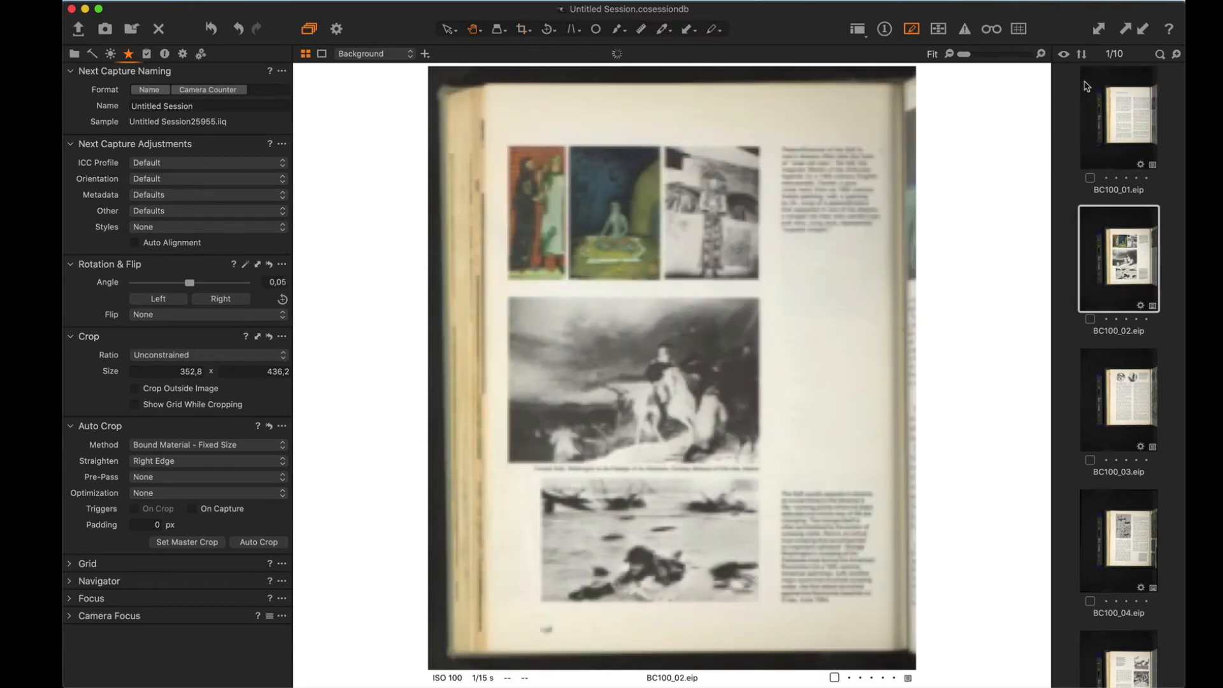
pyautogui.press('Down')
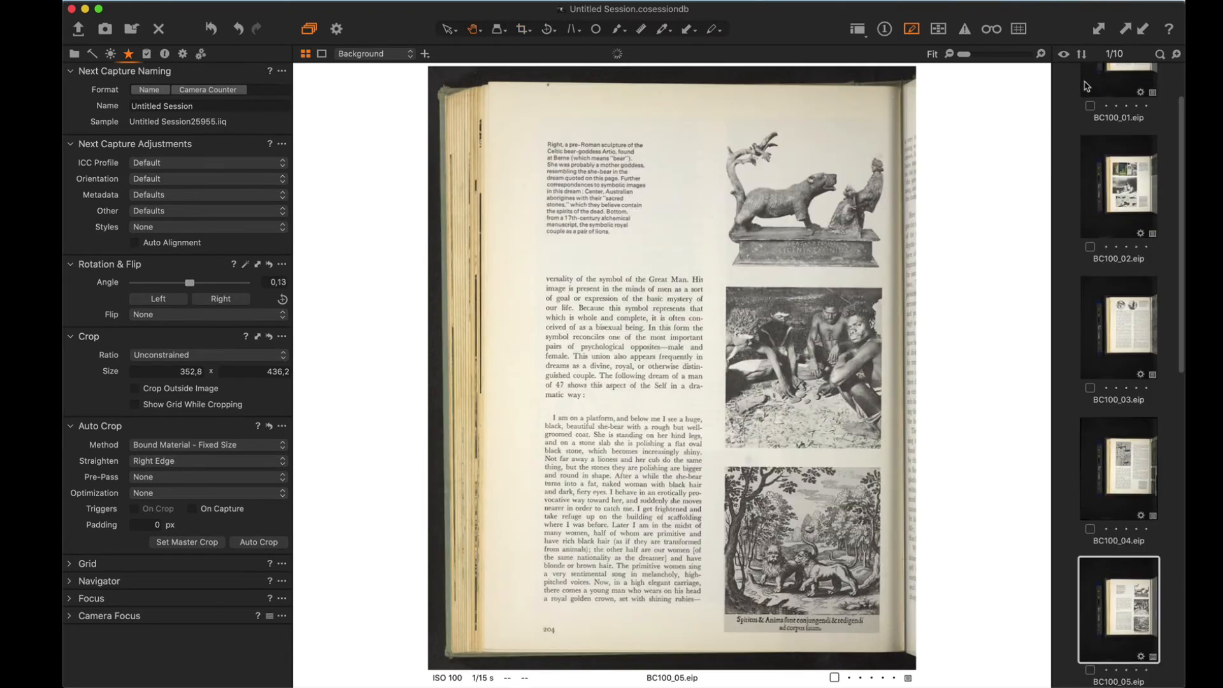
pyautogui.press('Up')
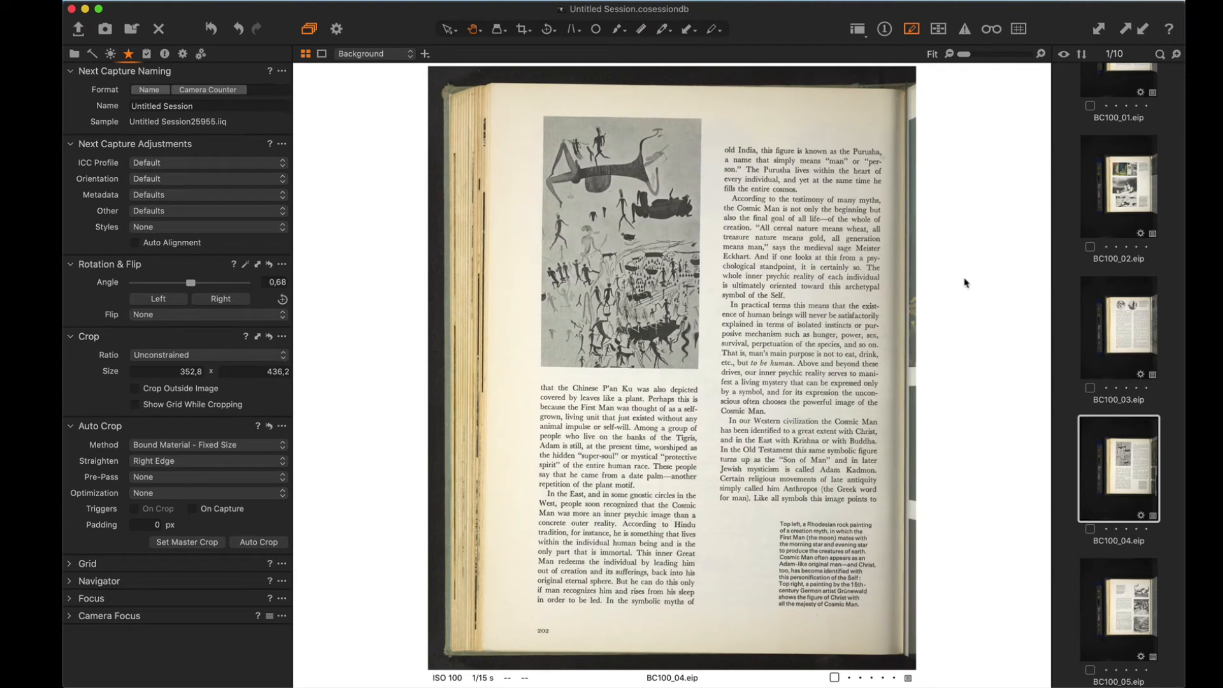
pyautogui.press('Up')
pyautogui.press('Up')
pyautogui.press('Up')
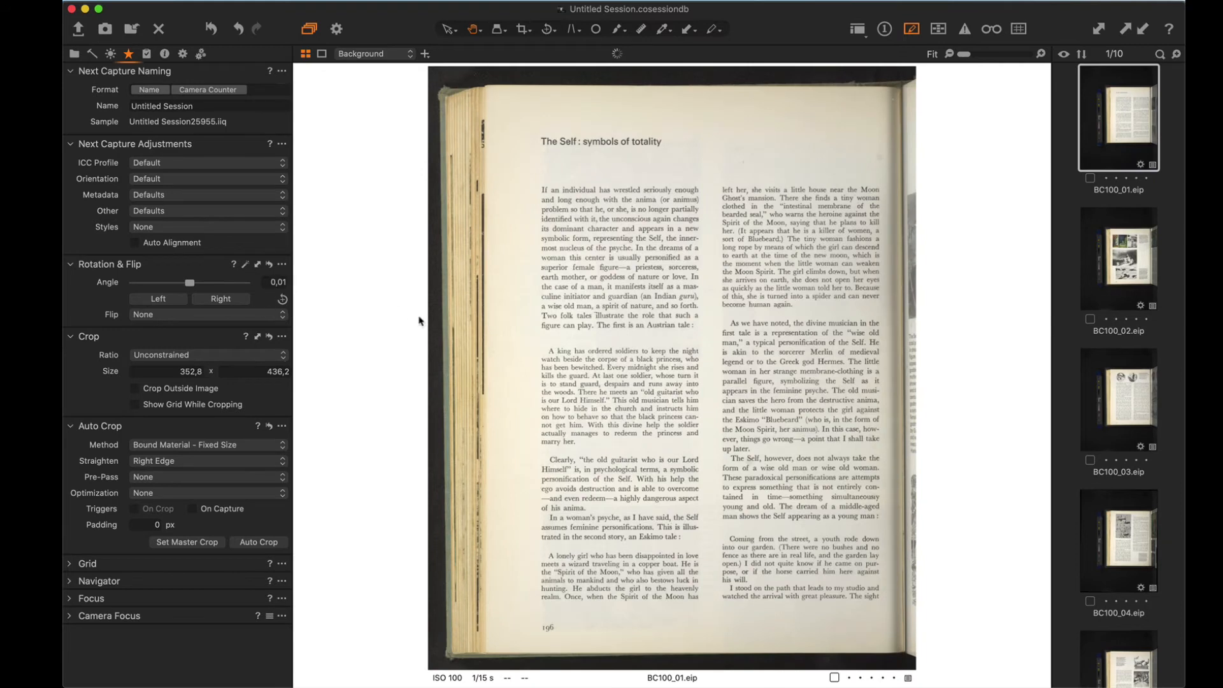
# Step: Flip through all cropped pages from BC100_01.eip to BC100_10.eip and back to check crop size and page alignment
pyautogui.press('Down')
pyautogui.press('Down')
pyautogui.press('Down')
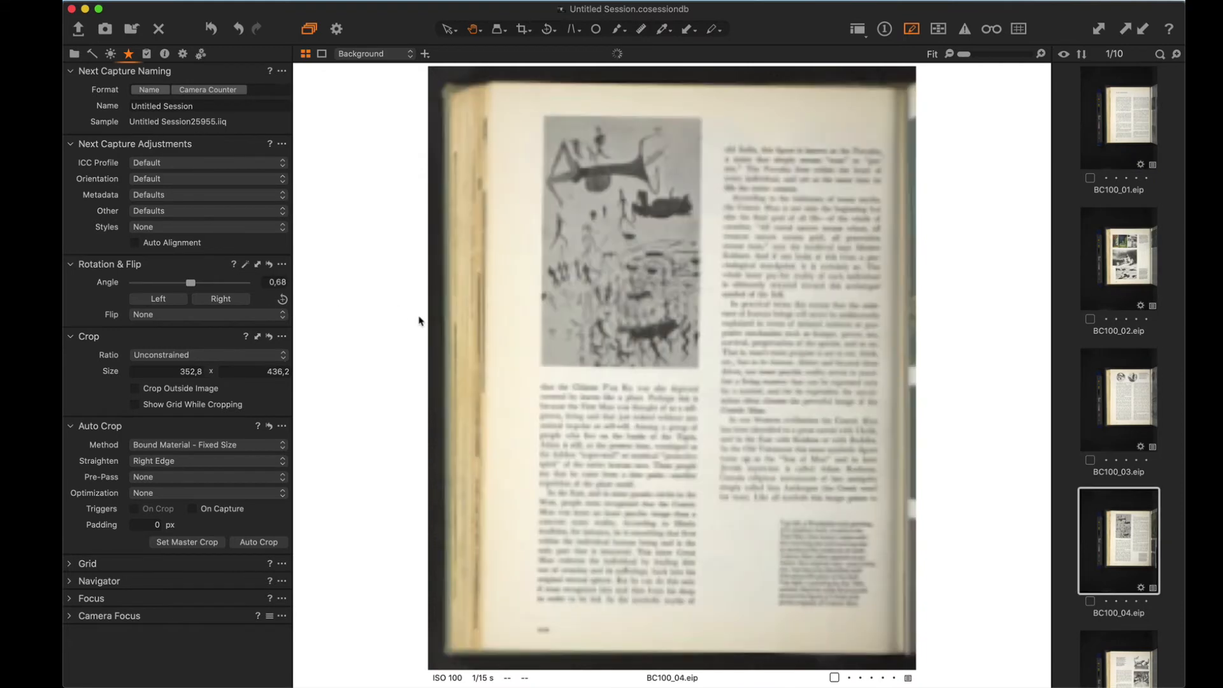
pyautogui.press('Down')
pyautogui.press('Down')
pyautogui.press('Down')
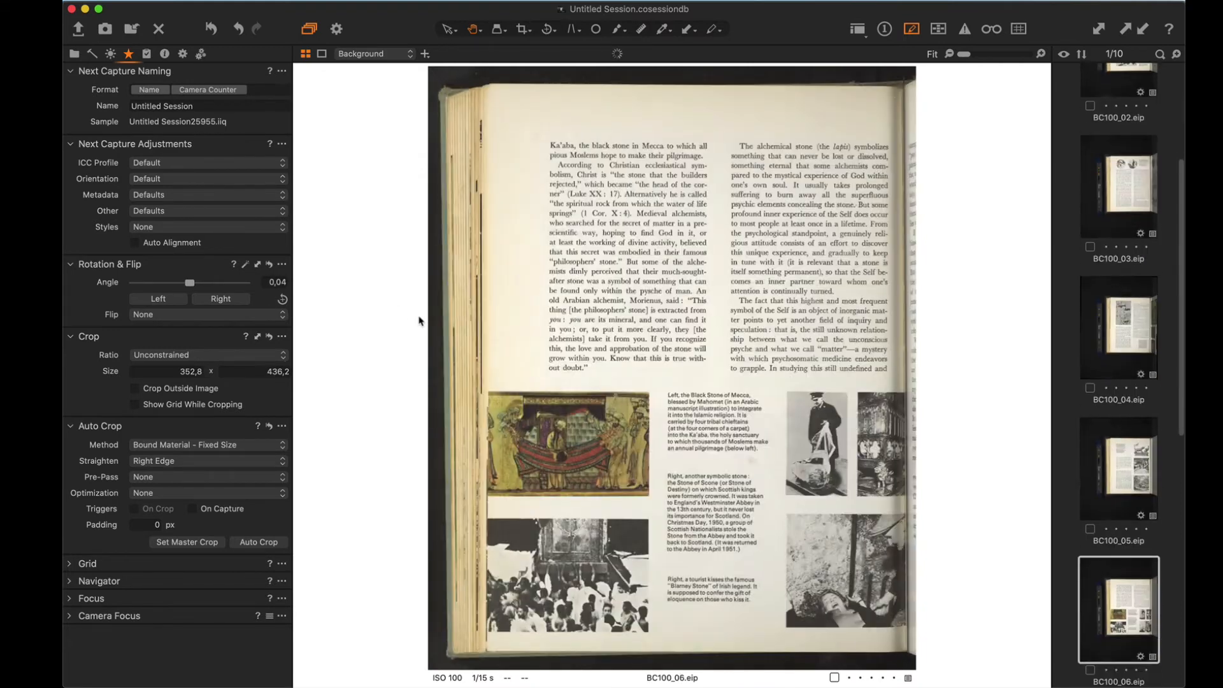
pyautogui.press('Down')
pyautogui.press('Down')
pyautogui.press('Down')
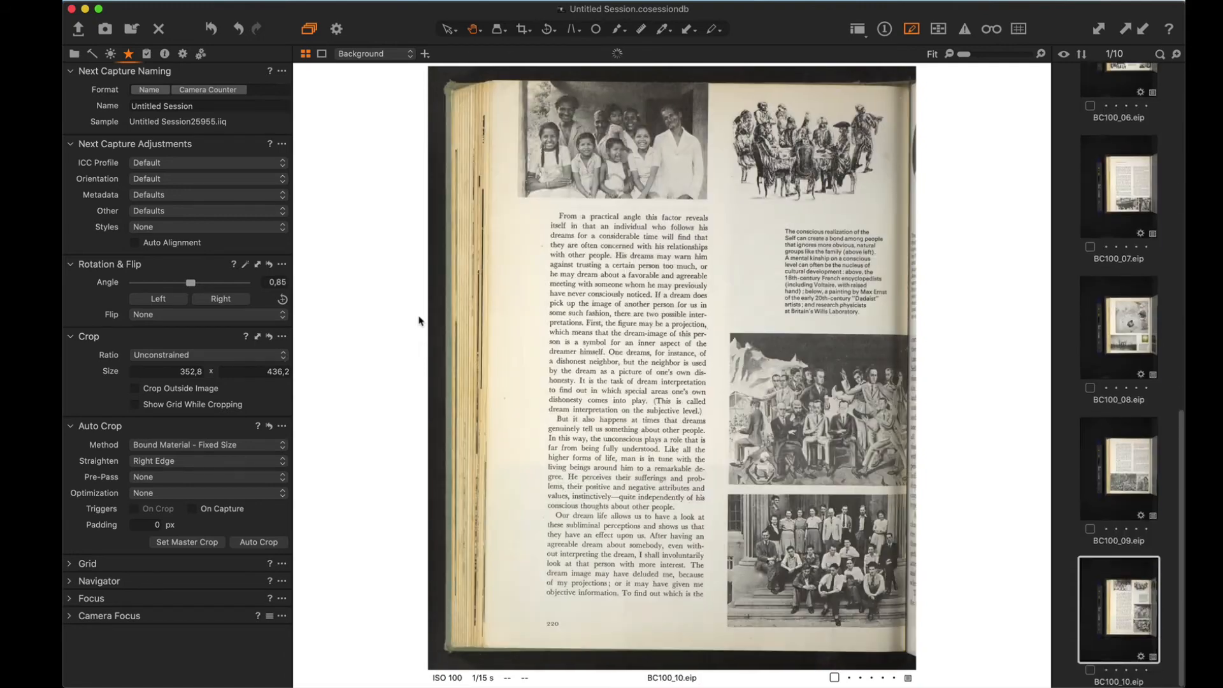
pyautogui.press('Up')
pyautogui.press('Up')
pyautogui.press('Up')
pyautogui.press('Up')
pyautogui.press('Up')
pyautogui.press('Up')
pyautogui.press('Up')
pyautogui.press('Up')
pyautogui.press('Up')
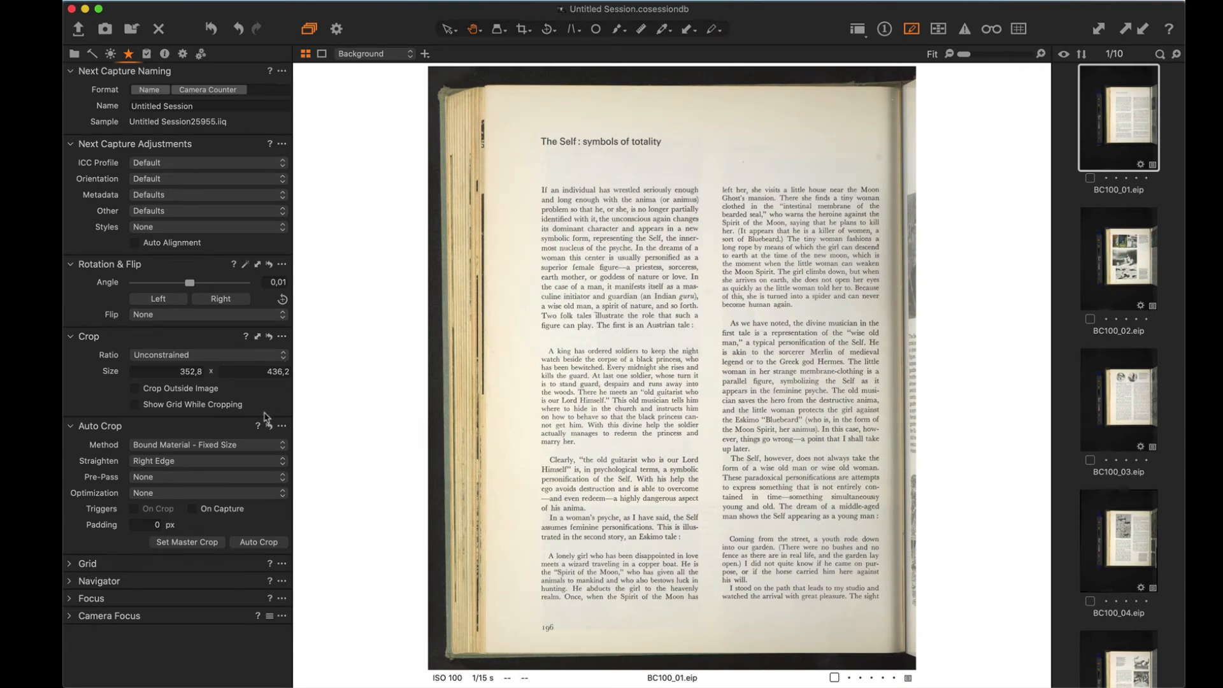
pyautogui.click(220, 445)
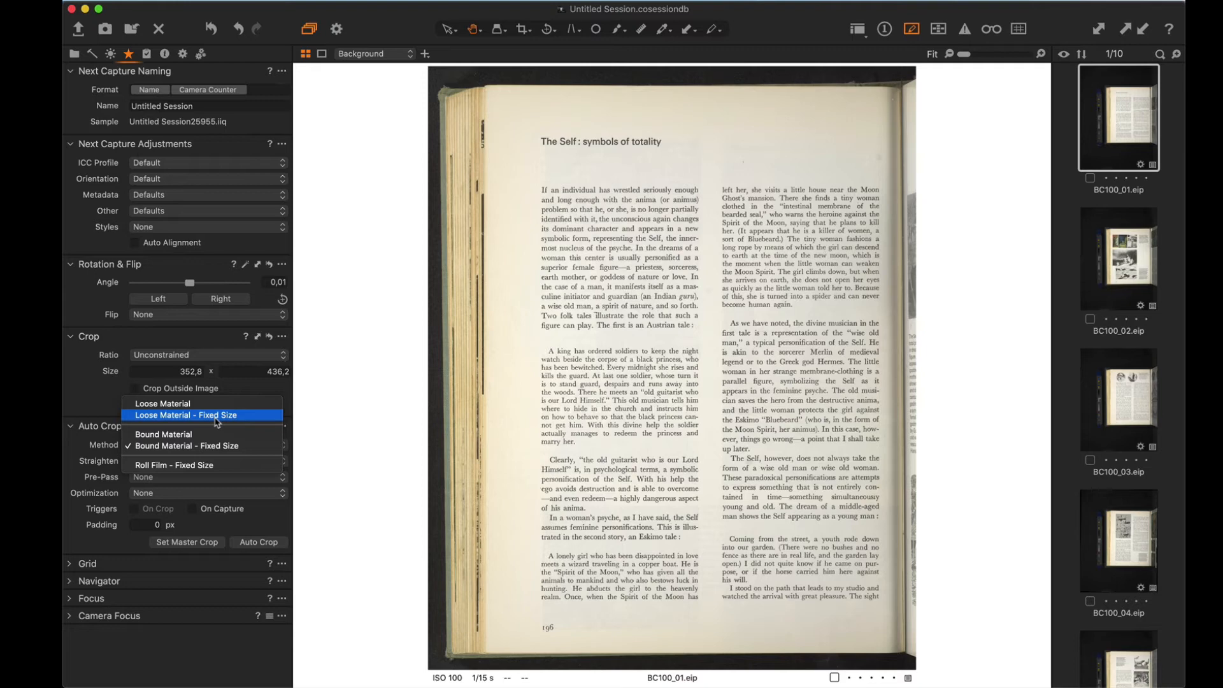
pyautogui.click(236, 446)
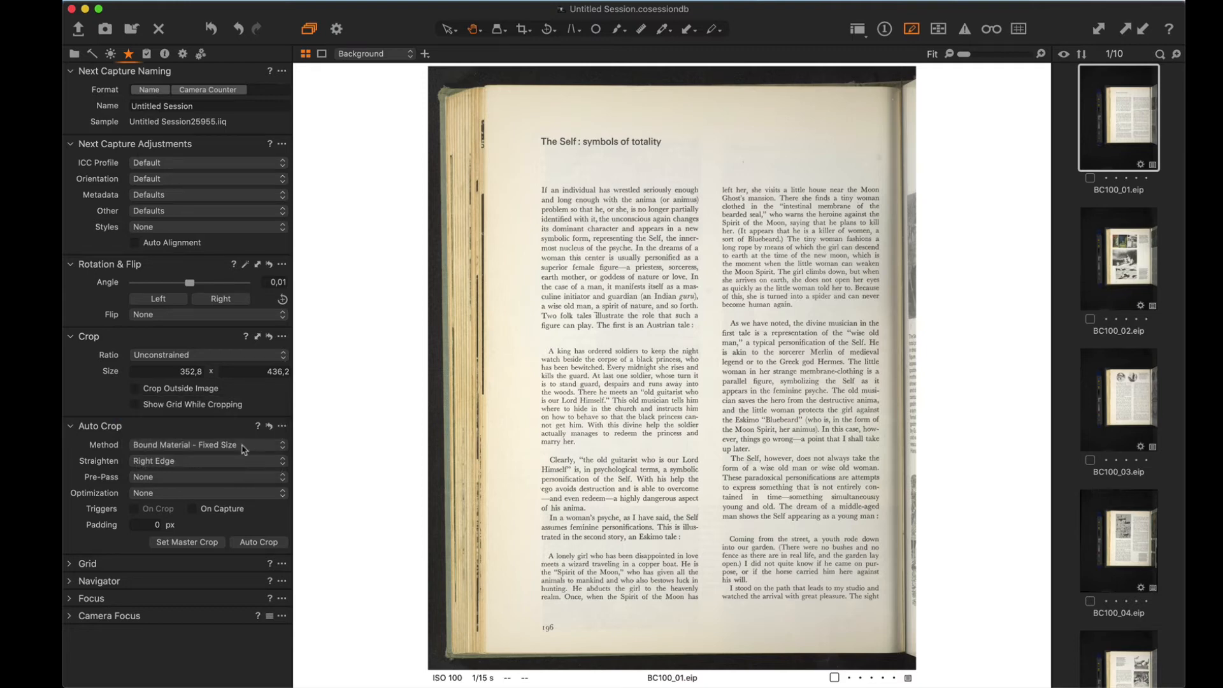
# Step: Reset the crops and rotation on all ten book page images and select only BC100_01.eip
pyautogui.click(270, 428)
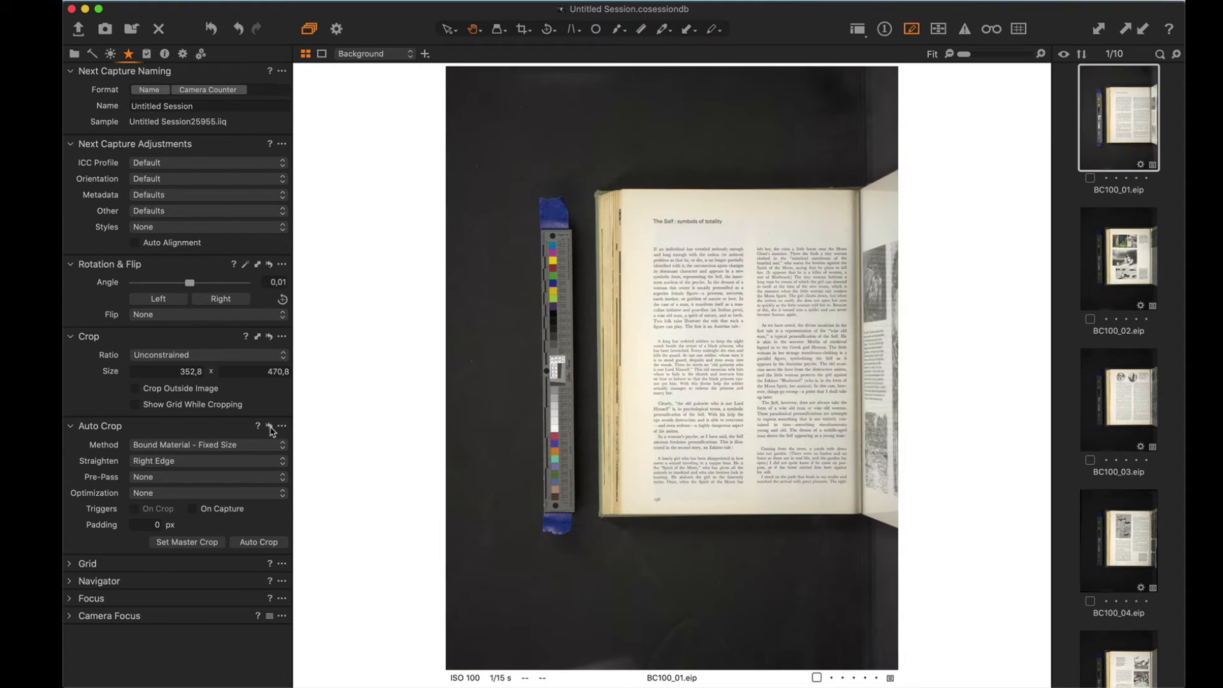
pyautogui.press('super+a')
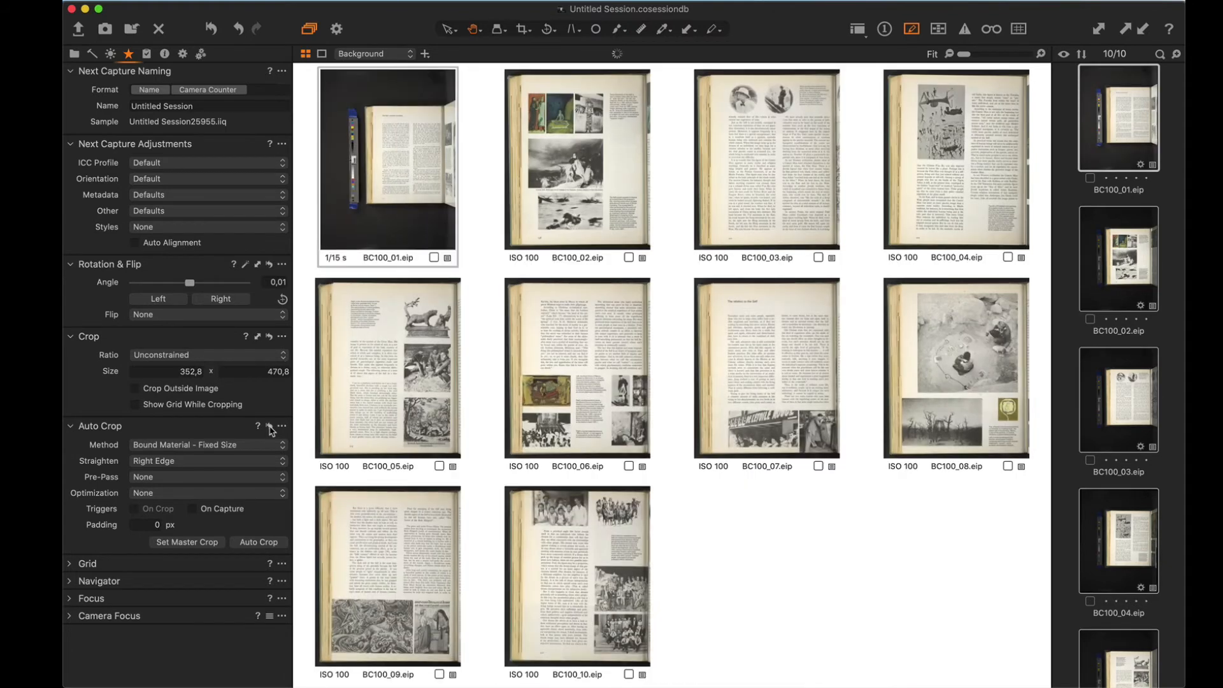
pyautogui.click(270, 337)
pyautogui.click(270, 263)
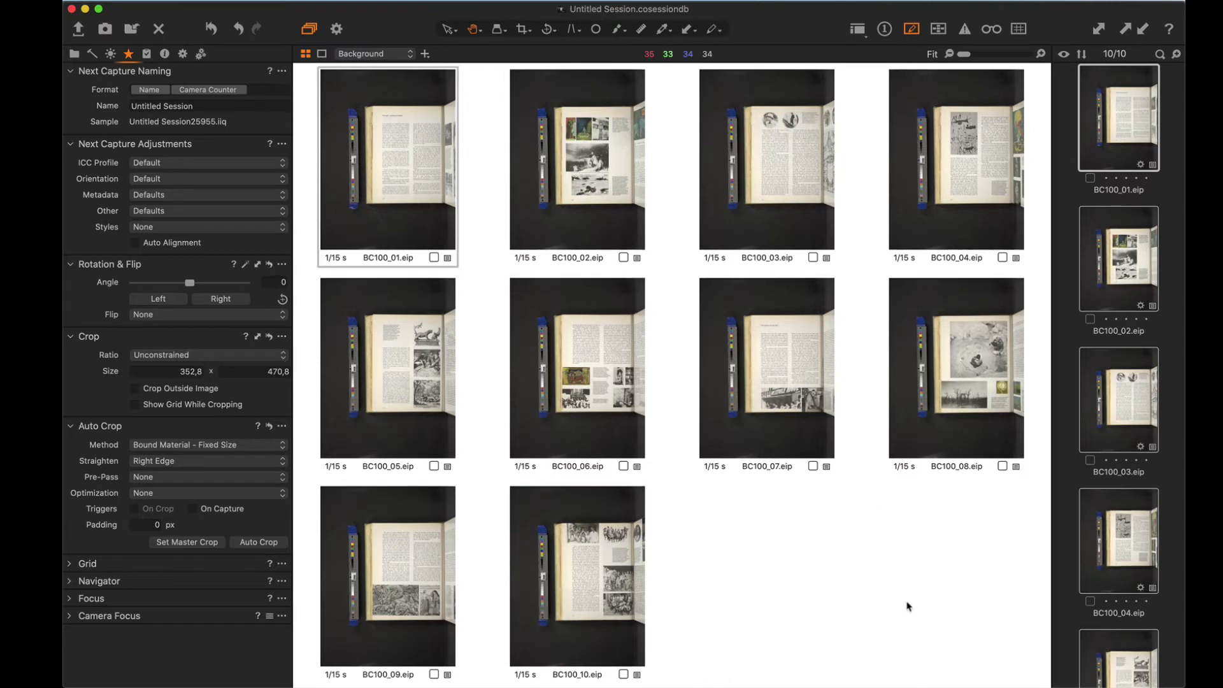
pyautogui.click(1067, 268)
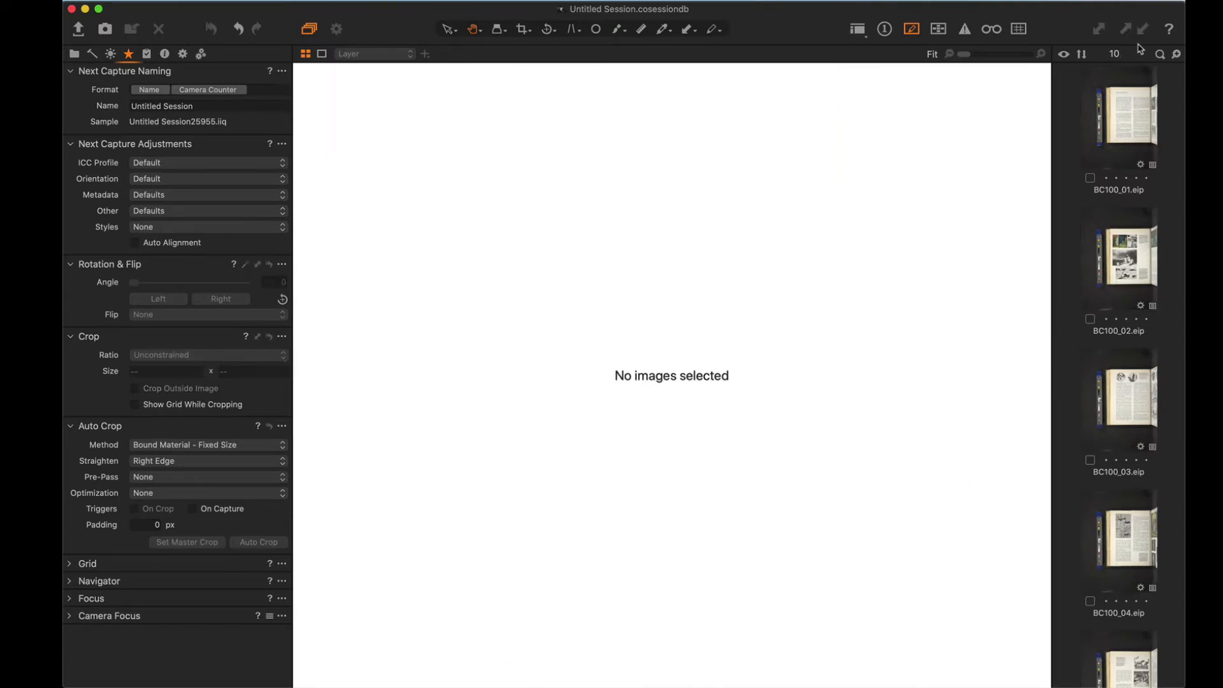
pyautogui.click(1131, 130)
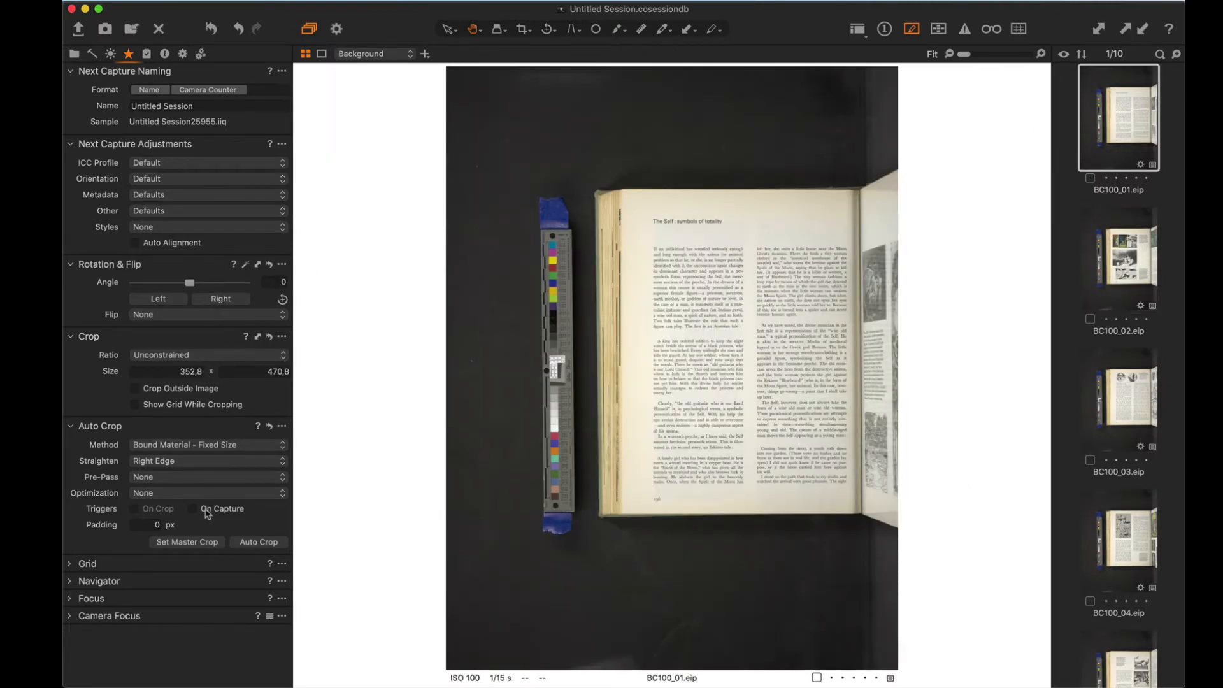
# Step: Crop BC100_01.eip around the book page at about 353 × 437 mm, set it as the master crop, and auto crop all ten images
pyautogui.click(523, 29)
pyautogui.moveTo(588, 179); pyautogui.dragTo(868, 526)
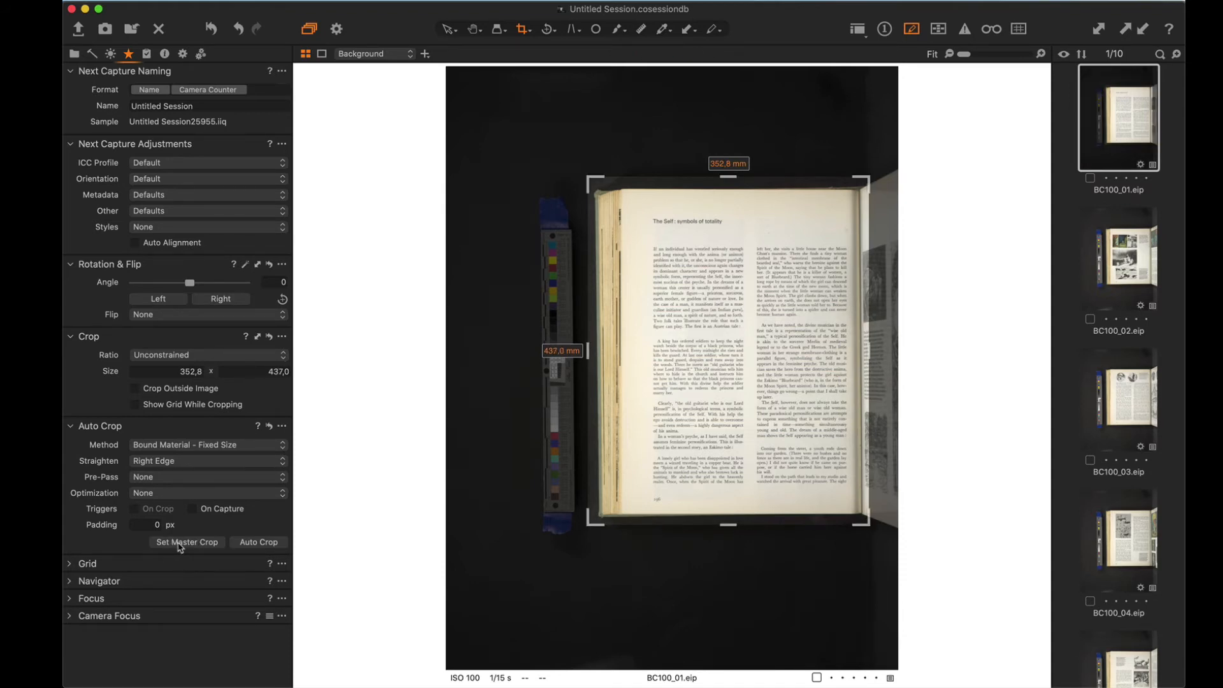
pyautogui.click(181, 543)
pyautogui.press('super+a')
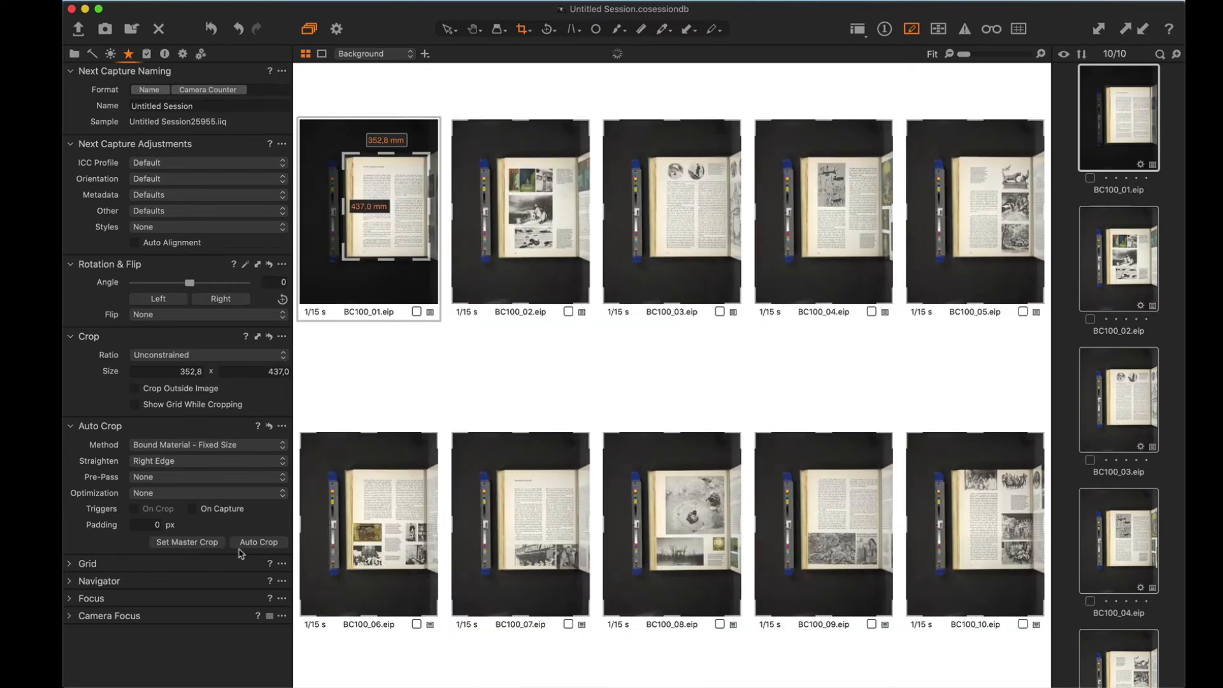
pyautogui.click(261, 543)
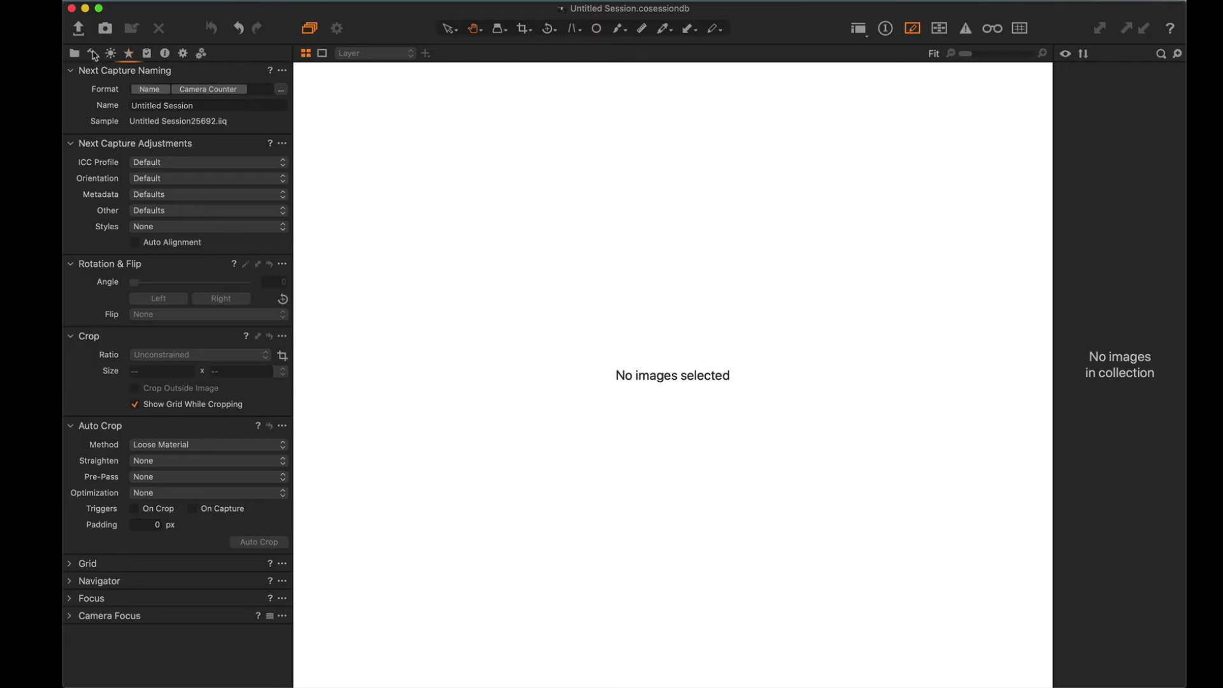
# Step: Check the placement of the loose print in the camera's Live View, and close the Live View window
pyautogui.click(93, 53)
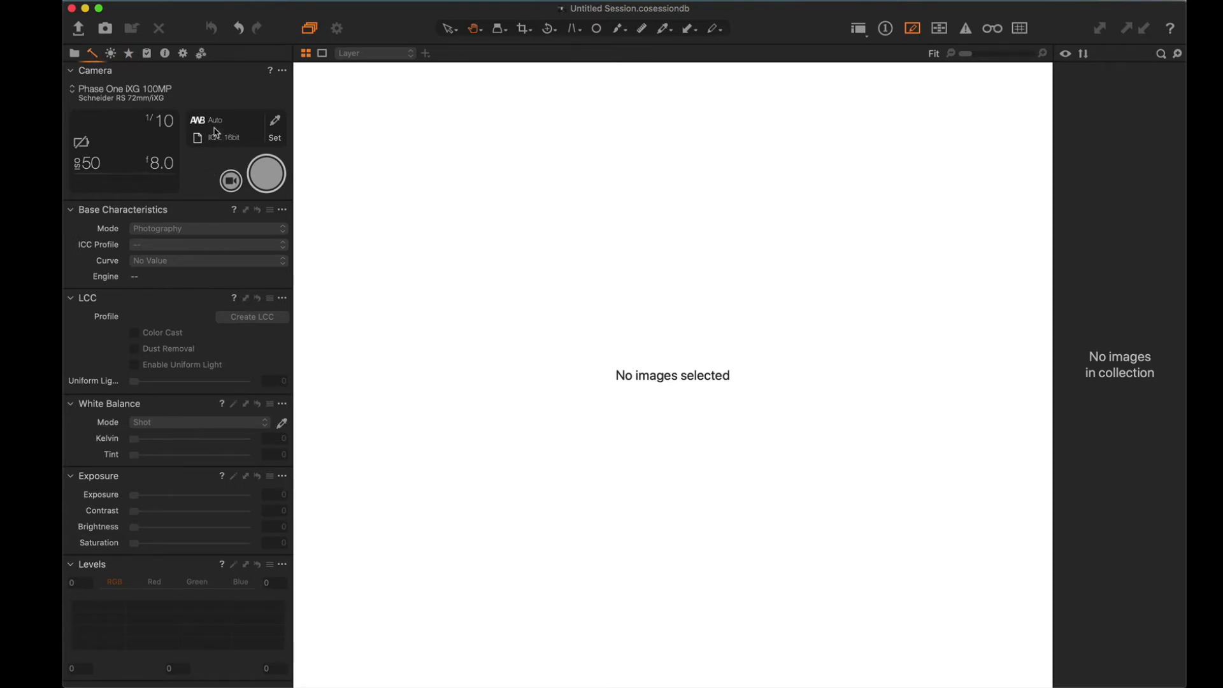
pyautogui.click(231, 182)
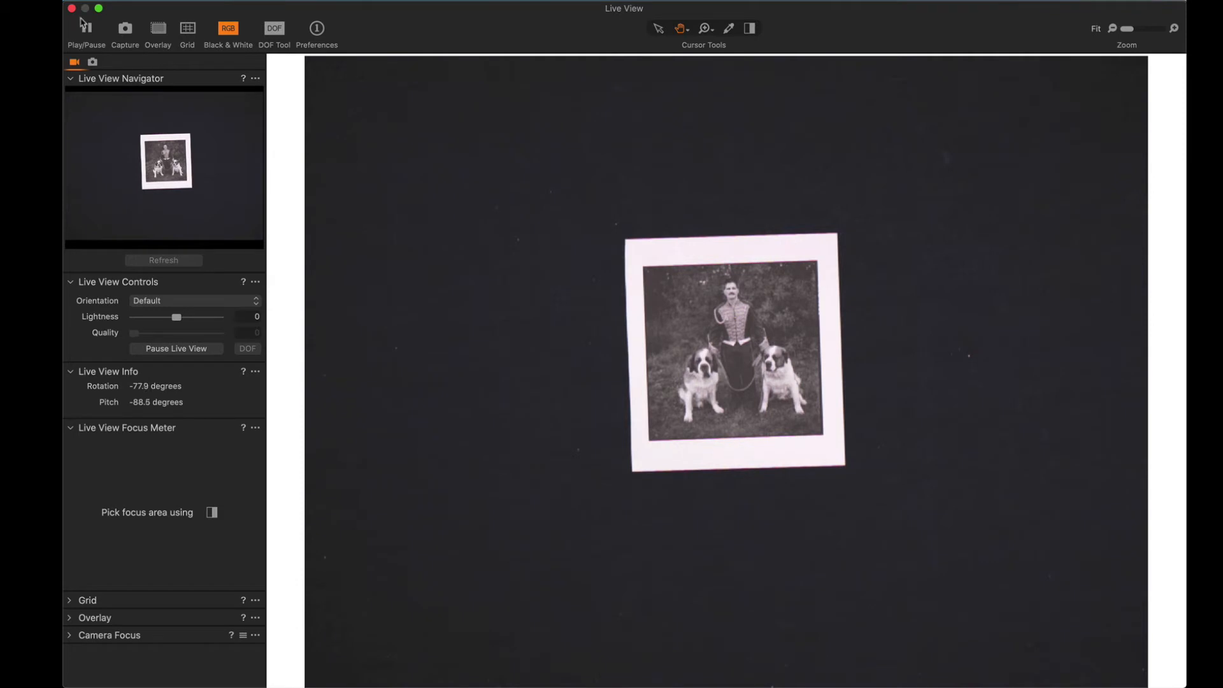
pyautogui.click(72, 8)
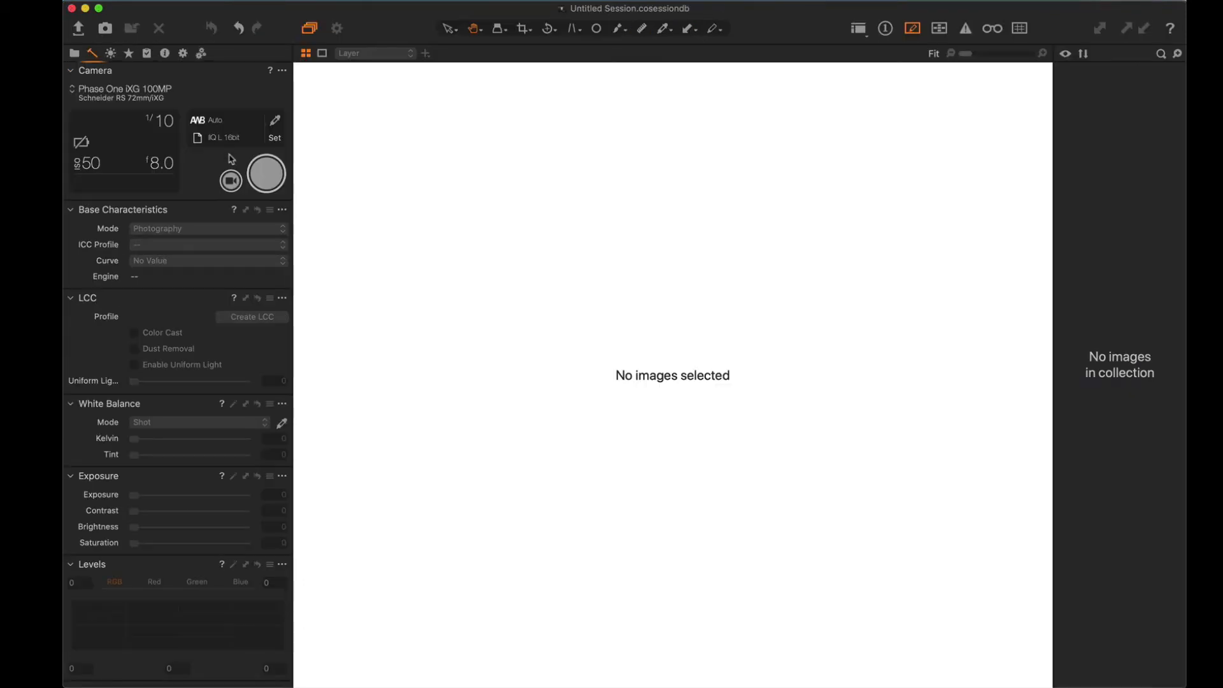
# Step: Set Auto Crop for the captured print to Average straightening, keeping Pre-Pass at None
pyautogui.click(130, 55)
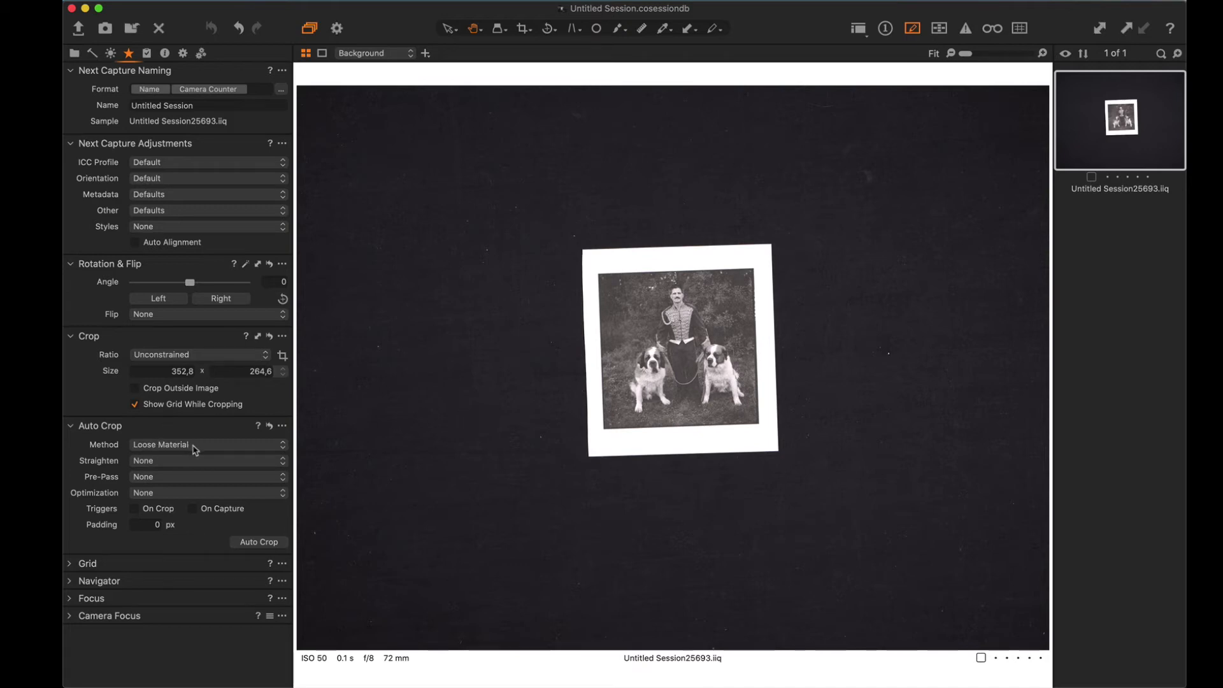
pyautogui.click(150, 462)
pyautogui.click(149, 474)
pyautogui.click(184, 479)
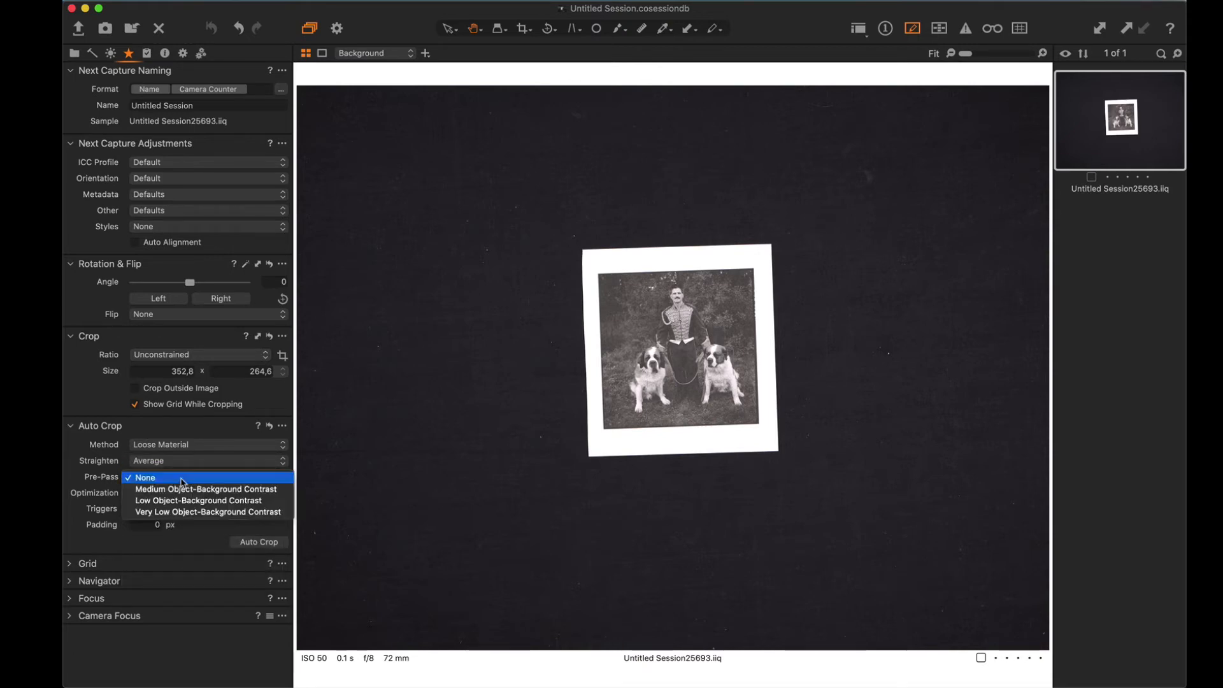
pyautogui.click(182, 479)
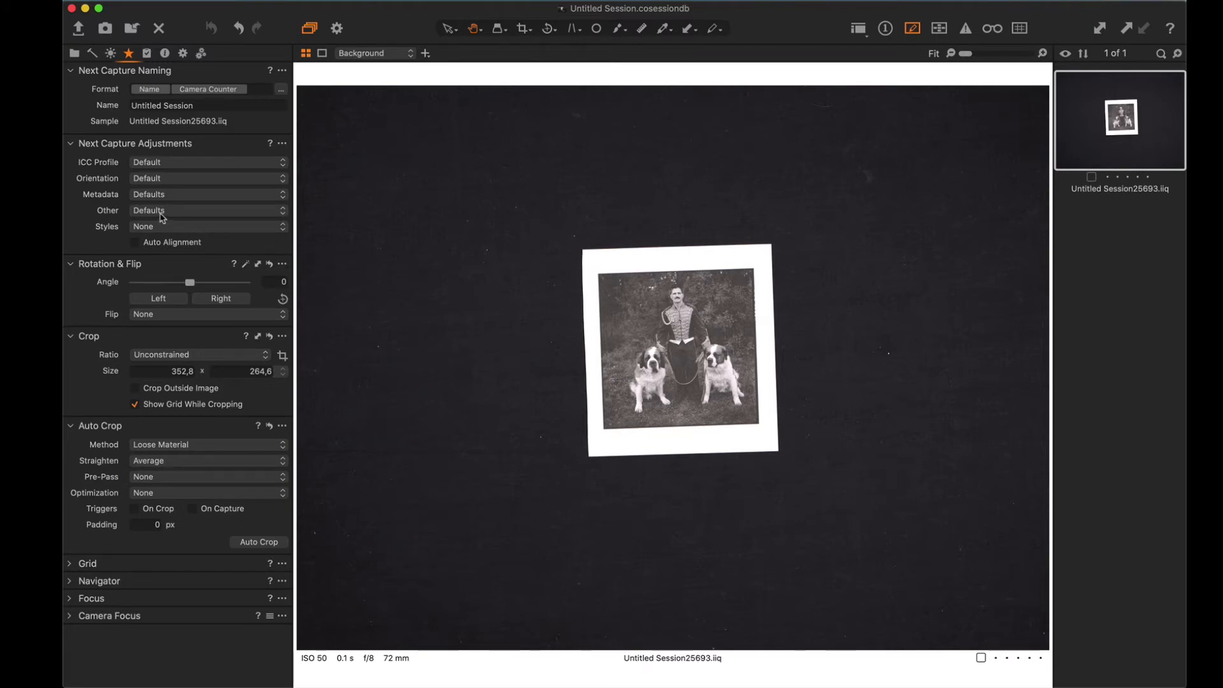
# Step: Set the other next capture adjustments to Copy from Last and enable the On Capture trigger for Auto Crop
pyautogui.click(162, 216)
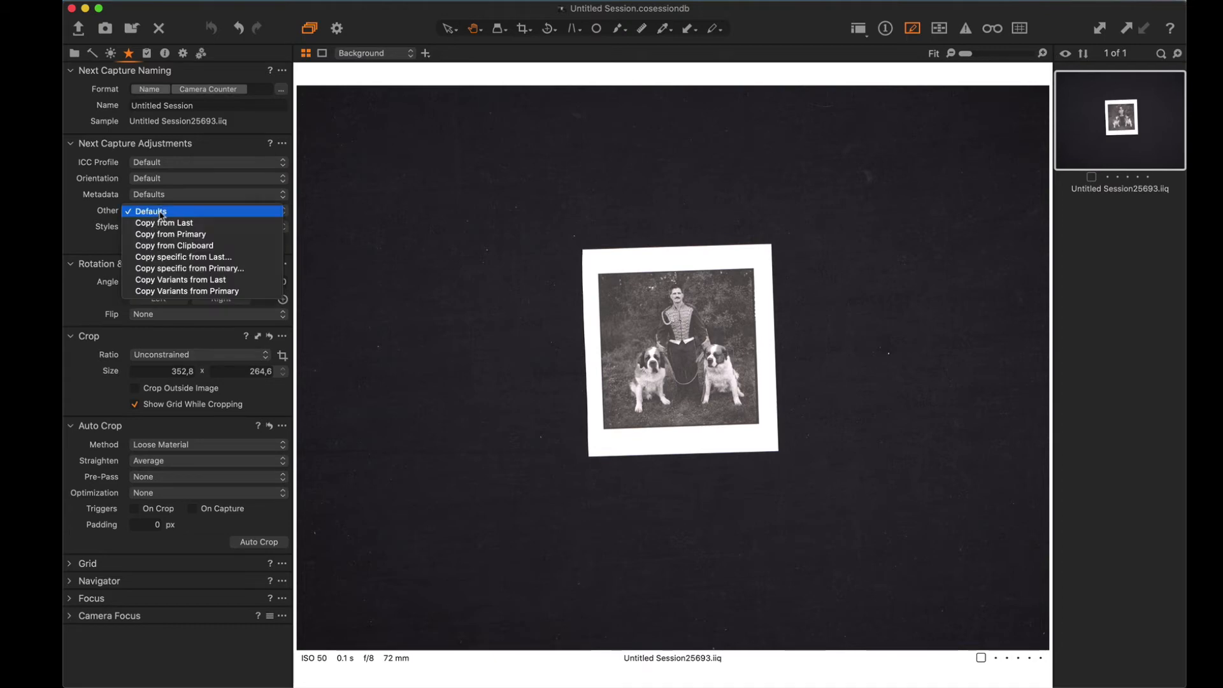
pyautogui.click(164, 223)
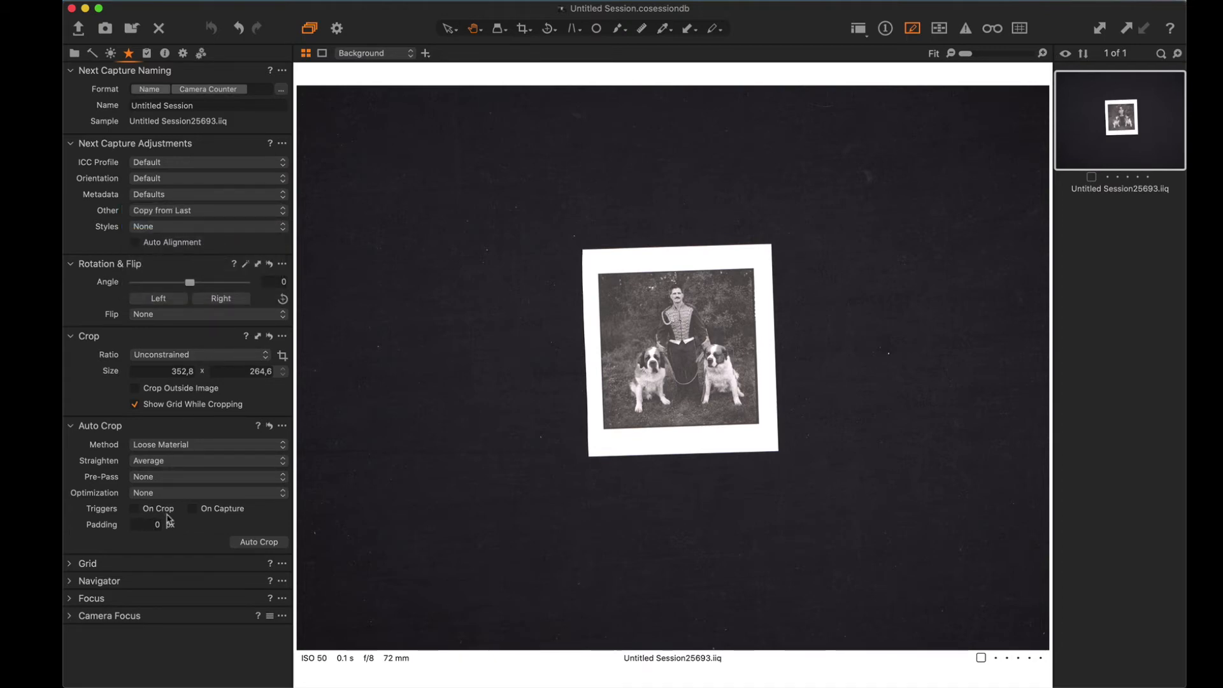
pyautogui.click(224, 512)
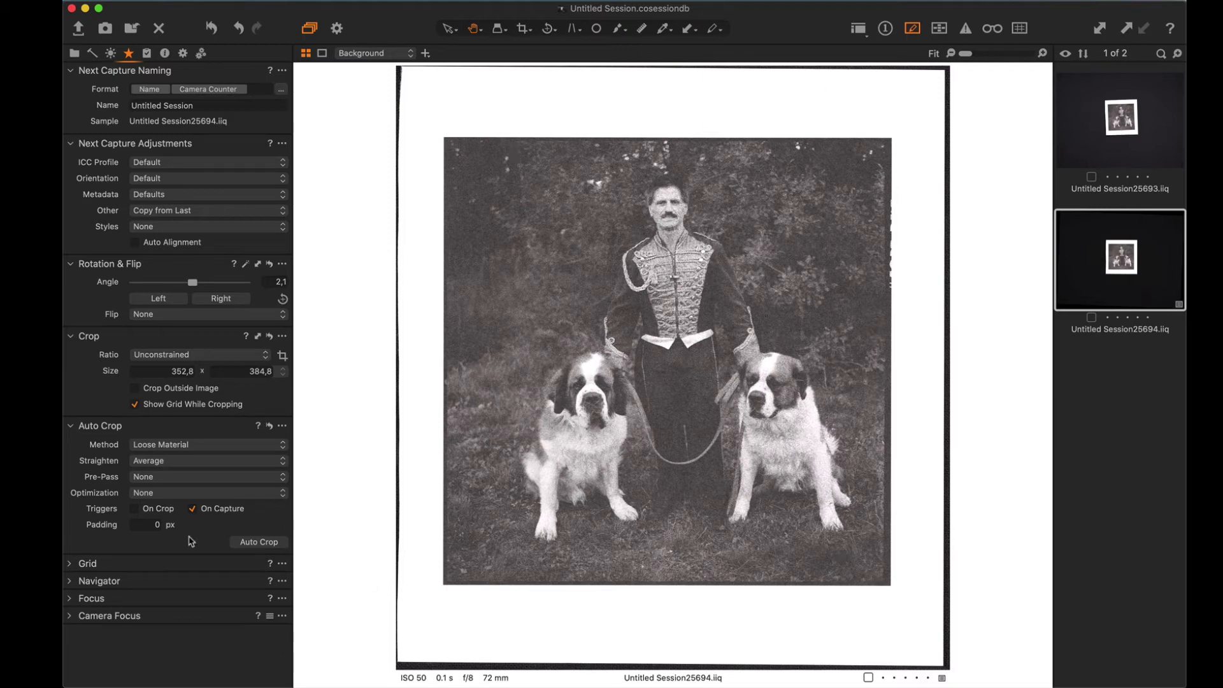
# Step: Set the Auto Crop padding to -100 px
pyautogui.click(151, 524)
pyautogui.write('-100')
pyautogui.press('Return')
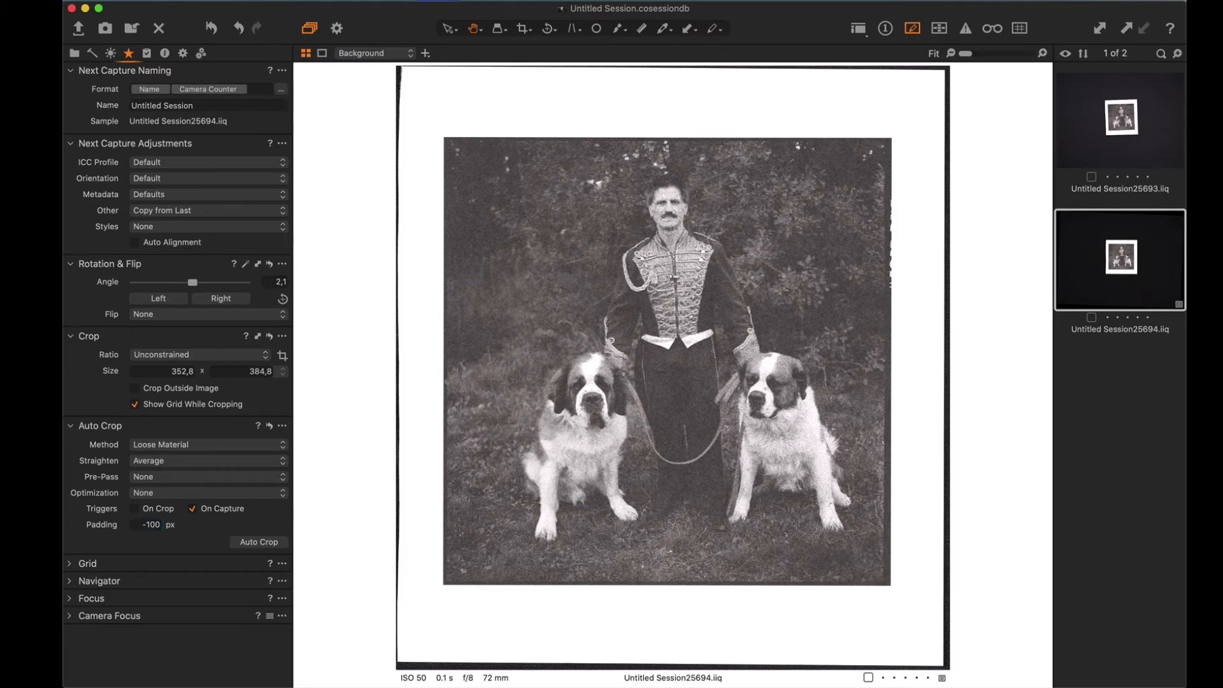
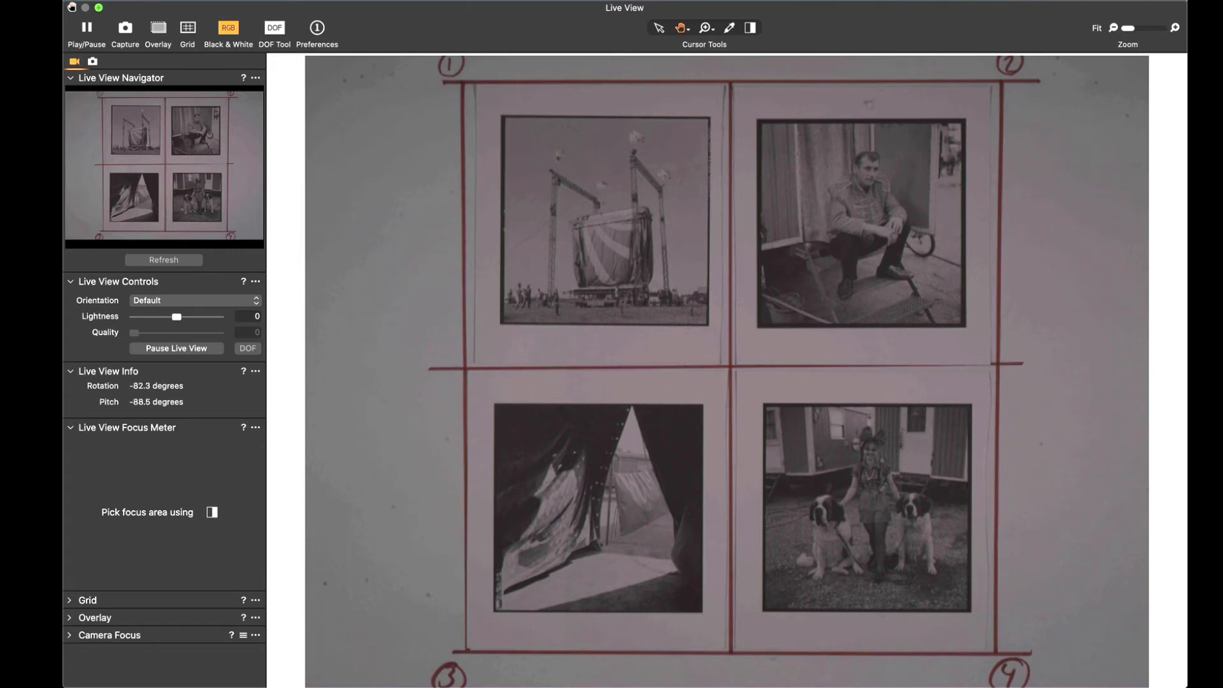
# Step: Close Live View and capture the sheet holding the four prints
pyautogui.click(71, 7)
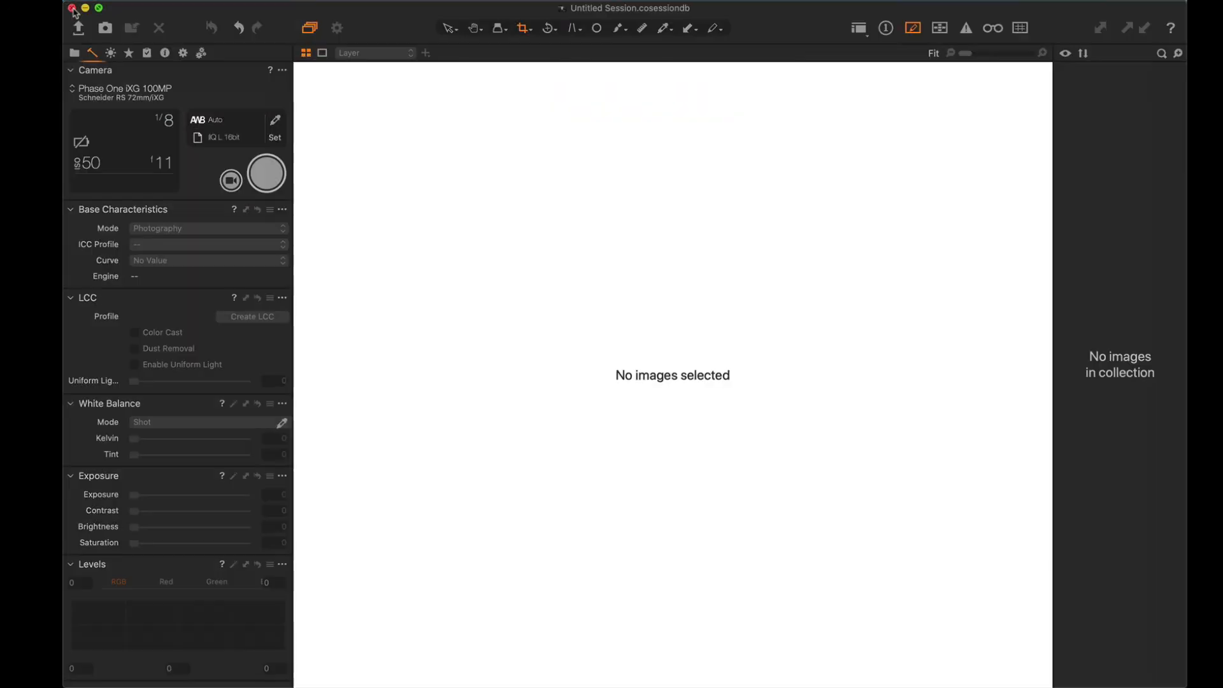
pyautogui.click(268, 178)
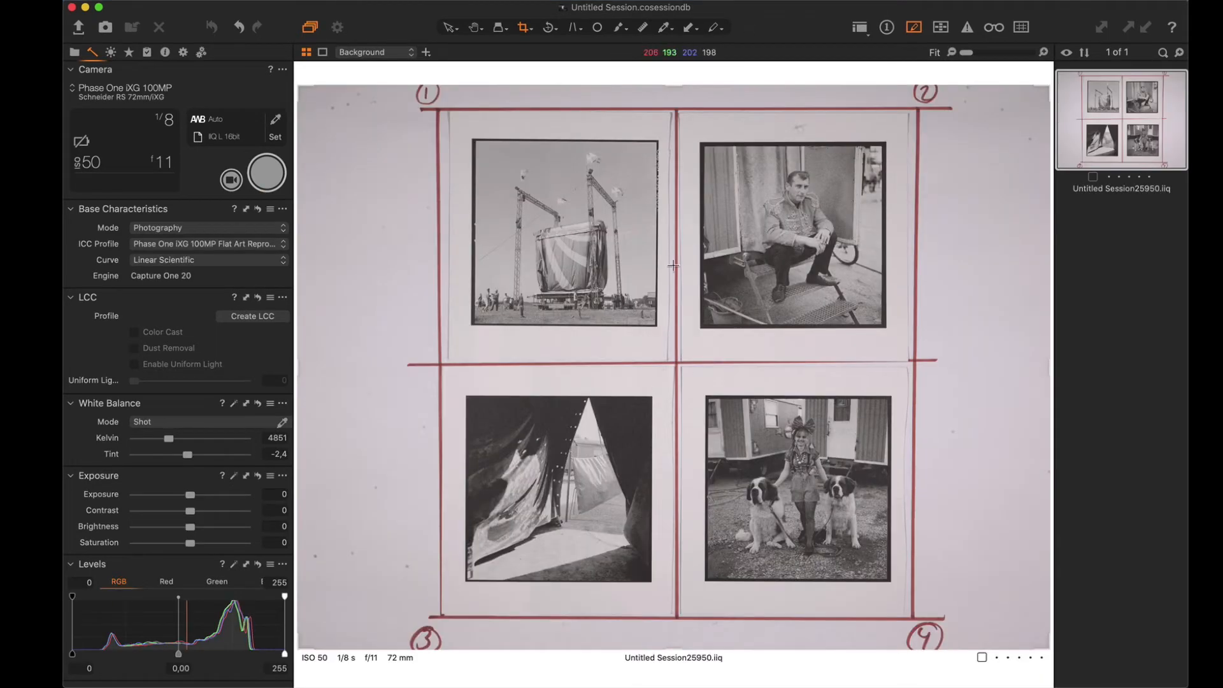
# Step: Enable the On Crop trigger for Auto Crop and set the padding to 100 px
pyautogui.click(129, 52)
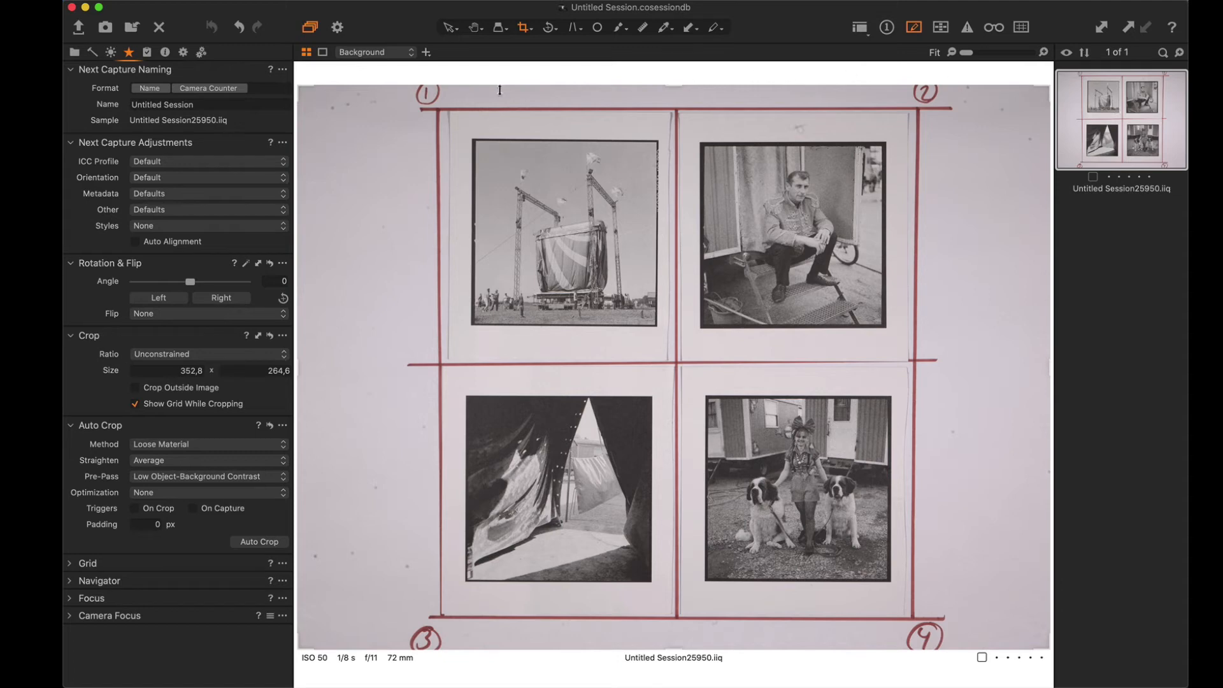
pyautogui.click(134, 508)
pyautogui.click(157, 525)
pyautogui.write('100')
# Step: Crop the capture around print 1, the rigging photo, and create a new variant cropped around print 2, the seated man
pyautogui.moveTo(453, 122); pyautogui.dragTo(671, 343)
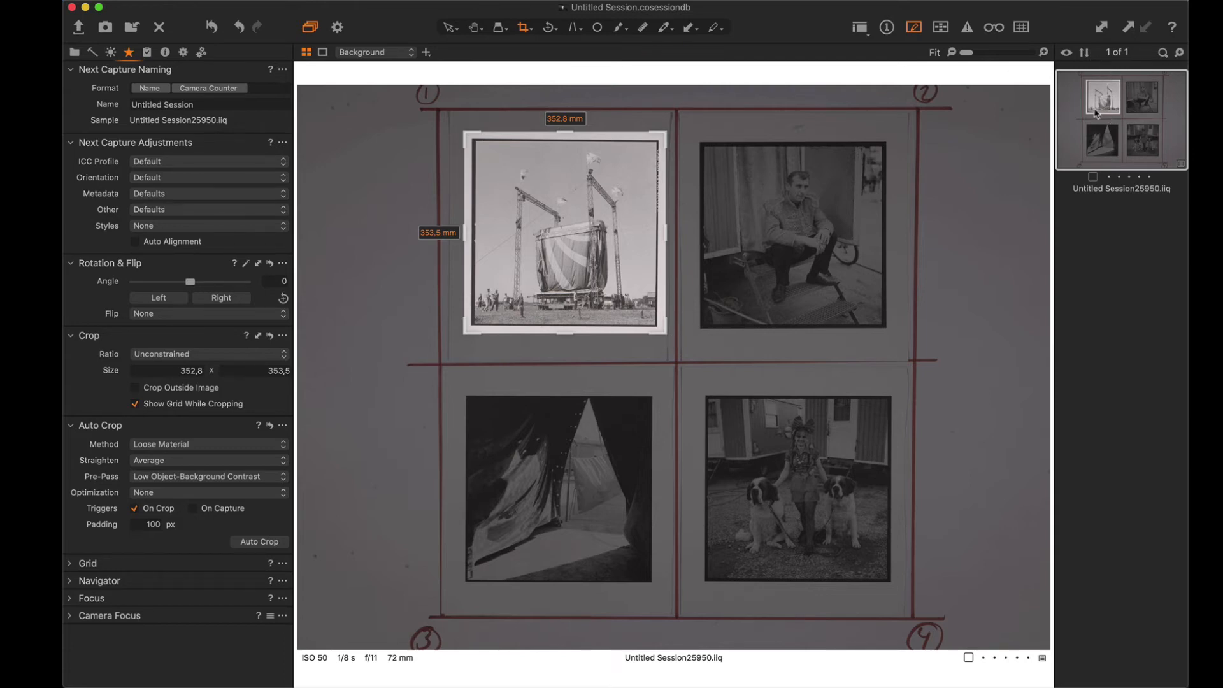
pyautogui.rightClick(1112, 129)
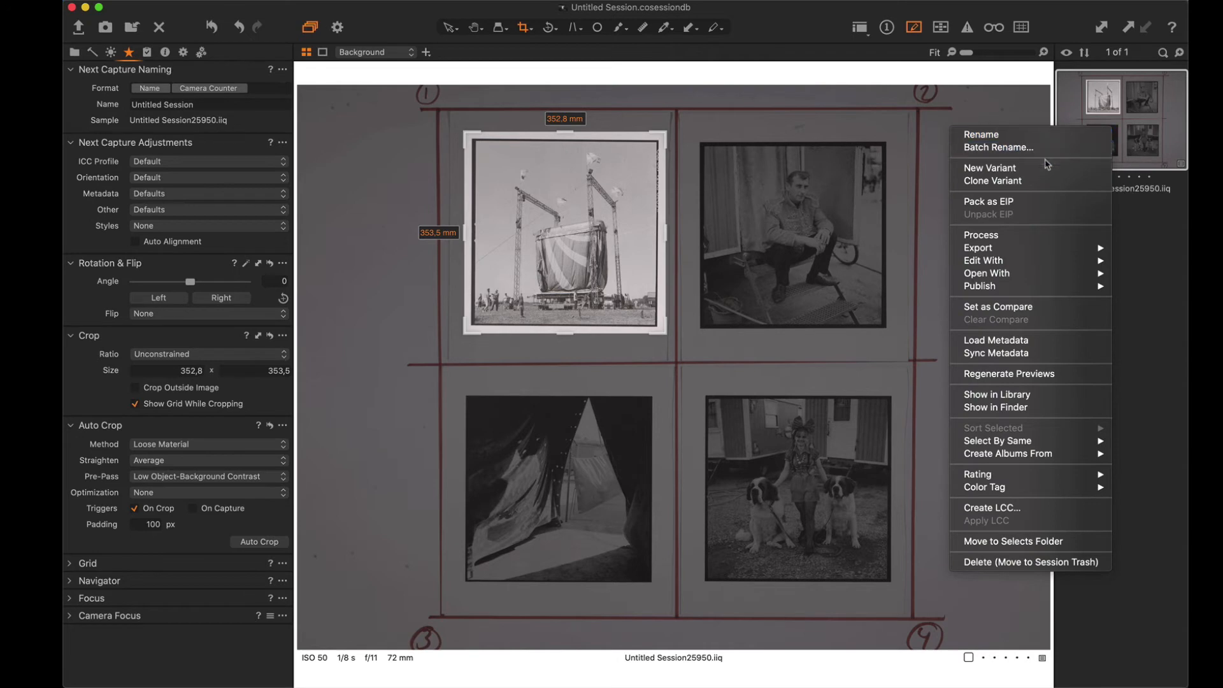
pyautogui.click(1019, 167)
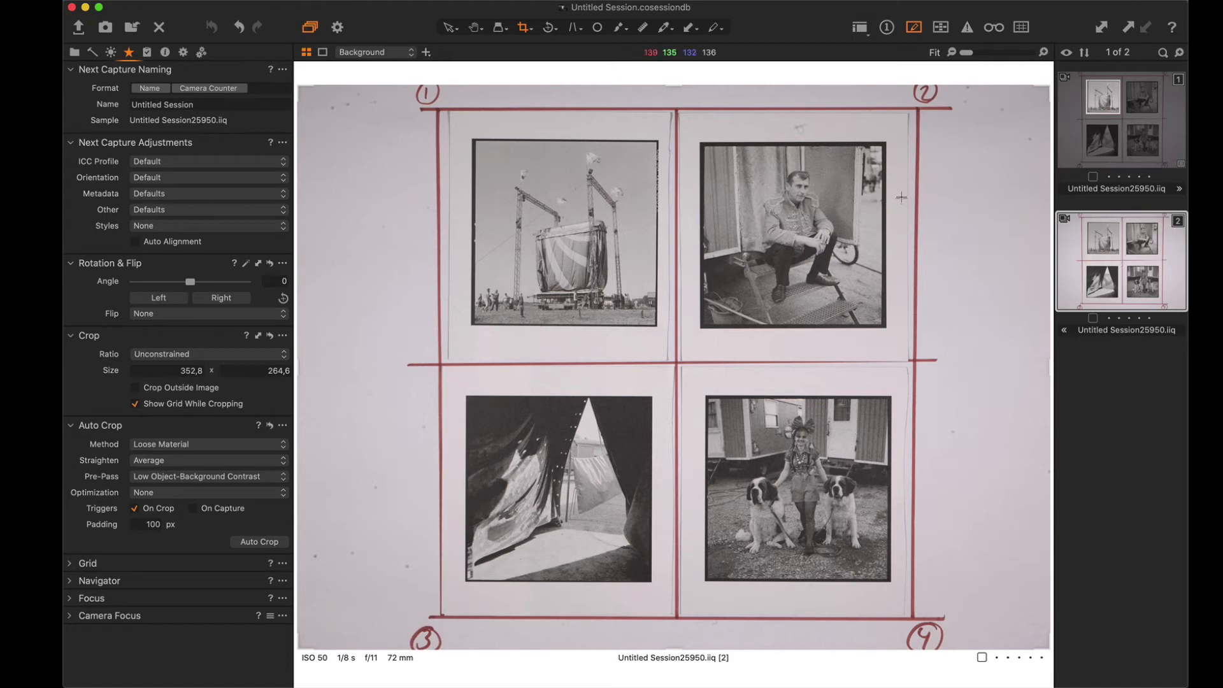
pyautogui.moveTo(688, 131); pyautogui.dragTo(845, 312)
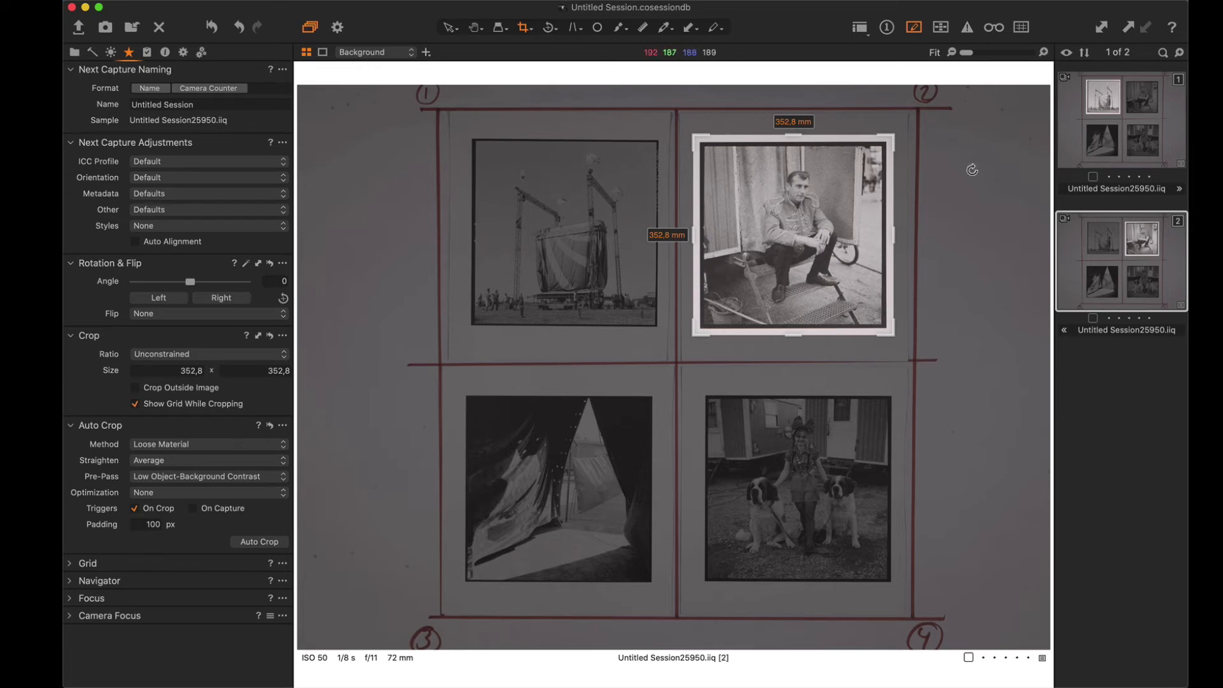
# Step: Create two more new variants, cropping the third around the tent print and the fourth around the print of the woman with two dogs
pyautogui.rightClick(1133, 260)
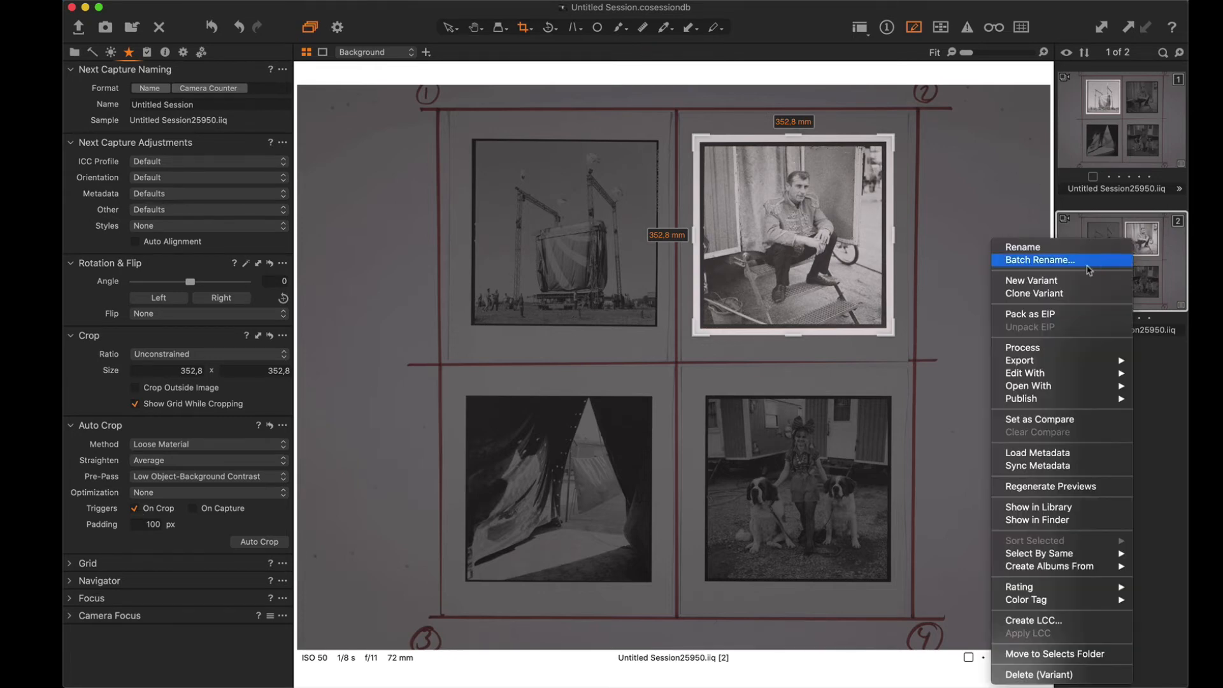
pyautogui.click(1032, 281)
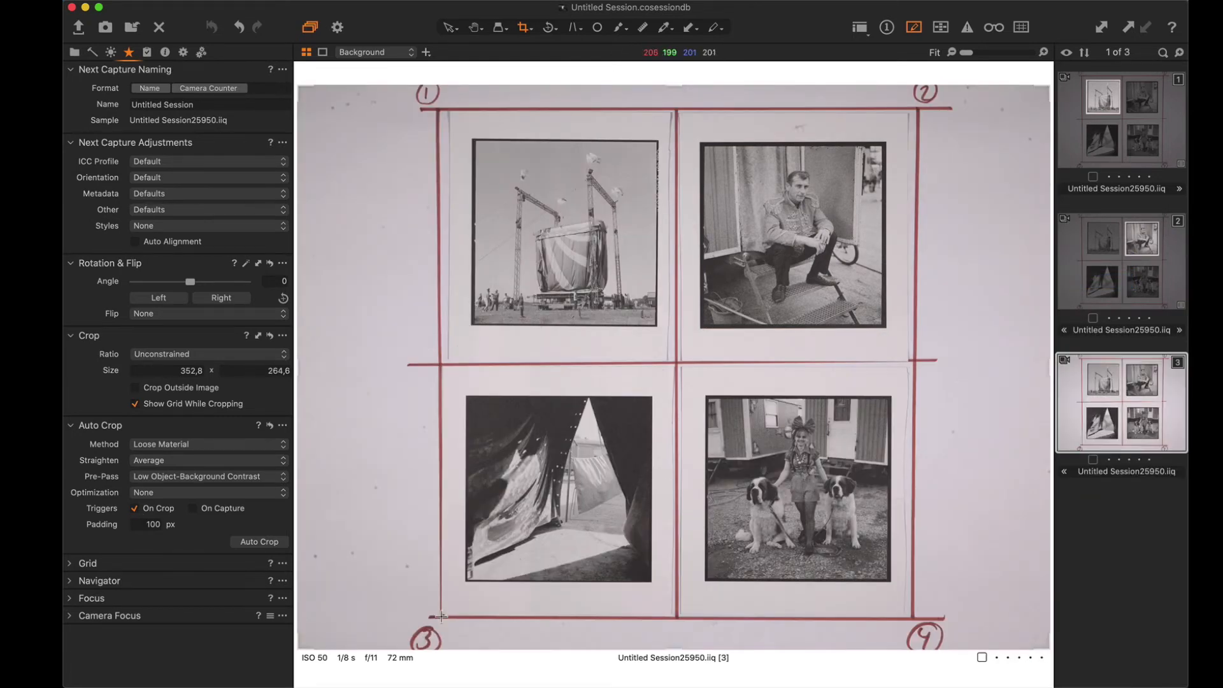
pyautogui.moveTo(455, 383); pyautogui.dragTo(664, 593)
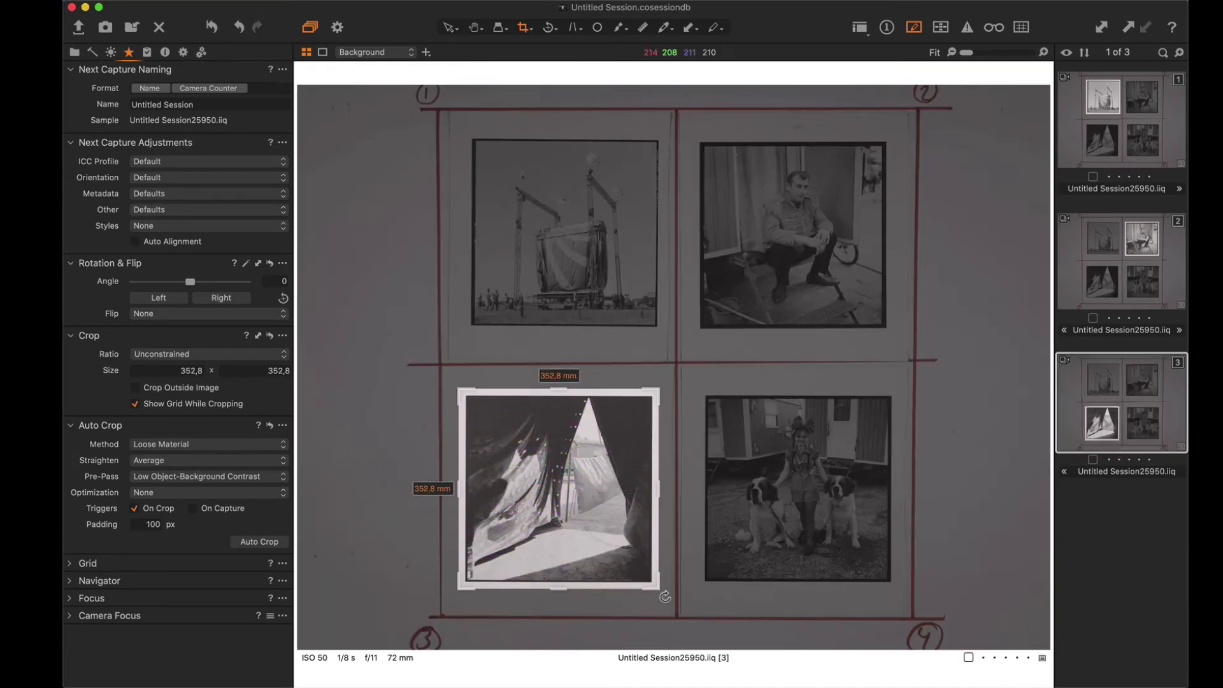
pyautogui.rightClick(1074, 418)
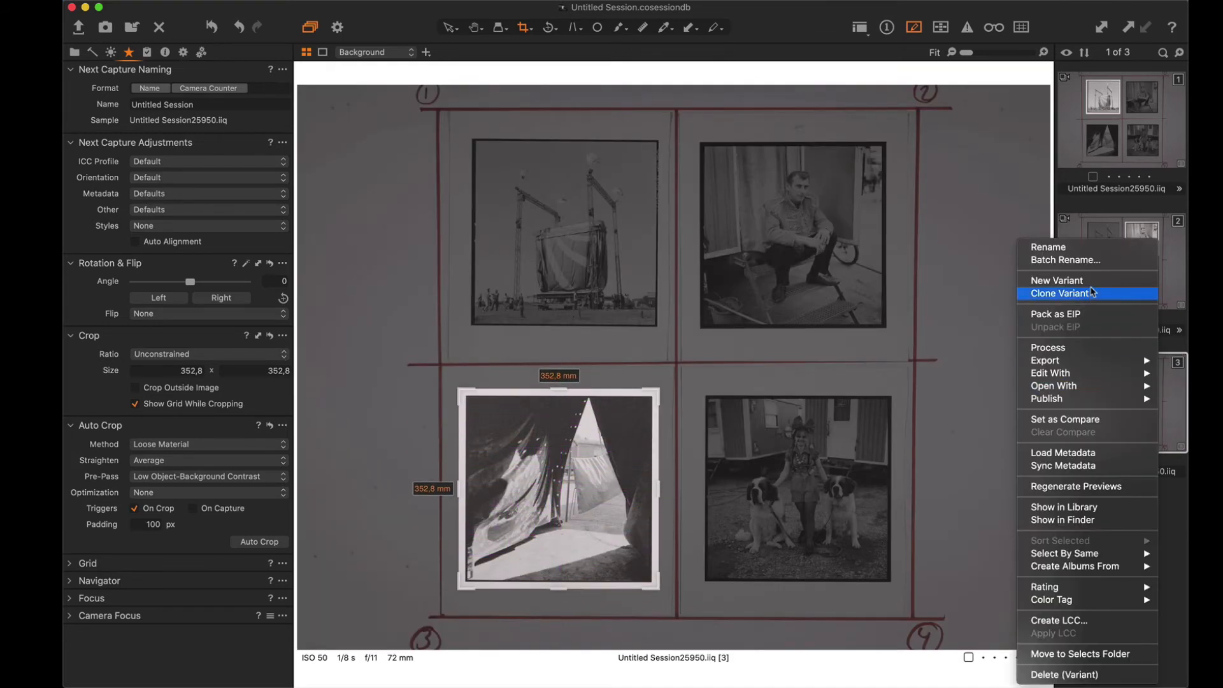
pyautogui.click(1092, 288)
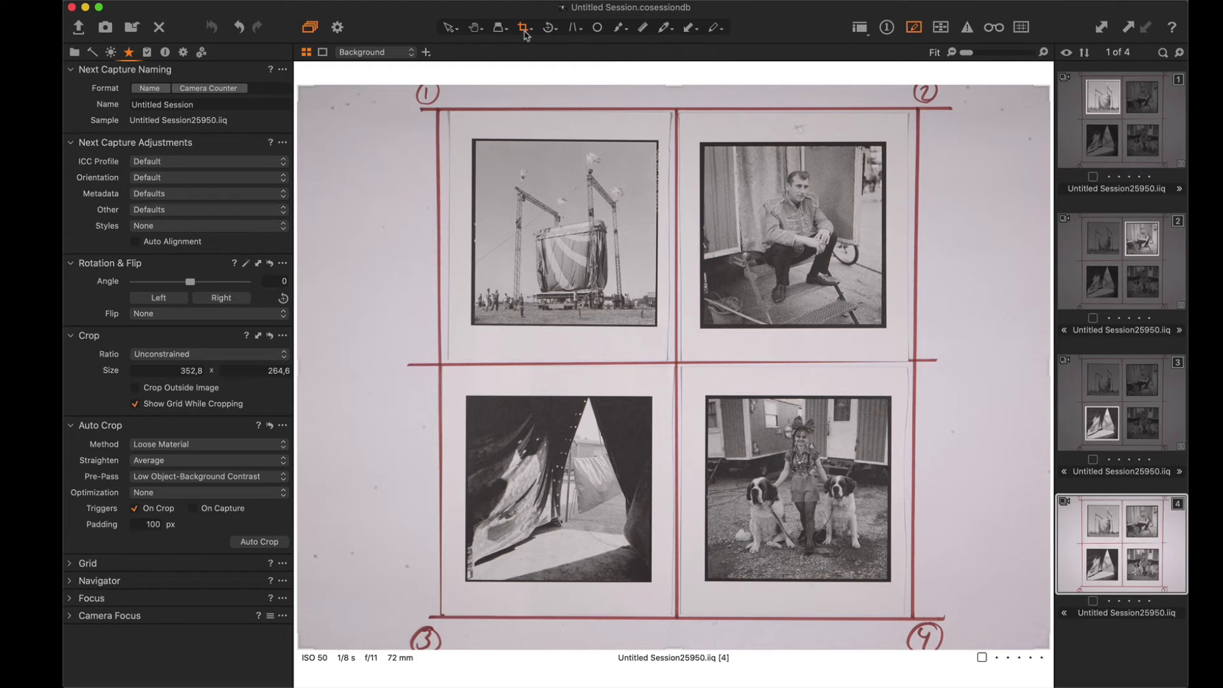
pyautogui.moveTo(693, 379); pyautogui.dragTo(906, 597)
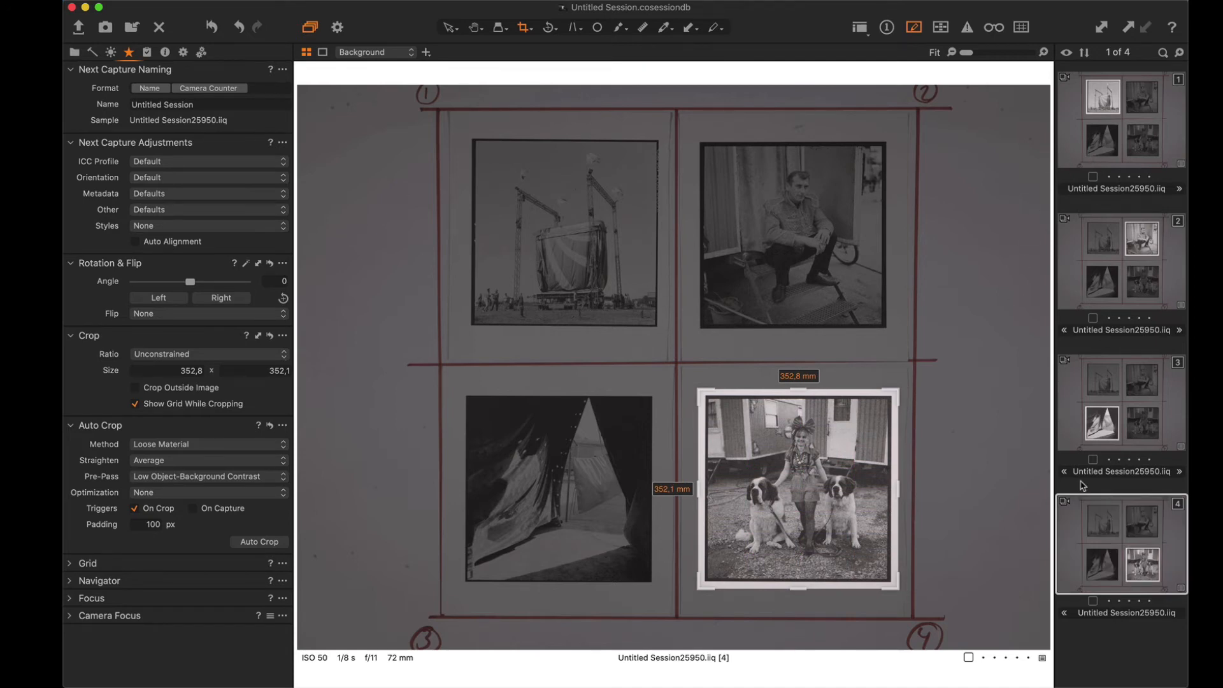
# Step: Turn off the On Crop trigger and select all four variants to show their crops together without the crop overlay
pyautogui.click(134, 507)
pyautogui.click(475, 27)
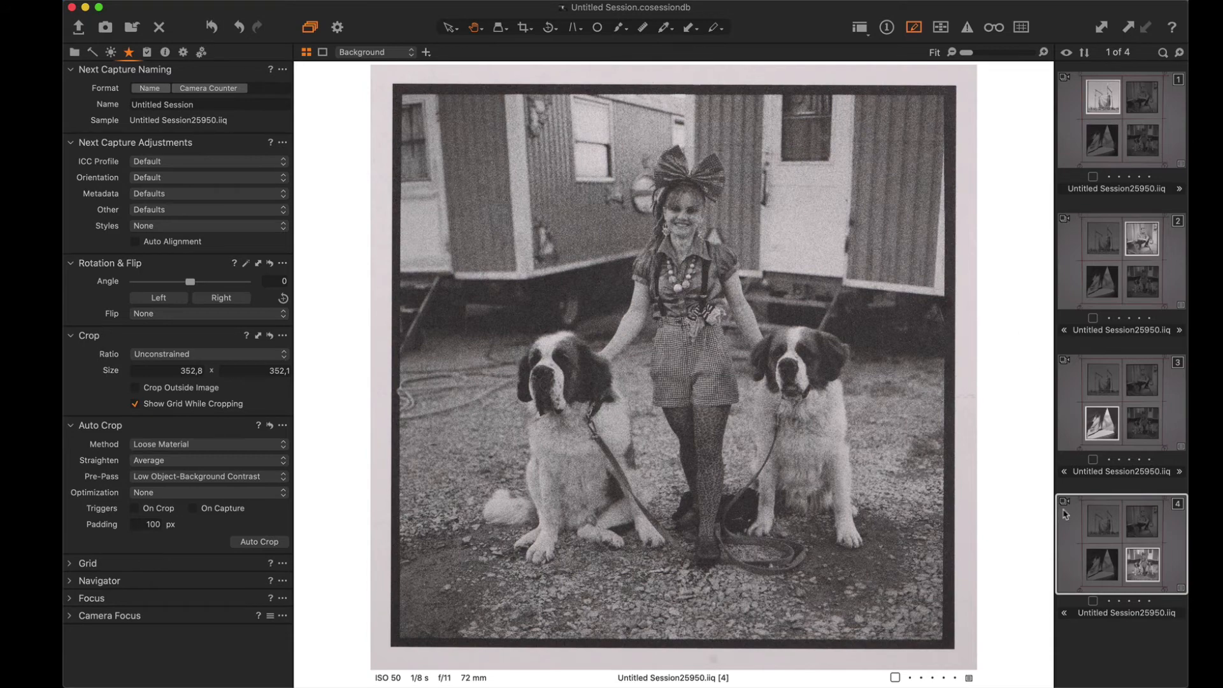
pyautogui.keyDown('super'); pyautogui.click(1147, 402); pyautogui.keyUp('super')
pyautogui.keyDown('super'); pyautogui.click(1124, 292); pyautogui.keyUp('super')
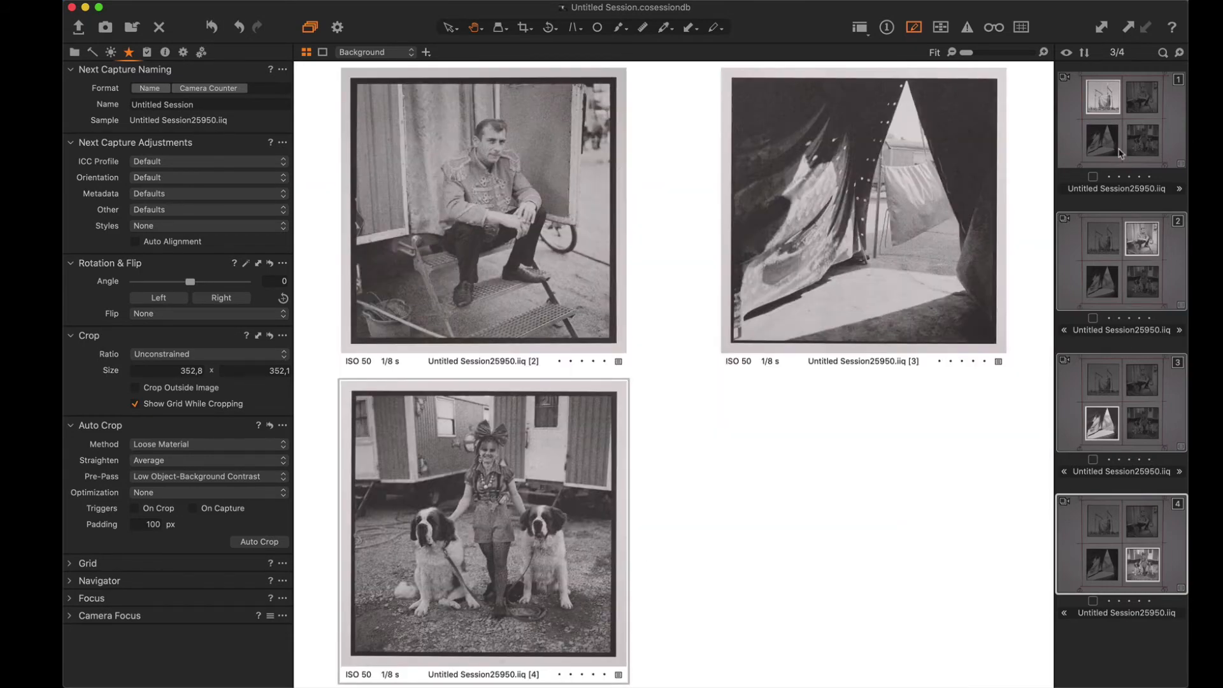
pyautogui.keyDown('super'); pyautogui.click(1121, 206); pyautogui.keyUp('super')
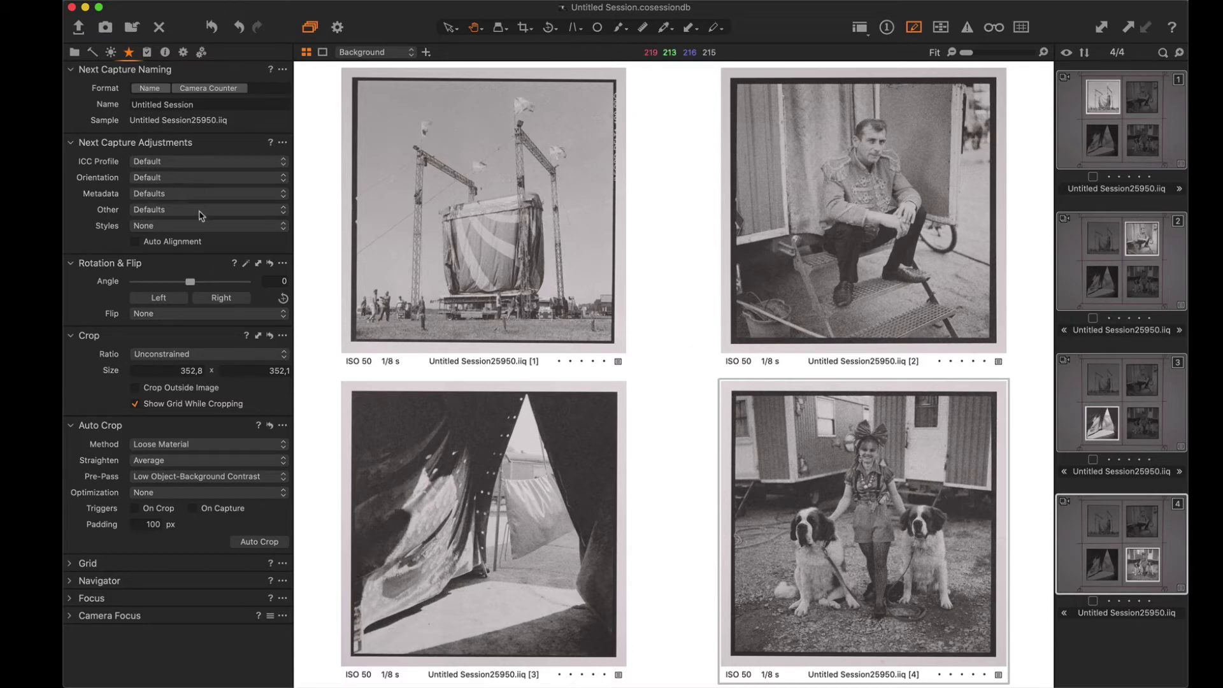
# Step: Set the other next capture adjustments to Copy Variants from Last
pyautogui.click(175, 216)
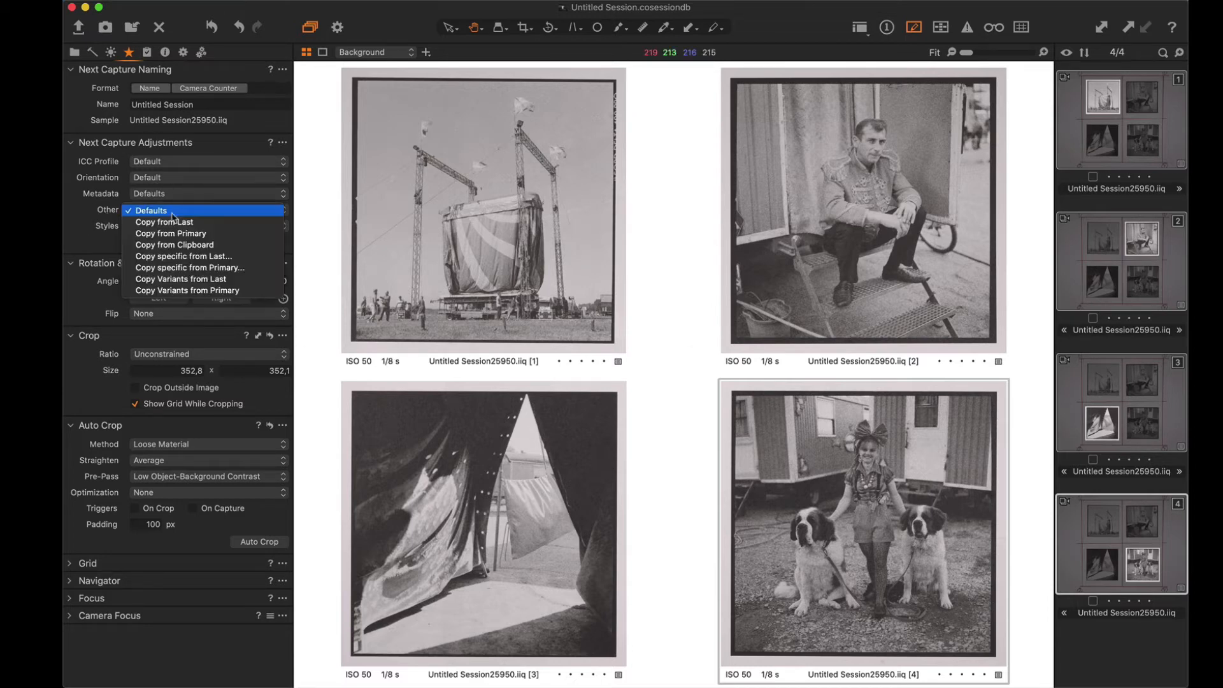
pyautogui.click(185, 279)
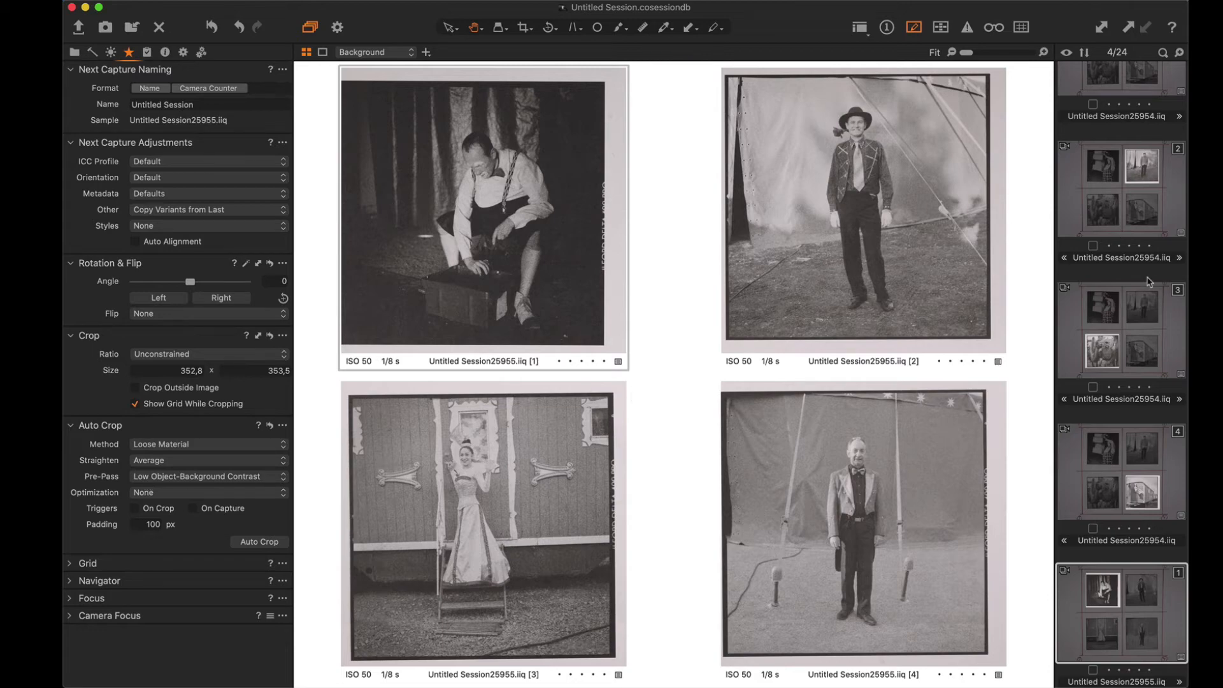
# Step: Look through the thumbnails from Untitled Session25950.iiq to Untitled Session25955.iiq to check the four cropped variants of each capture
pyautogui.scroll(-2, 1143, 356)
pyautogui.scroll(6, 1143, 357)
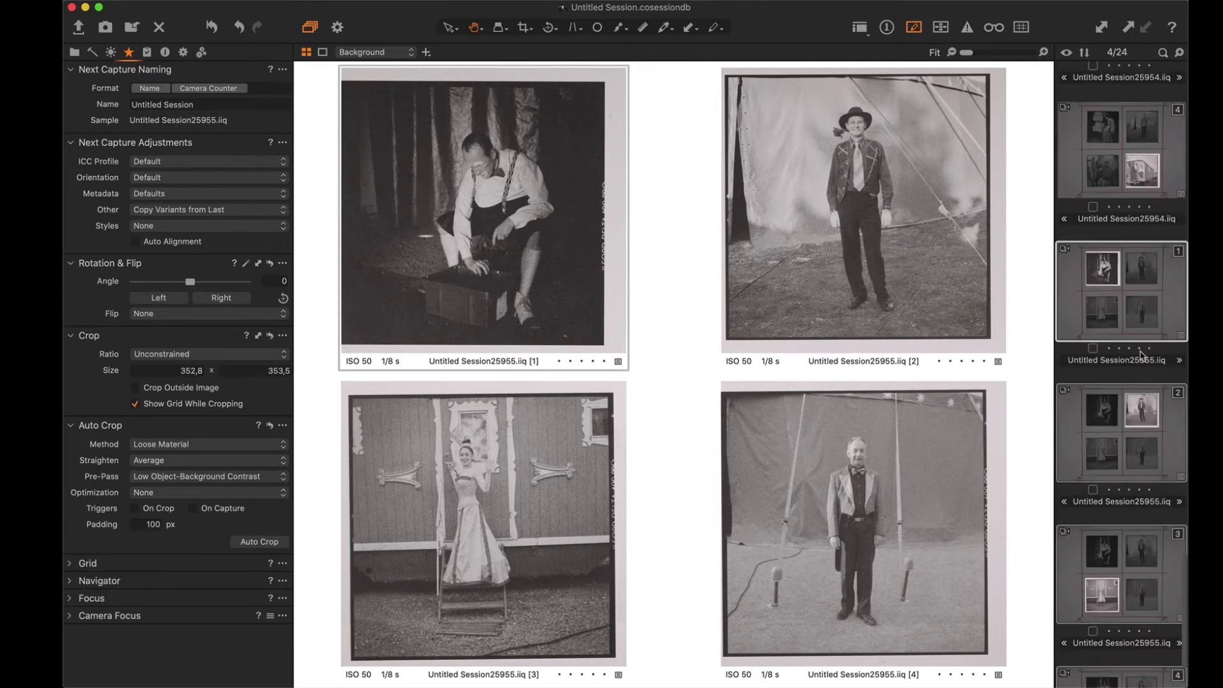
pyautogui.scroll(15, 1142, 357)
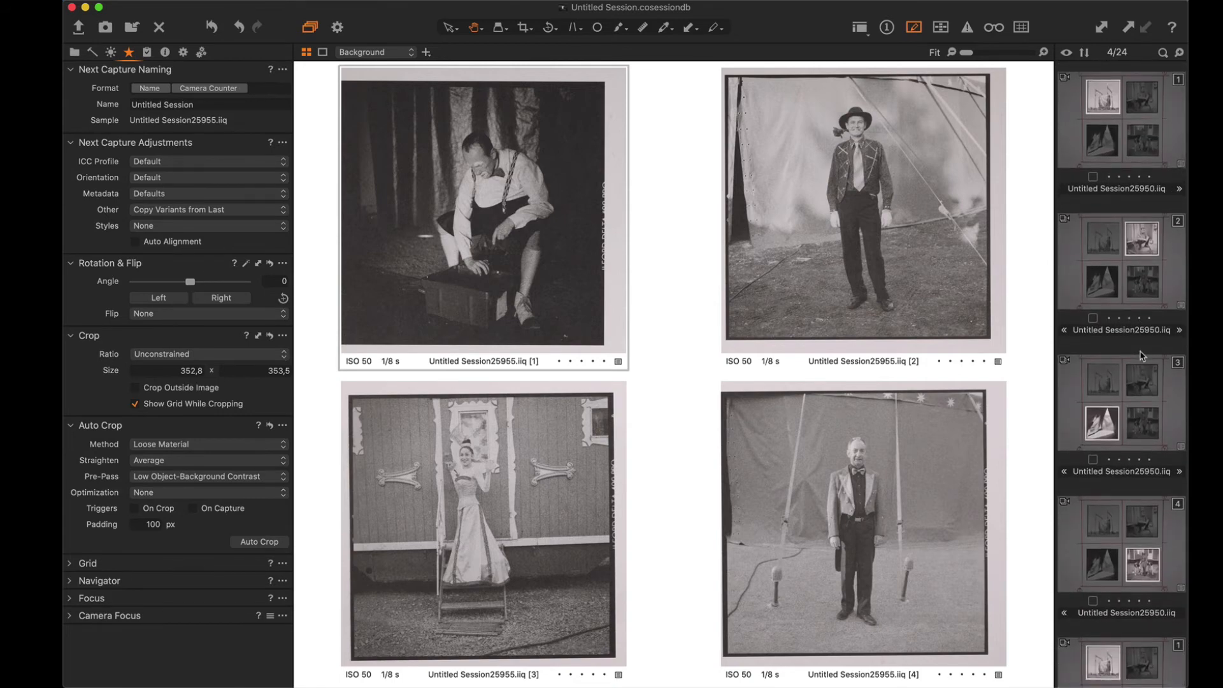
pyautogui.scroll(-20, 1144, 382)
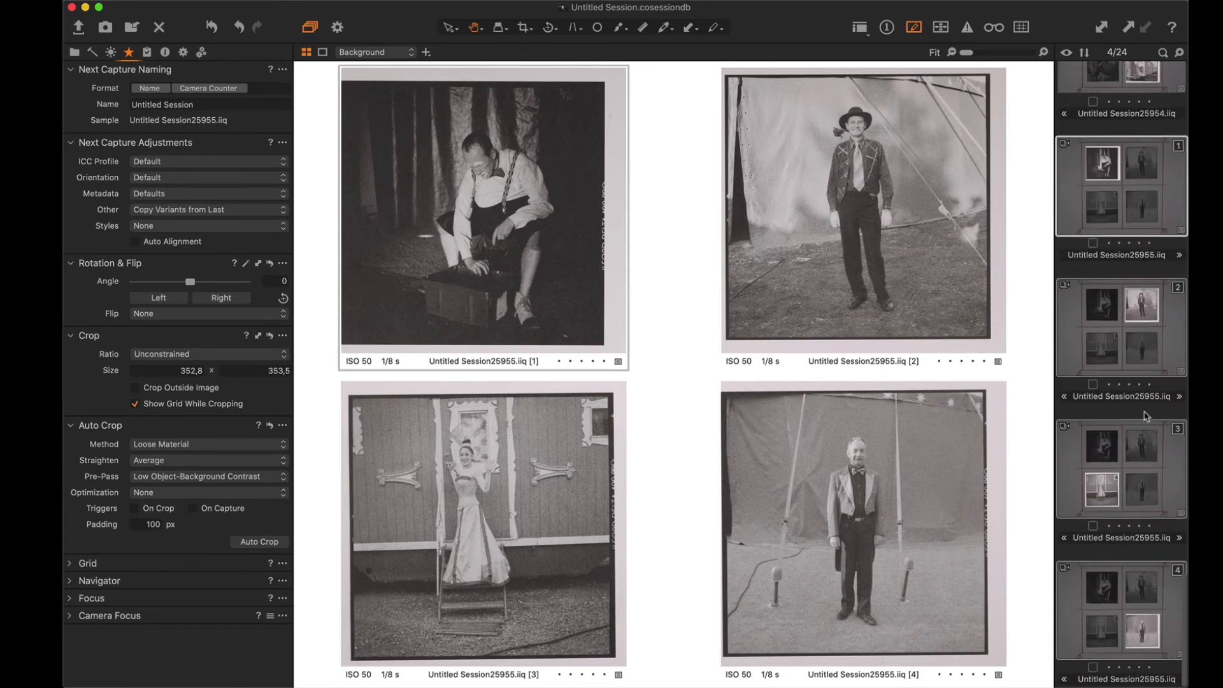
# Step: Reselect all four variants of Untitled Session25955.iiq to view their individual print crops side by side
pyautogui.keyDown('super'); pyautogui.click(1147, 502); pyautogui.keyUp('super')
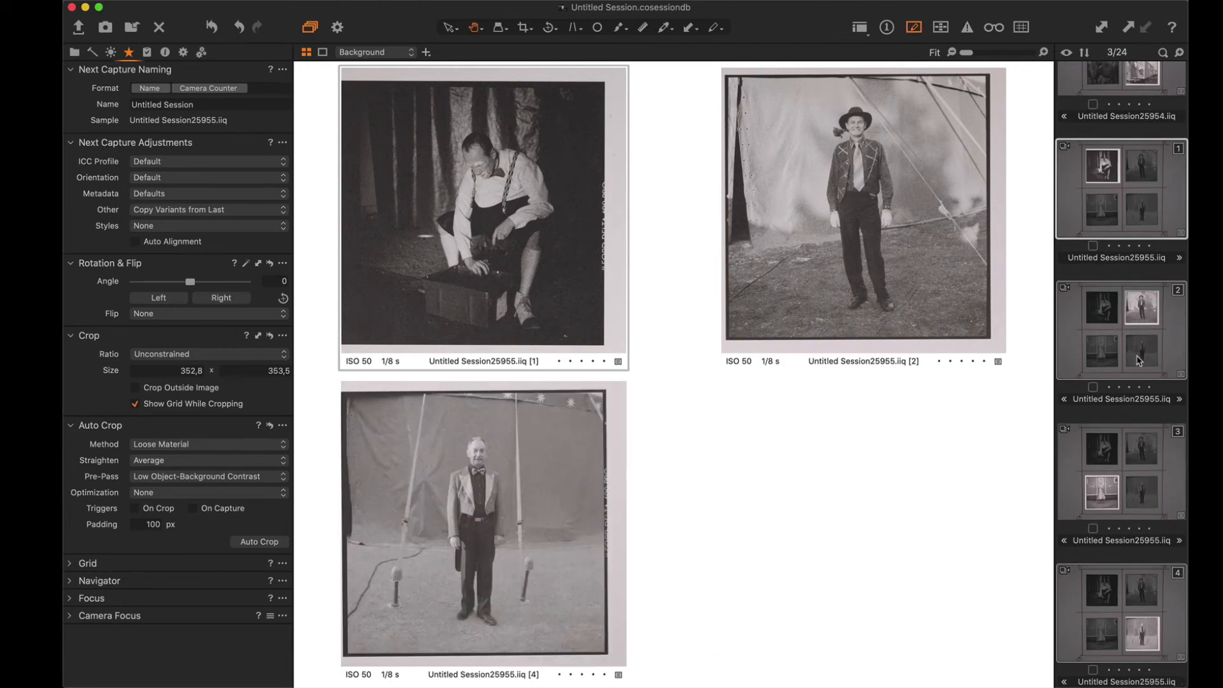
pyautogui.keyDown('super'); pyautogui.click(1140, 361); pyautogui.keyUp('super')
pyautogui.click(1145, 422)
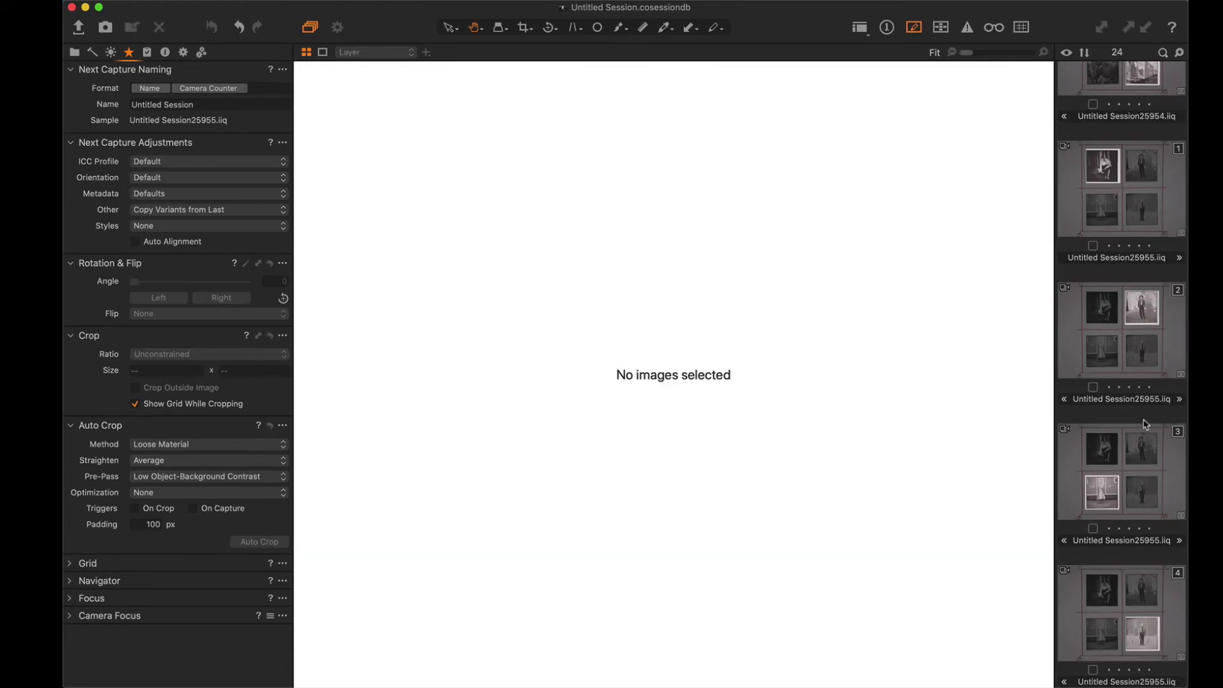
pyautogui.click(1137, 585)
pyautogui.keyDown('super'); pyautogui.click(1140, 471); pyautogui.keyUp('super')
pyautogui.keyDown('super'); pyautogui.click(1134, 332); pyautogui.keyUp('super')
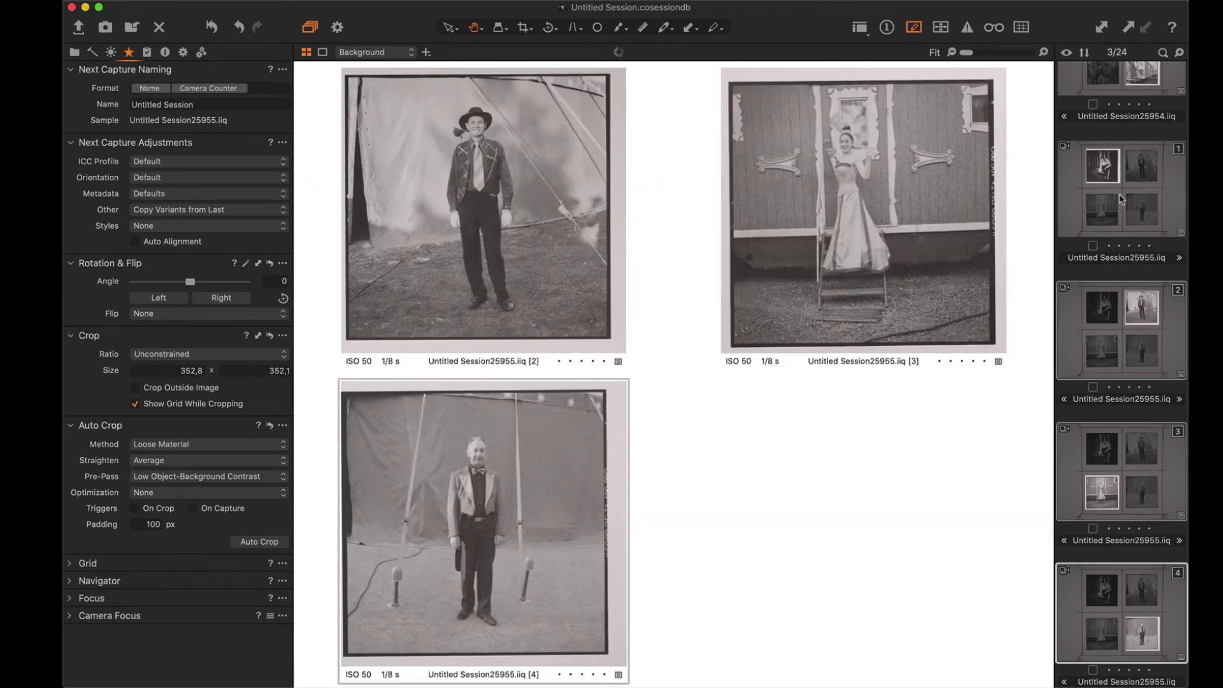
pyautogui.keyDown('super'); pyautogui.click(1122, 198); pyautogui.keyUp('super')
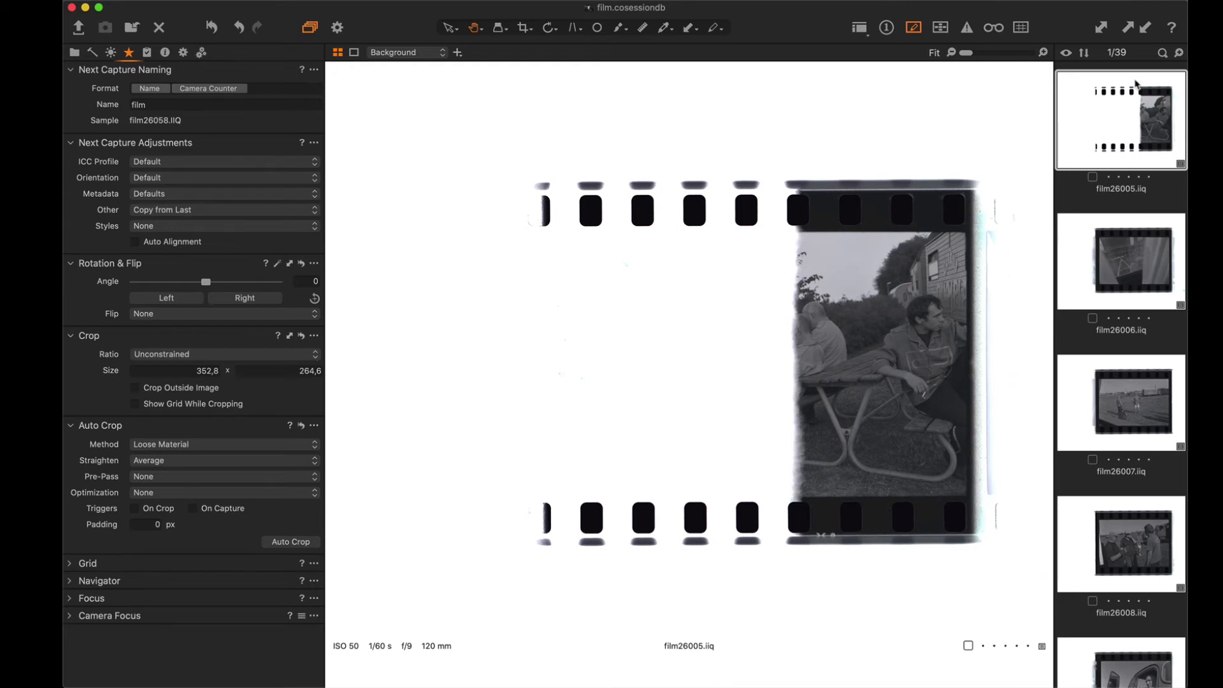
# Step: Look through the captured frames in the film session and set the Auto Crop method to Roll Film - Fixed Size
pyautogui.scroll(-15, 1138, 248)
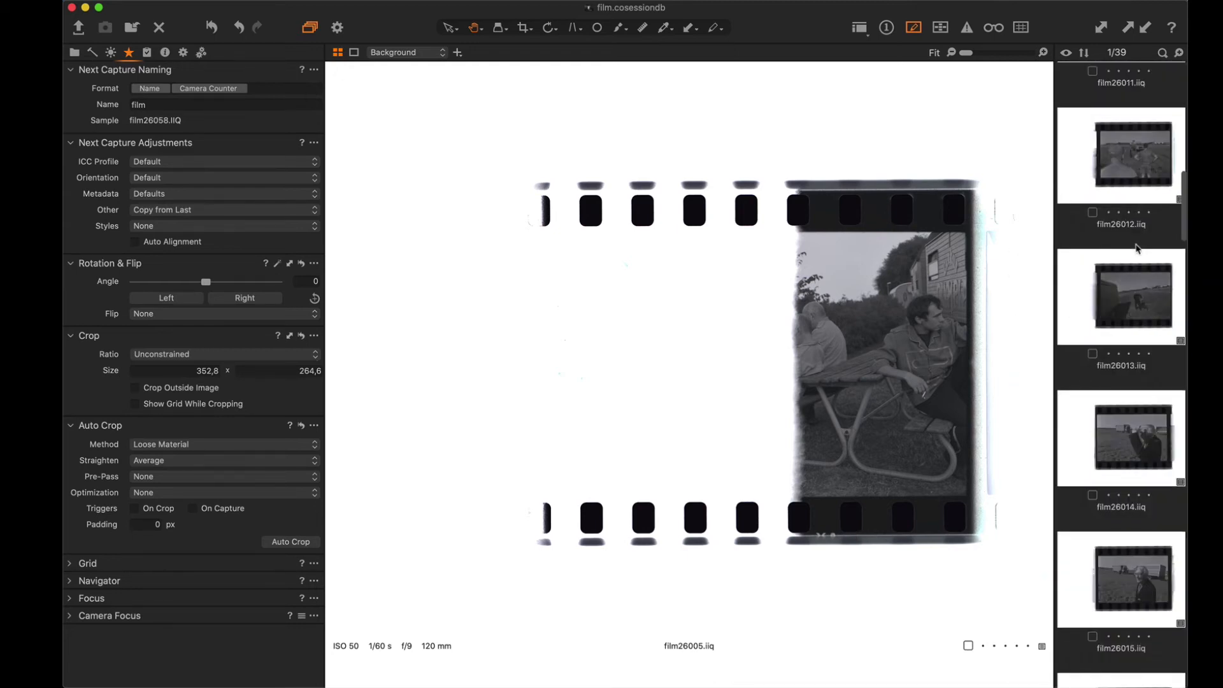
pyautogui.scroll(-20, 1137, 248)
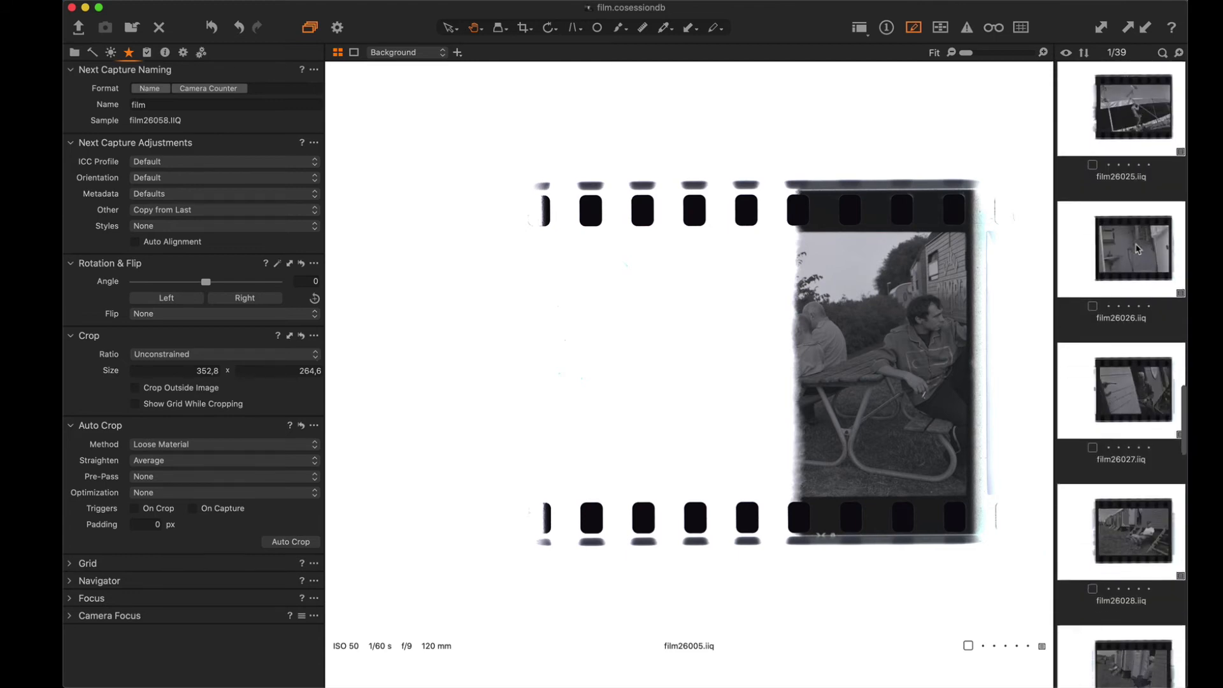
pyautogui.scroll(-20, 1139, 249)
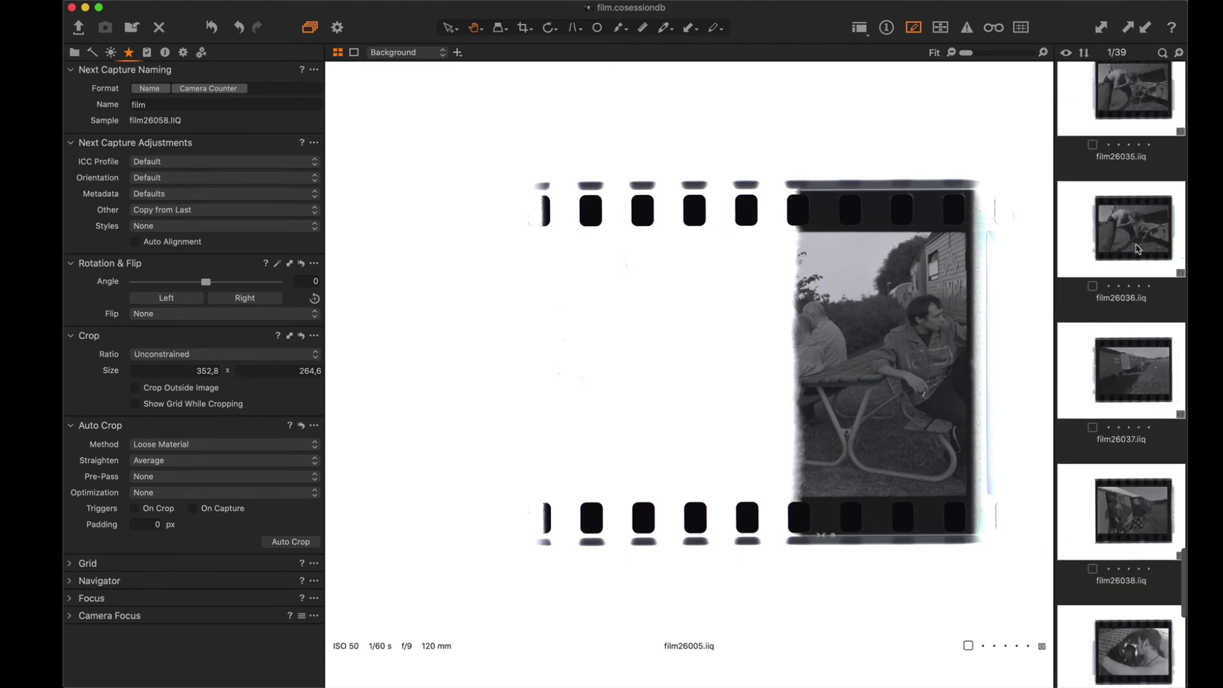
pyautogui.scroll(20, 1139, 248)
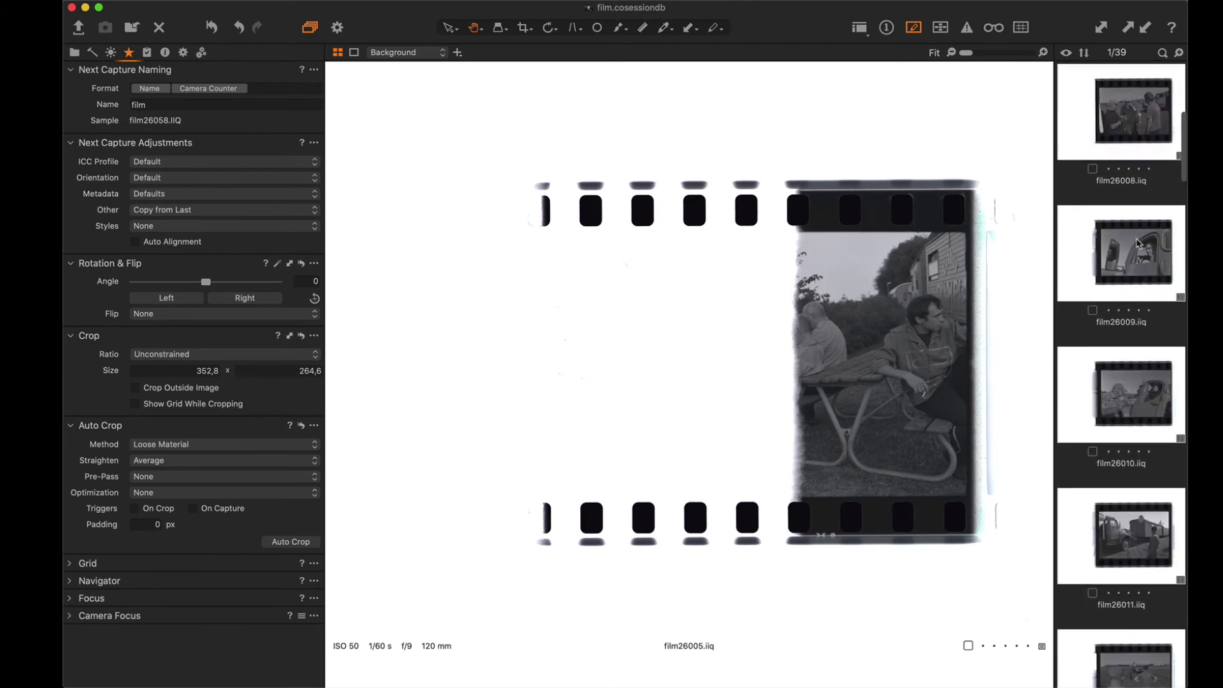
pyautogui.scroll(5, 1139, 243)
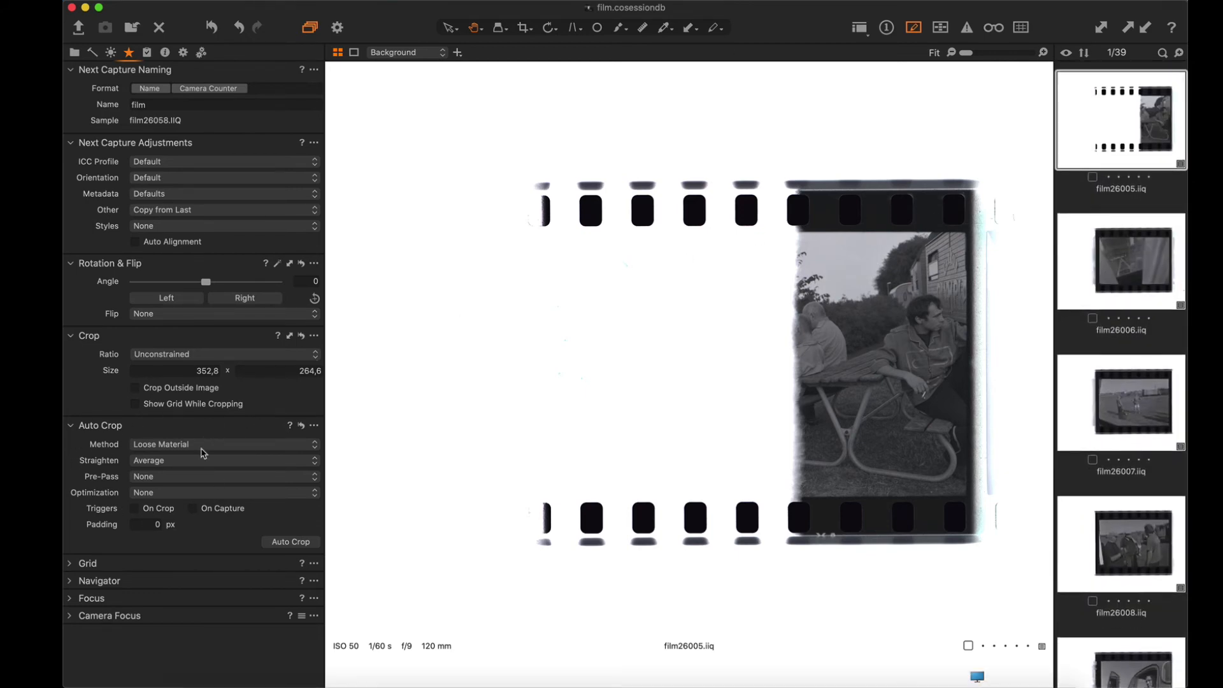
pyautogui.click(203, 446)
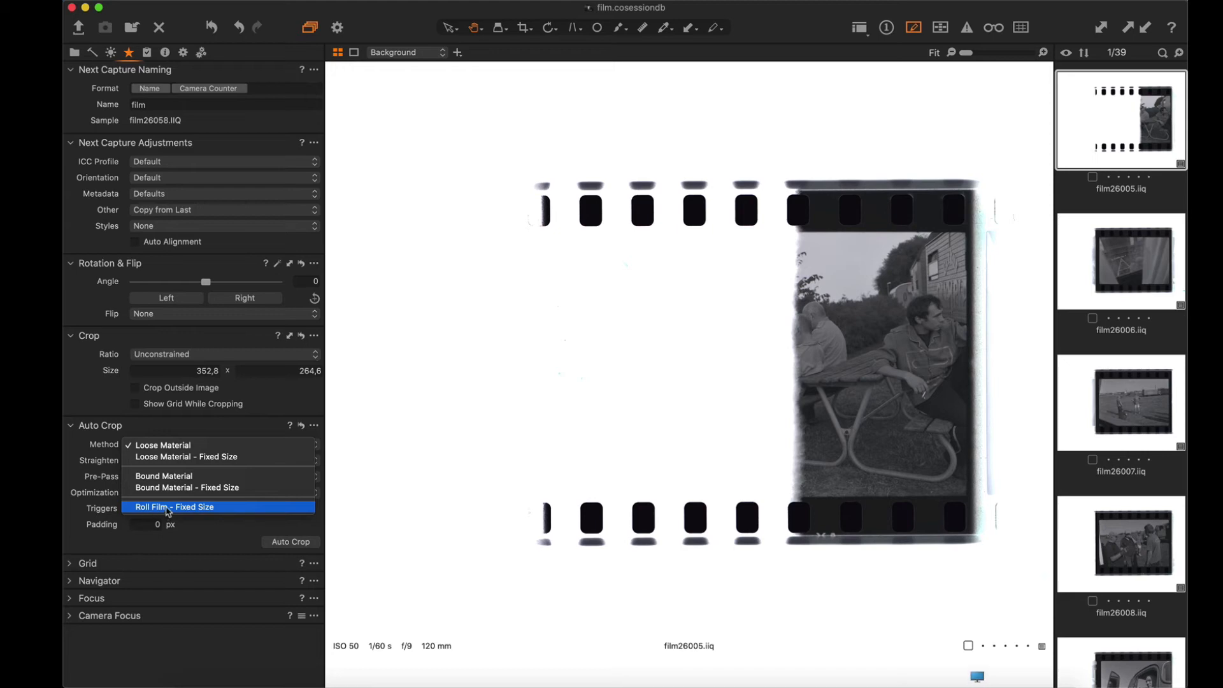
pyautogui.click(167, 509)
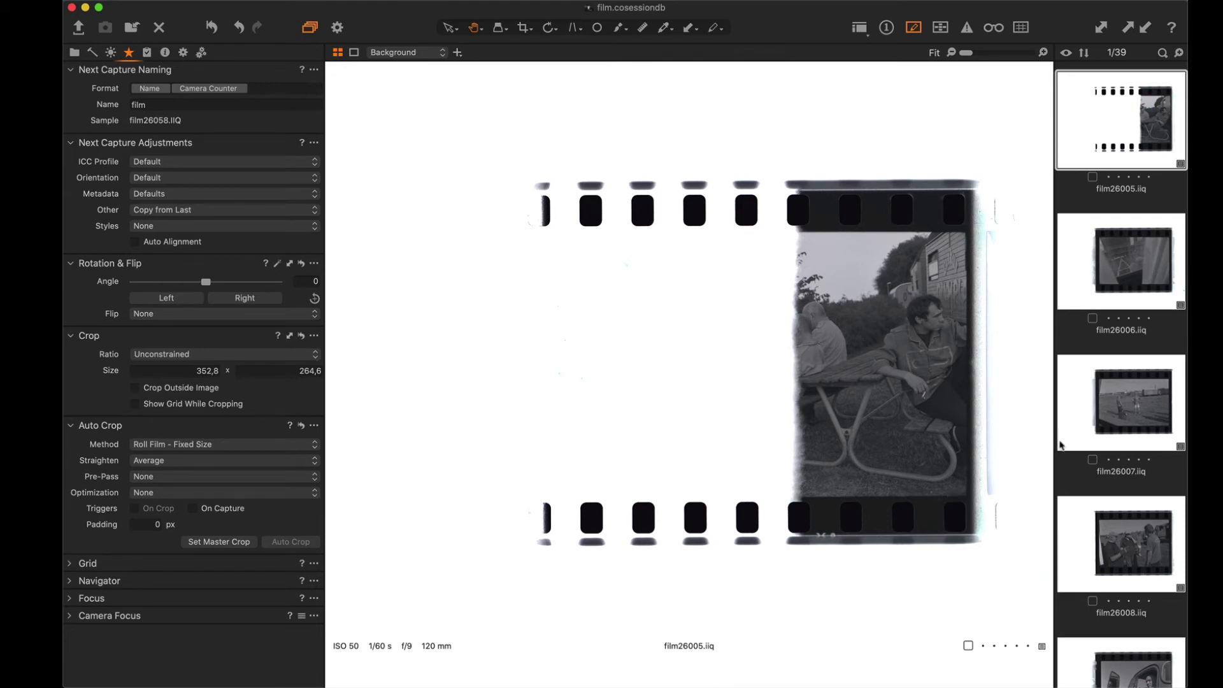
# Step: Compare frames film26006.iiq and film26005.iiq, and set the Auto Crop optimization to Auto Levels on Interior Crop
pyautogui.click(1122, 264)
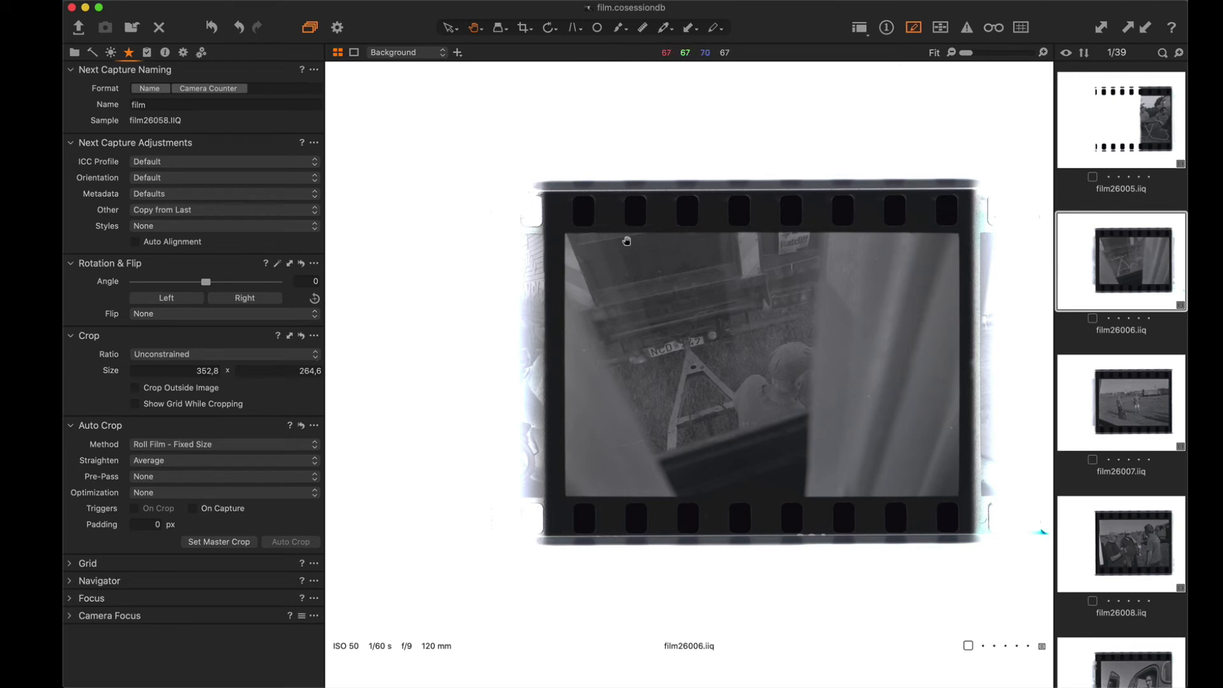
pyautogui.click(1159, 125)
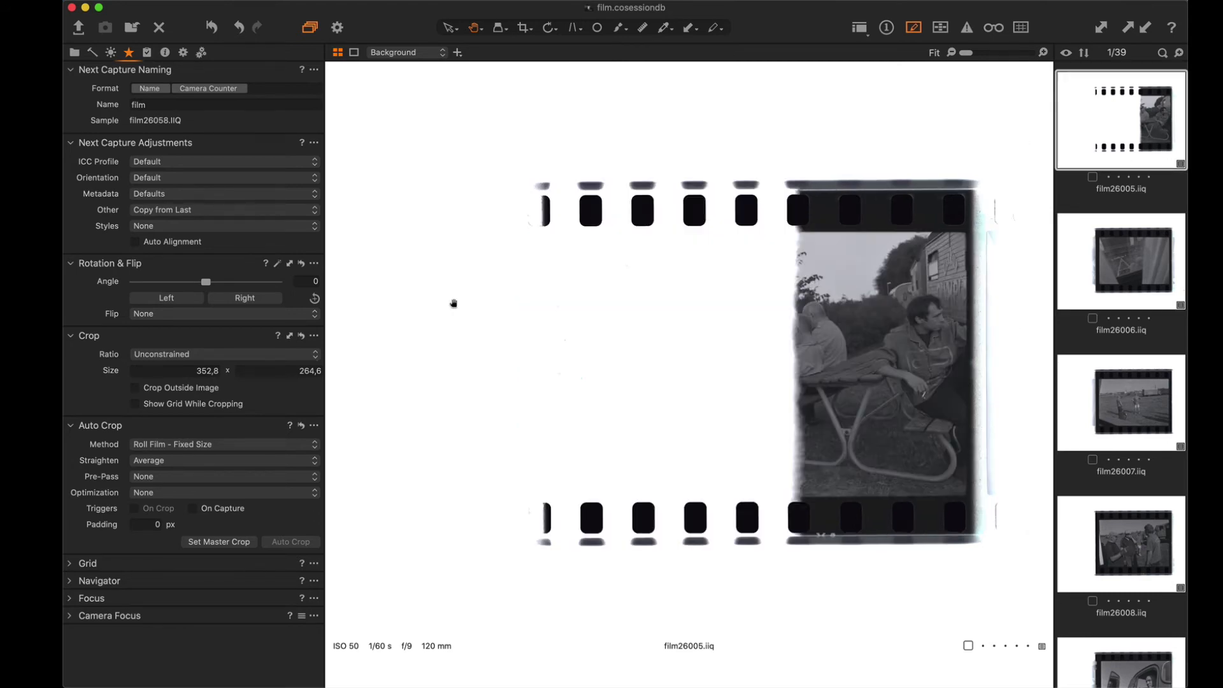
pyautogui.click(183, 444)
pyautogui.click(184, 446)
pyautogui.click(160, 494)
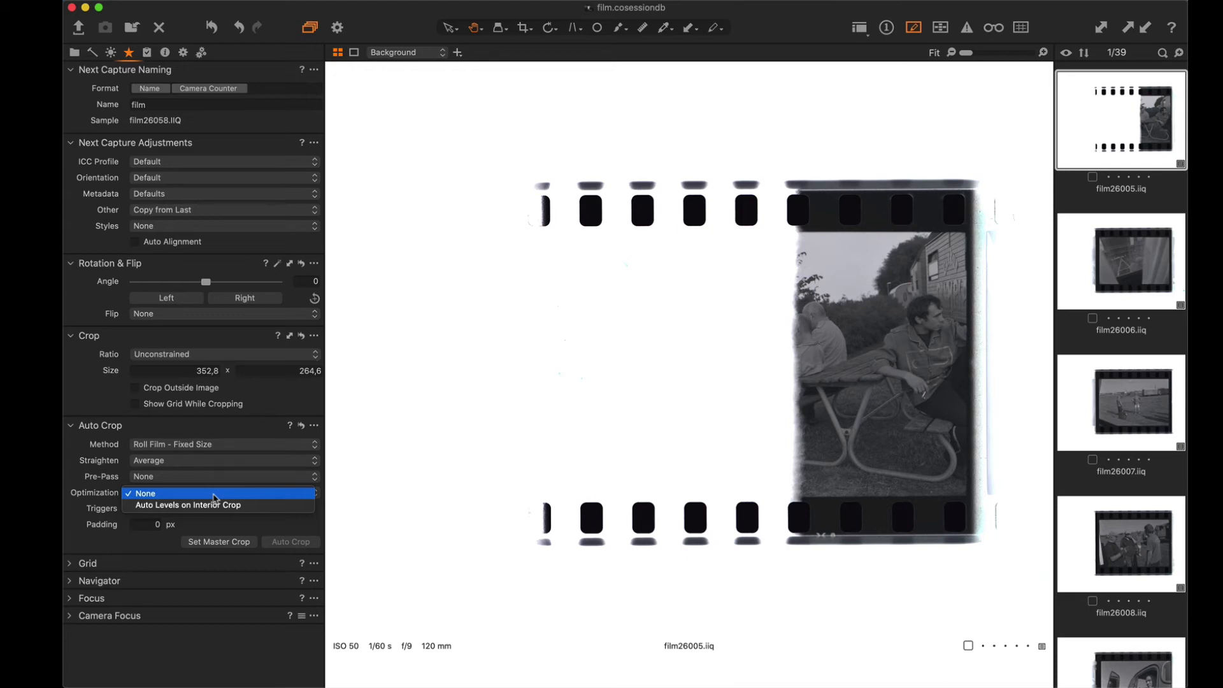
pyautogui.click(155, 509)
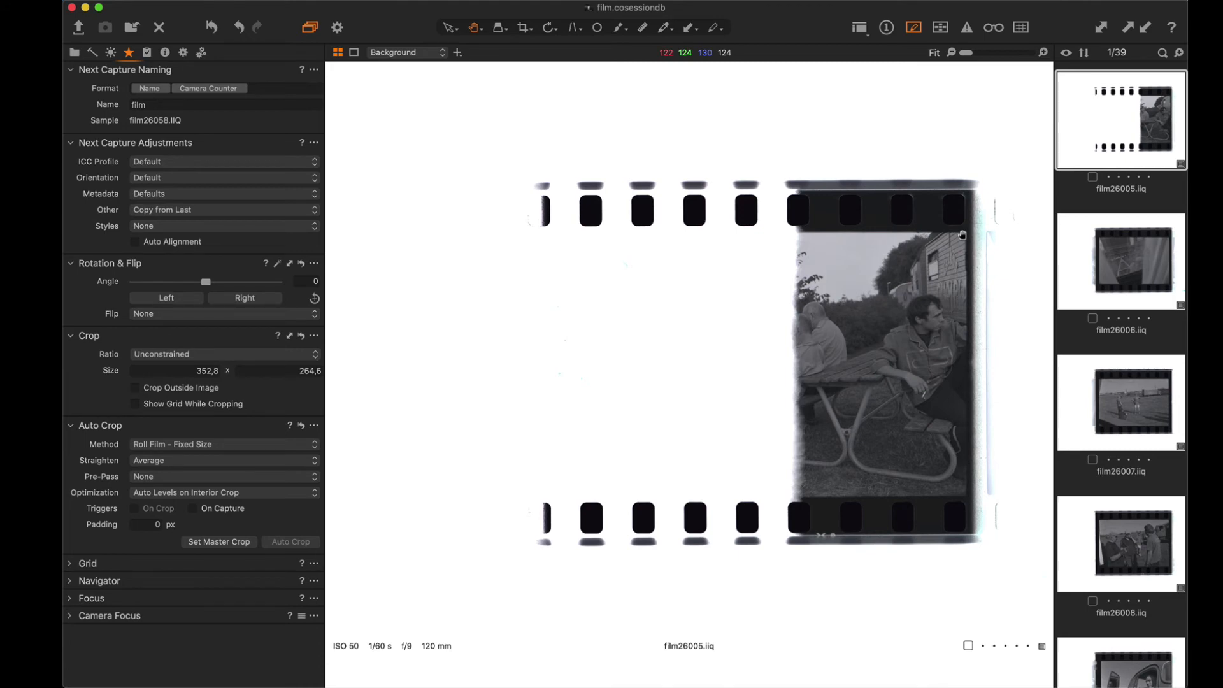
# Step: Check the Levels tool's channel mode in the exposure preferences, keeping Red, Green, and Blue Channels
pyautogui.click(136, 1)
pyautogui.click(148, 25)
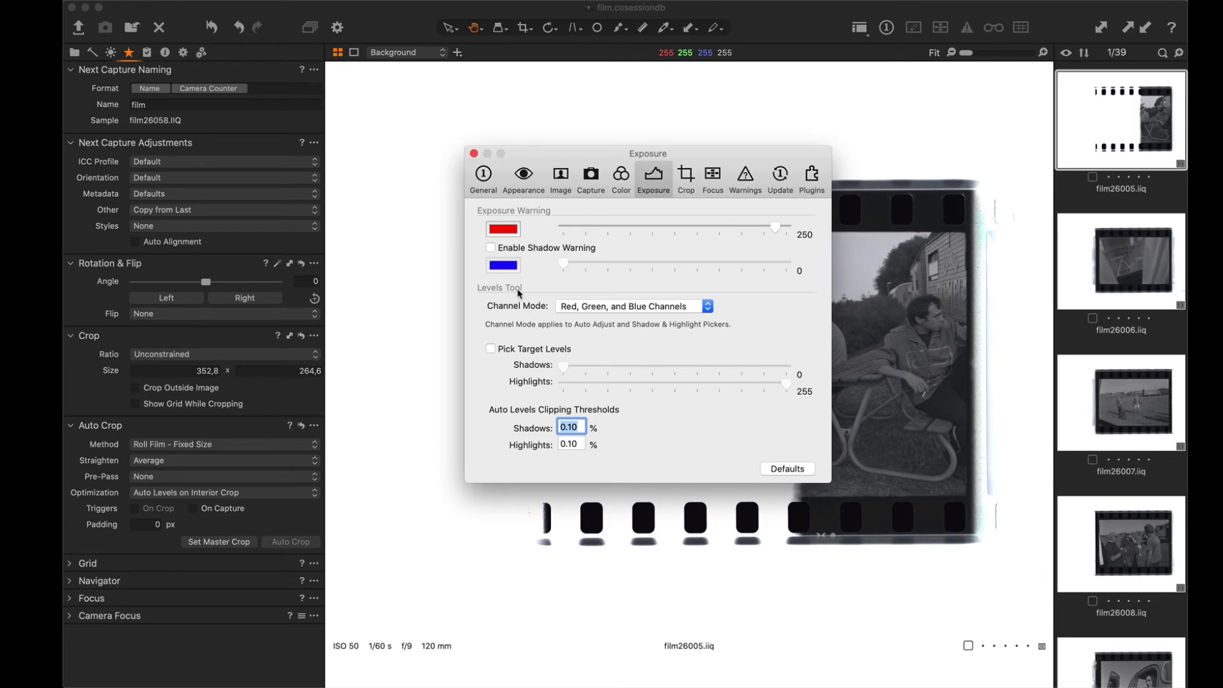
pyautogui.click(635, 312)
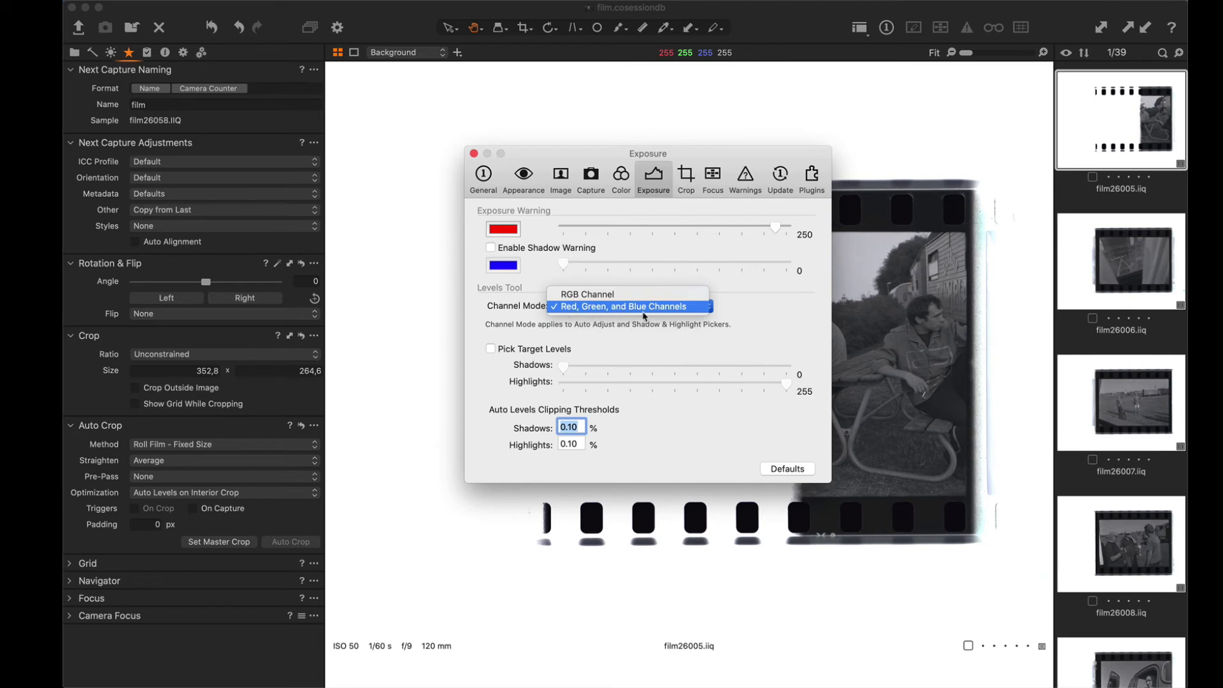
pyautogui.click(680, 311)
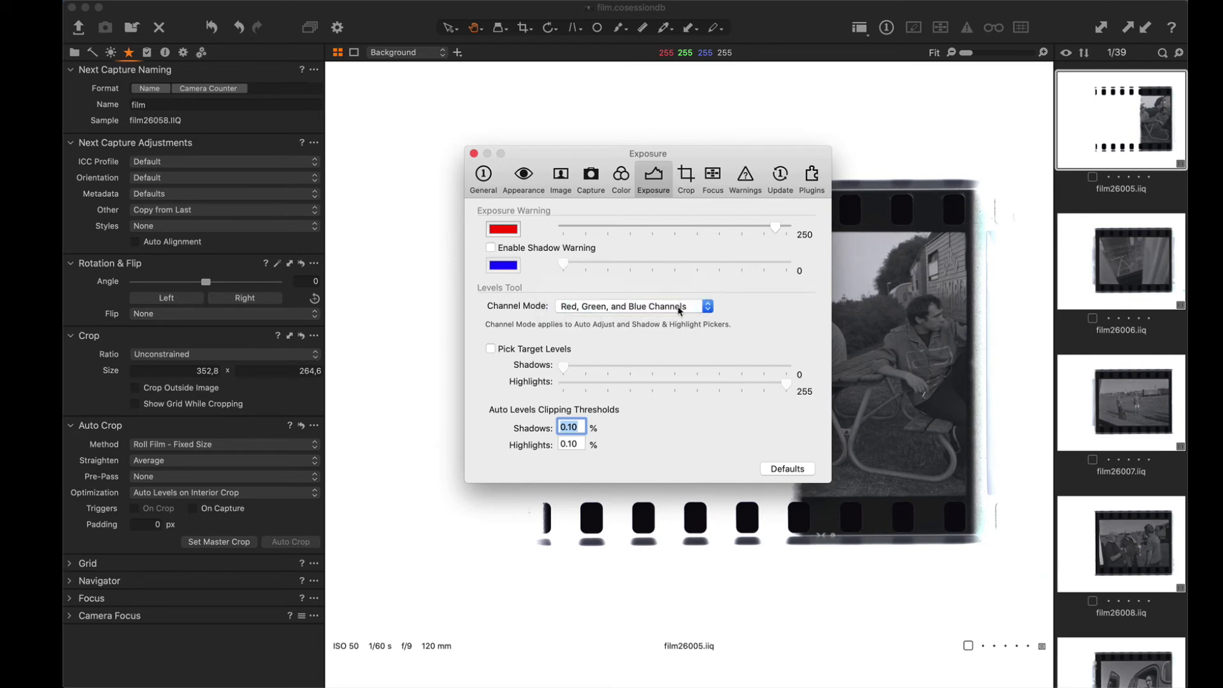
pyautogui.click(474, 153)
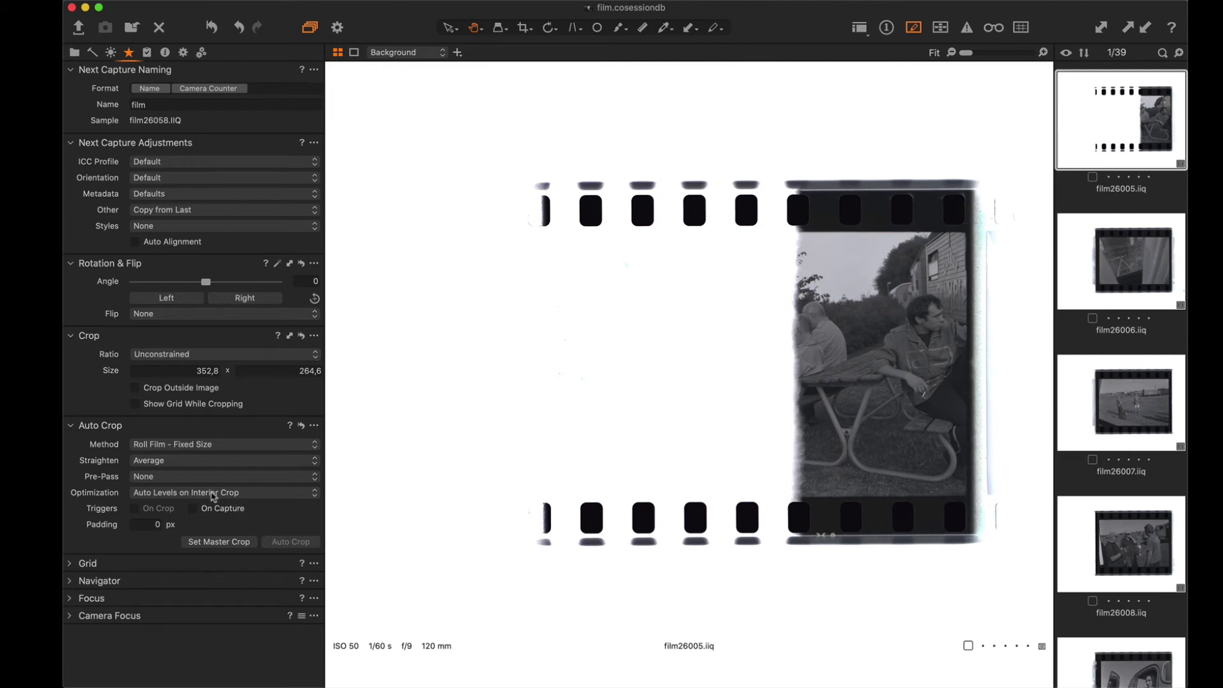
# Step: Crop film26009.iiq to the picture area inside the film borders, about 352.8 x 237.3 mm, and set it as the master crop
pyautogui.click(1142, 284)
pyautogui.scroll(-5, 1147, 274)
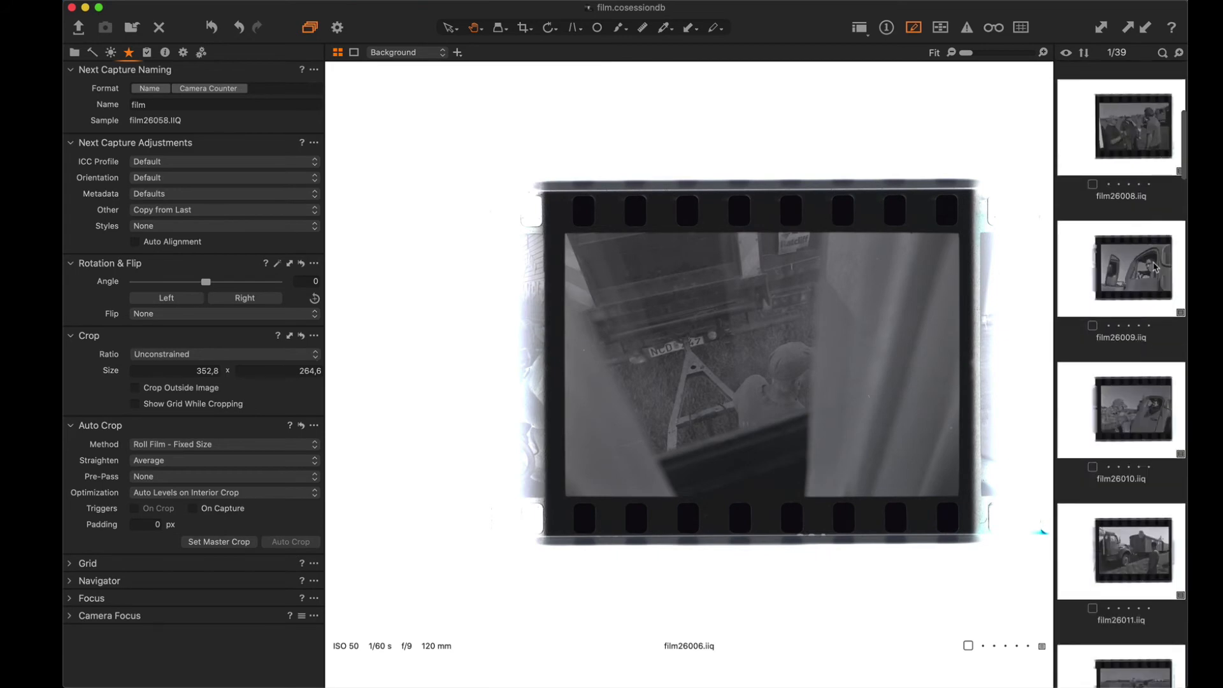
pyautogui.click(1155, 267)
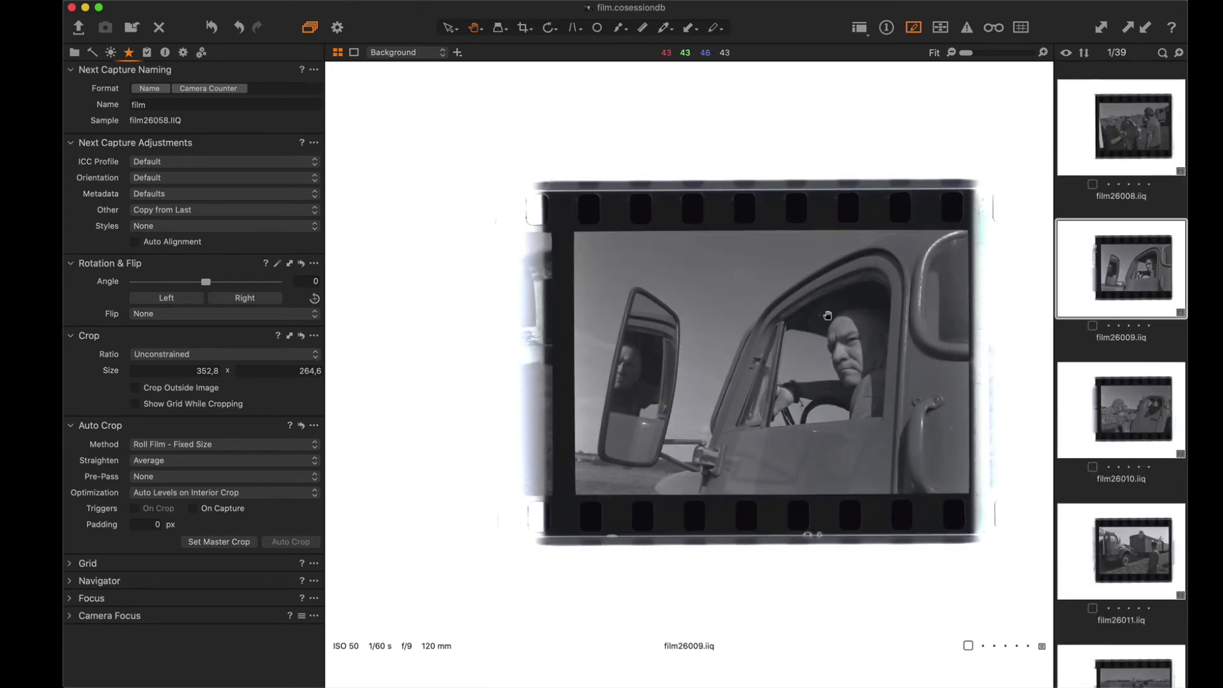
pyautogui.moveTo(966, 52); pyautogui.dragTo(975, 53)
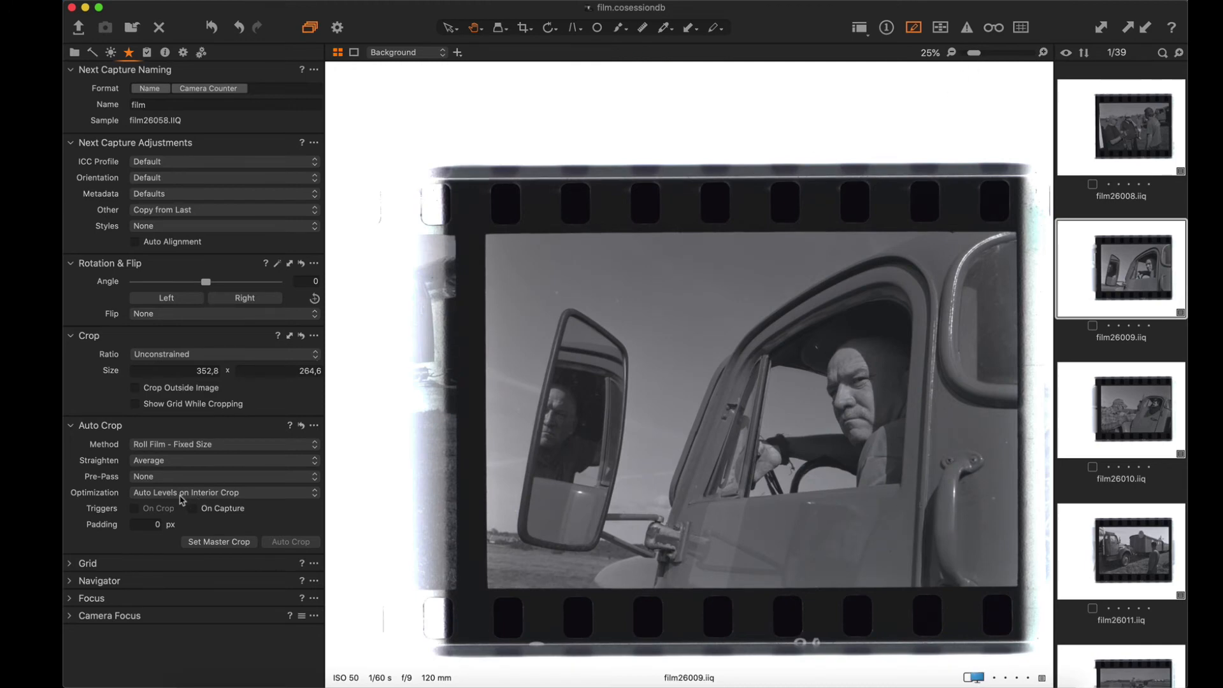
pyautogui.click(524, 28)
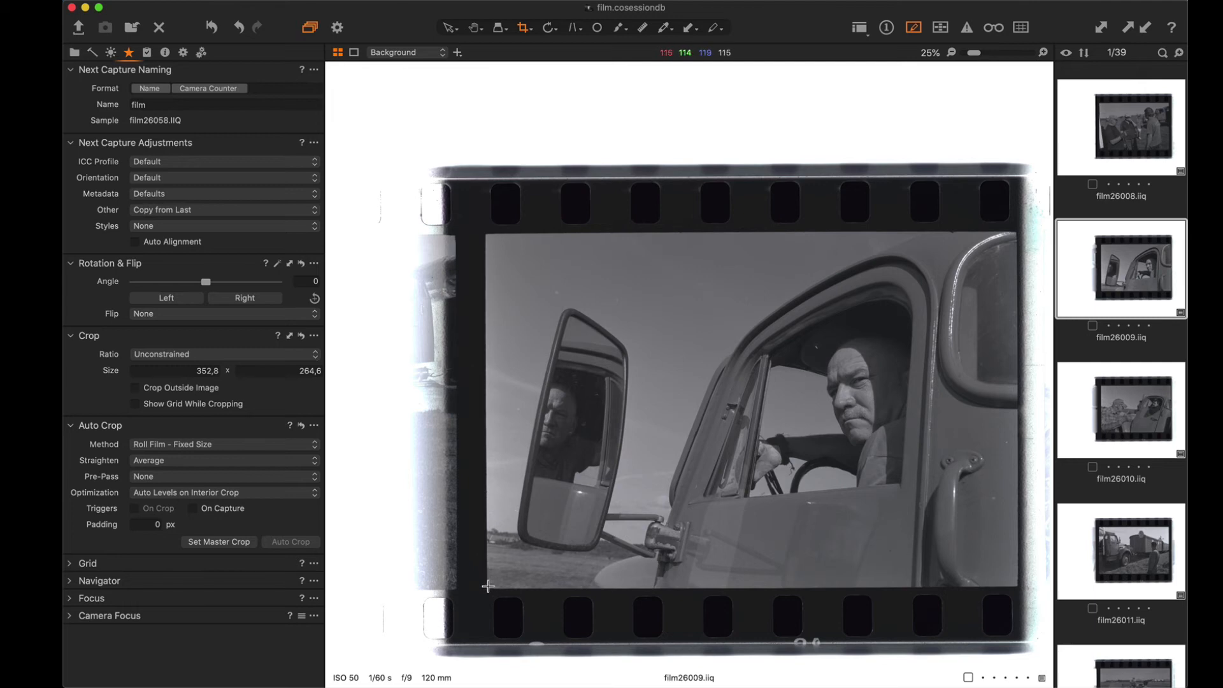
pyautogui.moveTo(488, 586); pyautogui.dragTo(1014, 232)
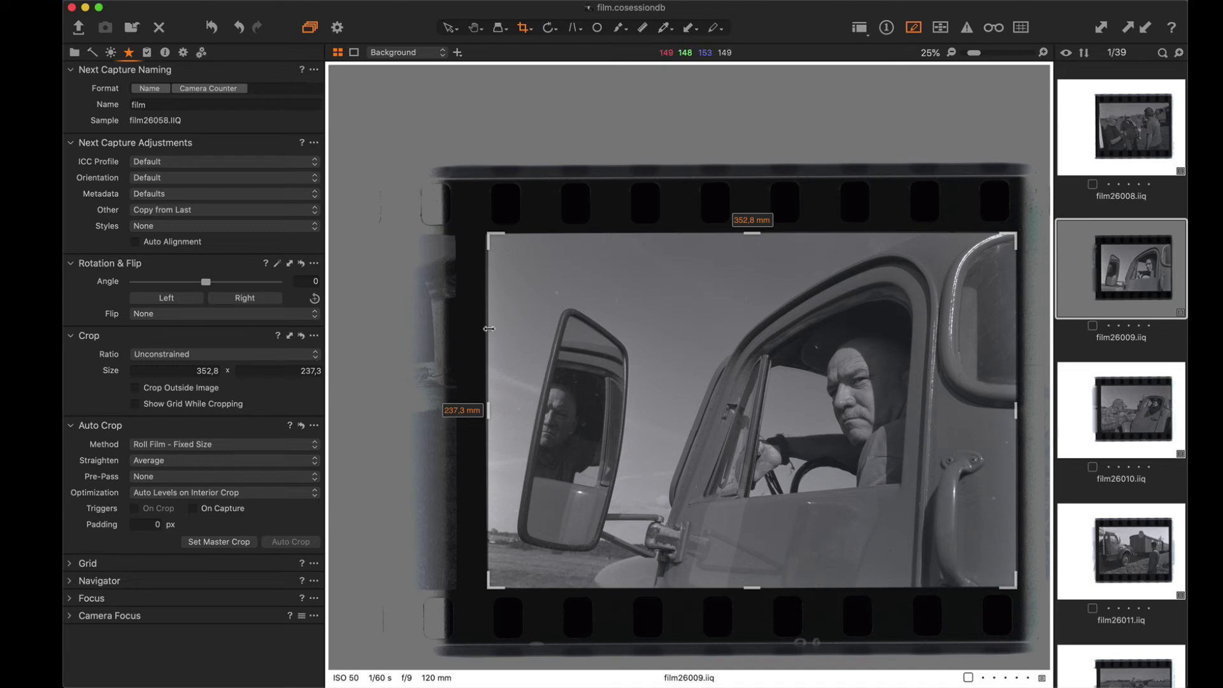
pyautogui.click(226, 545)
# Step: Select all the film frames, check their red, green and blue levels, and run Auto Crop on the whole selection
pyautogui.press('super+a')
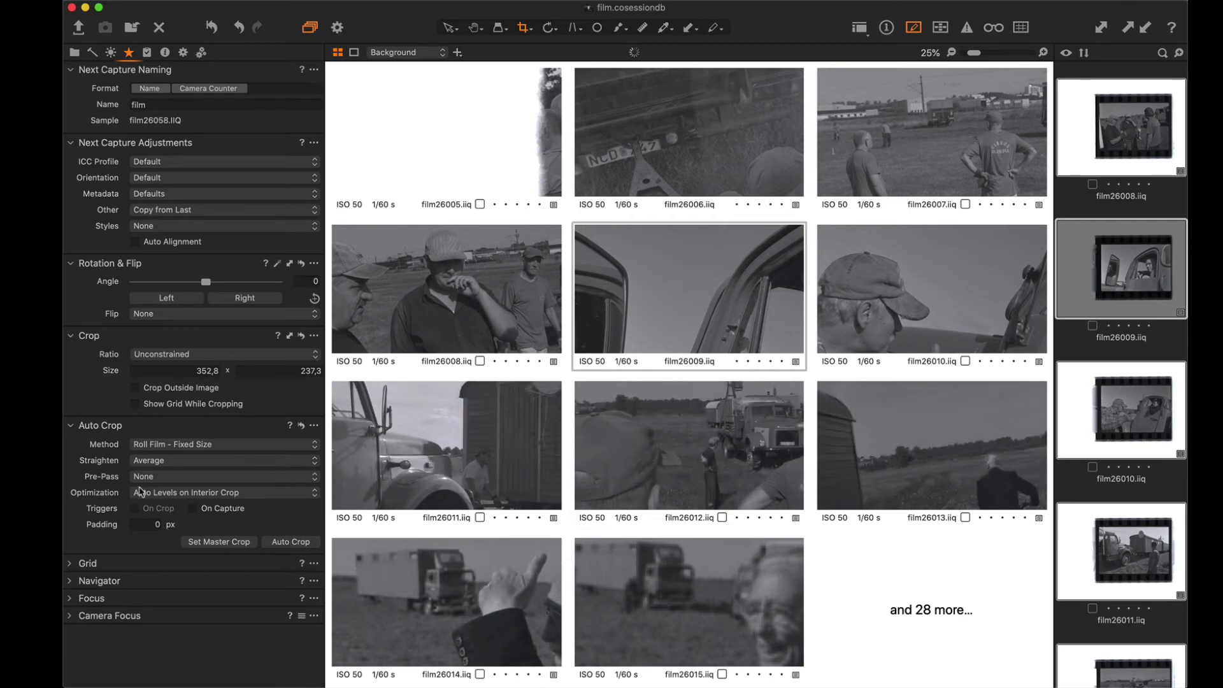
pyautogui.click(74, 52)
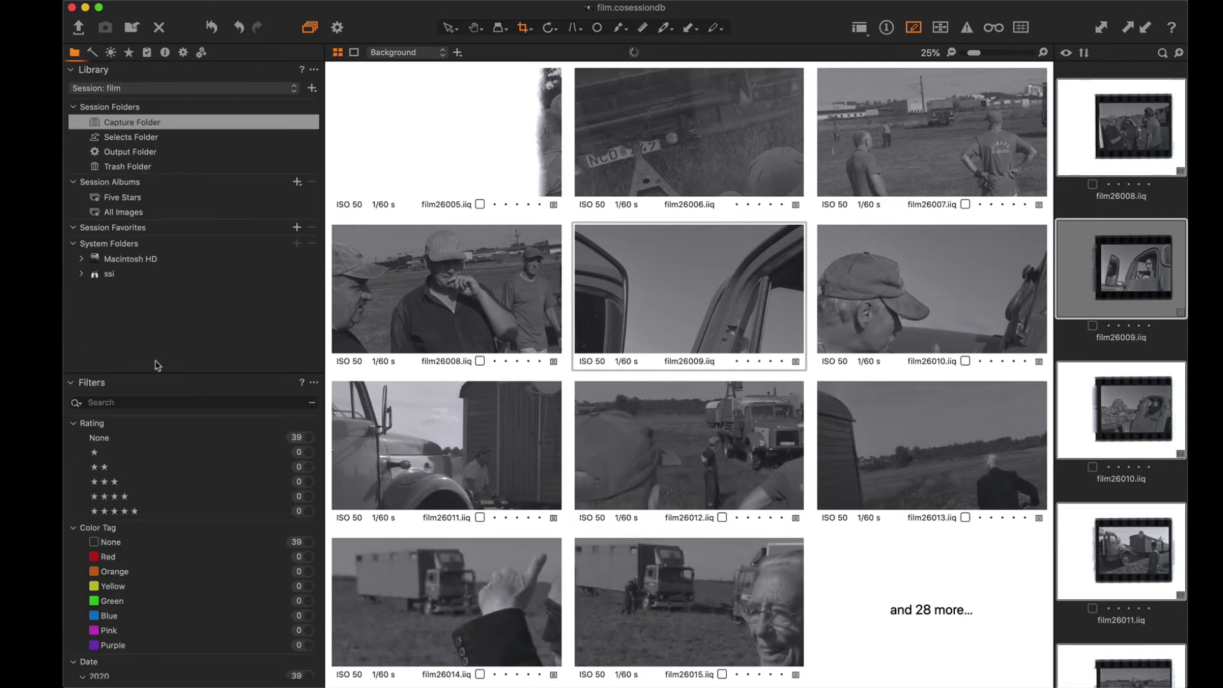
pyautogui.click(93, 52)
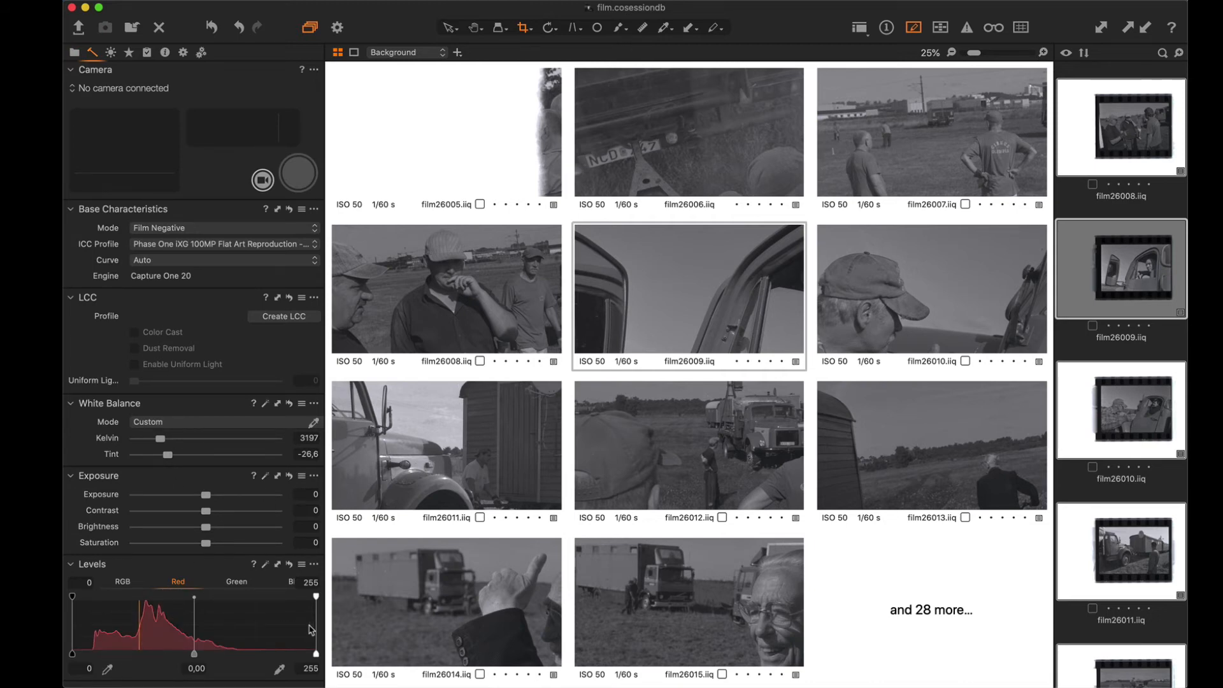
pyautogui.click(230, 582)
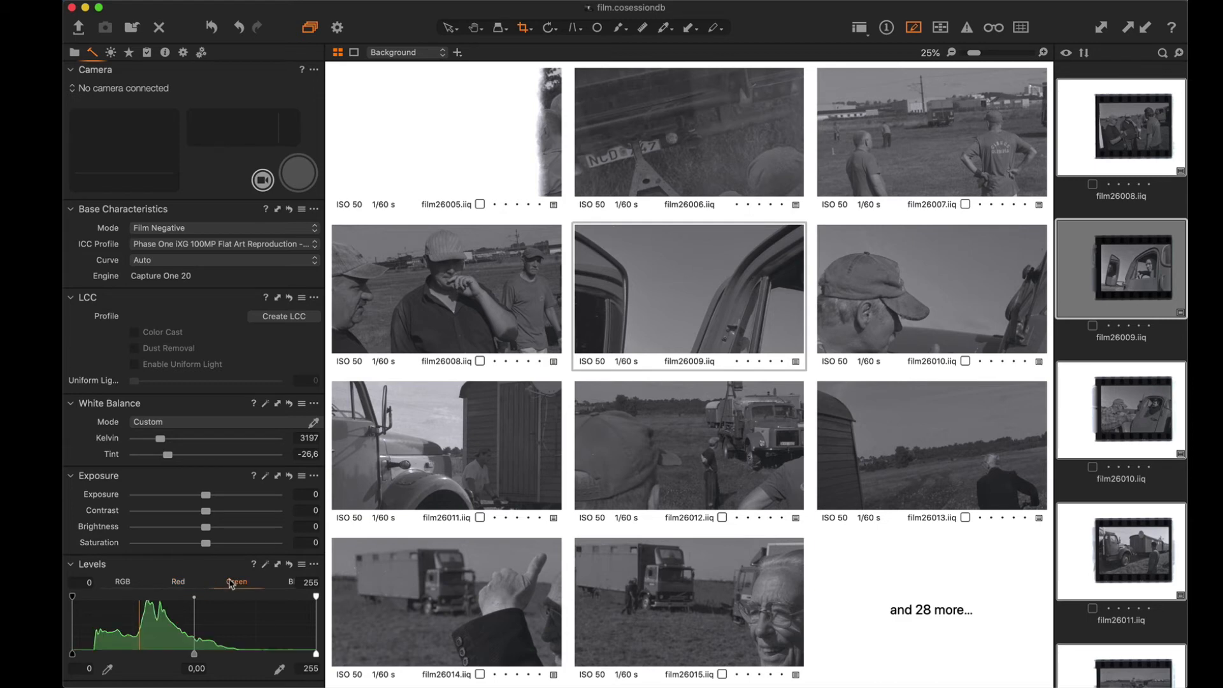
pyautogui.click(288, 582)
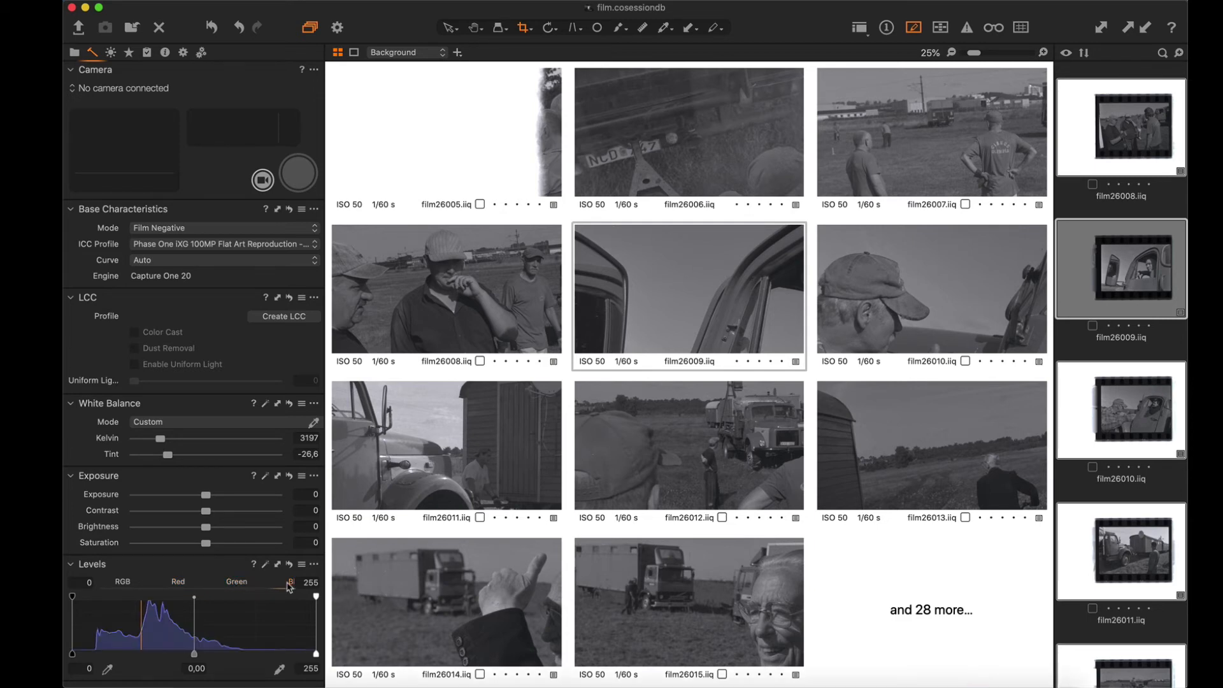
pyautogui.click(129, 52)
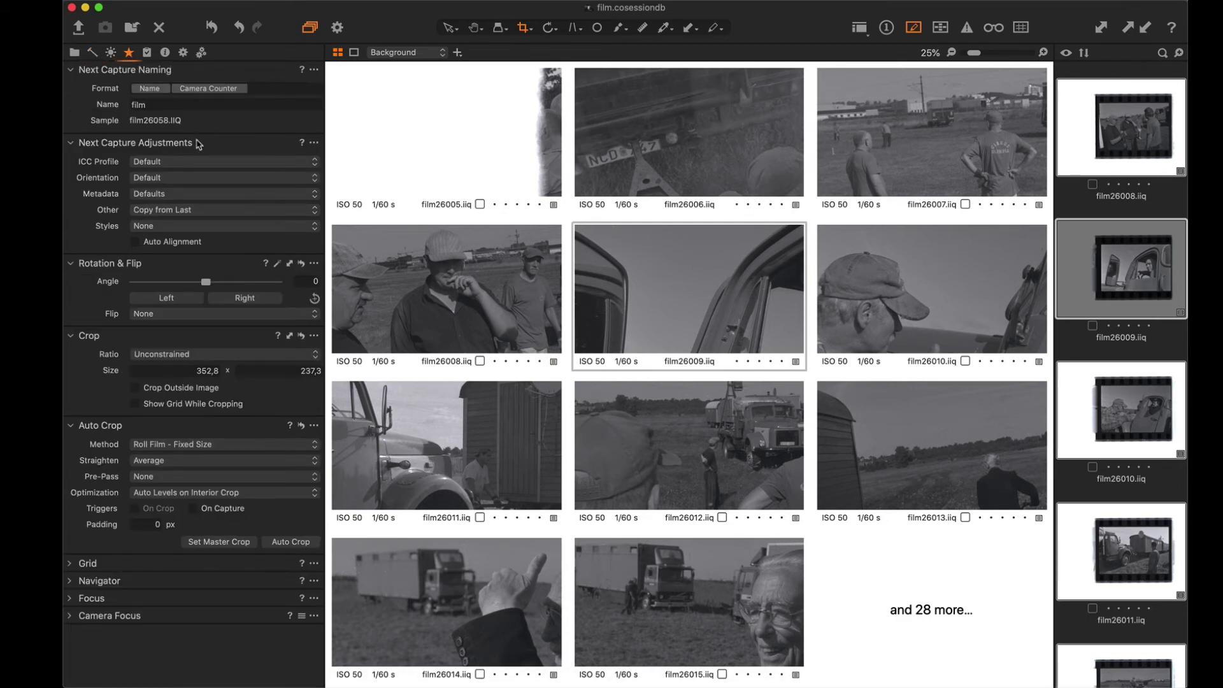
pyautogui.click(286, 543)
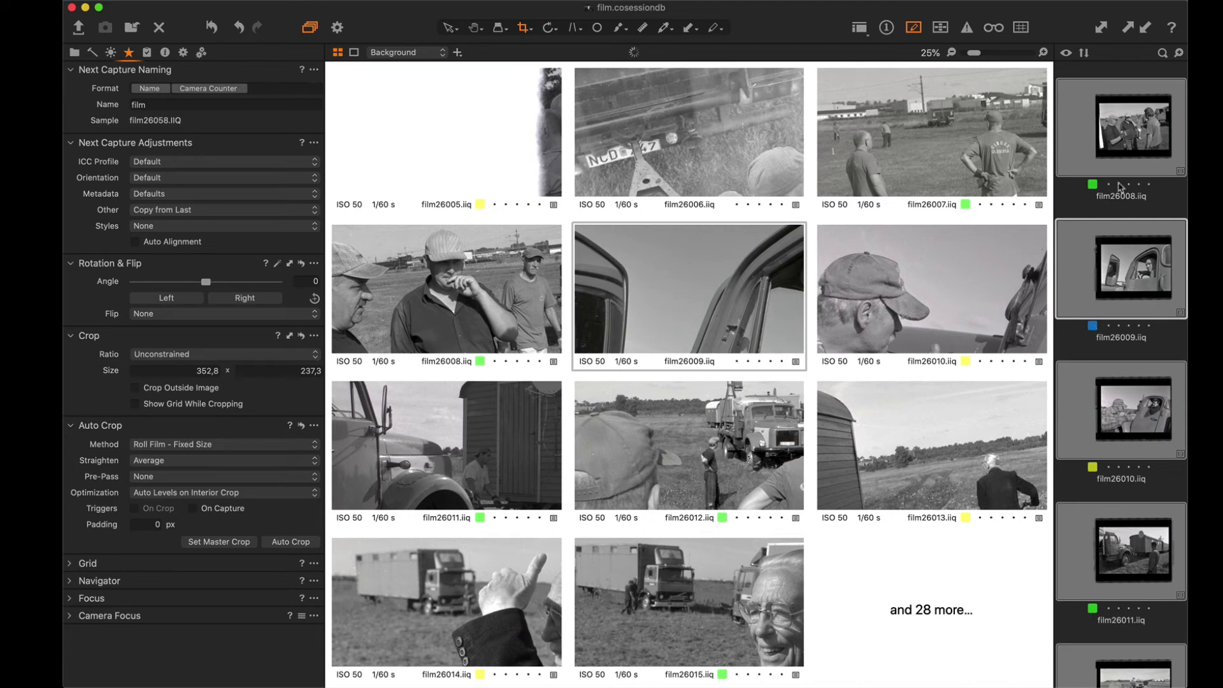
# Step: Inspect the auto-cropped frames film26009.iiq, film26008.iiq and film26010.iiq individually to check the crop placement and levels
pyautogui.click(1121, 186)
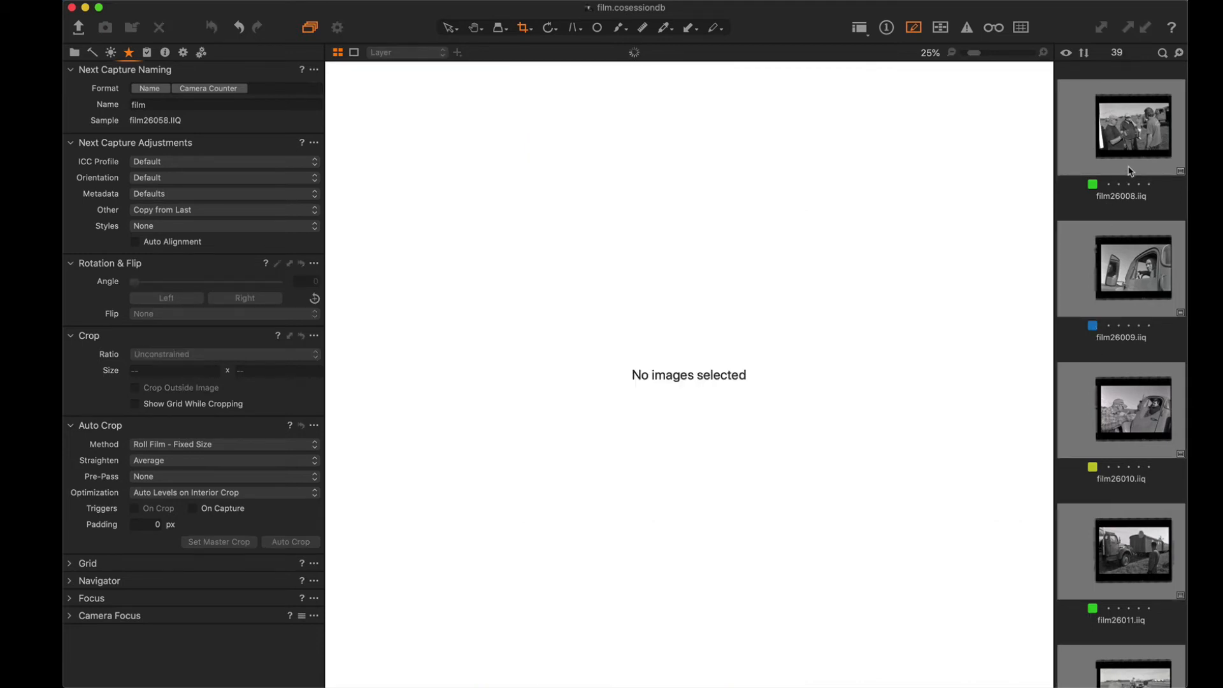
pyautogui.click(1125, 258)
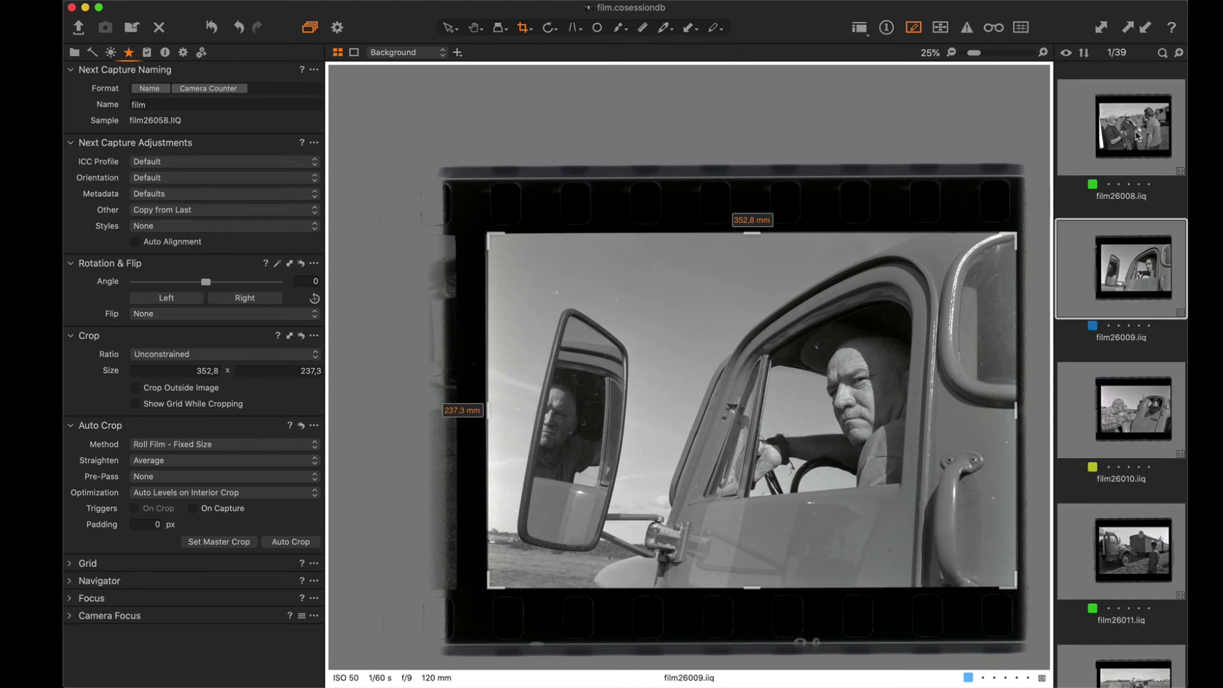
pyautogui.click(1138, 135)
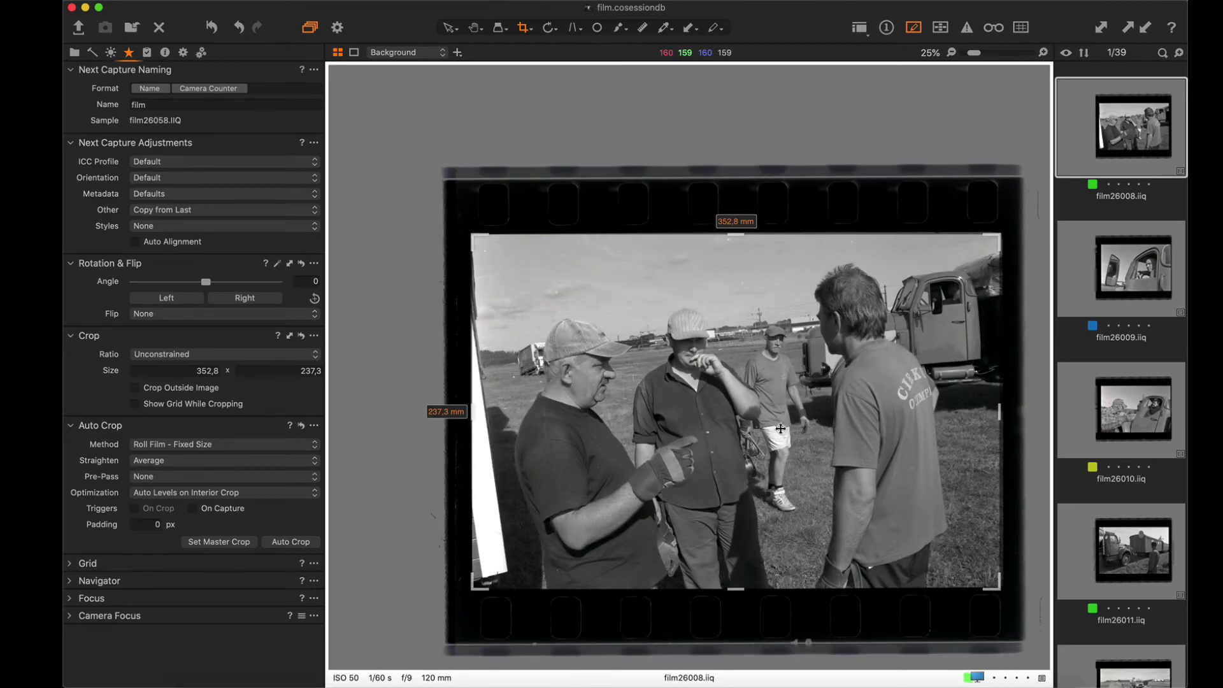
pyautogui.click(1138, 418)
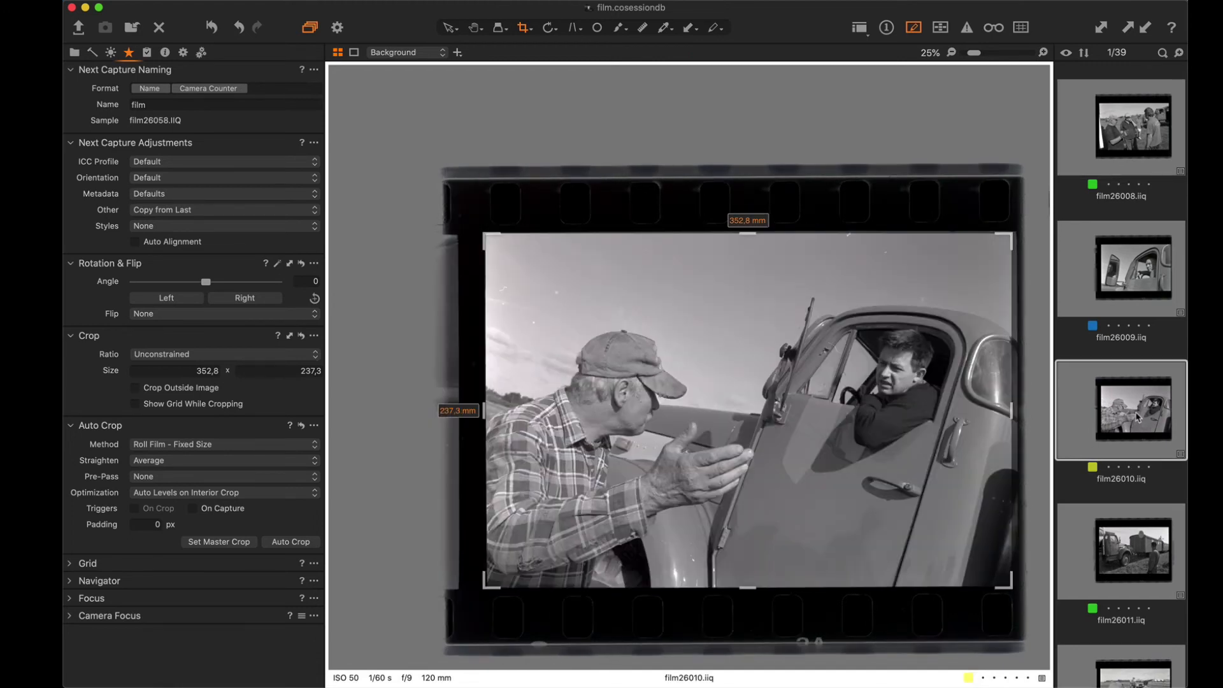
# Step: Review the color tags across the whole film roll and filter the capture folder to only the yellow-tagged frames
pyautogui.scroll(-7, 1138, 417)
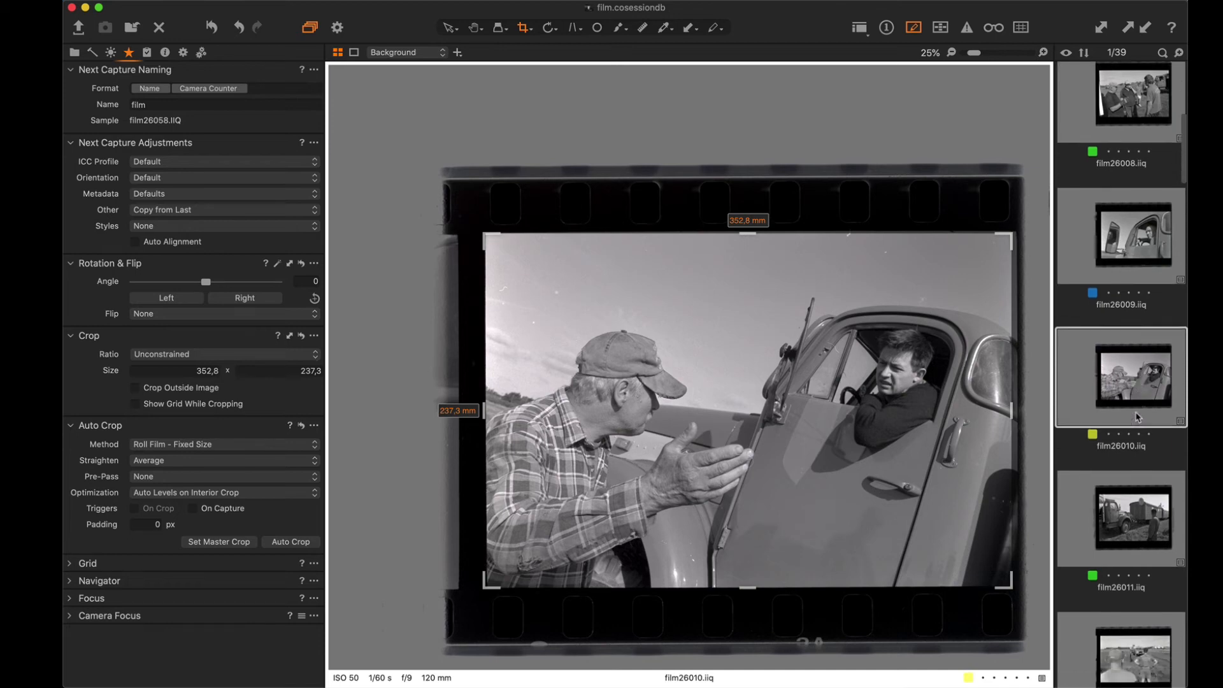
pyautogui.scroll(-12, 1138, 417)
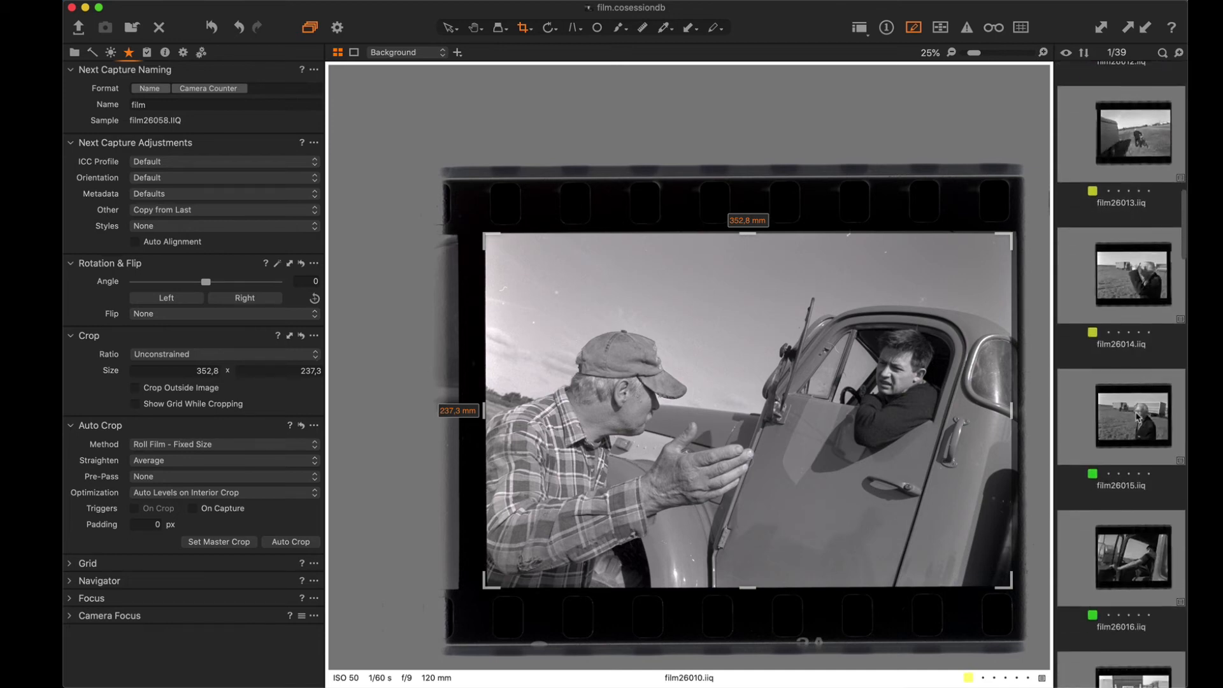
pyautogui.scroll(-10, 1139, 417)
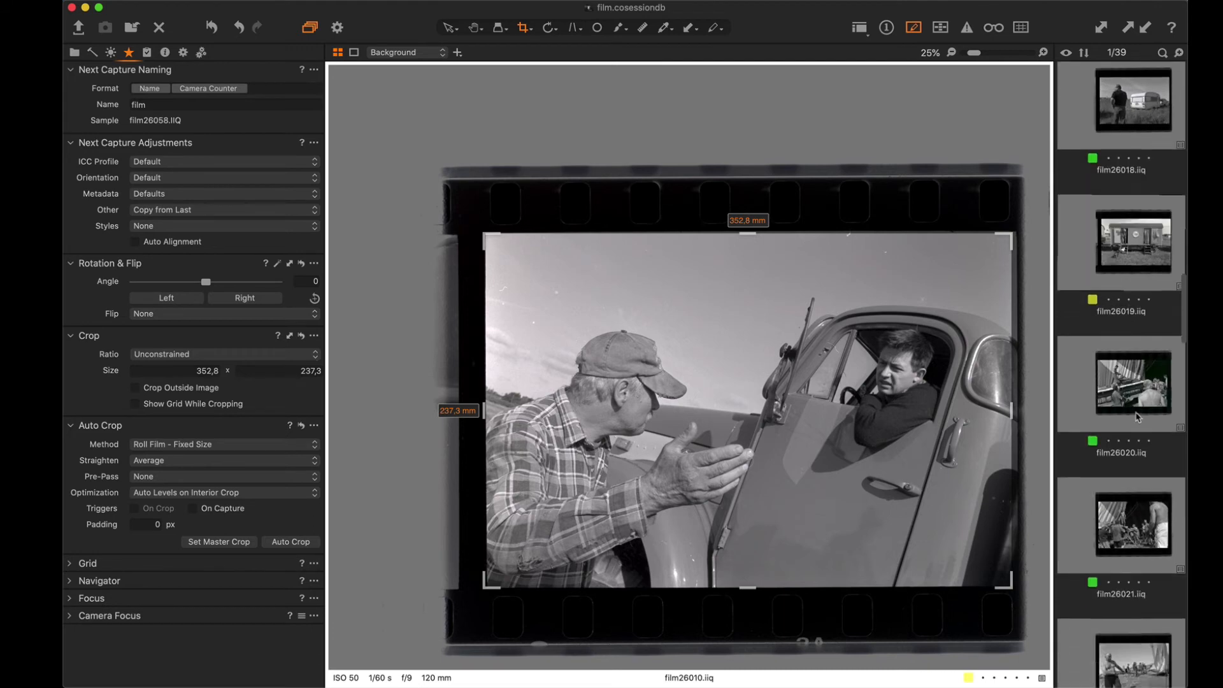
pyautogui.scroll(-14, 1138, 417)
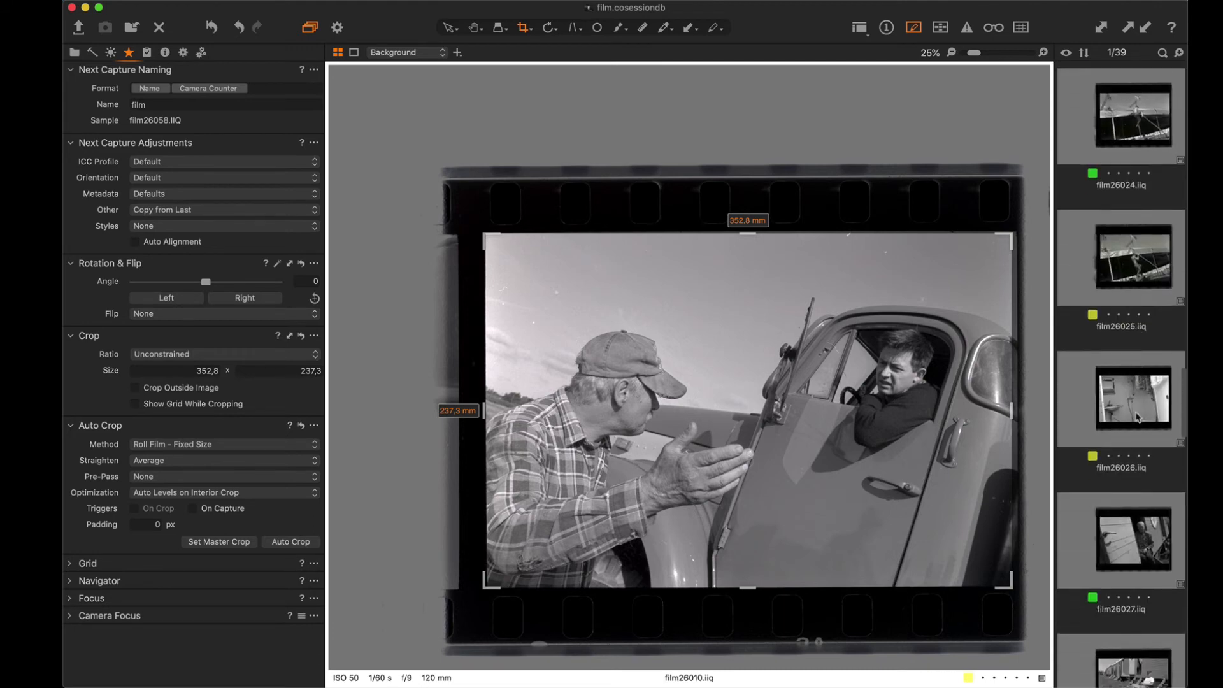
pyautogui.scroll(-14, 1139, 417)
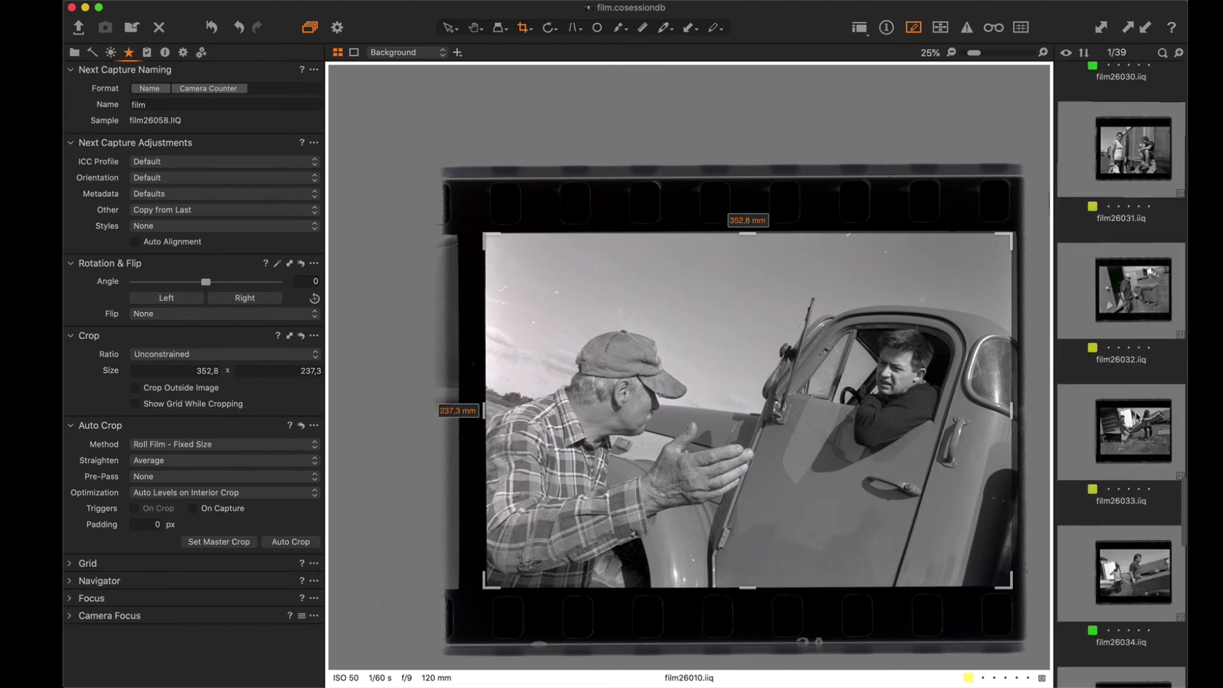
pyautogui.scroll(18, 1139, 418)
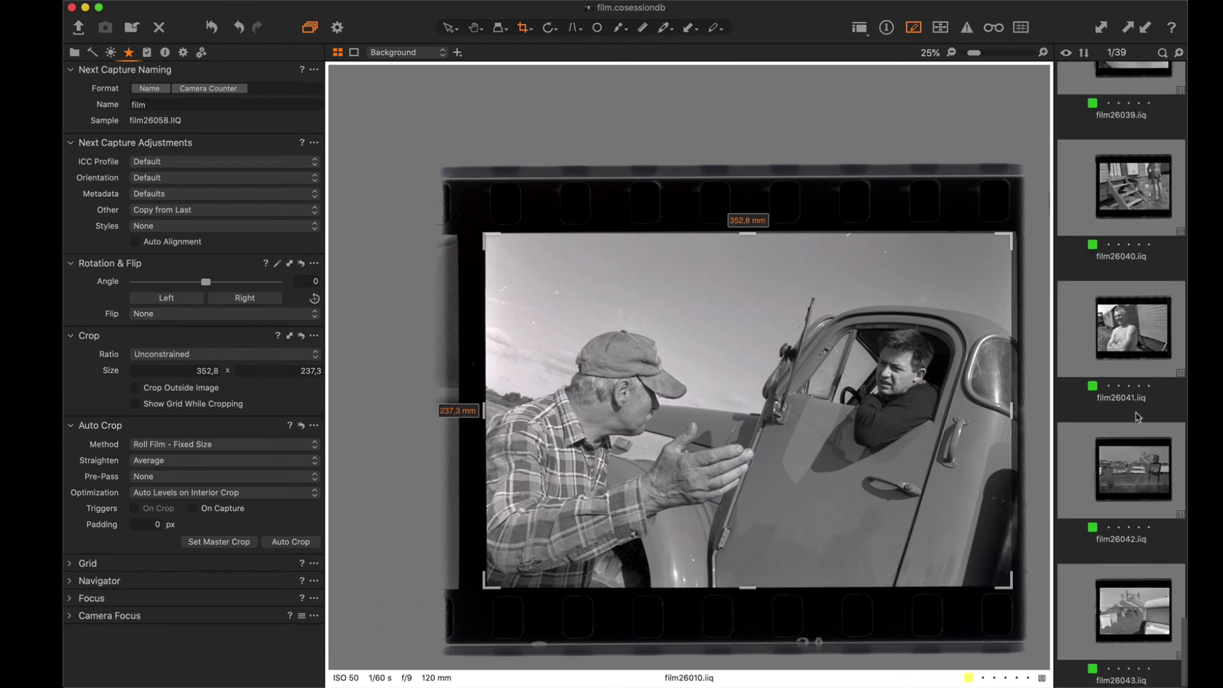
pyautogui.scroll(20, 1139, 418)
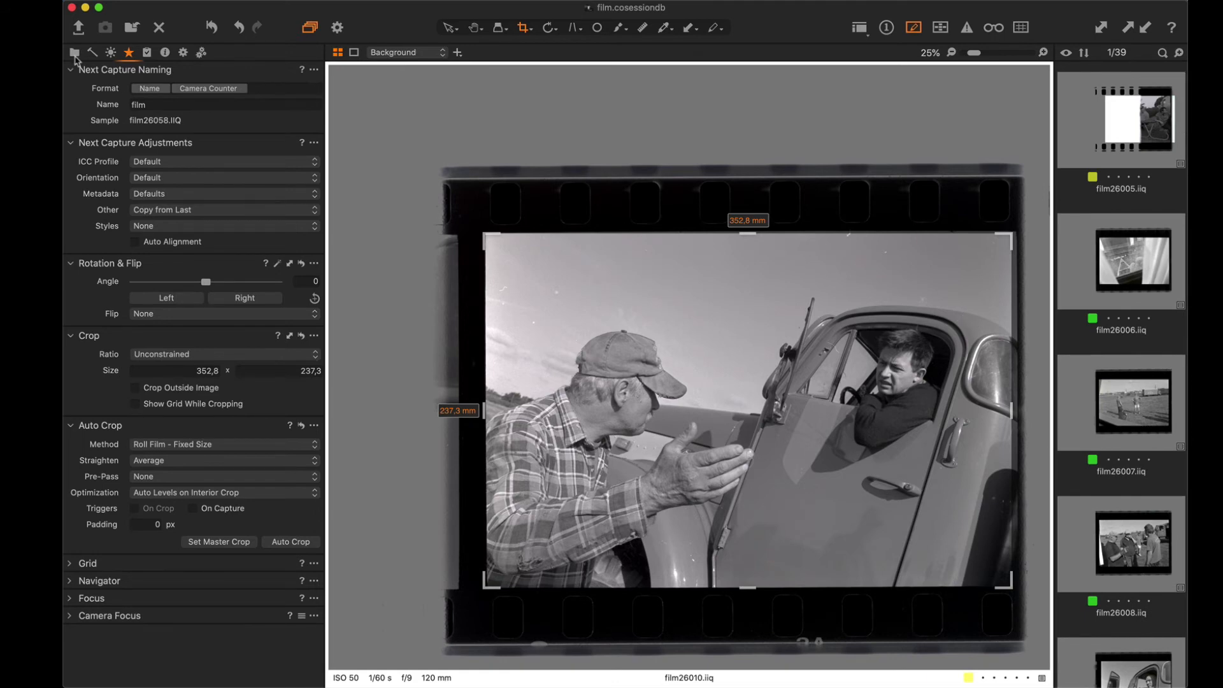
pyautogui.click(75, 53)
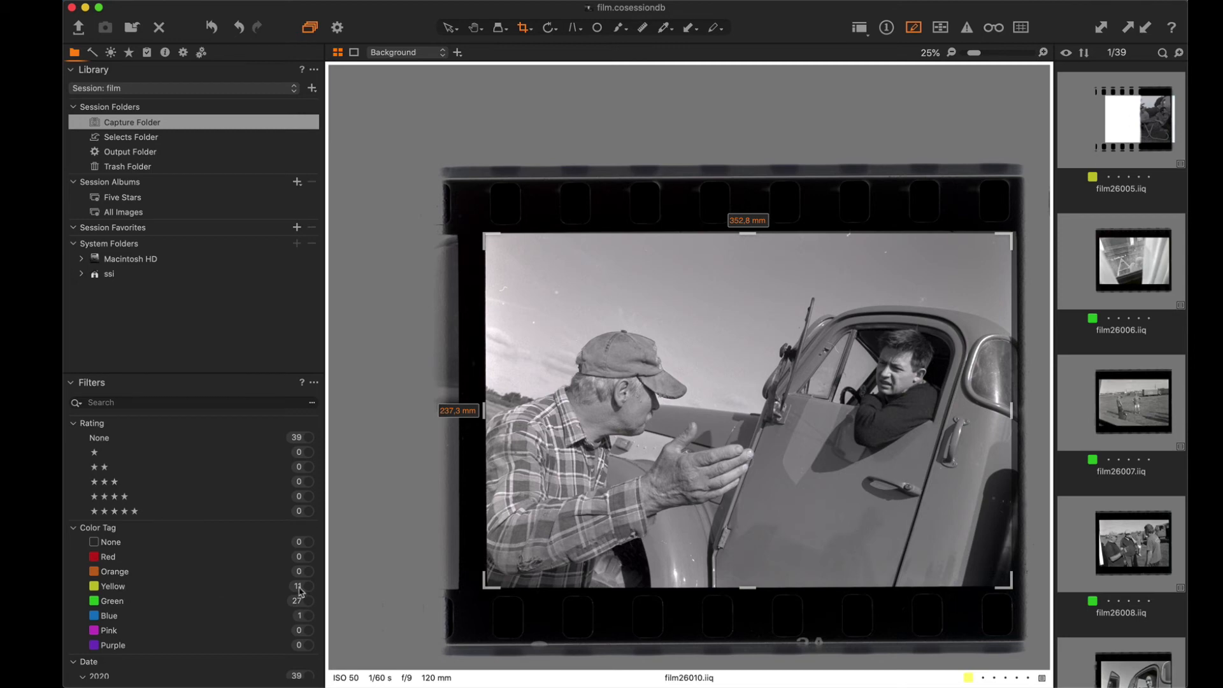
pyautogui.click(308, 587)
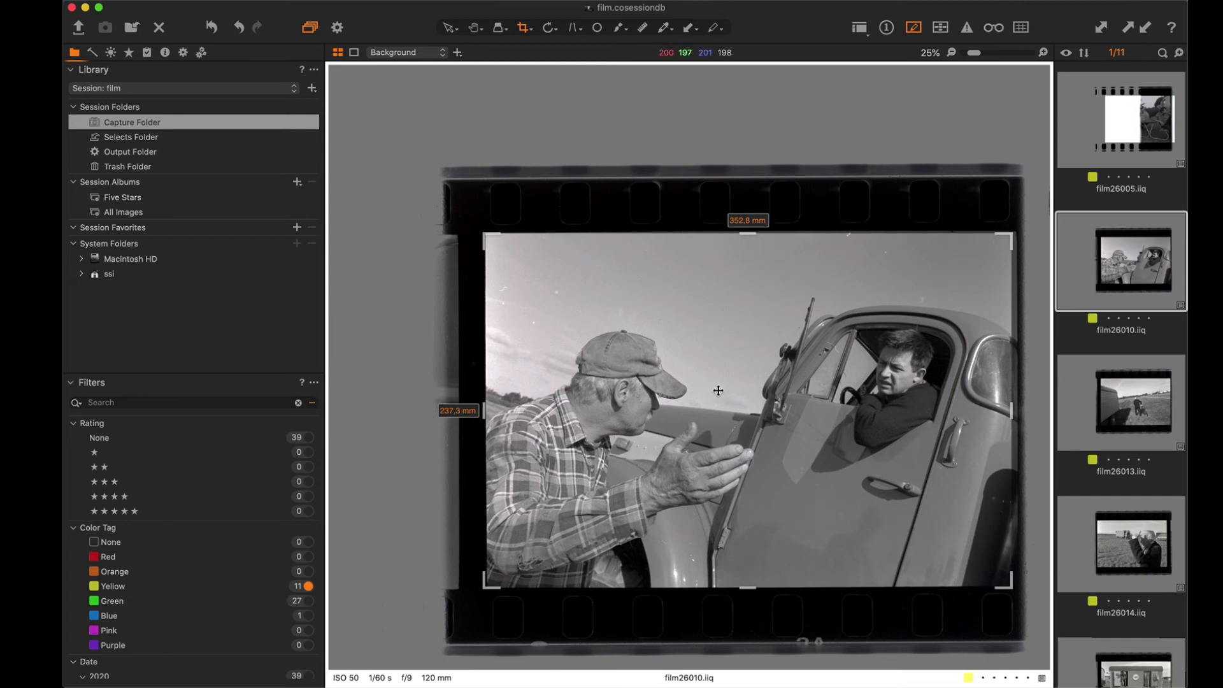
# Step: Shift the crop on film26010.iiq slightly right to fit the picture area and tag the frame green
pyautogui.moveTo(718, 390); pyautogui.dragTo(726, 391)
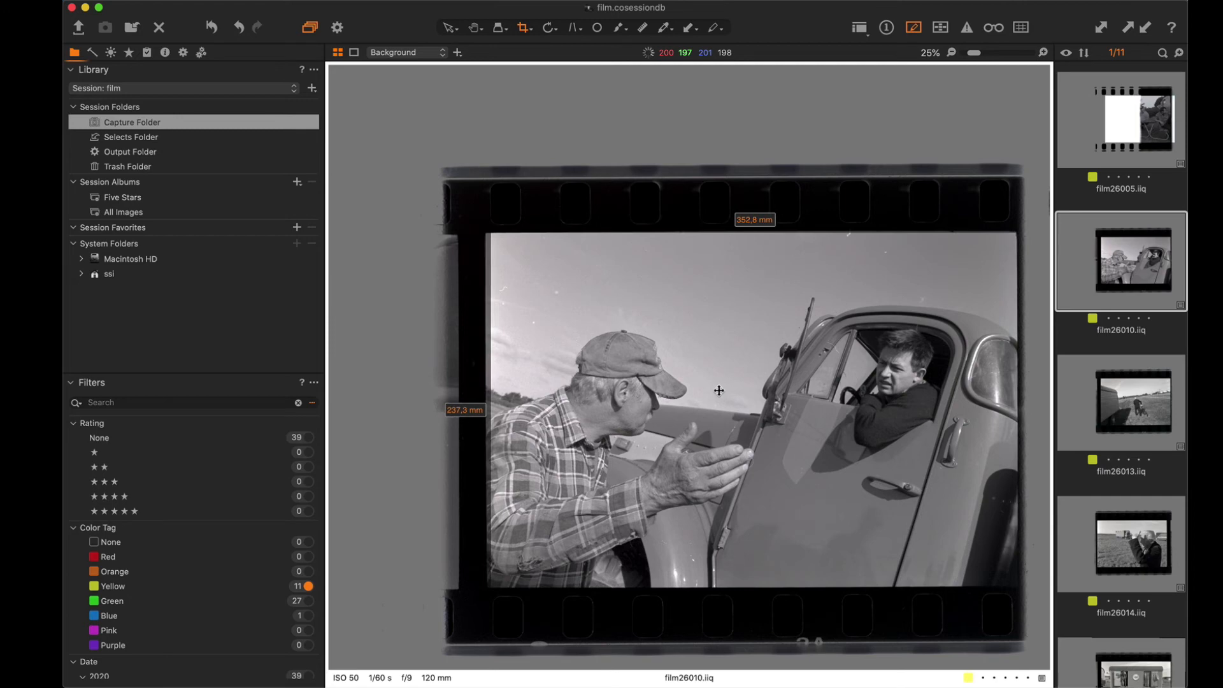
pyautogui.press('Left')
pyautogui.press('Left')
pyautogui.press('Left')
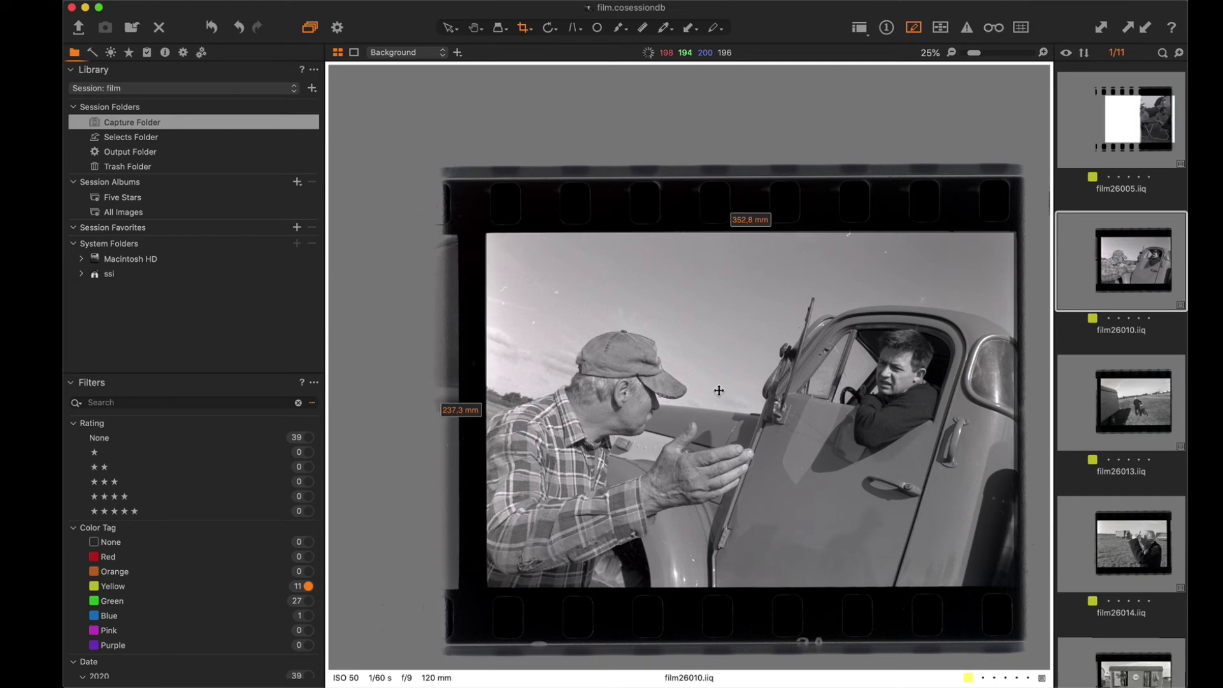
pyautogui.press('Right')
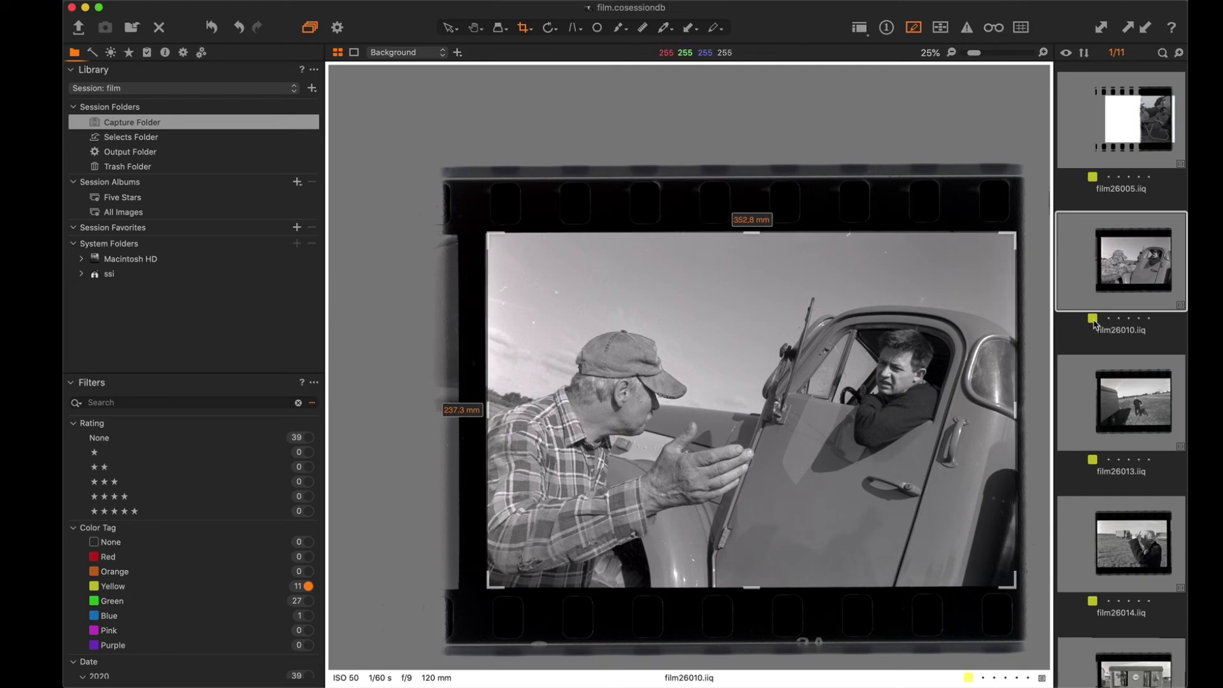
pyautogui.click(1093, 318)
pyautogui.click(1104, 378)
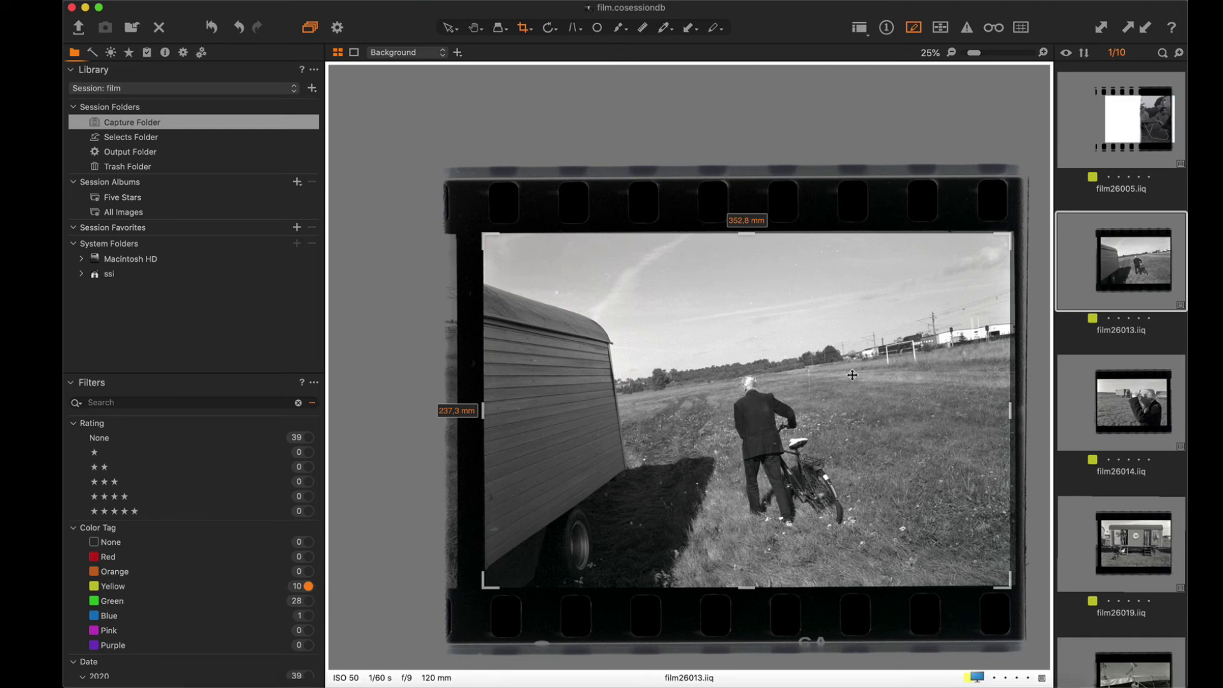
# Step: Align the crops on film26013.iiq and film26014.iiq with their picture areas and tag both frames green
pyautogui.moveTo(855, 375); pyautogui.dragTo(858, 375)
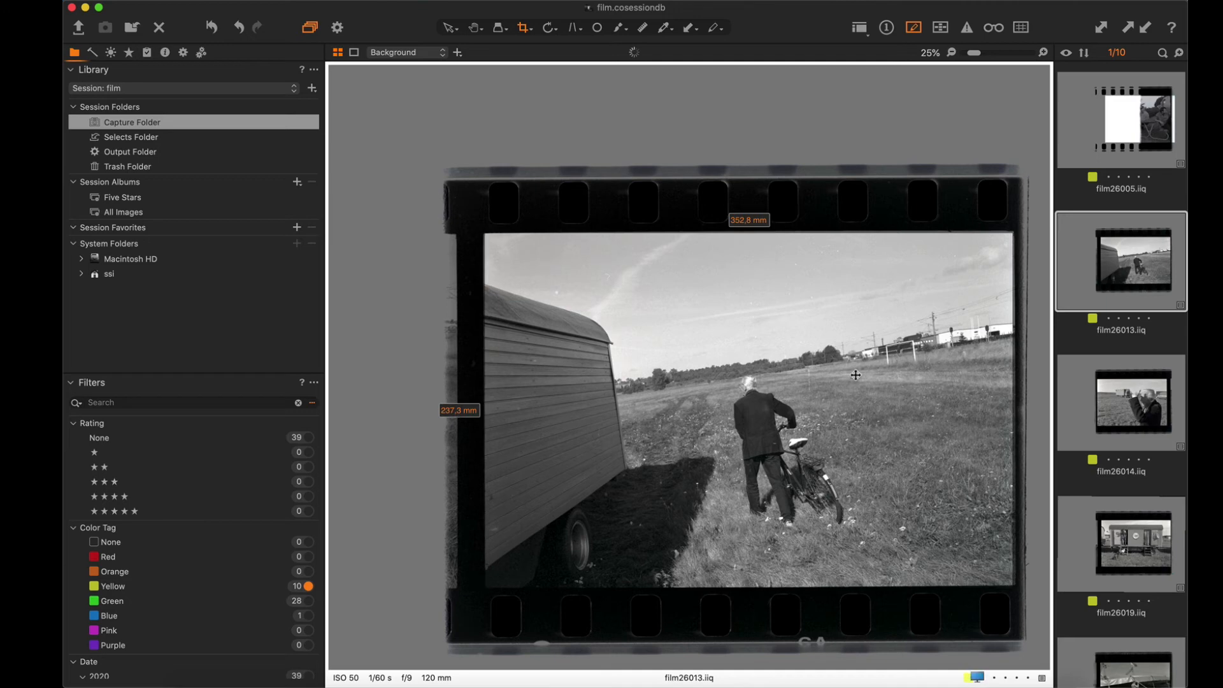
pyautogui.click(1094, 319)
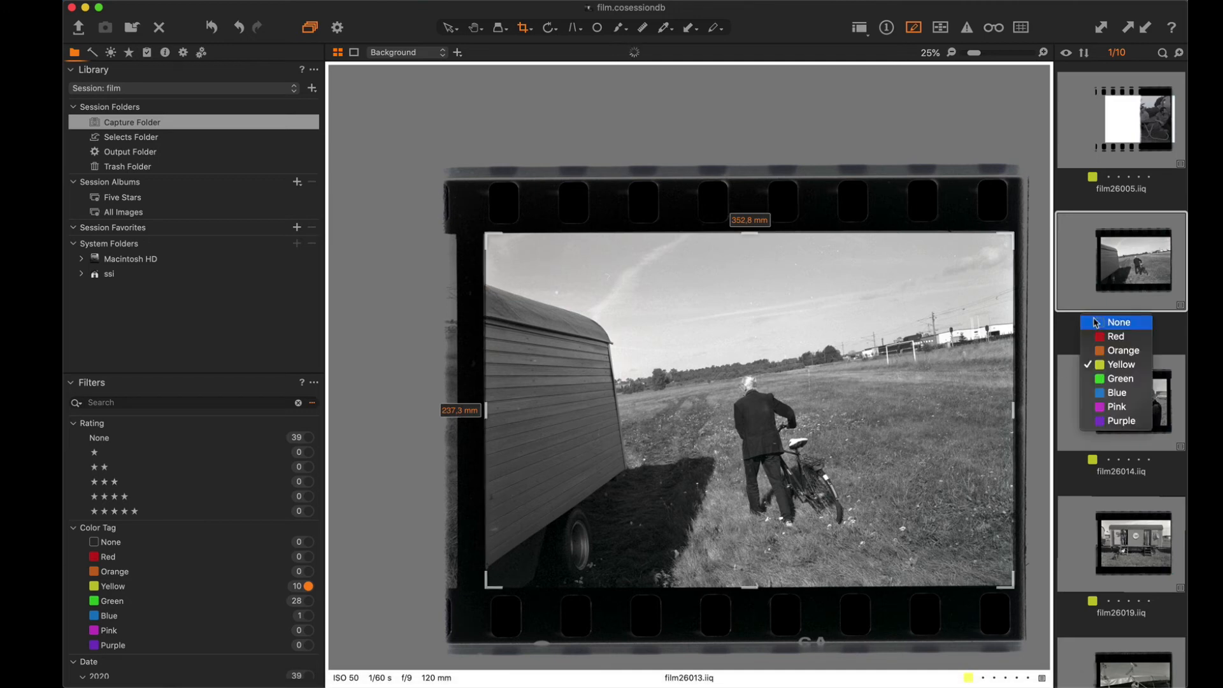
pyautogui.click(1104, 377)
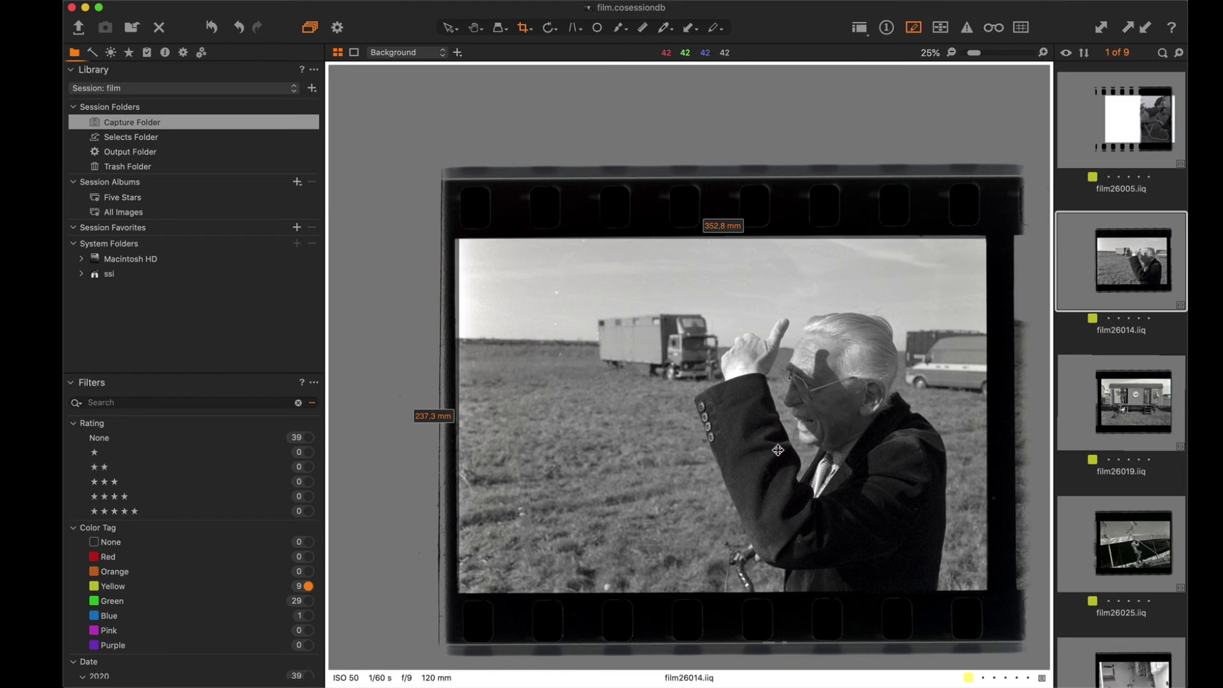
pyautogui.click(1092, 318)
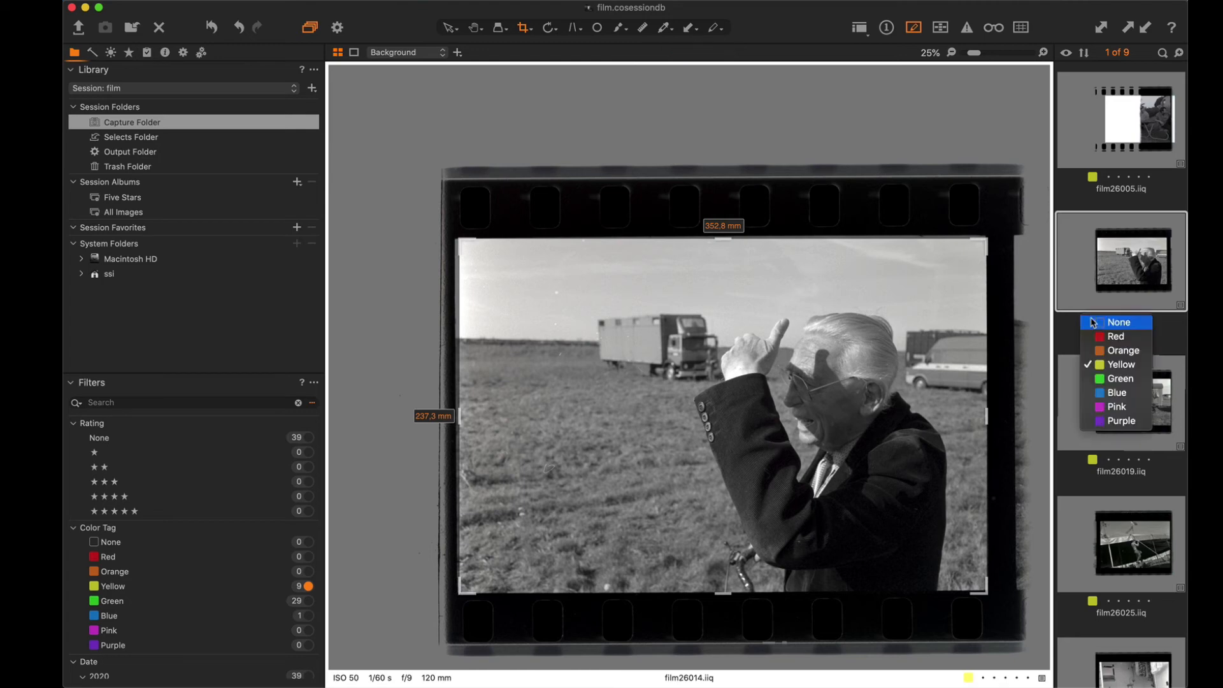
pyautogui.click(1100, 378)
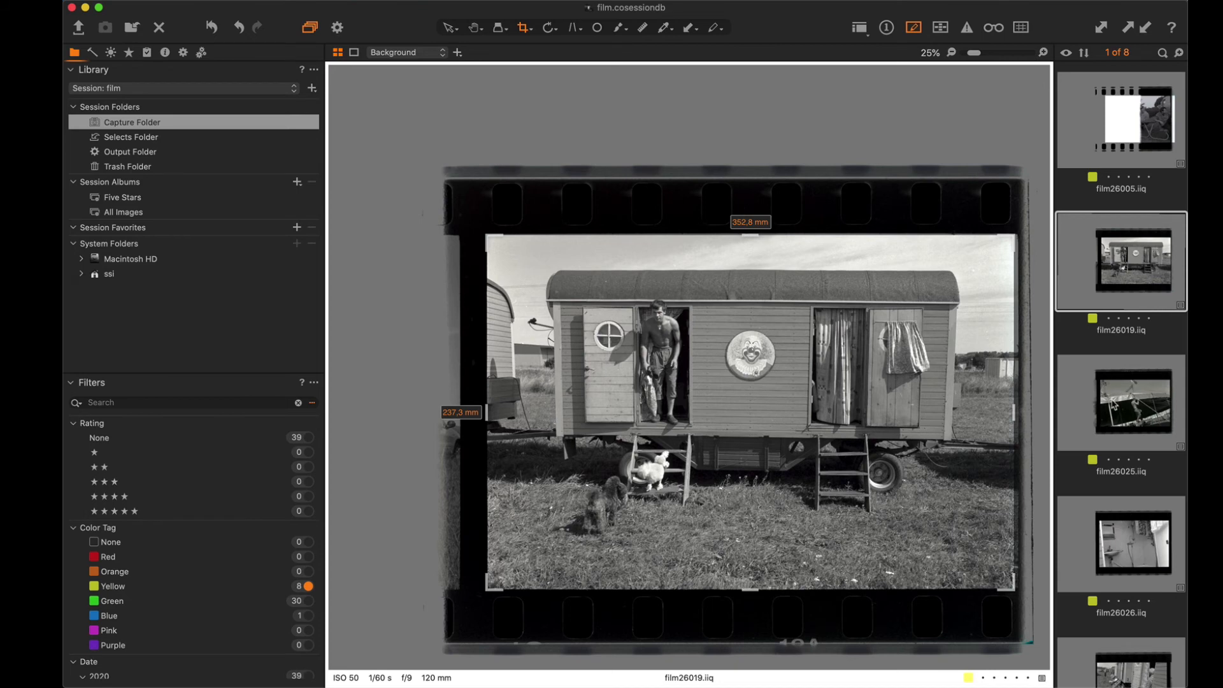
# Step: Check the crops on film26025.iiq, film26026.iiq and film26029.iiq, and tag film26029.iiq green
pyautogui.scroll(-3, 1113, 402)
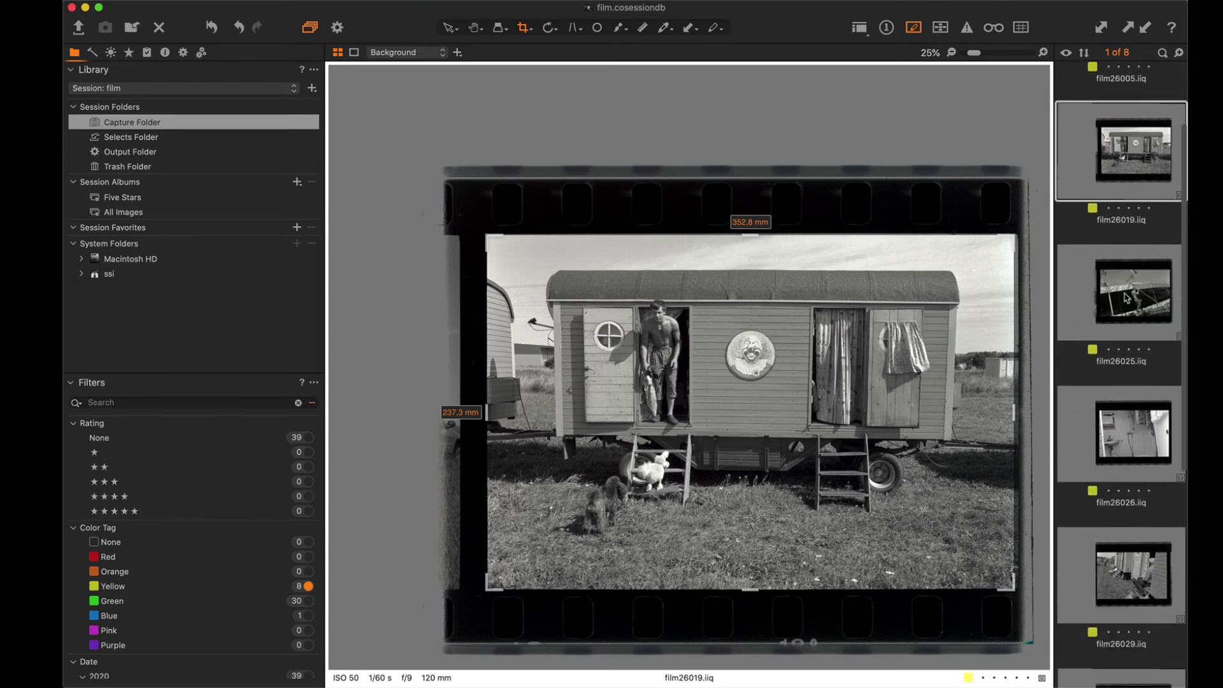
pyautogui.click(1123, 382)
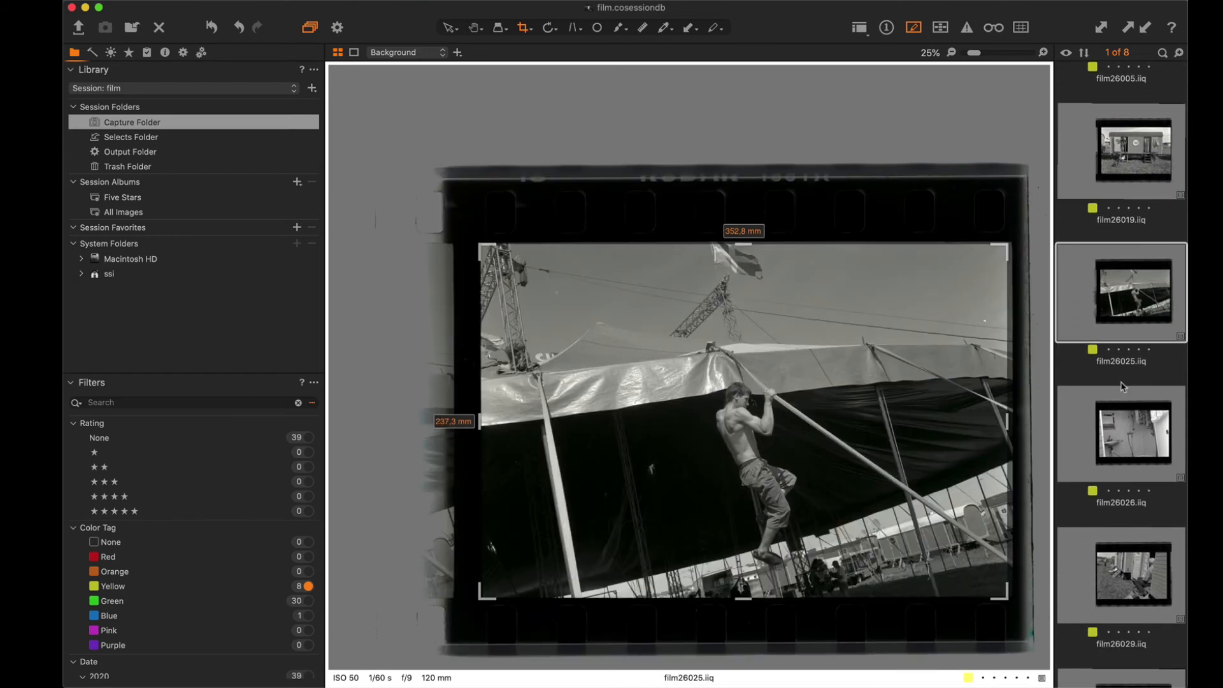
pyautogui.click(1118, 438)
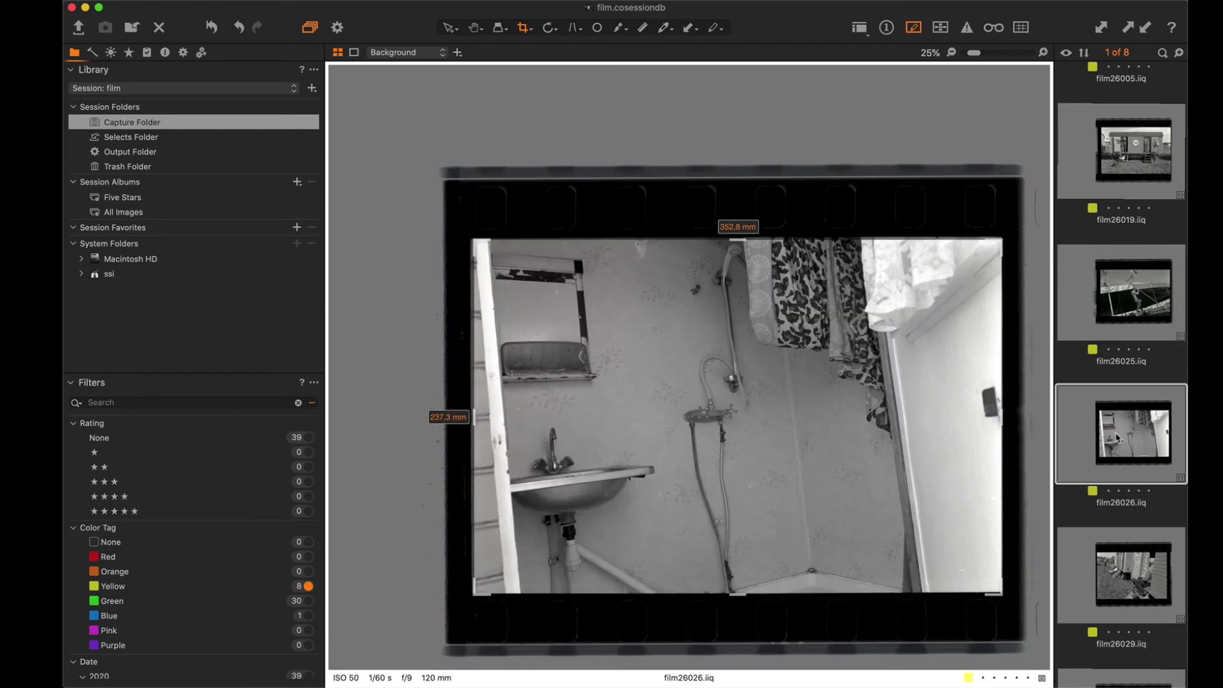
pyautogui.scroll(-1, 1119, 438)
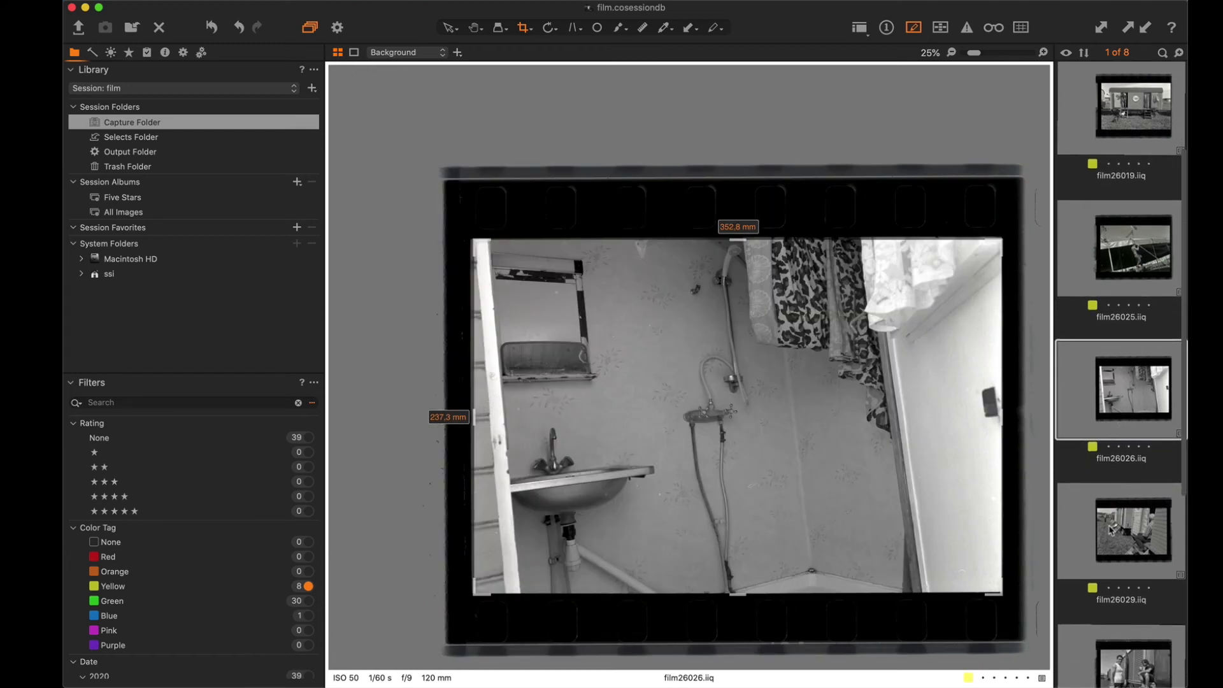
pyautogui.click(1111, 529)
pyautogui.scroll(-4, 1111, 529)
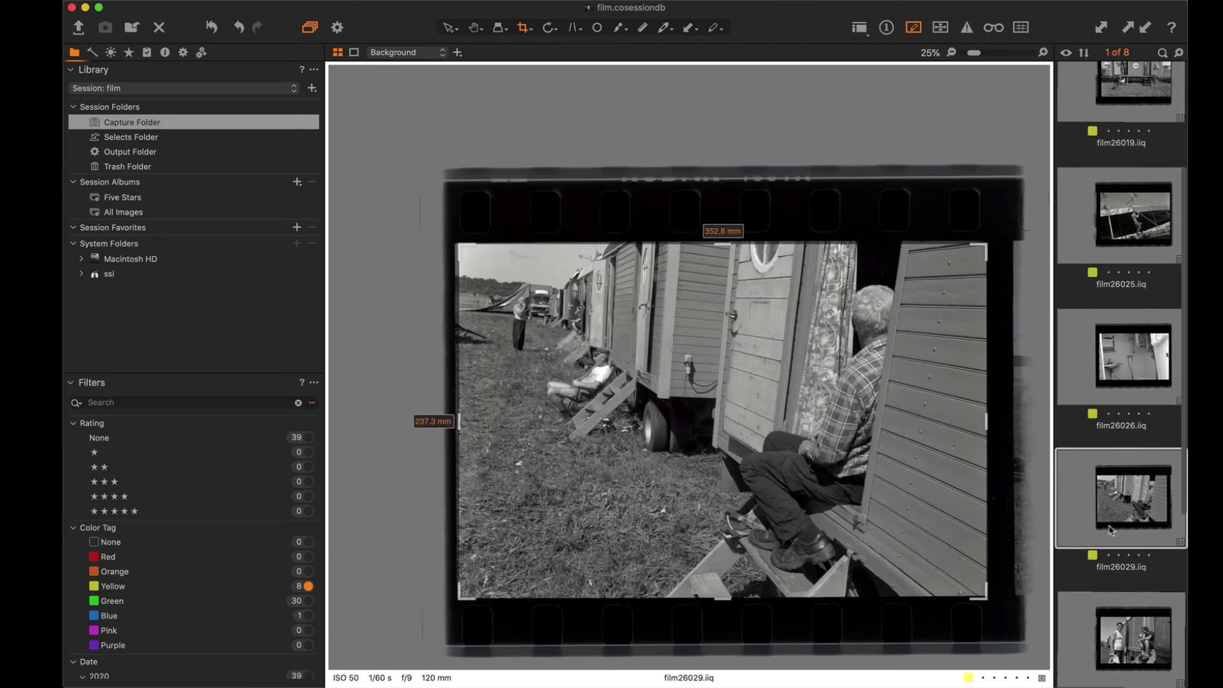
pyautogui.click(1094, 398)
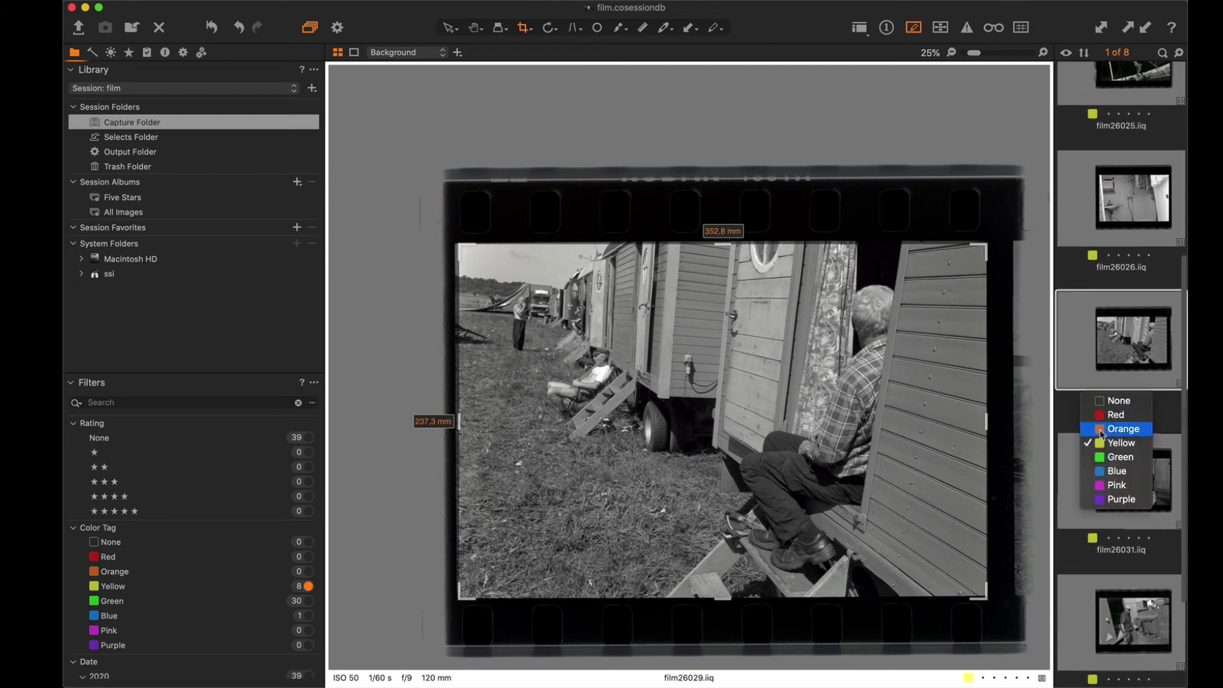
pyautogui.click(1106, 306)
pyautogui.press('super+BackSpace')
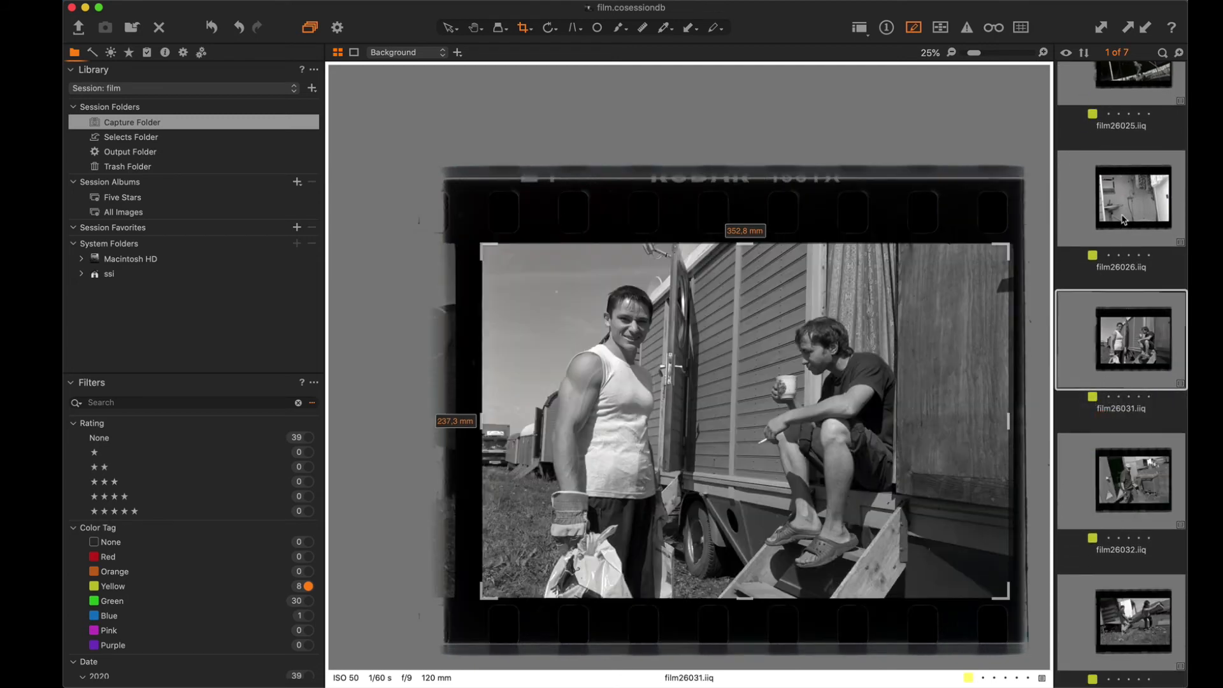
# Step: Change the color tags of film26026.iiq and film26031.iiq to green
pyautogui.click(1124, 220)
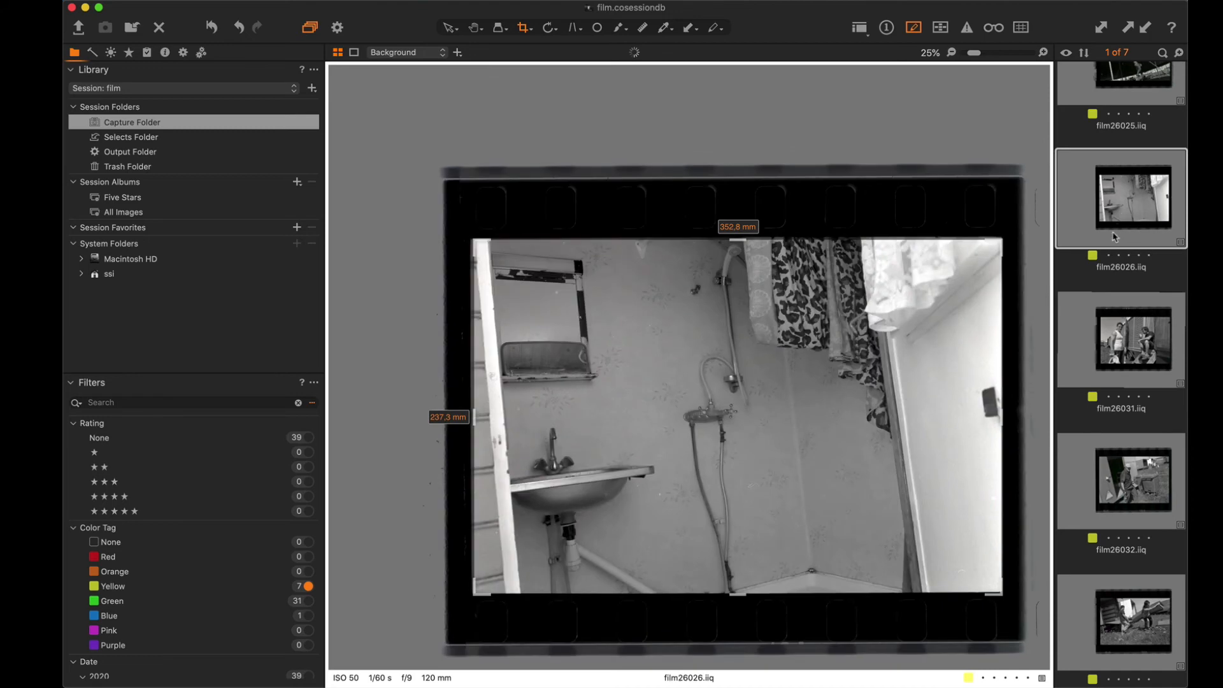
pyautogui.click(1093, 256)
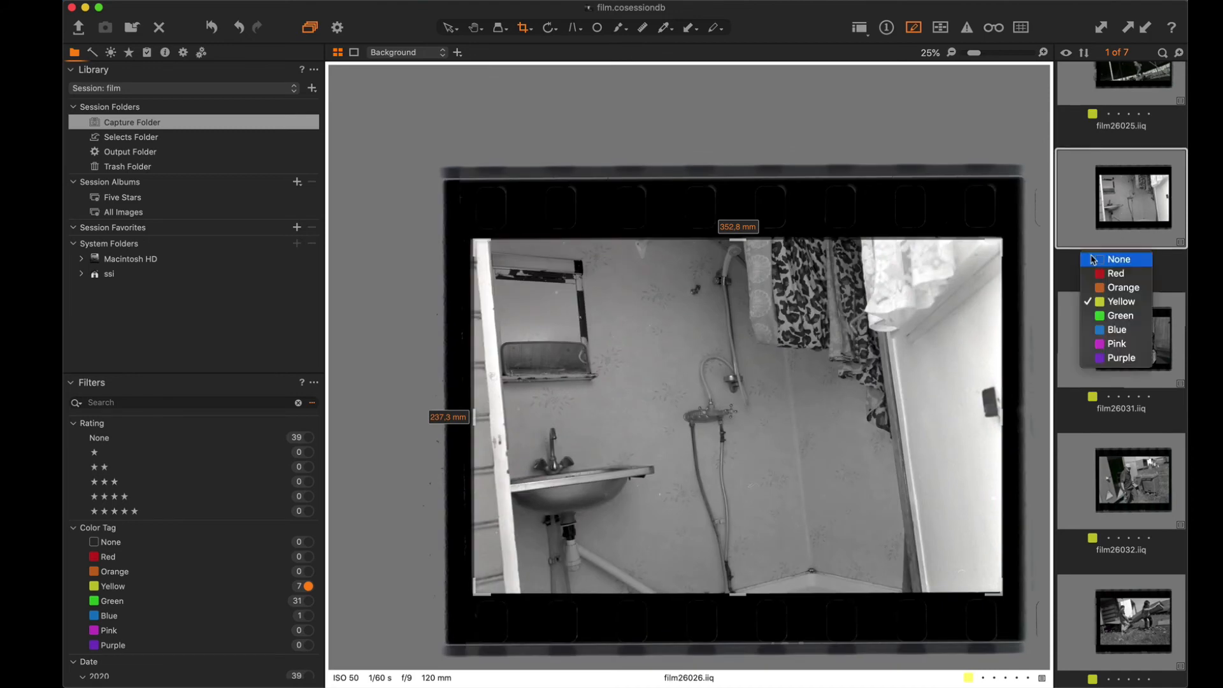
pyautogui.click(1105, 315)
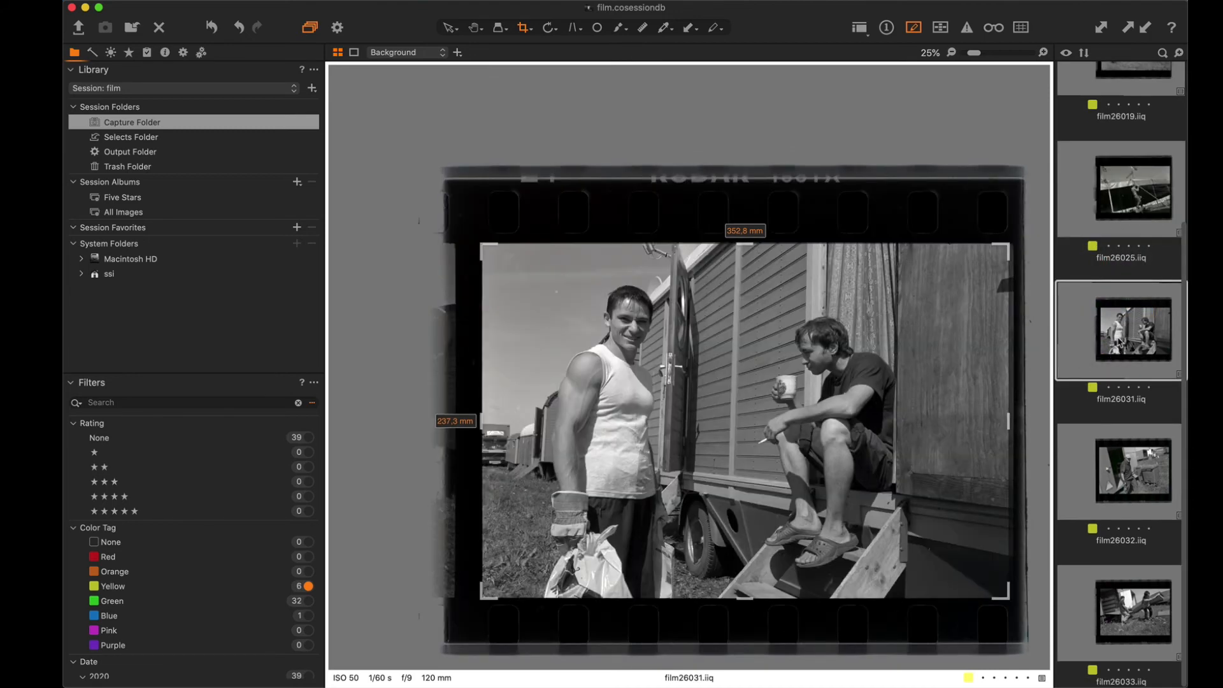
pyautogui.click(1094, 388)
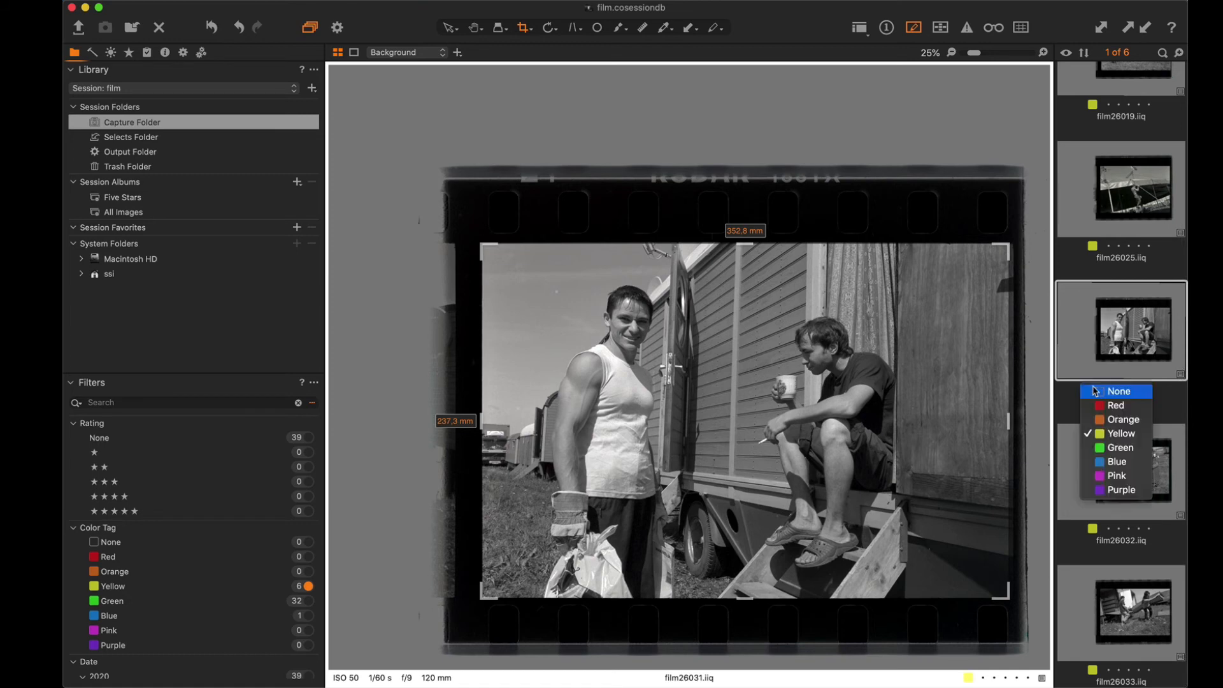
pyautogui.press('Escape')
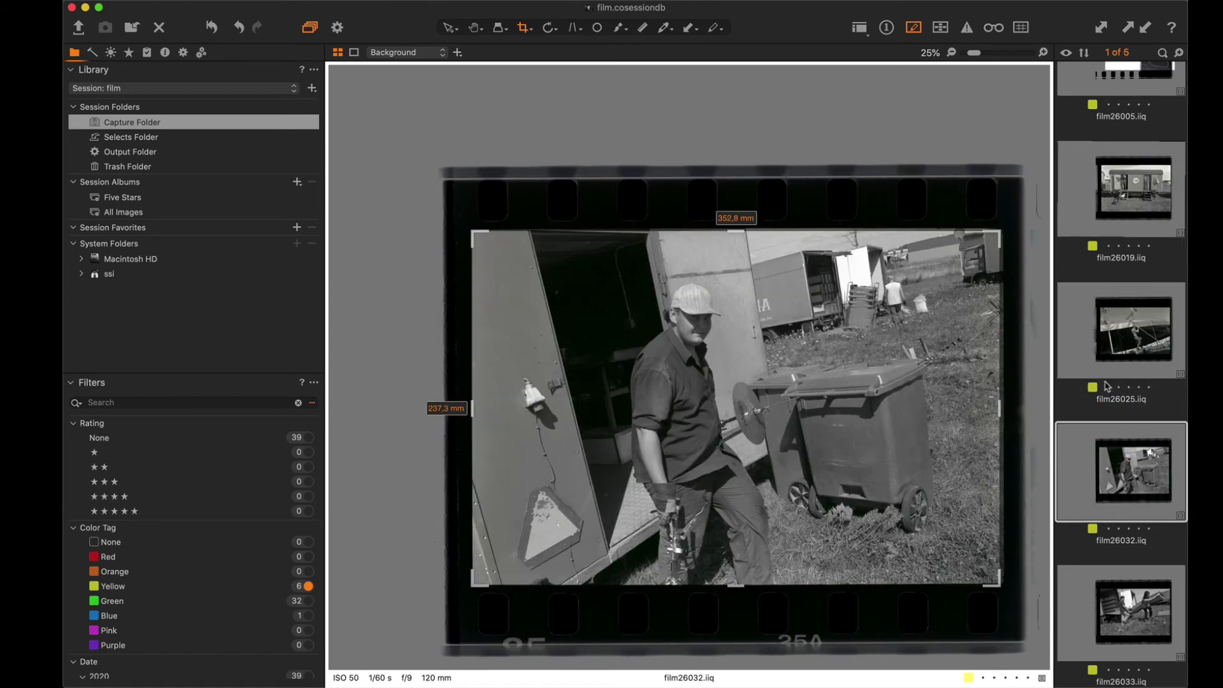
# Step: Change the color tags of film26025.iiq, film26032.iiq and film26019.iiq from yellow to green
pyautogui.click(1094, 388)
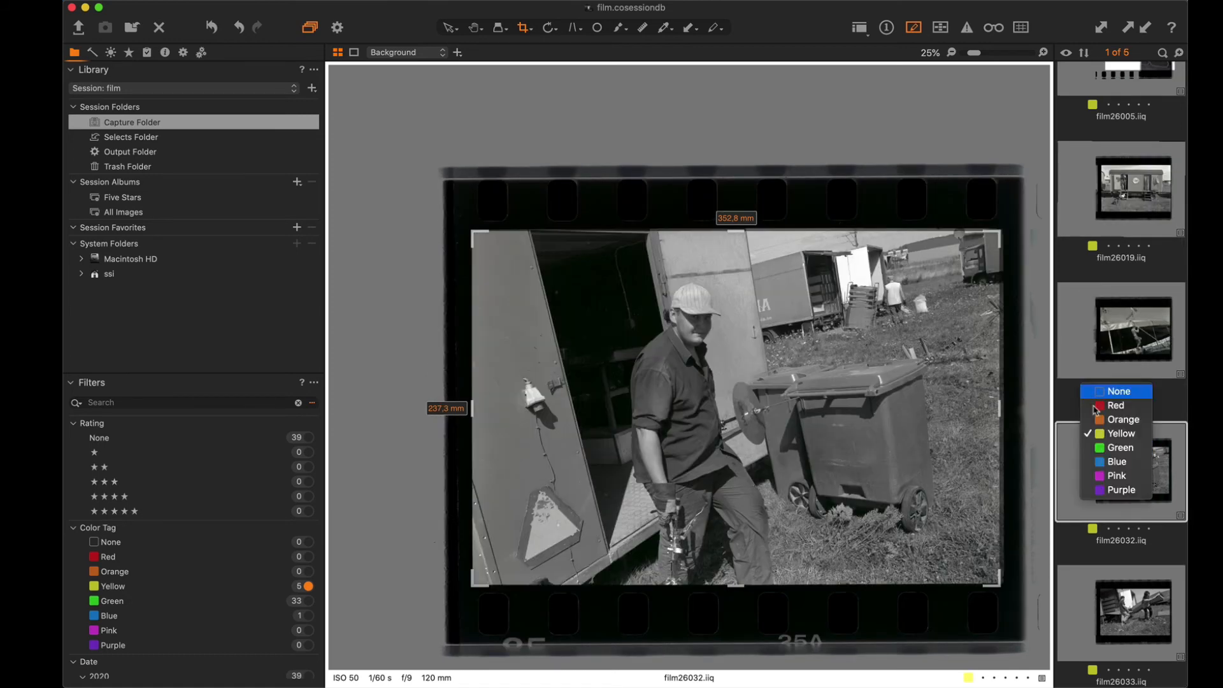
pyautogui.click(1102, 448)
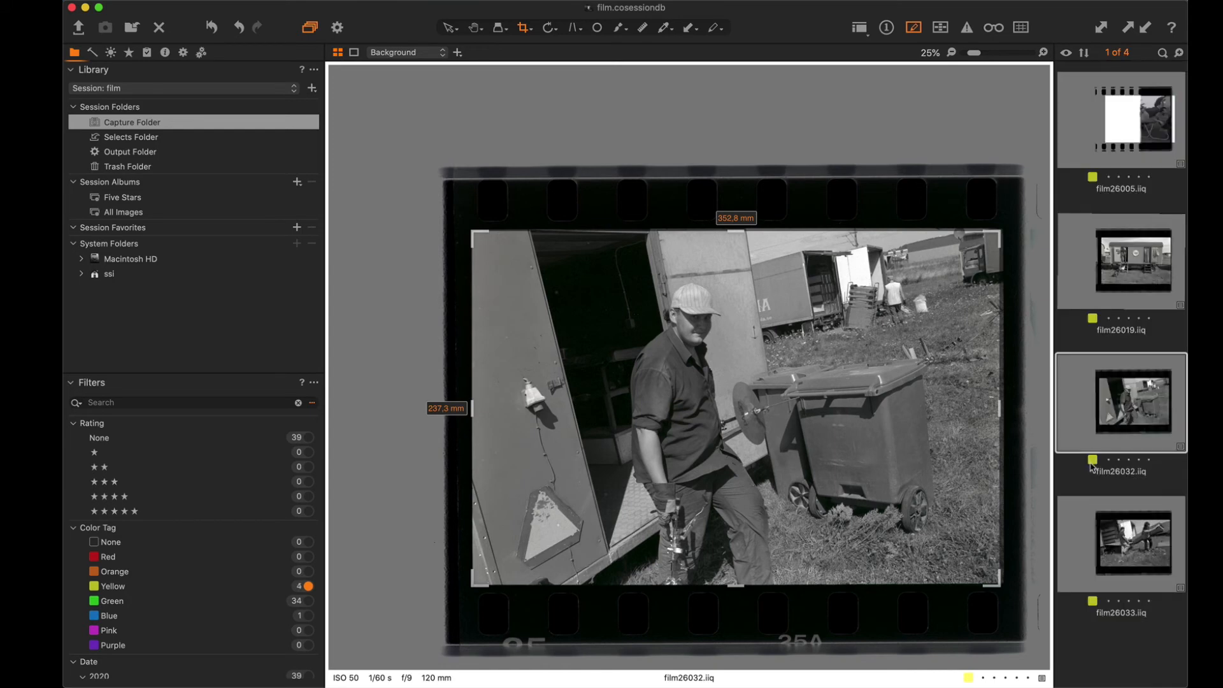
pyautogui.click(1092, 461)
pyautogui.click(1105, 520)
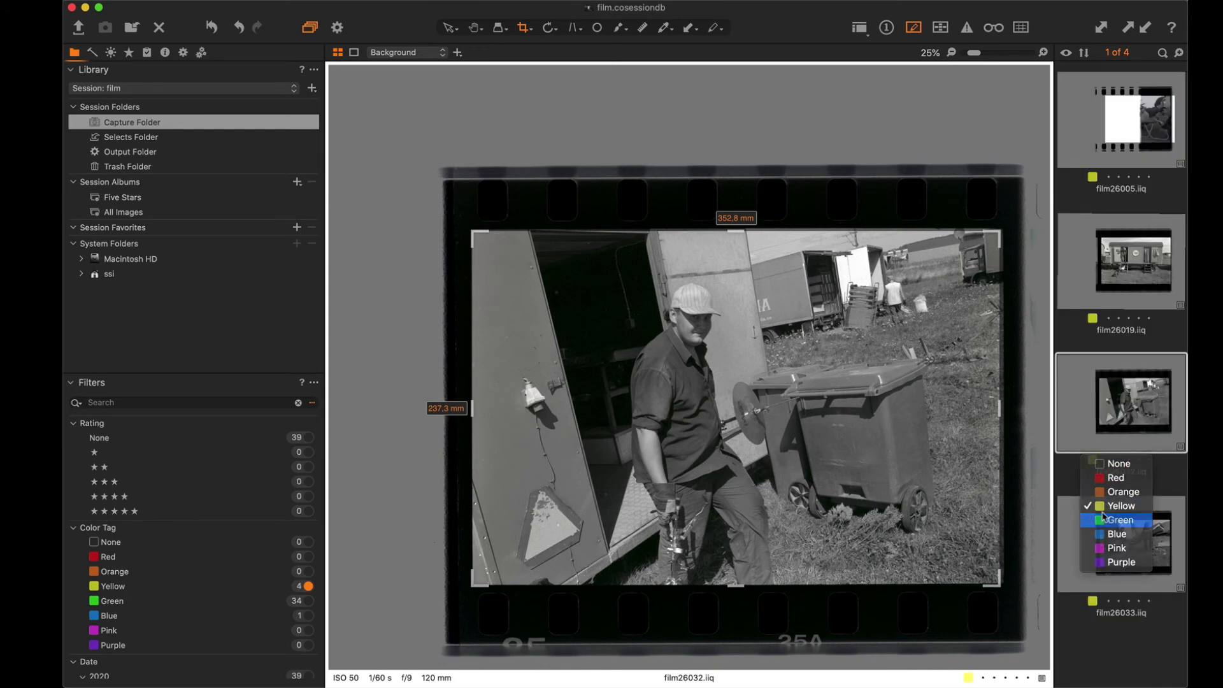
pyautogui.click(1094, 320)
pyautogui.click(1107, 382)
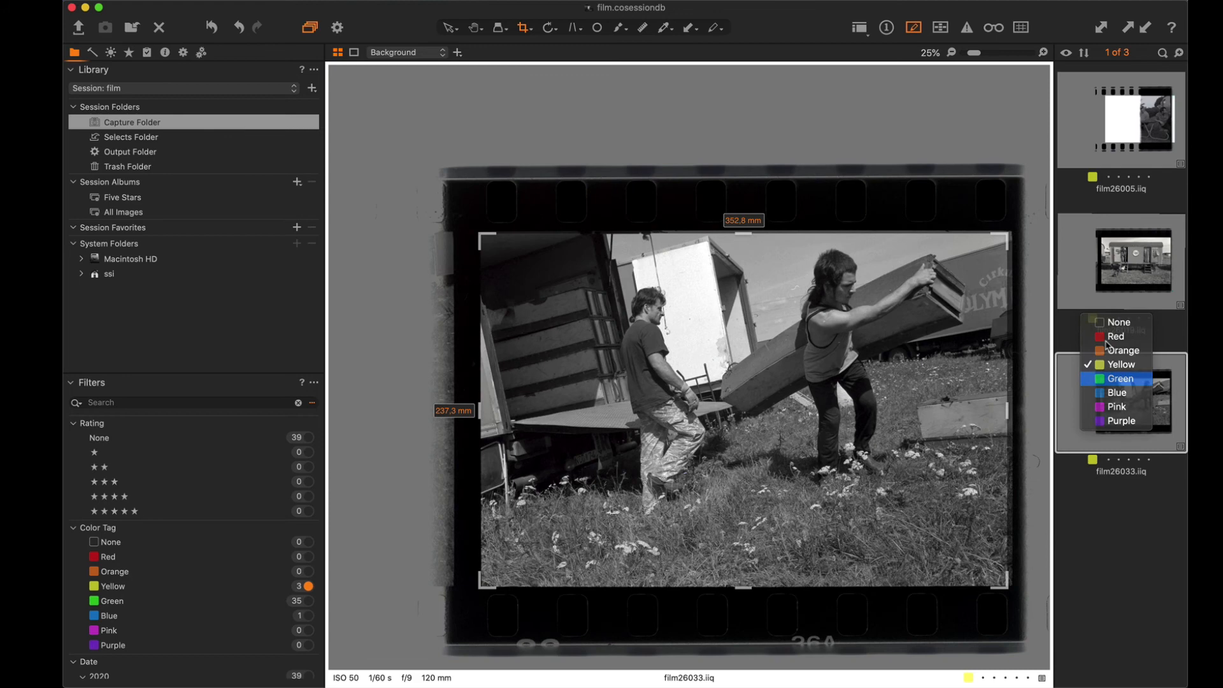
# Step: Tag film26033.iiq green and remove the yellow color tag filter so all frames are listed
pyautogui.click(1094, 179)
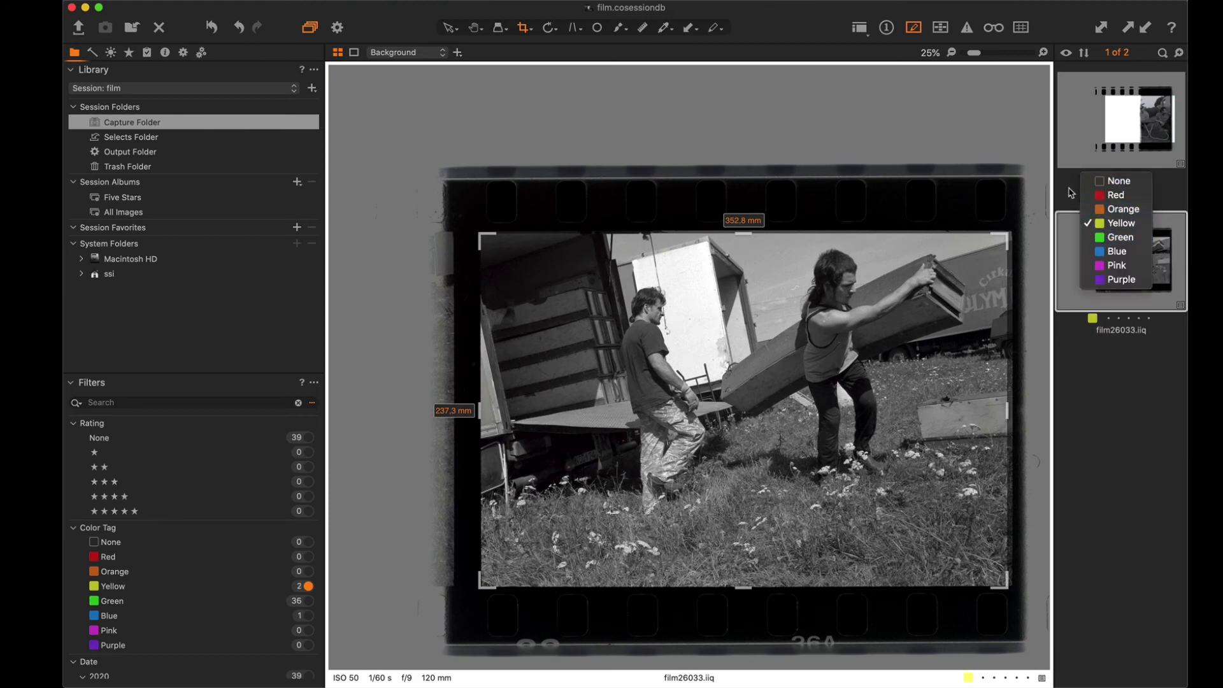
pyautogui.click(1109, 137)
pyautogui.click(1116, 134)
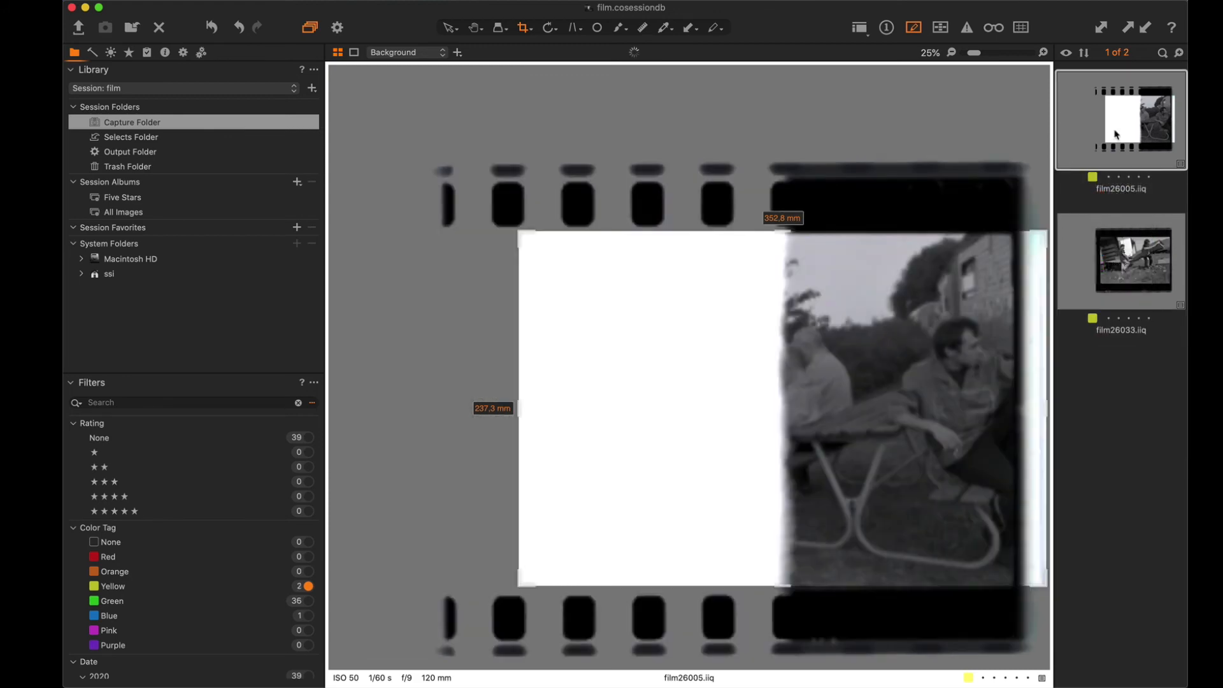
pyautogui.click(1094, 317)
pyautogui.click(1120, 379)
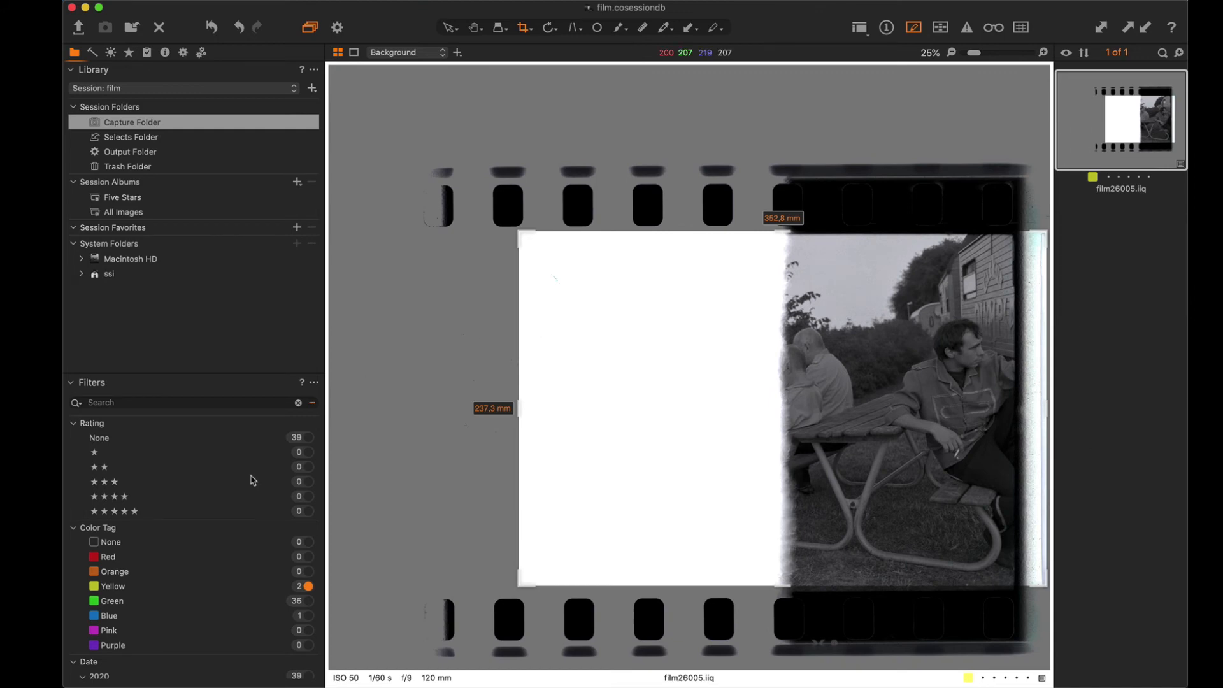
pyautogui.click(309, 587)
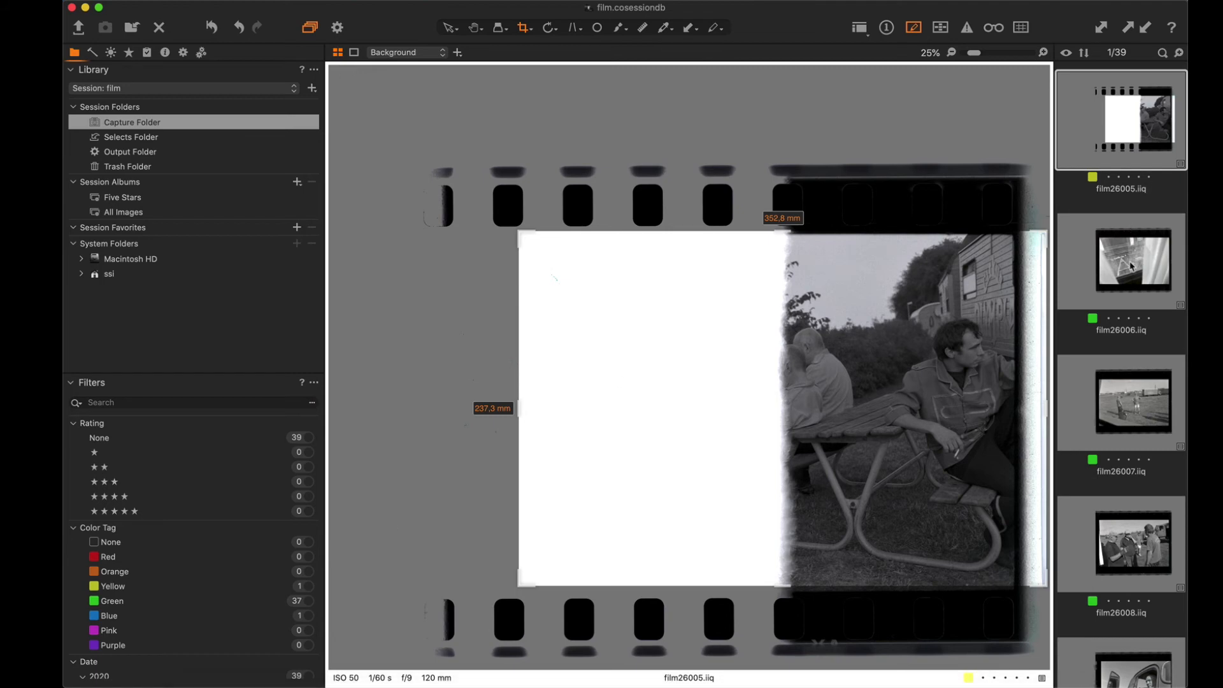
# Step: Display film26005.iiq through film26008.iiq together, fitted to the viewer with their crops applied
pyautogui.keyDown('shift'); pyautogui.click(1129, 391); pyautogui.keyUp('shift')
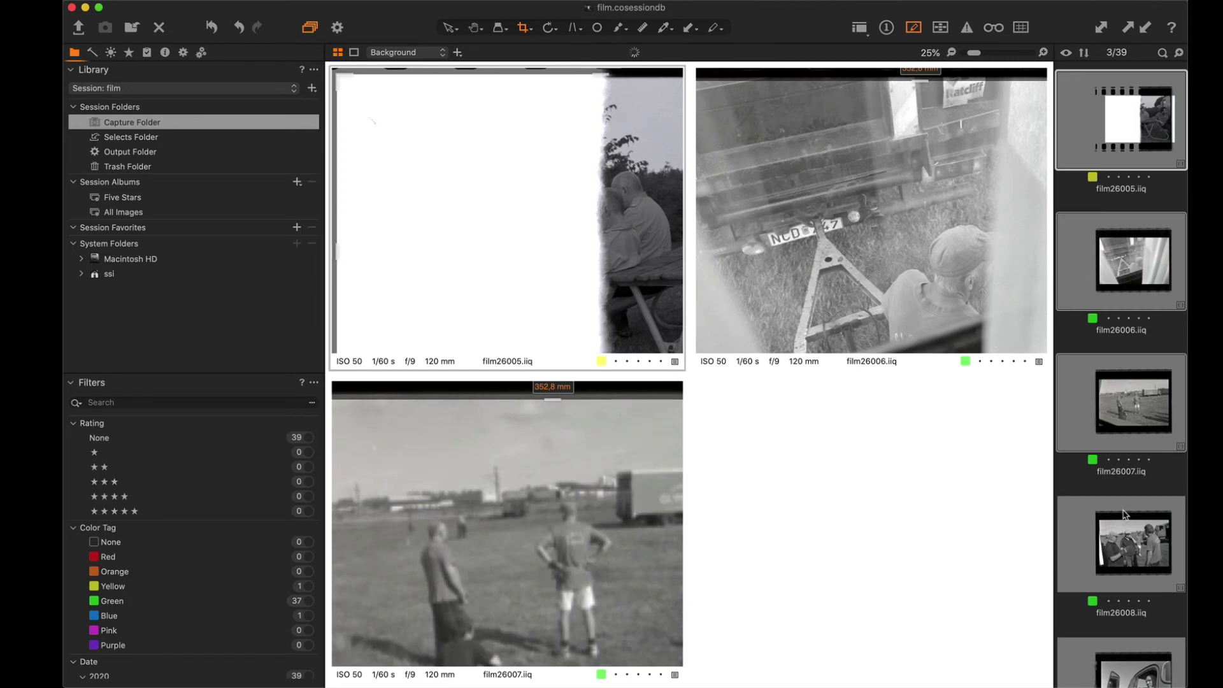
pyautogui.keyDown('shift'); pyautogui.click(1125, 515); pyautogui.keyUp('shift')
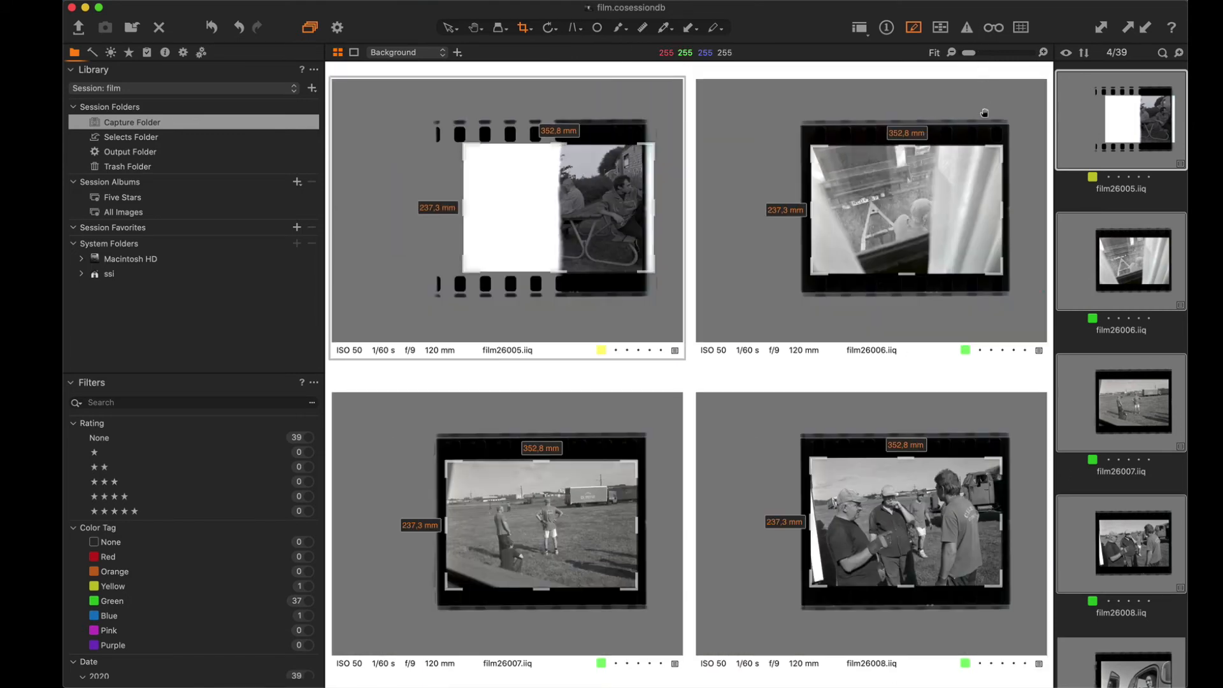
pyautogui.press('h')
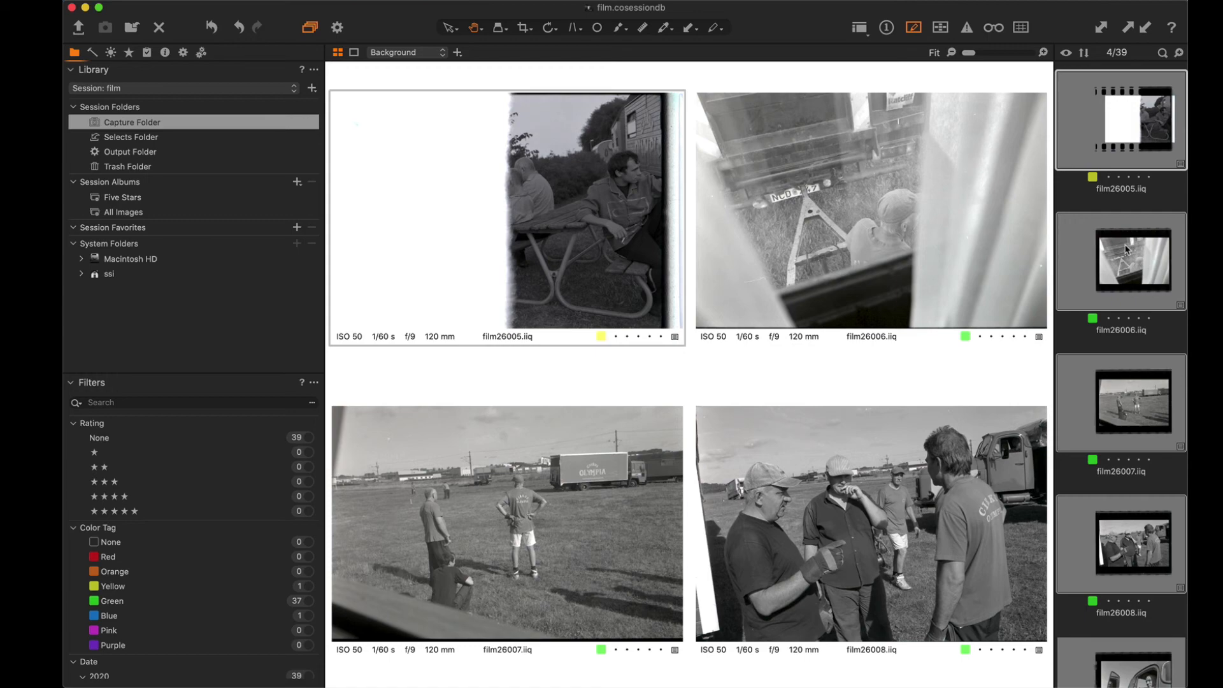
# Step: Review the cropped frames four at a time from film26009.iiq through film26032.iiq
pyautogui.press('pagedown')
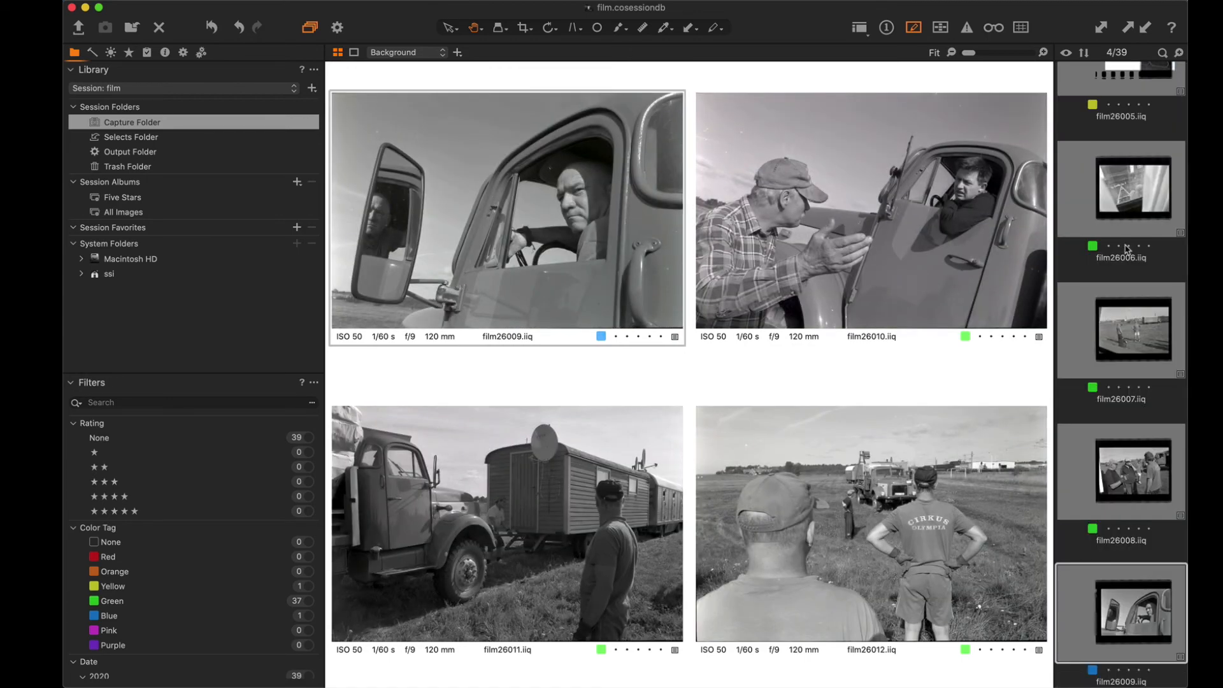
pyautogui.press('pagedown')
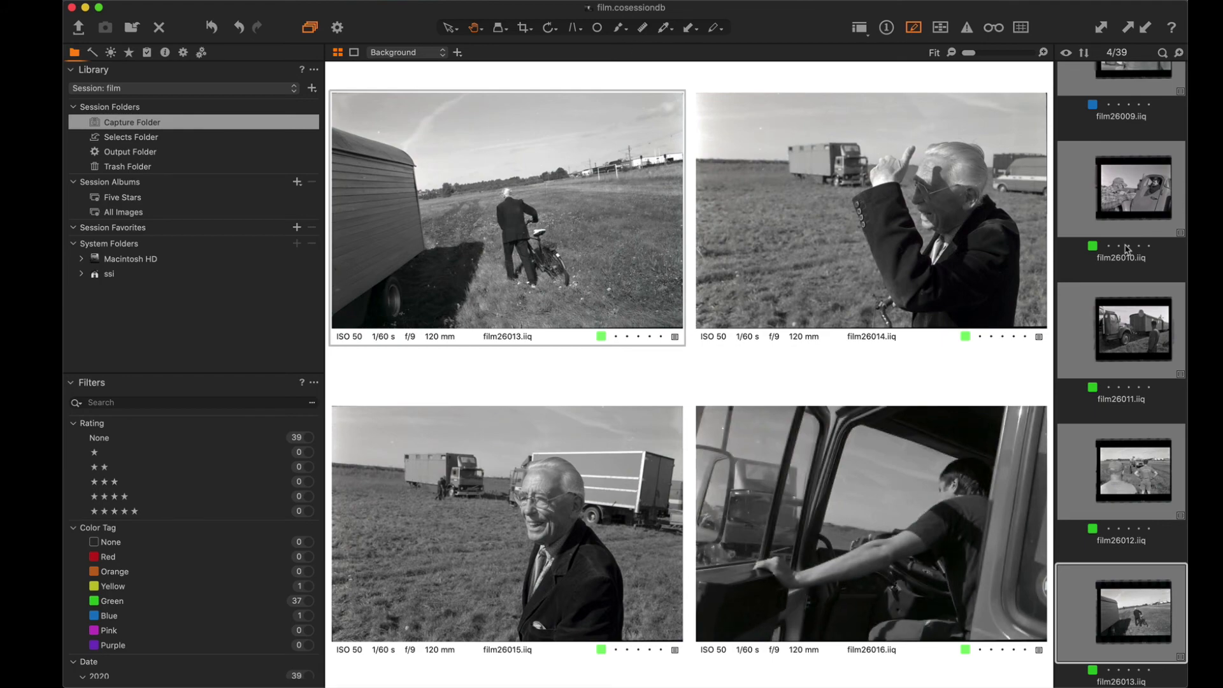
pyautogui.press('pagedown')
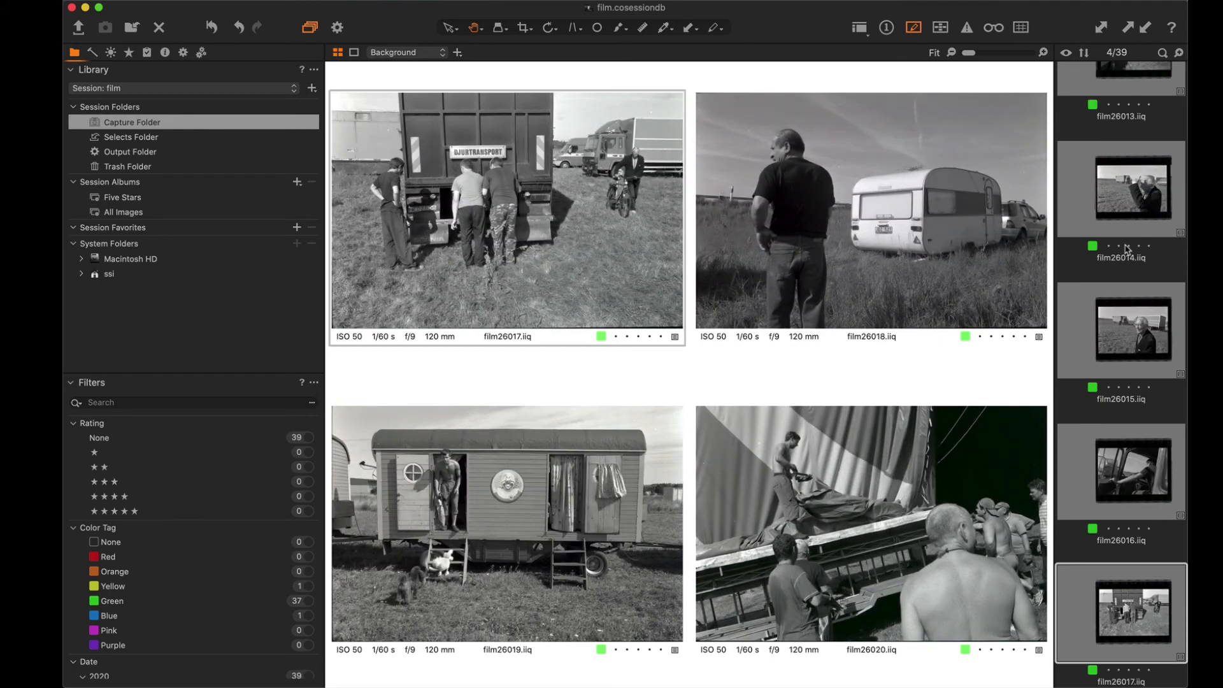
pyautogui.press('pagedown')
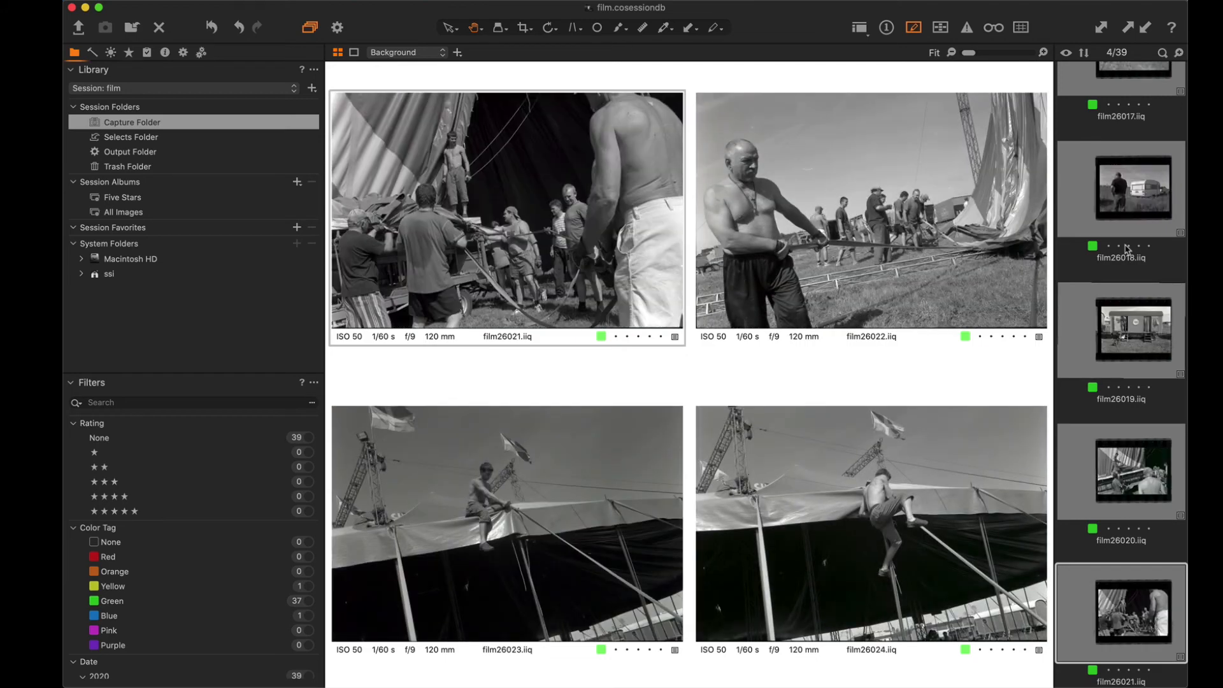
pyautogui.press('pagedown')
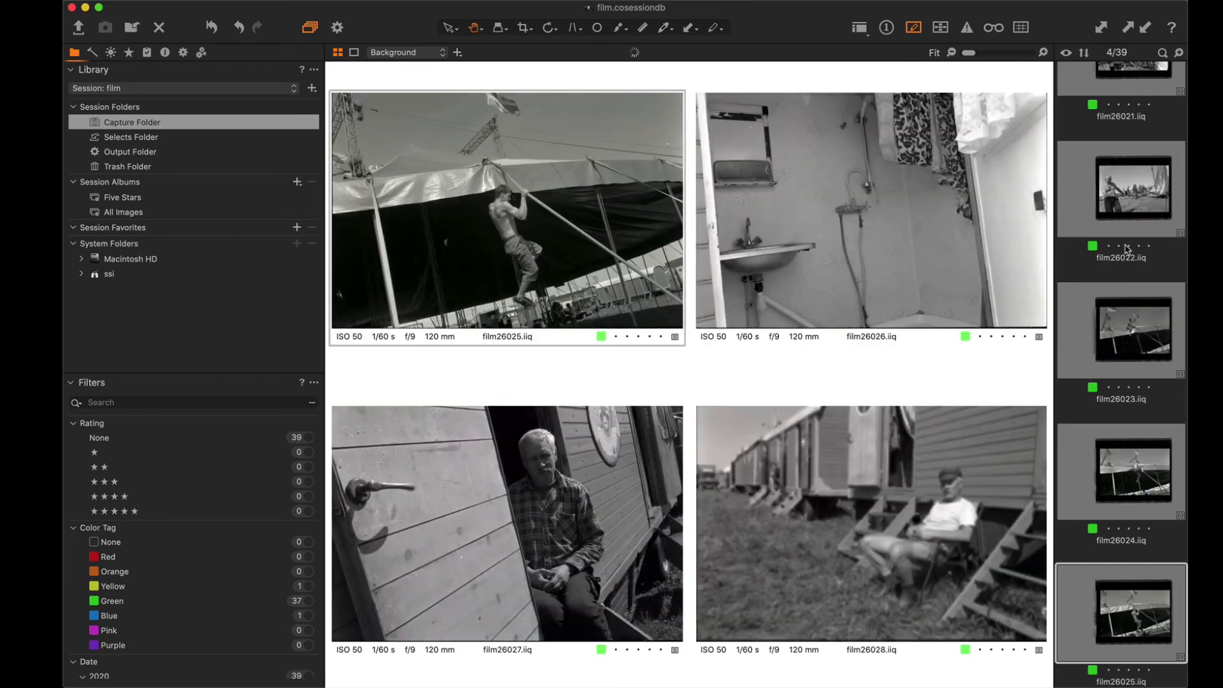
pyautogui.press('pagedown')
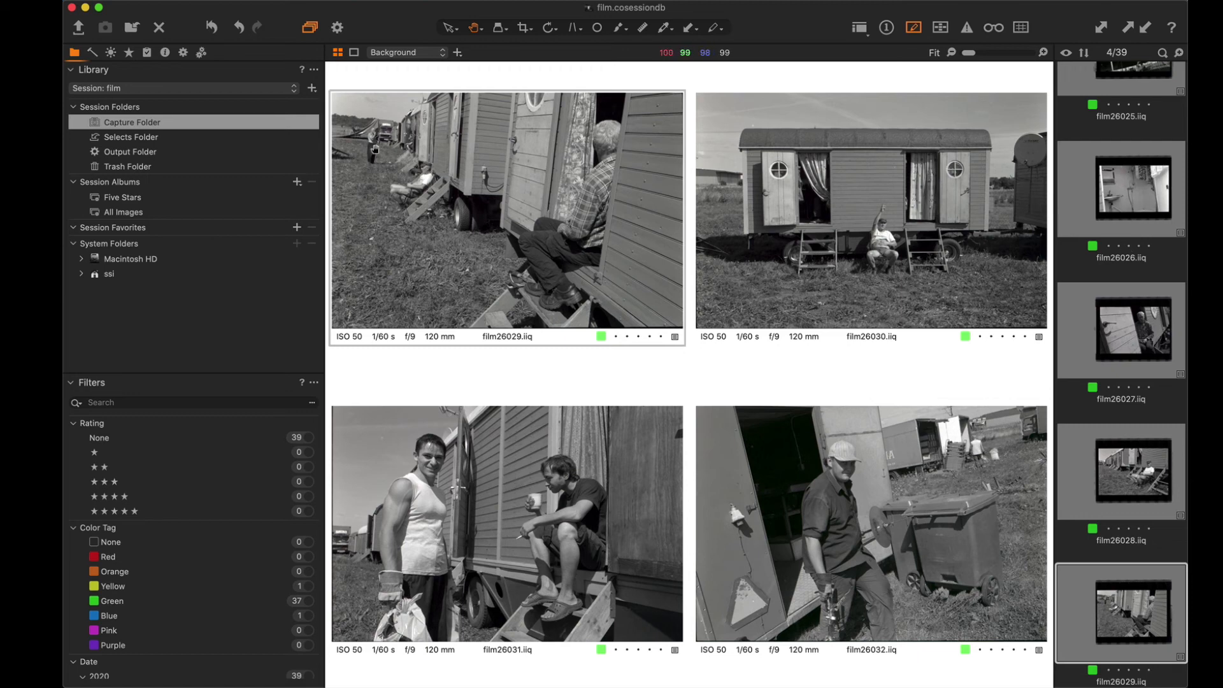
# Step: View film26026.iiq and film26027.iiq individually and inspect the red and green channel levels of film26027.iiq
pyautogui.click(1156, 139)
pyautogui.click(1142, 191)
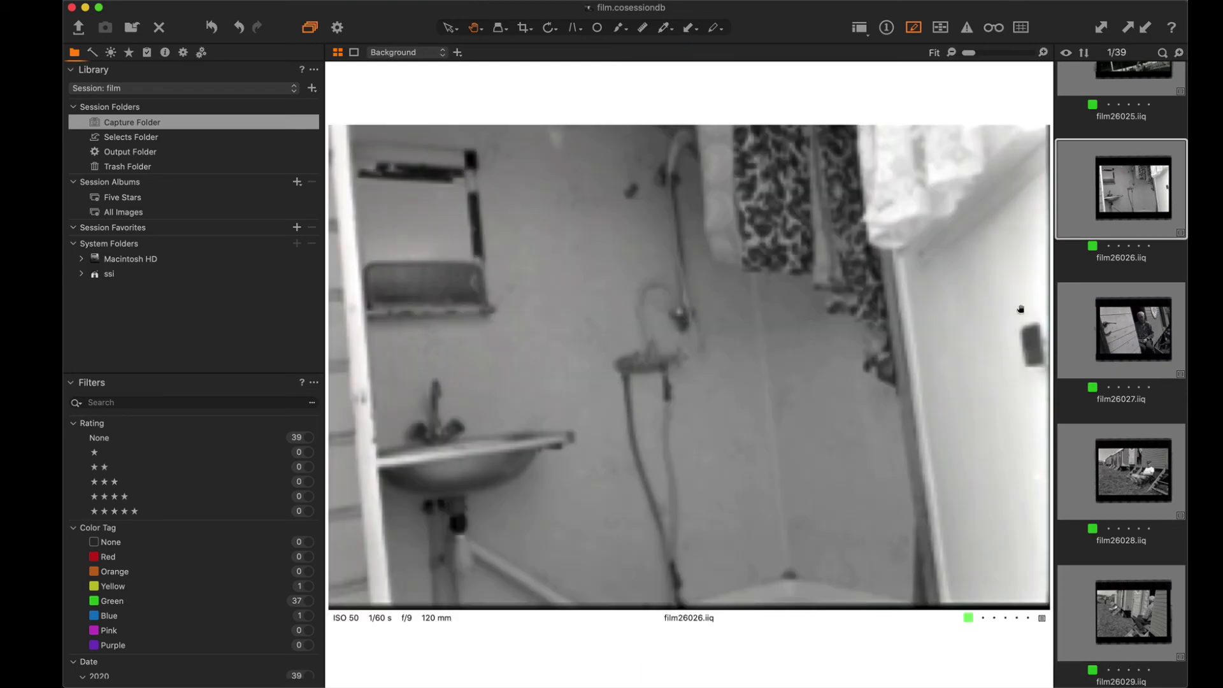
pyautogui.click(1145, 338)
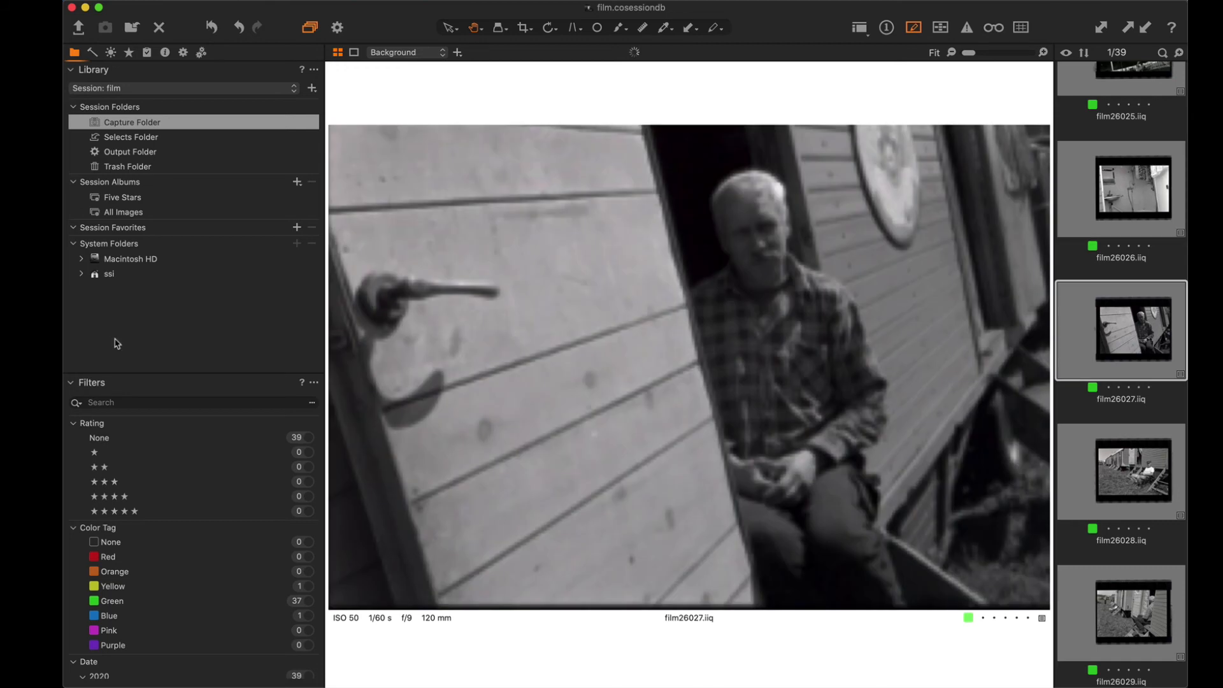
pyautogui.click(92, 52)
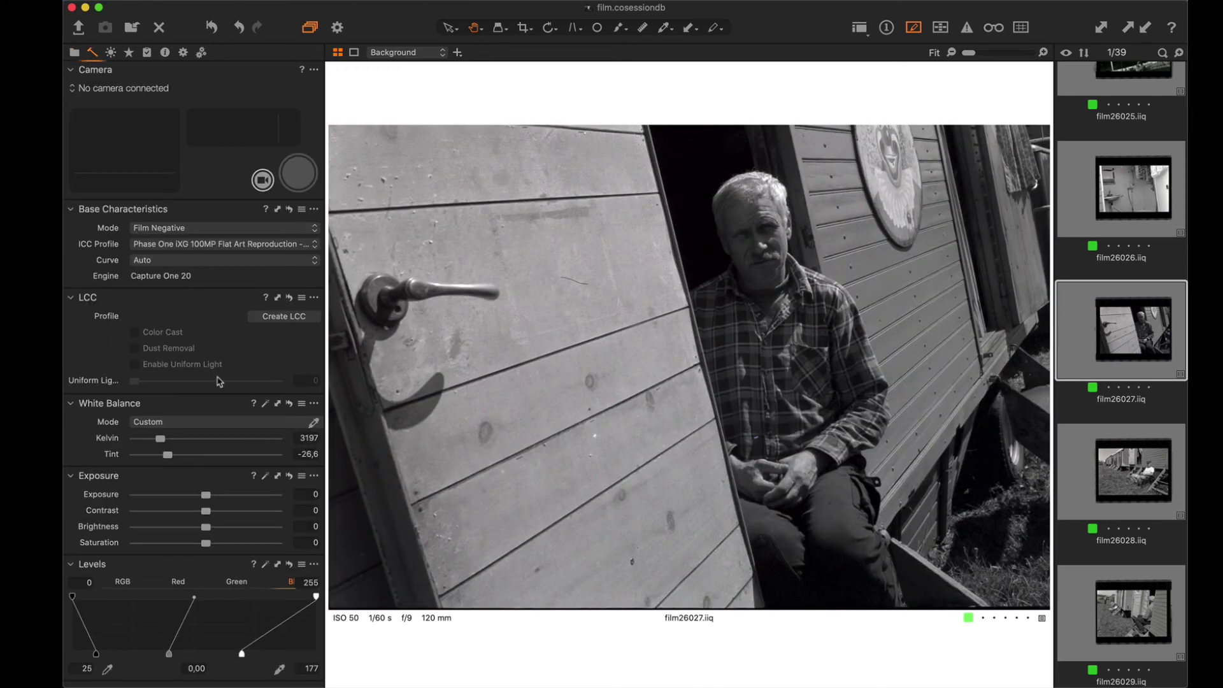
pyautogui.click(181, 582)
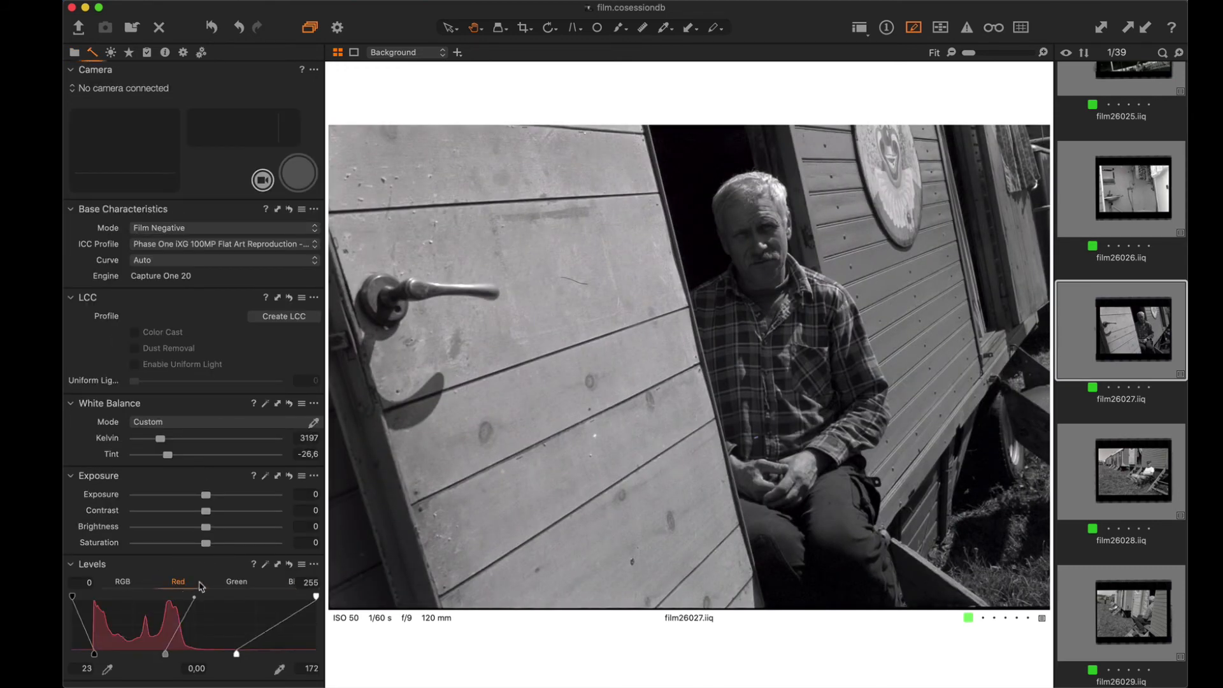
pyautogui.click(235, 582)
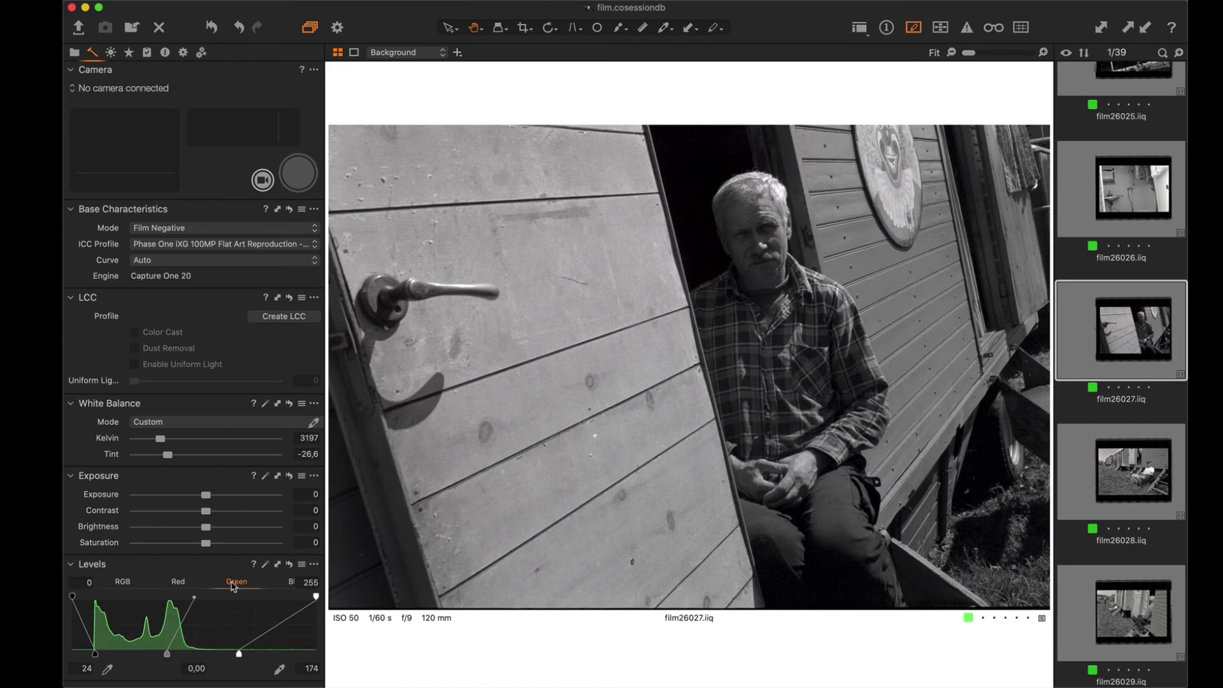
# Step: Compare the green channel levels of film26026.iiq and film26022.iiq, and check the red channel levels of film26022.iiq
pyautogui.click(1131, 185)
pyautogui.scroll(3, 1121, 278)
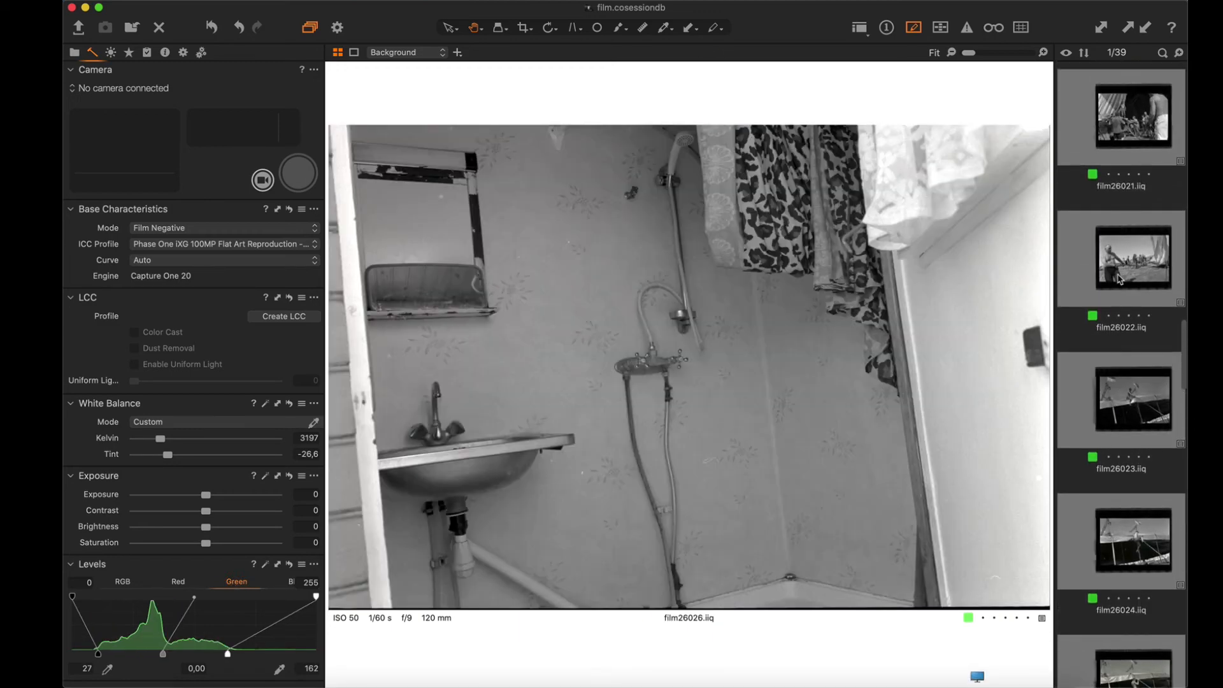
pyautogui.click(1121, 279)
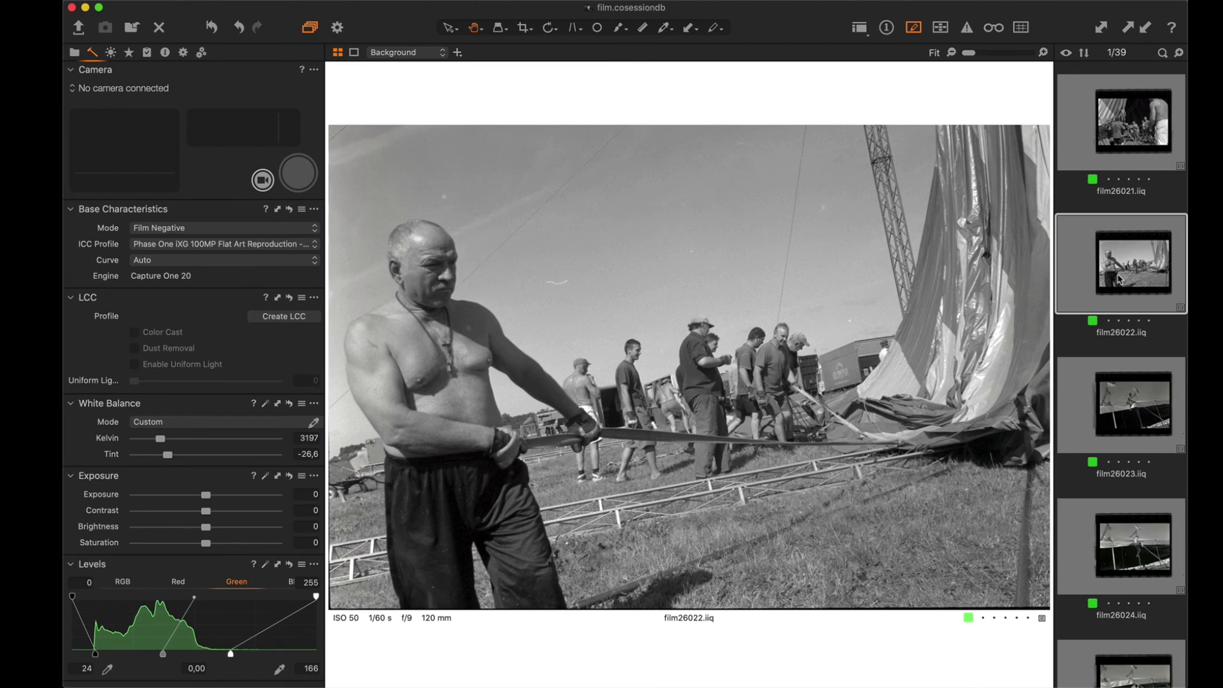
pyautogui.click(182, 582)
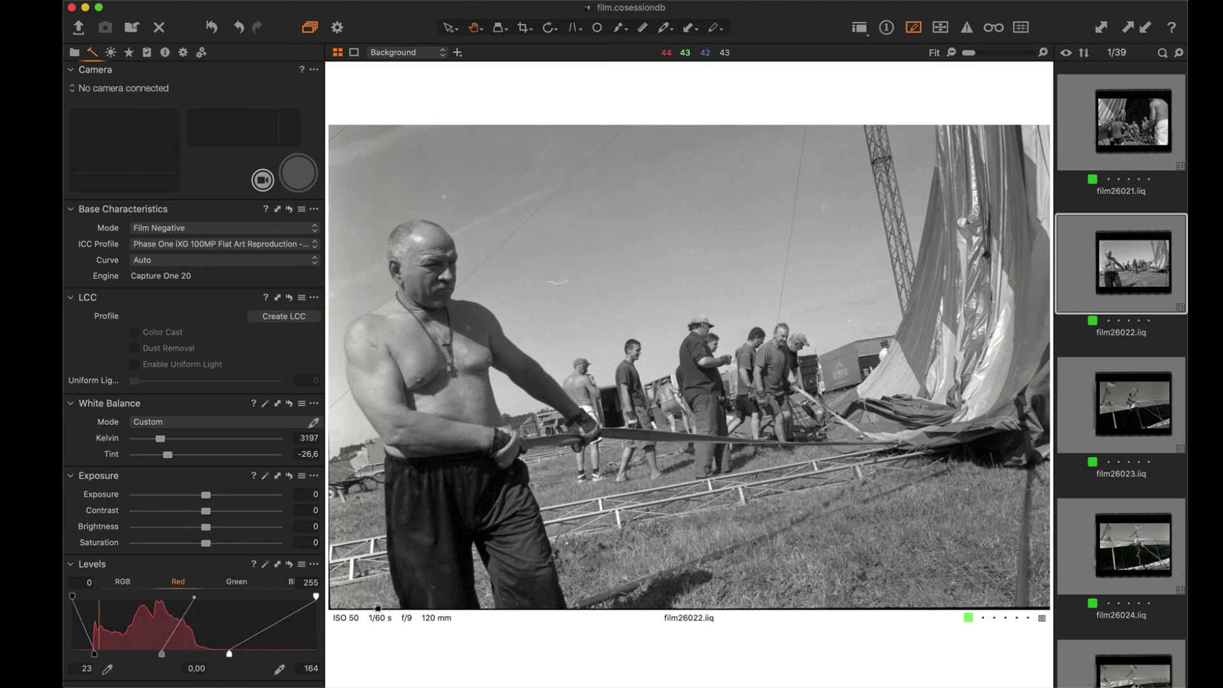
pyautogui.scroll(5, 1112, 317)
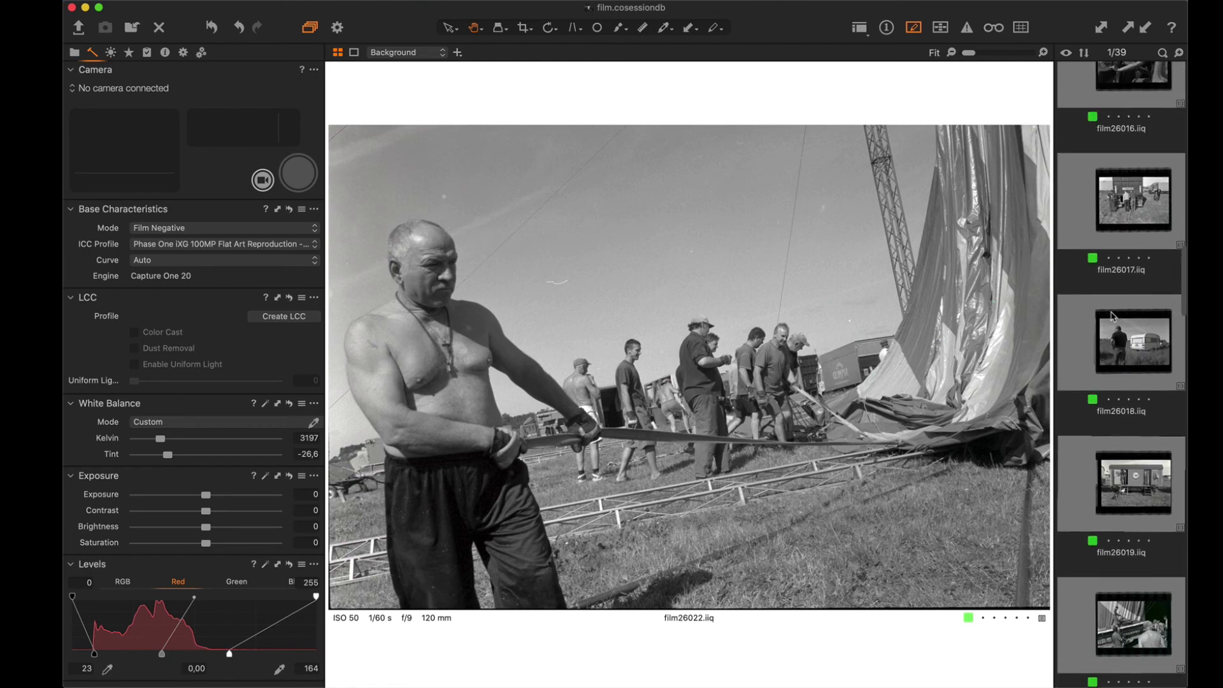
pyautogui.scroll(4, 1112, 317)
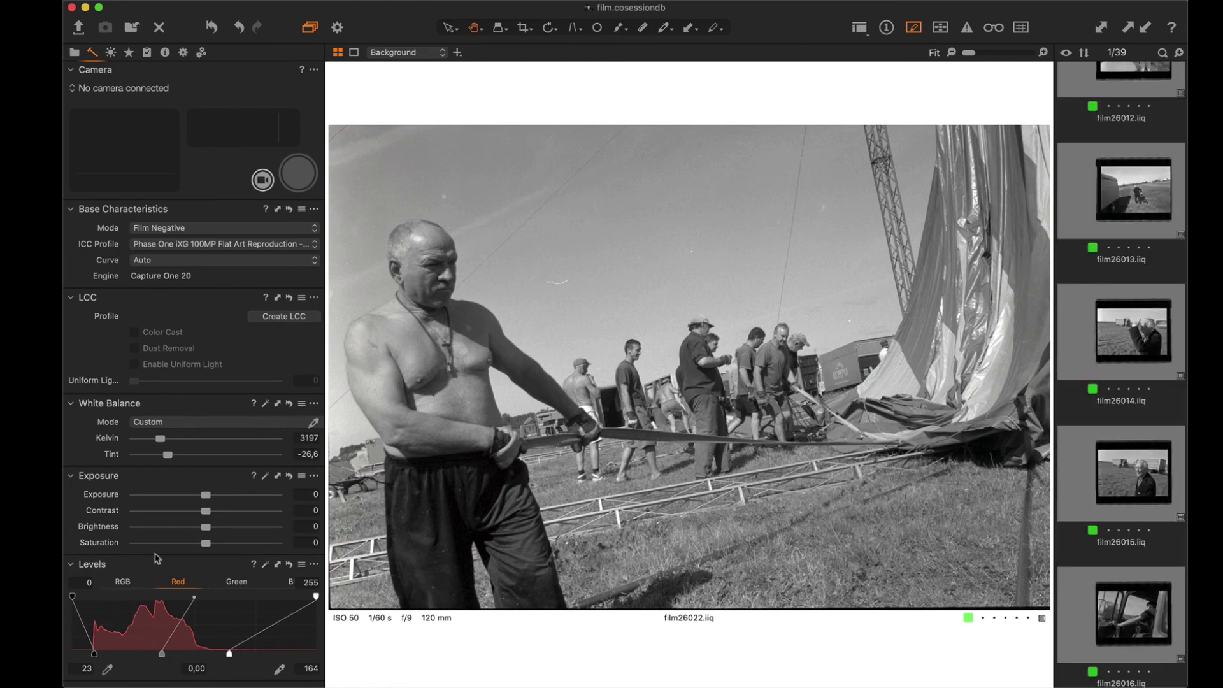
# Step: Examine the Optimization setting of Auto Crop for the roll film
pyautogui.click(129, 52)
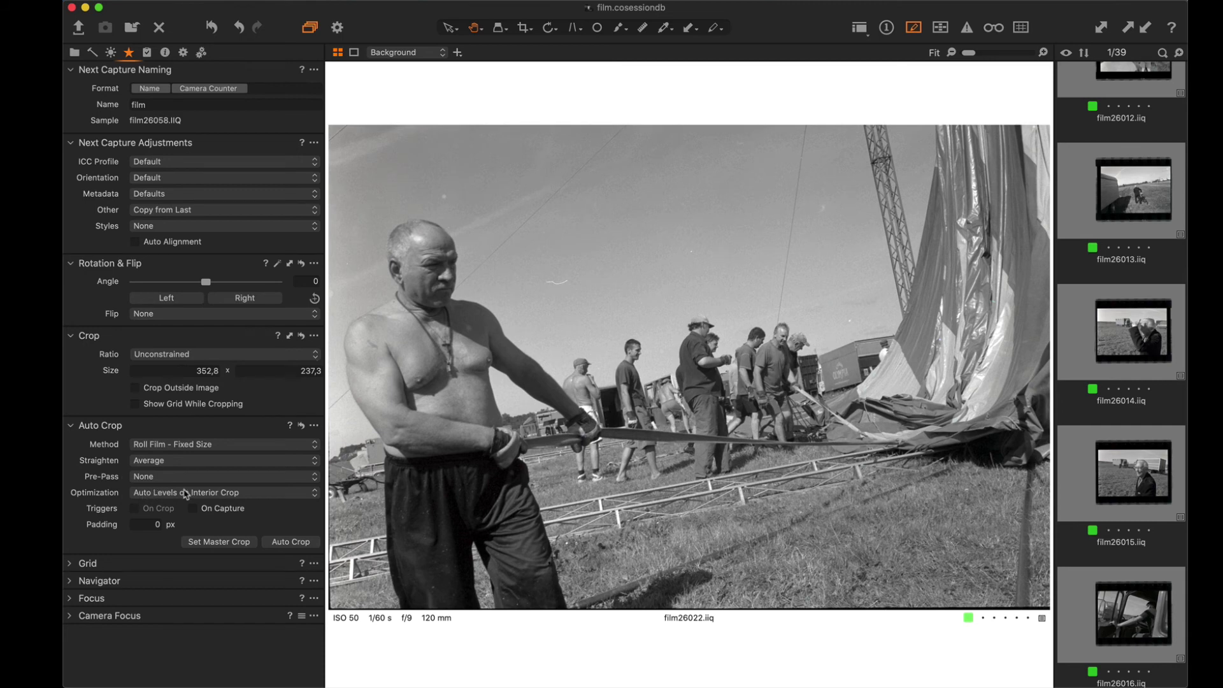
pyautogui.click(185, 493)
pyautogui.click(186, 493)
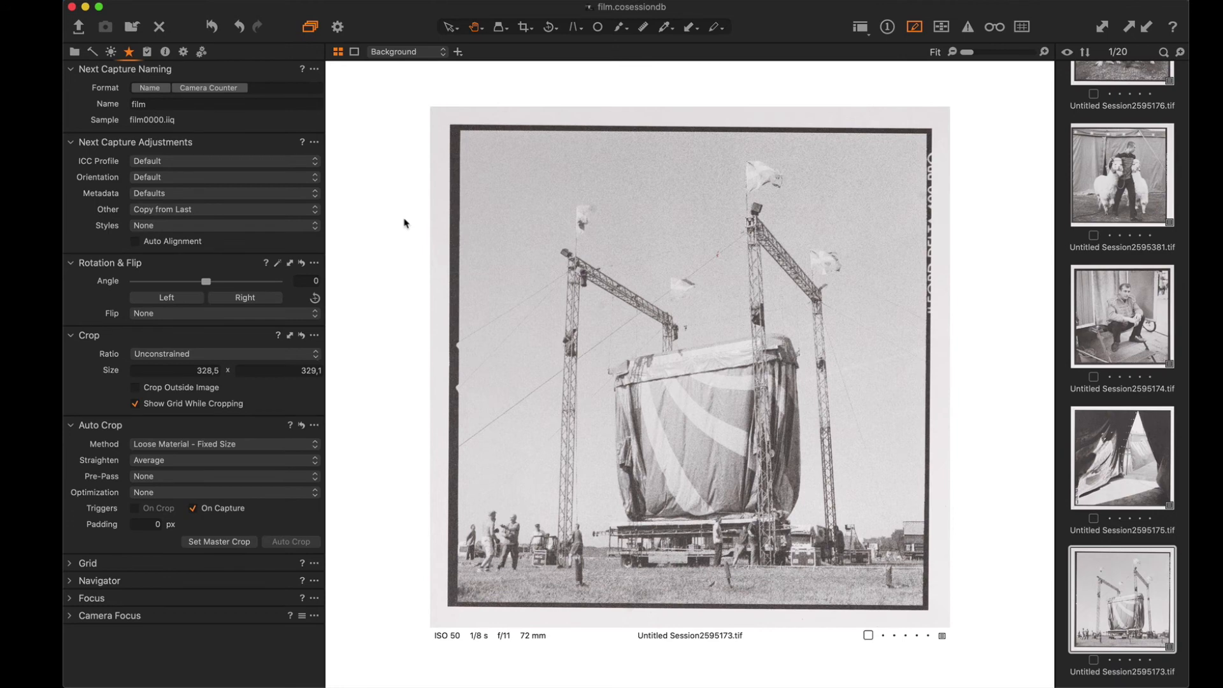
# Step: Open the Capture folder of Untitled Session on the Desktop and view variants 2 and 1 of Untitled Session25954.iiq
pyautogui.click(74, 52)
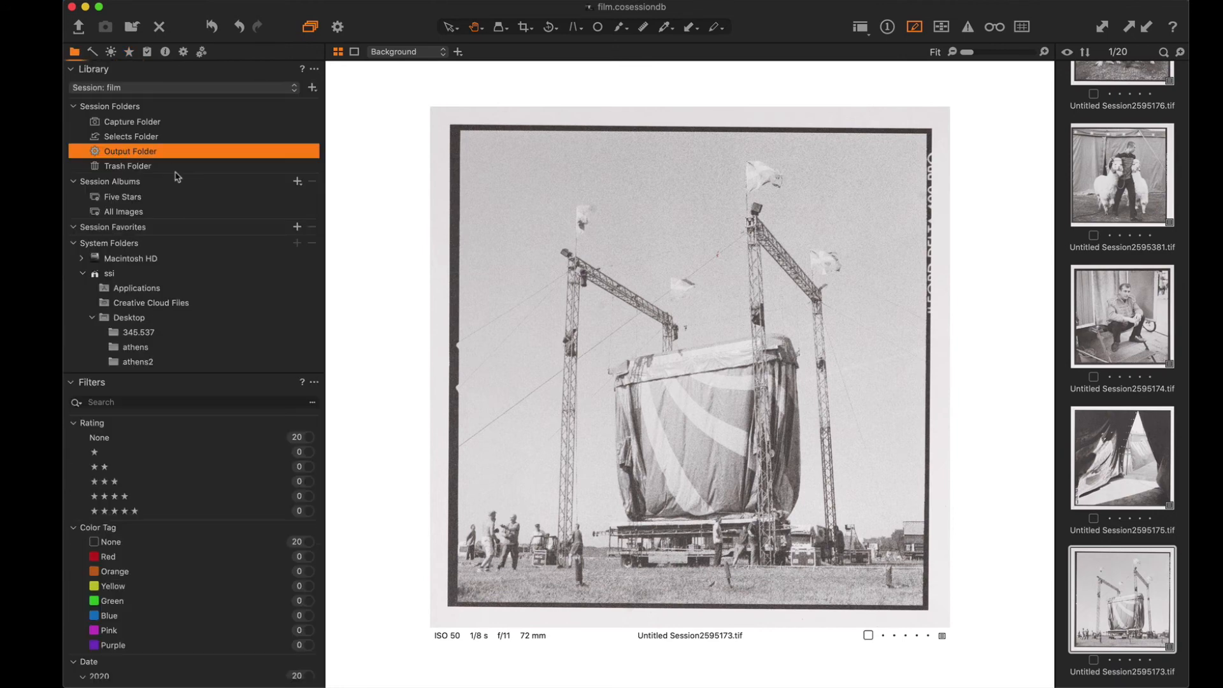
pyautogui.scroll(-15, 213, 281)
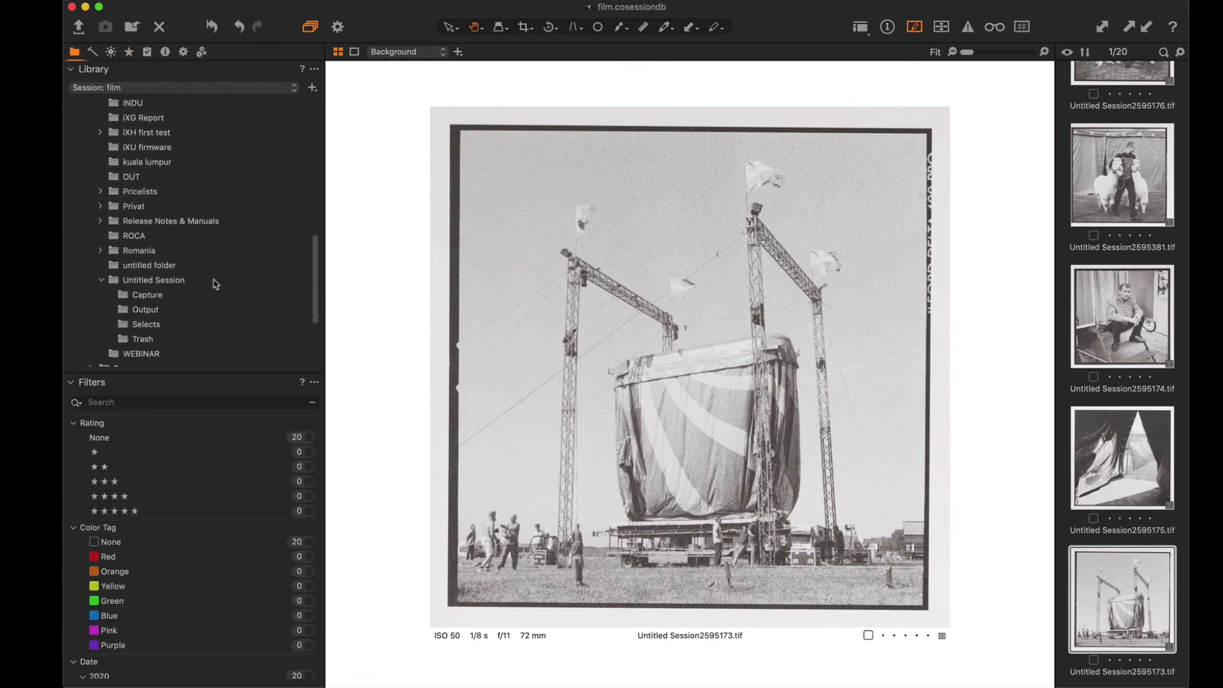
pyautogui.scroll(-5, 214, 282)
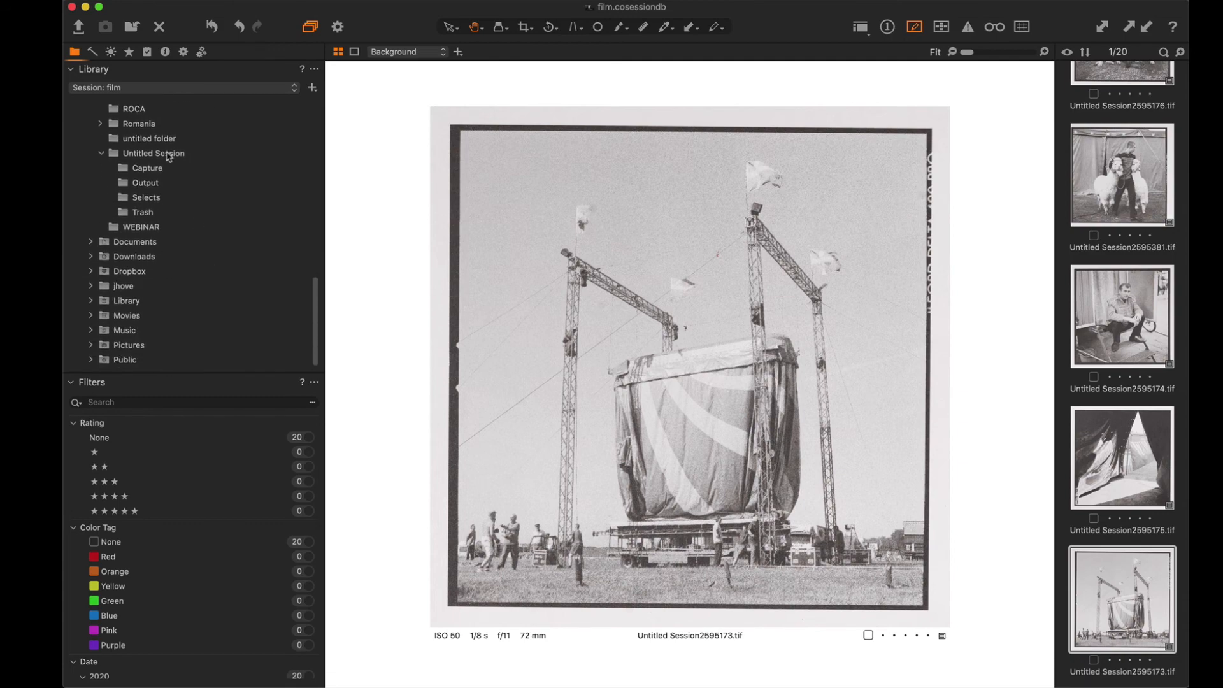
pyautogui.click(148, 169)
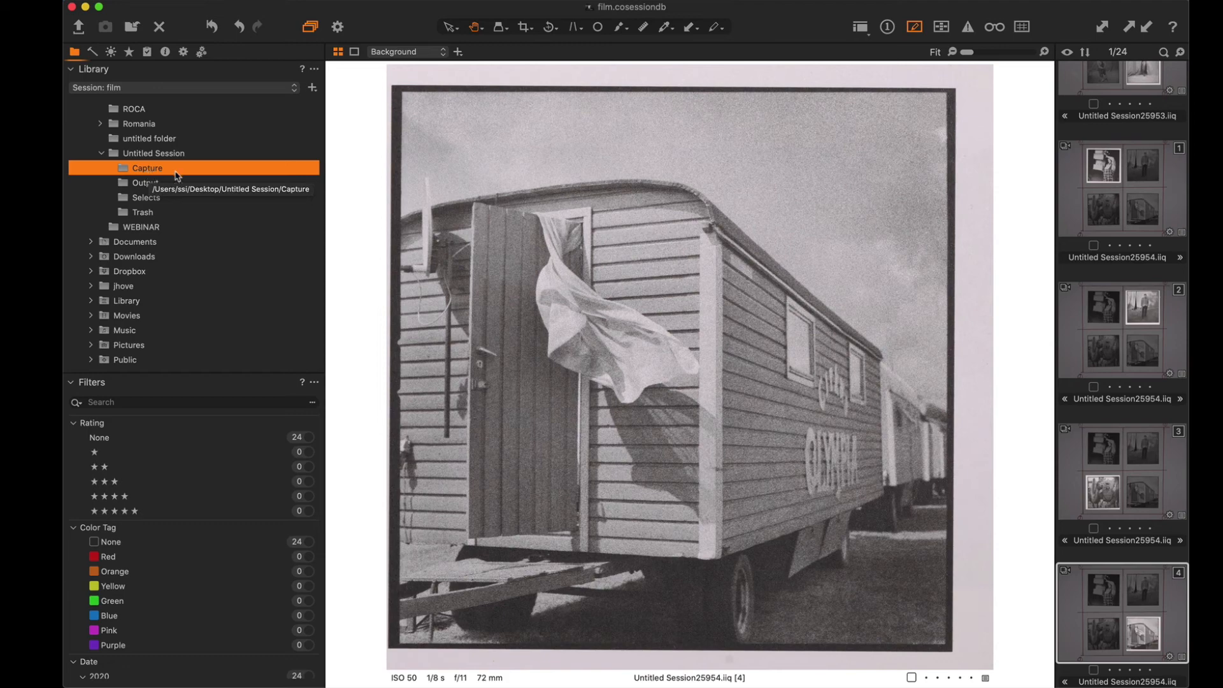
pyautogui.click(1128, 362)
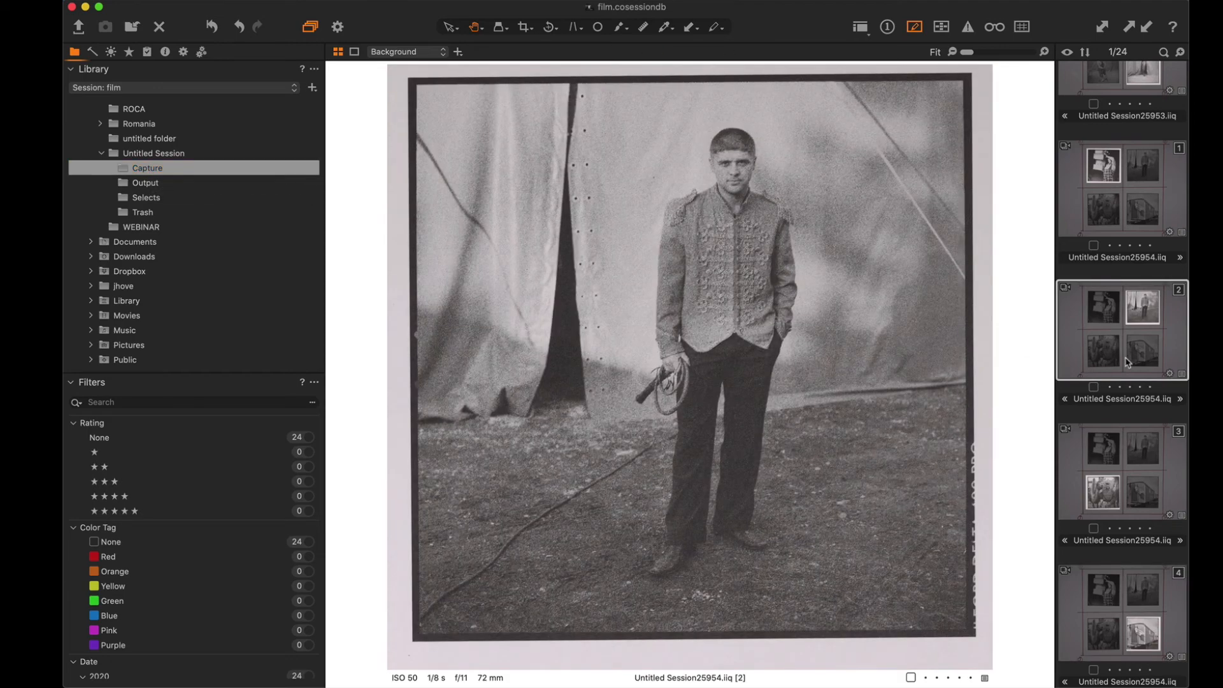
pyautogui.scroll(5, 1128, 362)
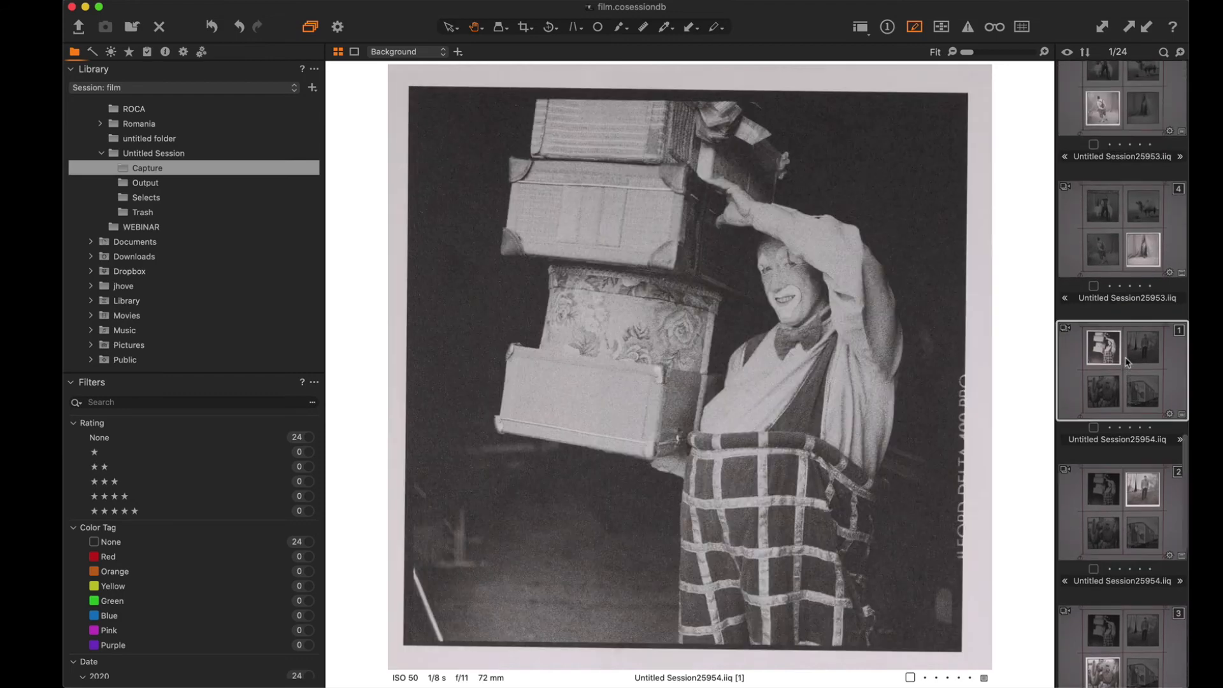
# Step: View variant 2 of Untitled Session25953.iiq and variant 4 of Untitled Session25954.iiq to check their crops
pyautogui.click(1128, 362)
pyautogui.scroll(8, 1128, 362)
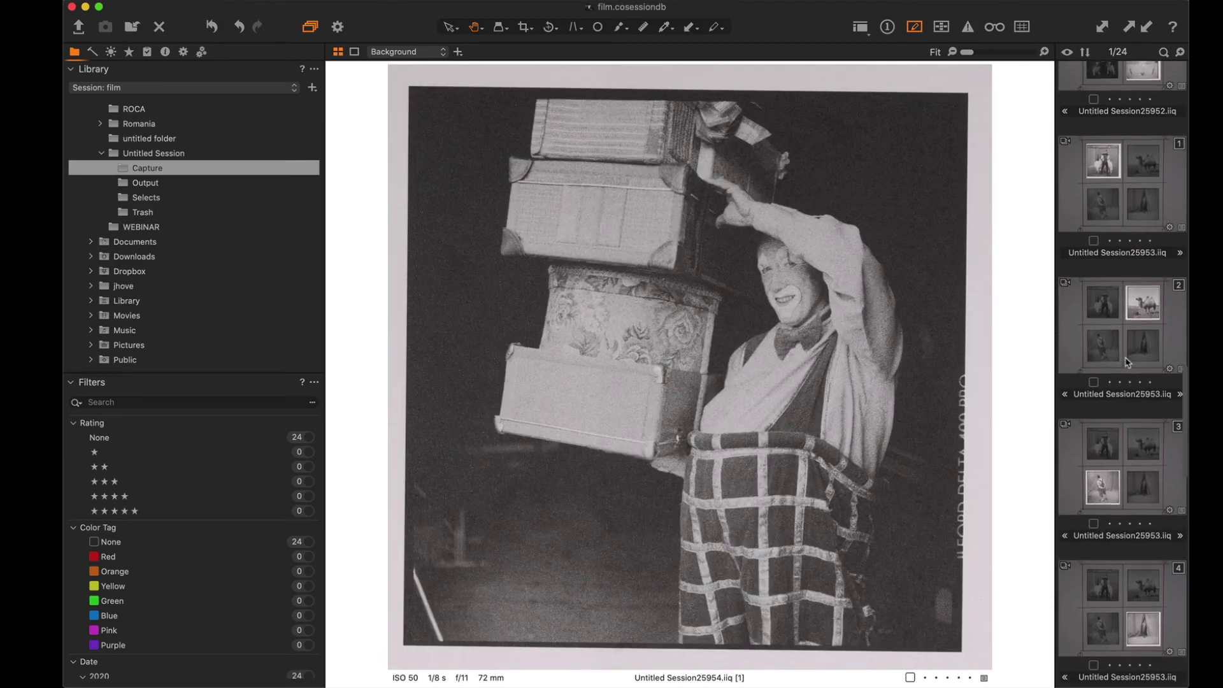
pyautogui.click(1151, 334)
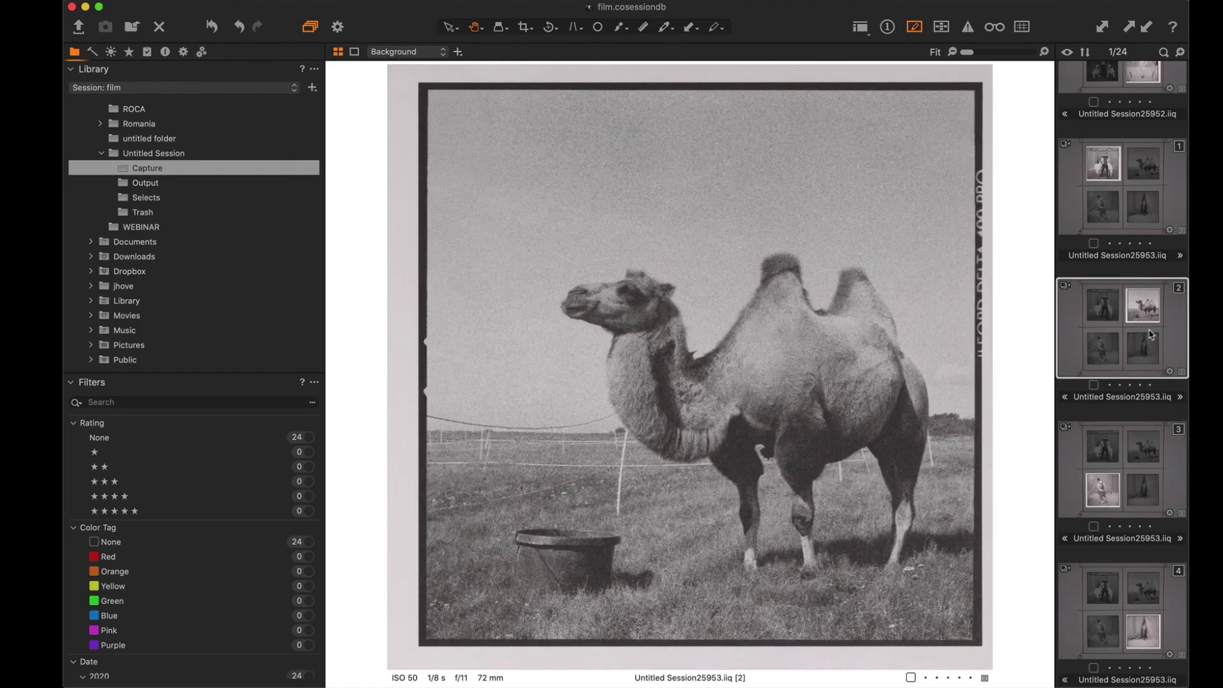
pyautogui.scroll(-10, 1150, 334)
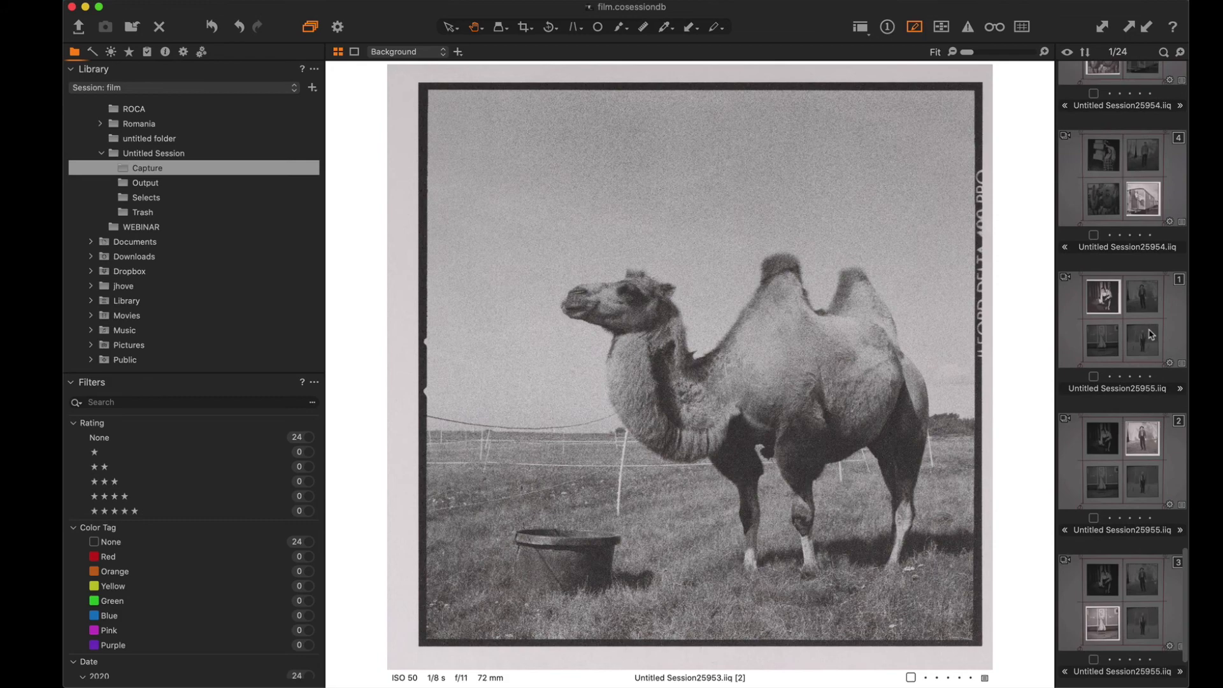
pyautogui.click(1144, 200)
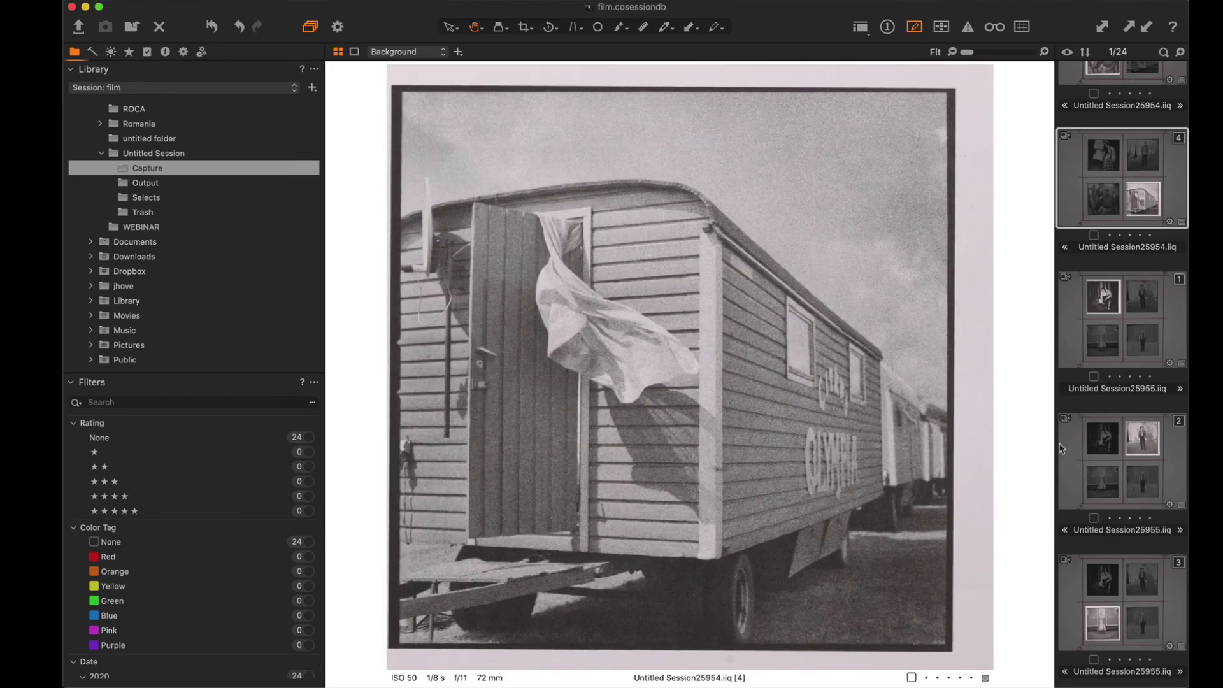
pyautogui.scroll(-3, 1155, 494)
# Step: Look through the other captures, view variant 2 of Untitled Session25954.iiq and return to its variant 4
pyautogui.scroll(10, 1155, 493)
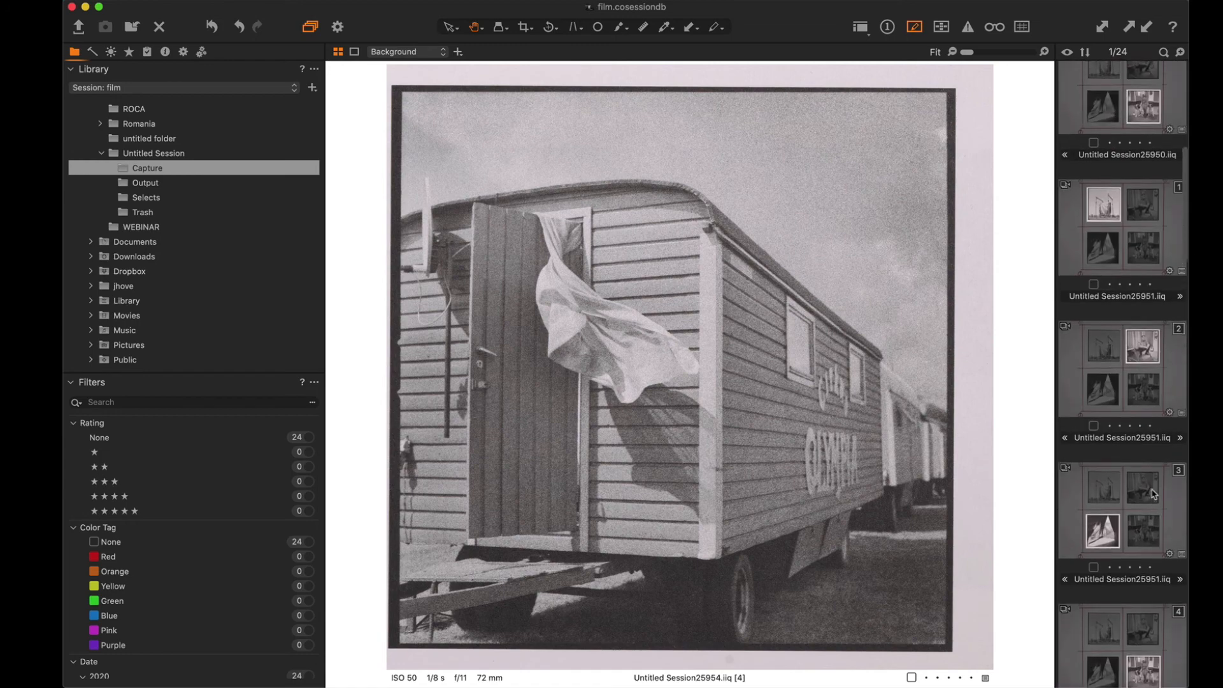
pyautogui.scroll(-10, 1155, 494)
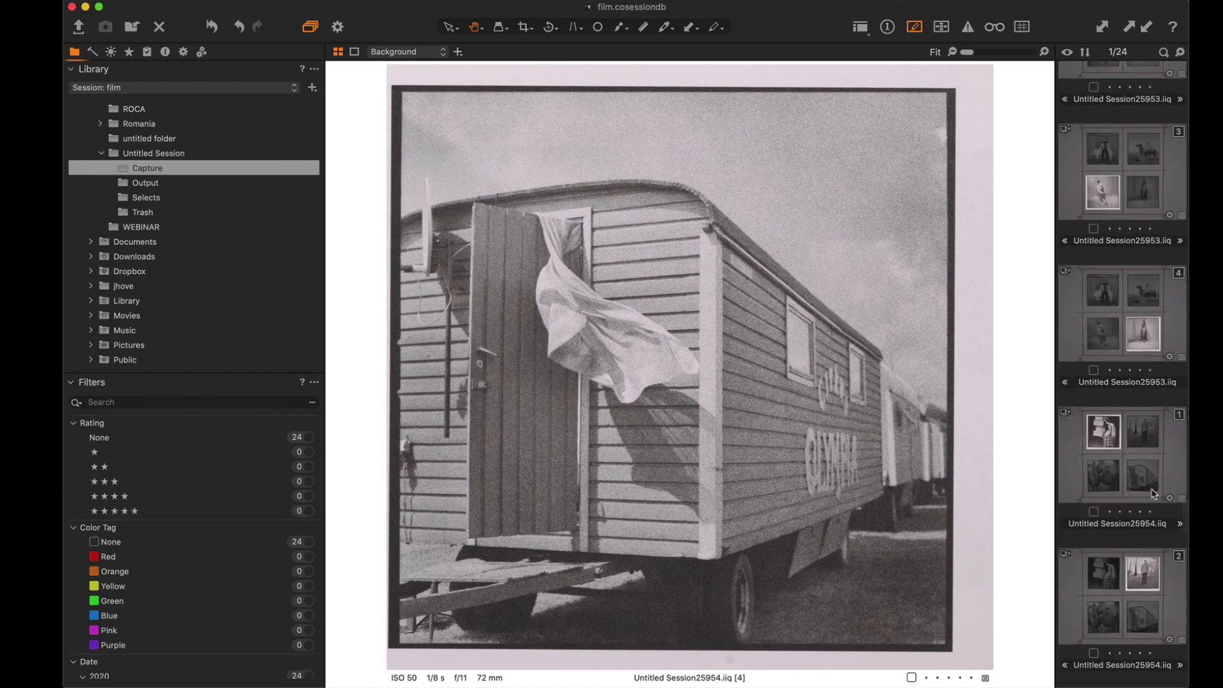
pyautogui.click(1131, 569)
pyautogui.scroll(-8, 1130, 569)
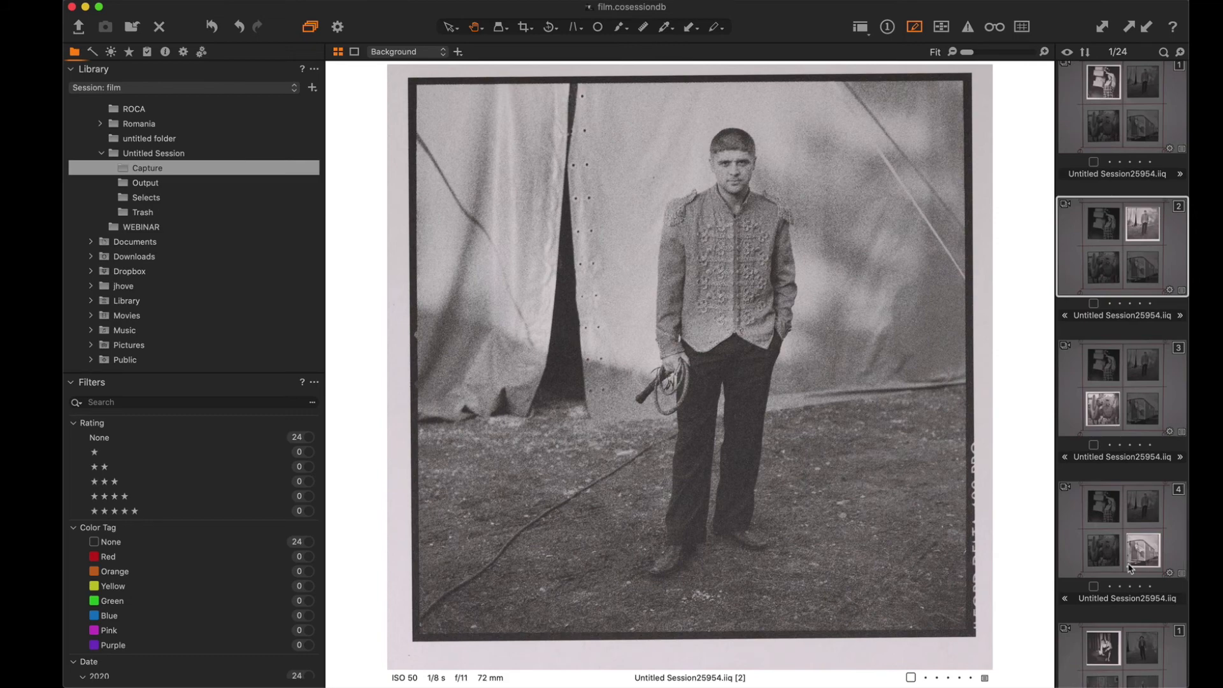
pyautogui.scroll(-2, 1135, 548)
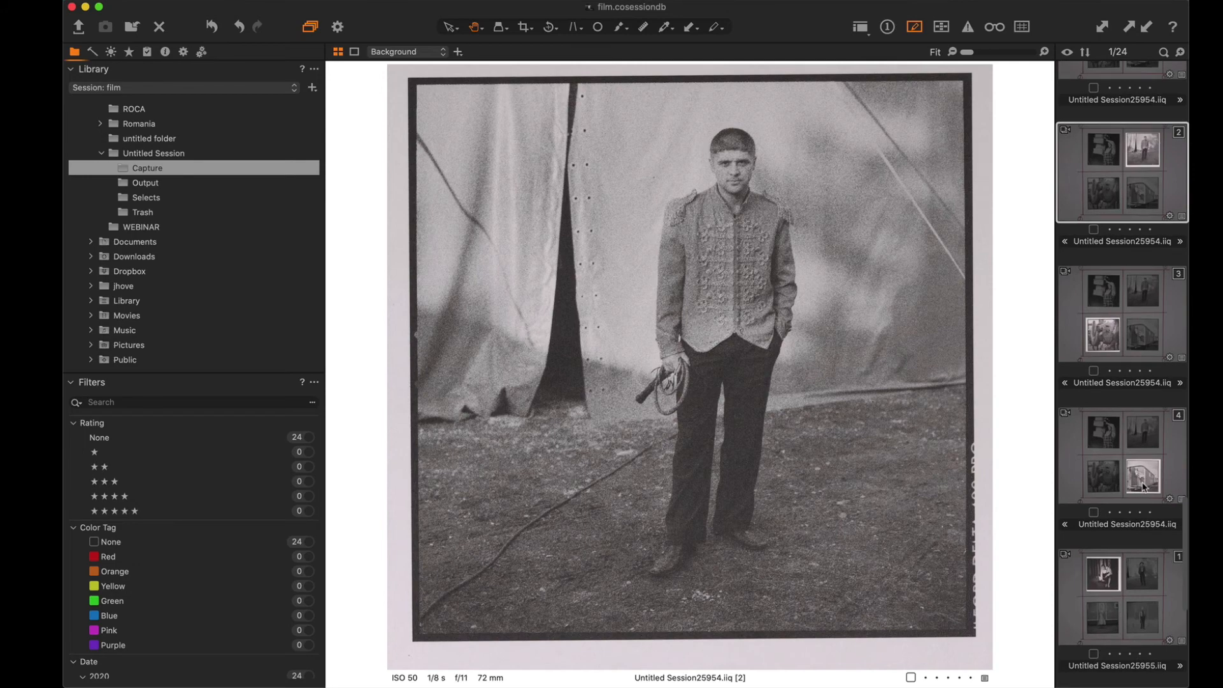
pyautogui.click(1144, 487)
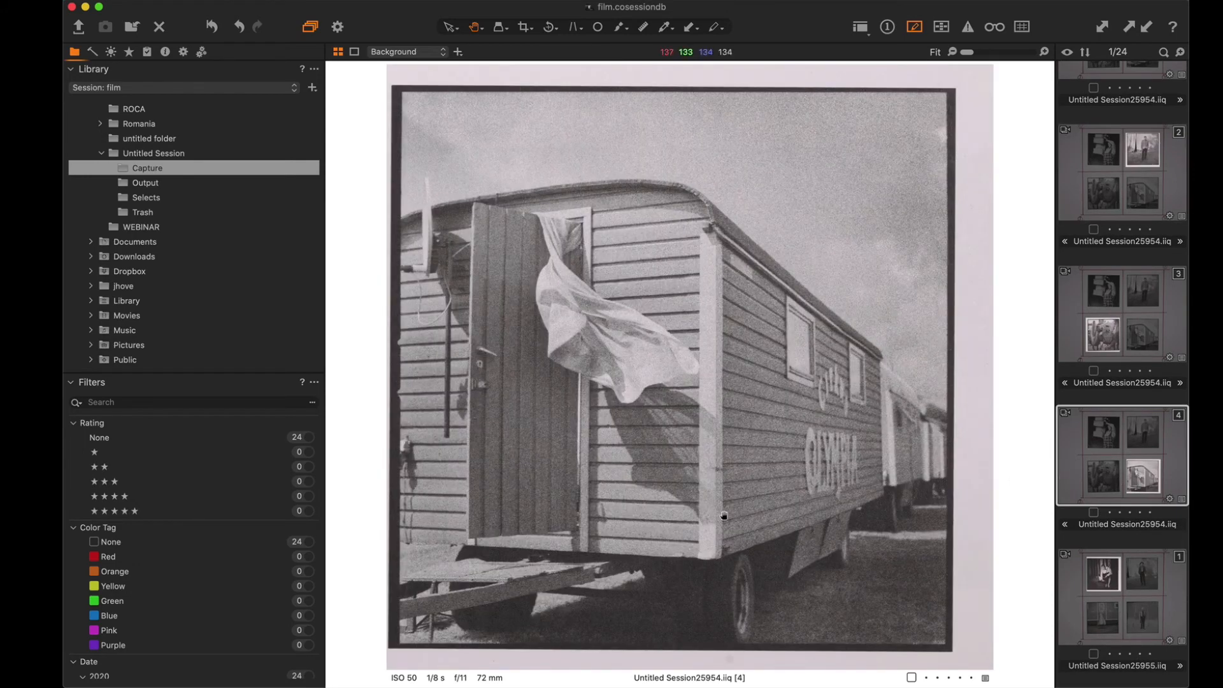
# Step: Show the cropping tools, collapse Rotation & Flip, and examine the extra options of the Crop and Auto Crop tools
pyautogui.click(130, 54)
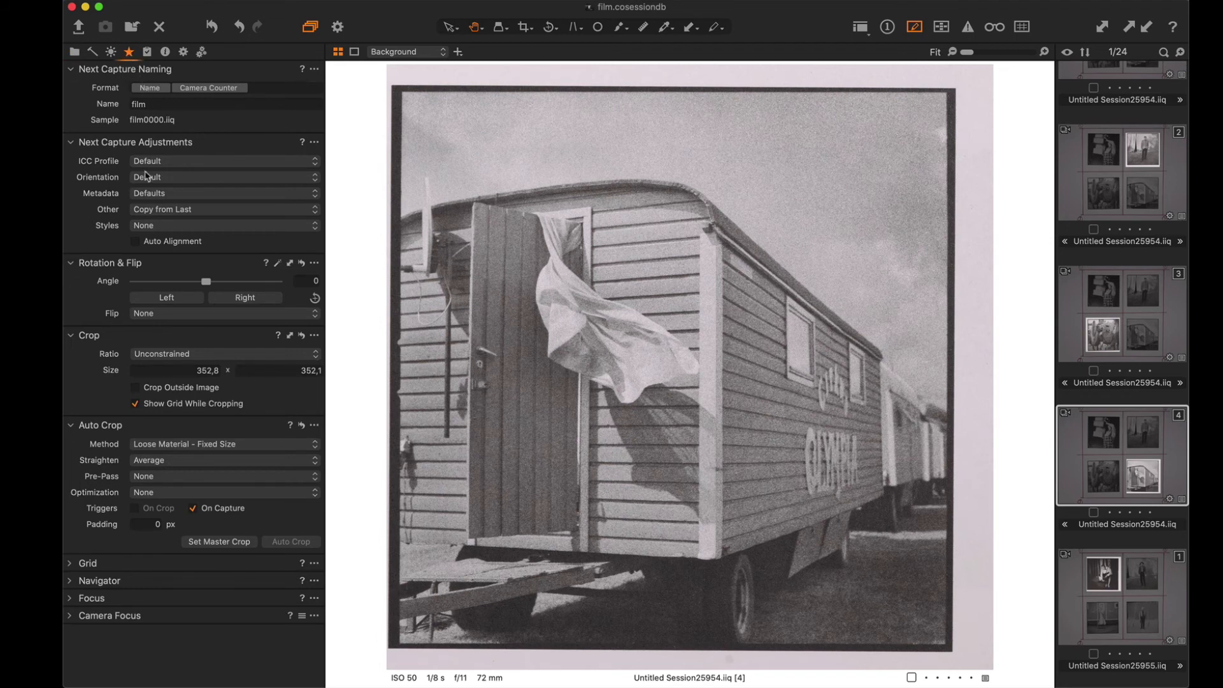
pyautogui.click(72, 268)
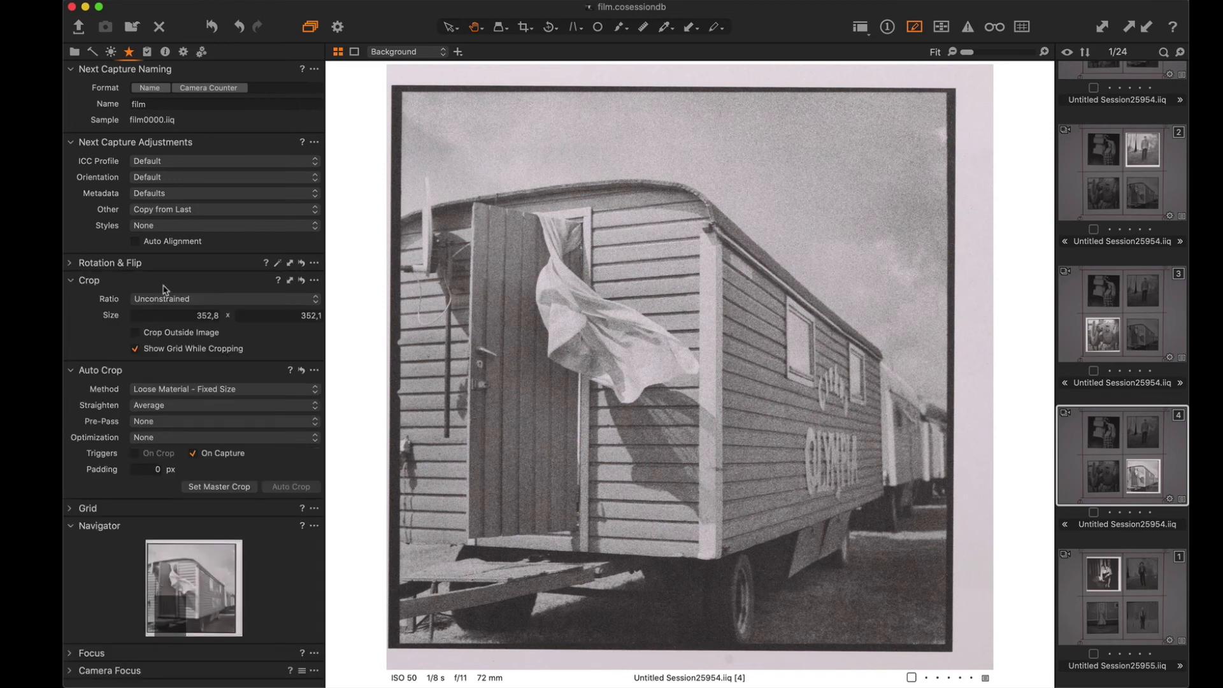
pyautogui.click(315, 280)
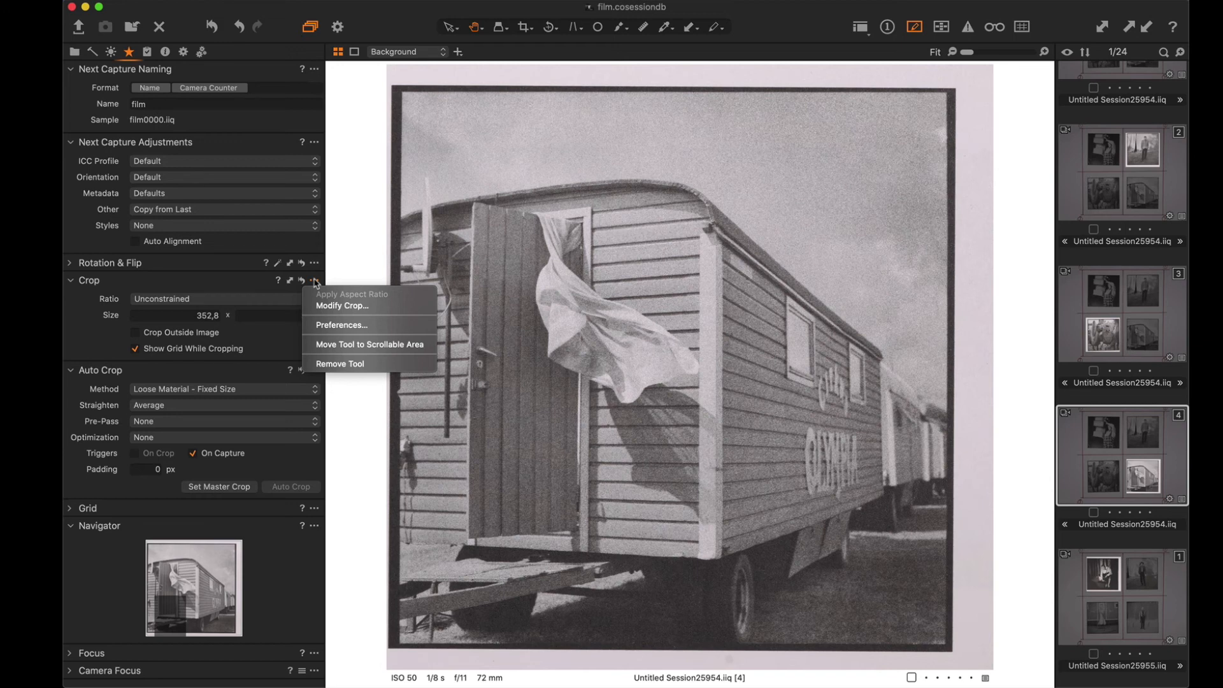
pyautogui.click(316, 281)
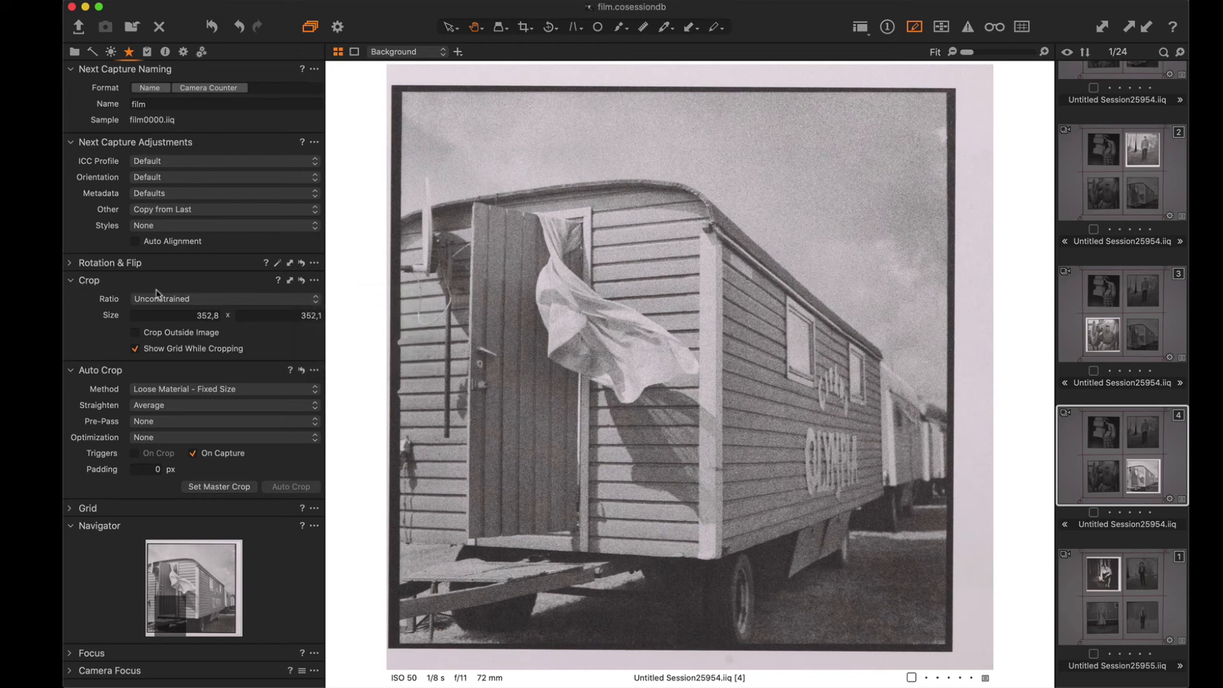
pyautogui.click(314, 370)
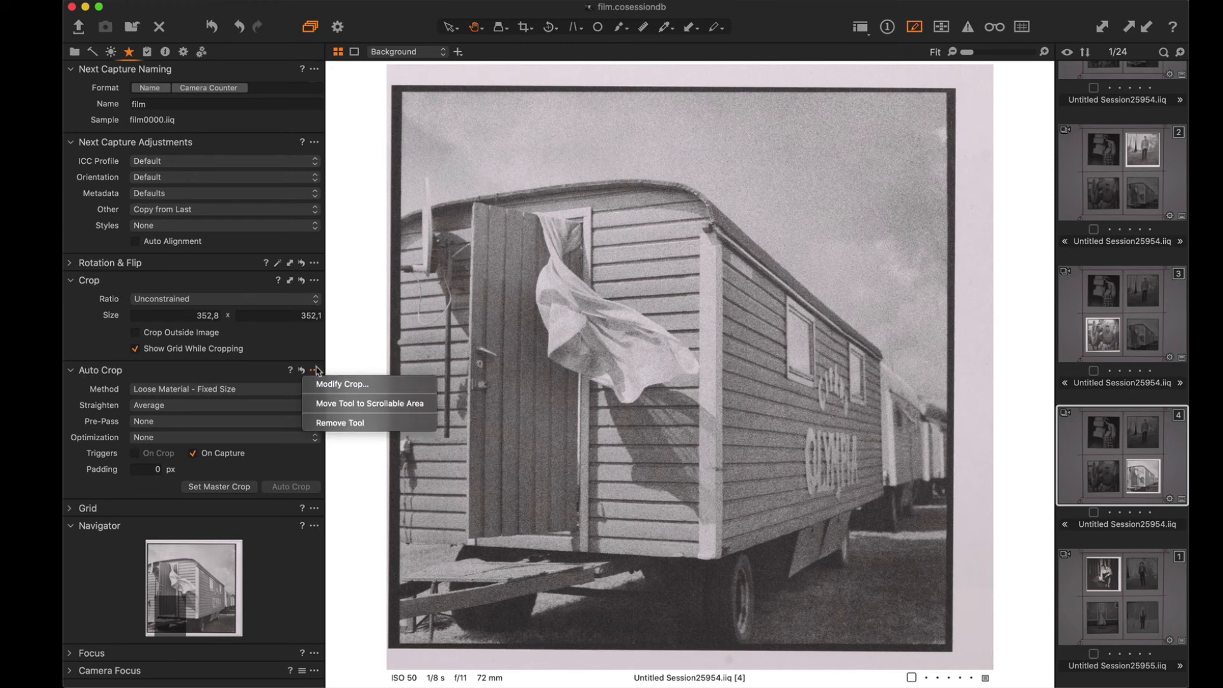
pyautogui.click(317, 369)
pyautogui.click(315, 281)
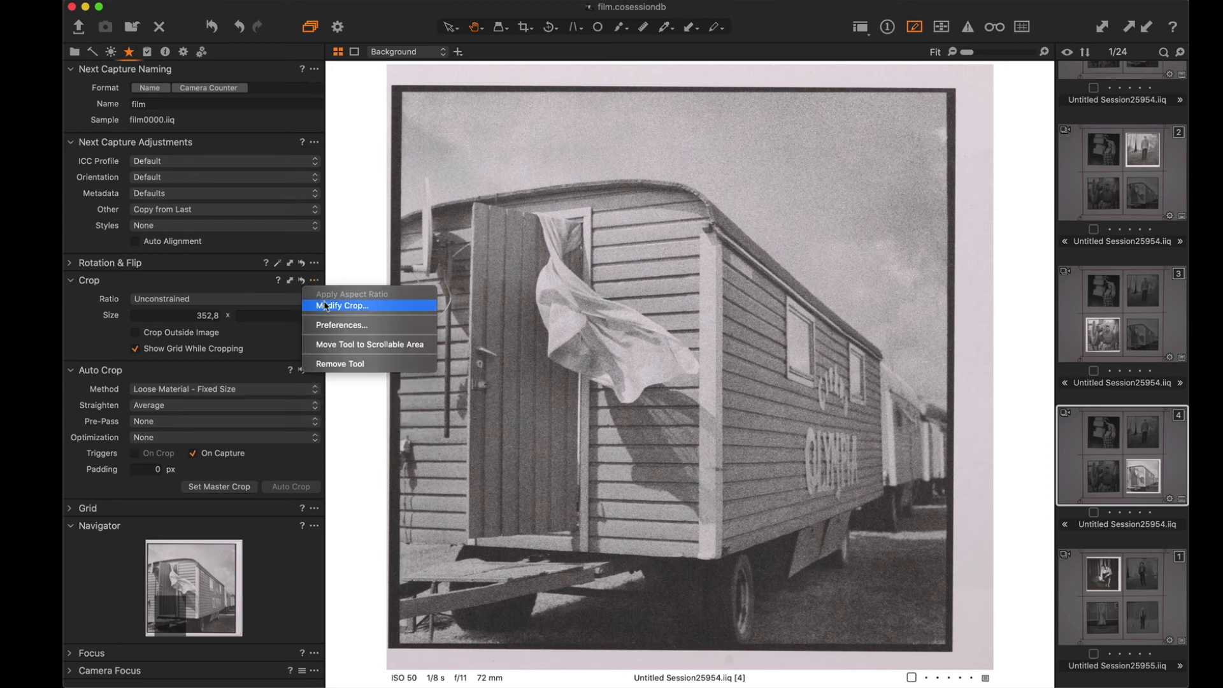
pyautogui.click(317, 283)
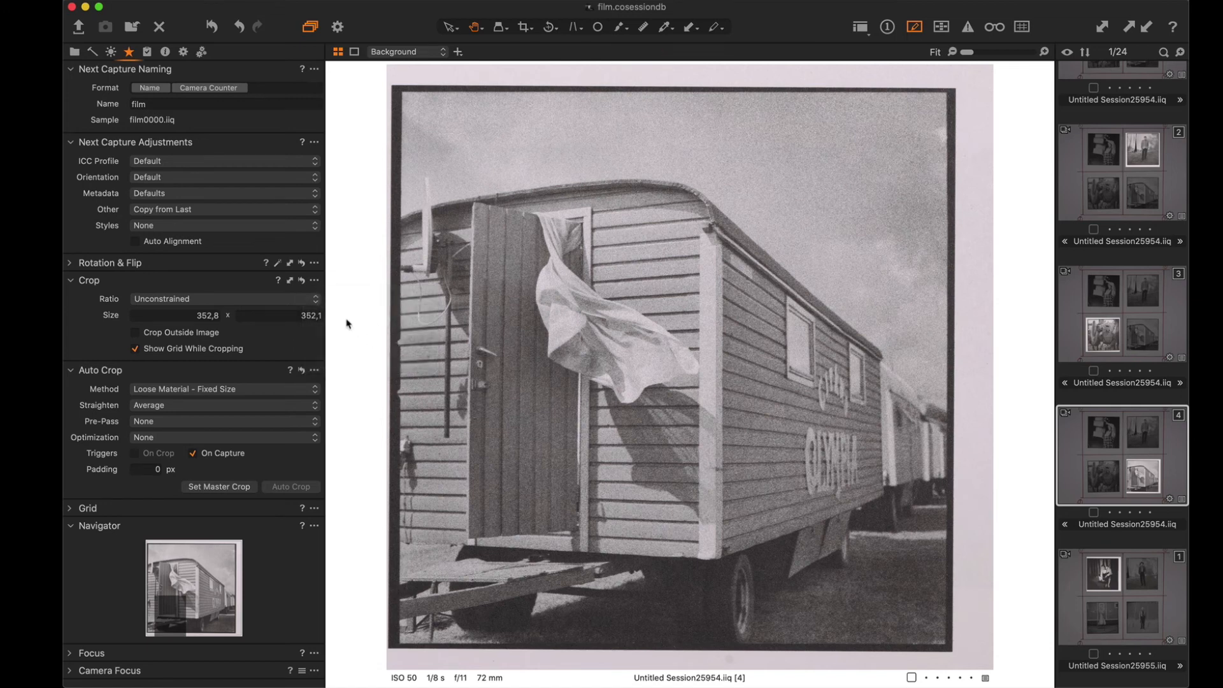
# Step: Modify the crop of Untitled Session25954.iiq variant 4 with a horizontal location offset of -10 mm and no vertical offset
pyautogui.click(315, 282)
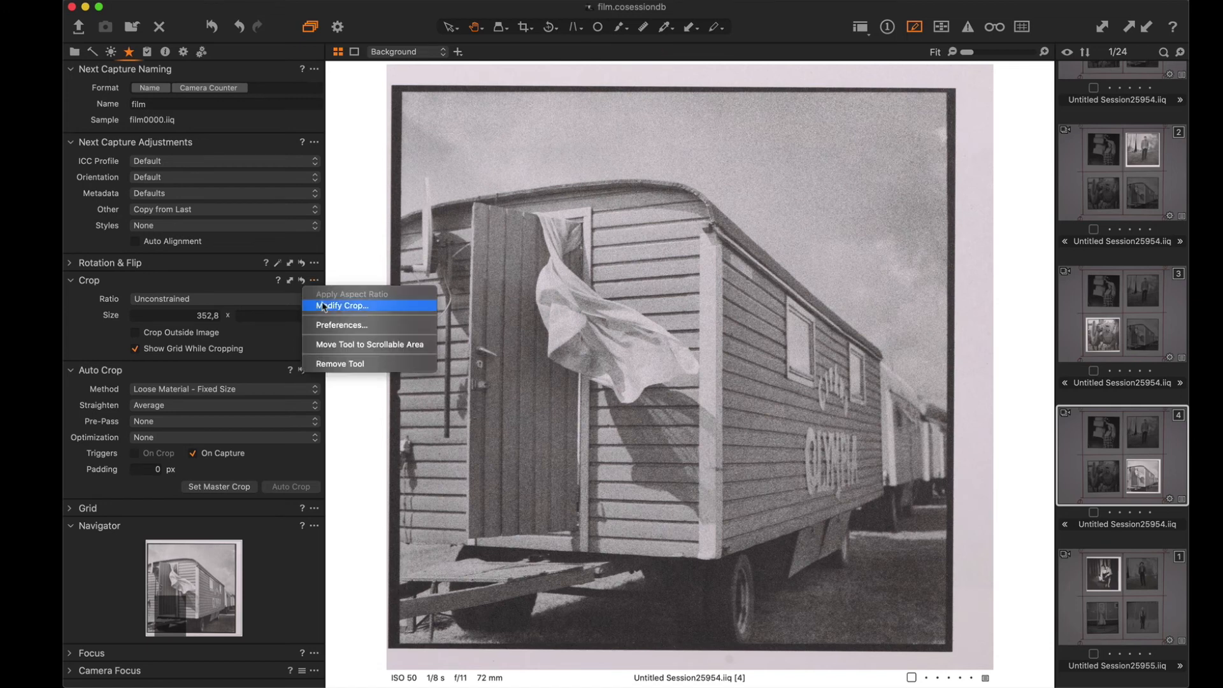
pyautogui.click(325, 307)
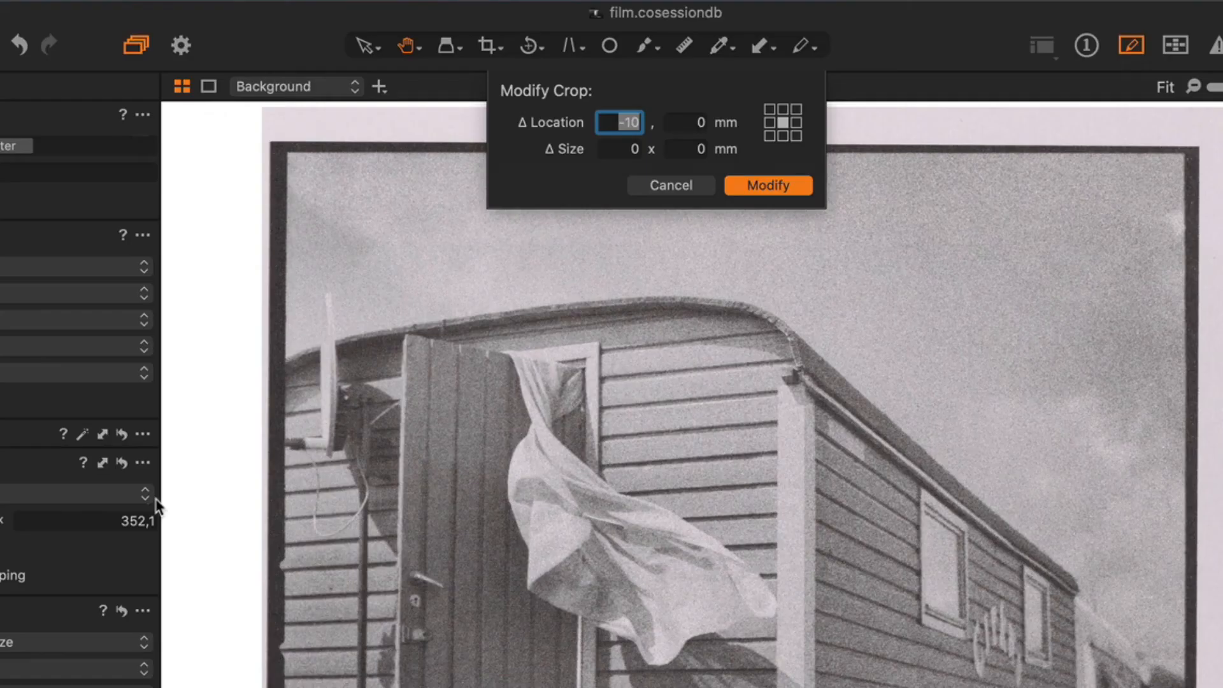
pyautogui.write('0')
pyautogui.click(696, 121)
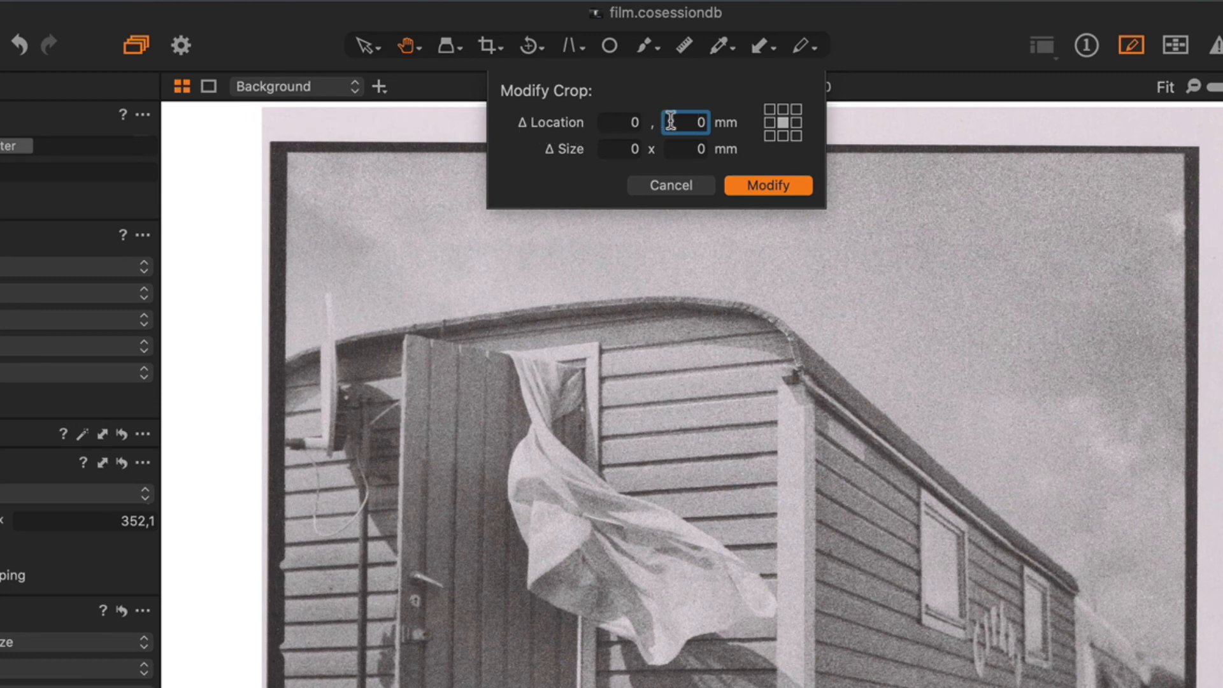
pyautogui.click(623, 121)
pyautogui.press('super+a')
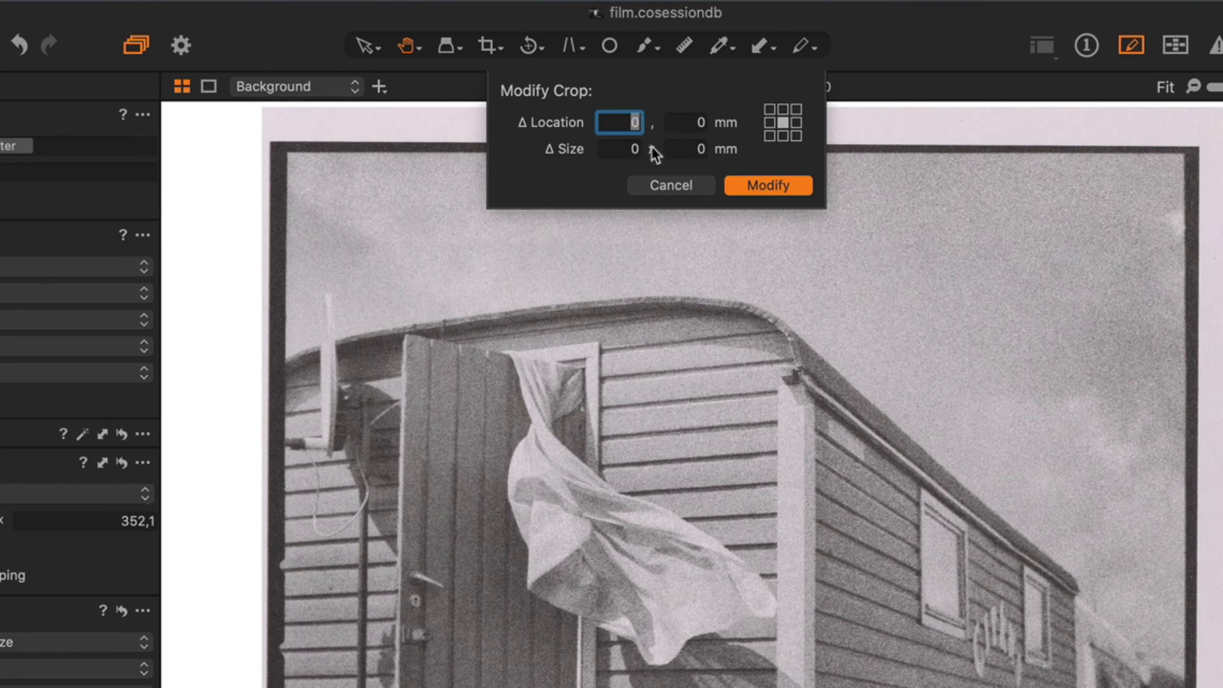
pyautogui.click(625, 121)
pyautogui.click(689, 120)
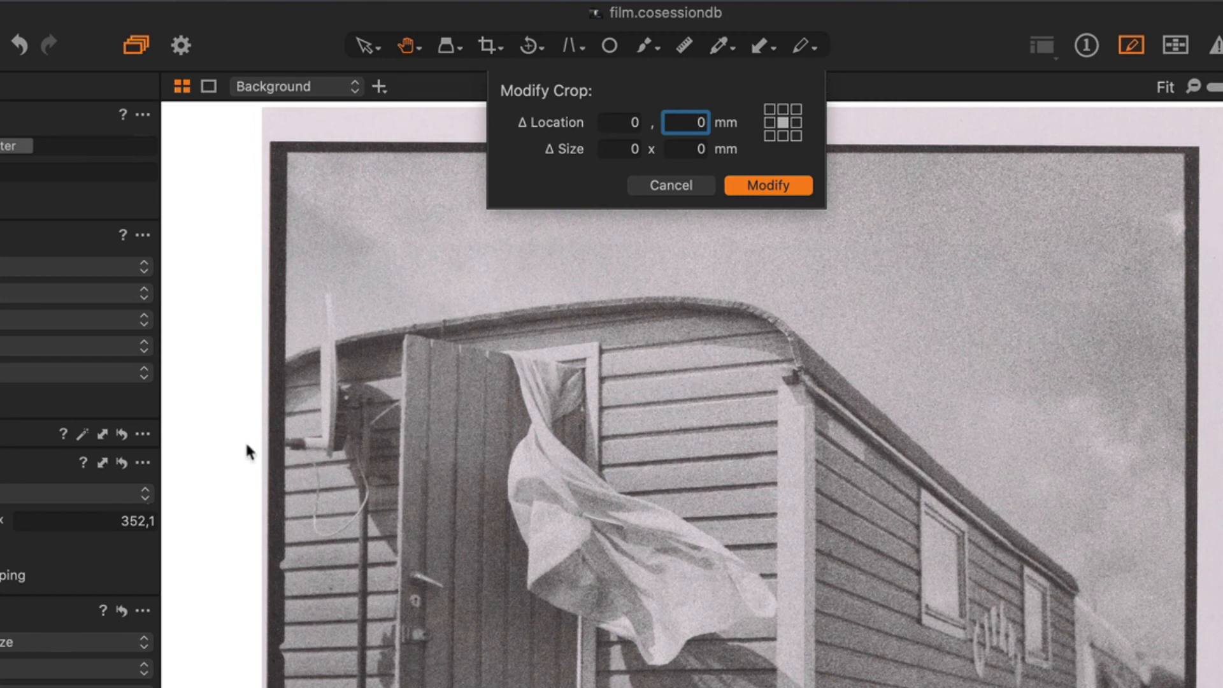
pyautogui.click(626, 121)
pyautogui.write('-1')
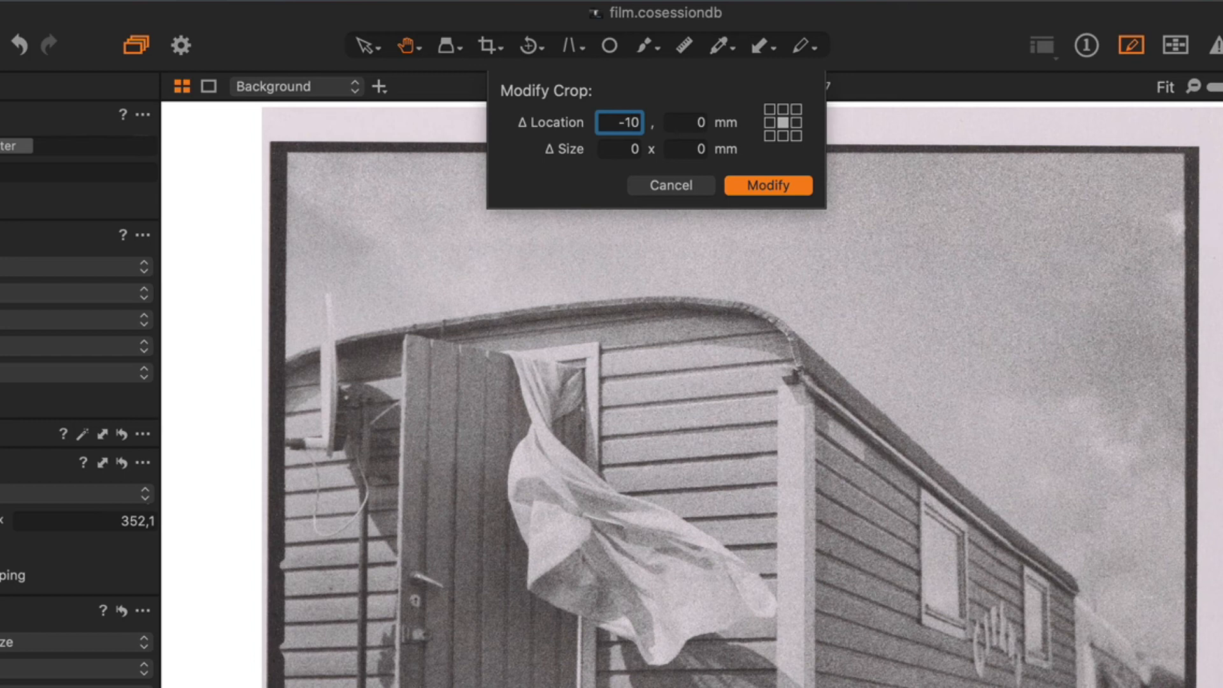
pyautogui.click(778, 187)
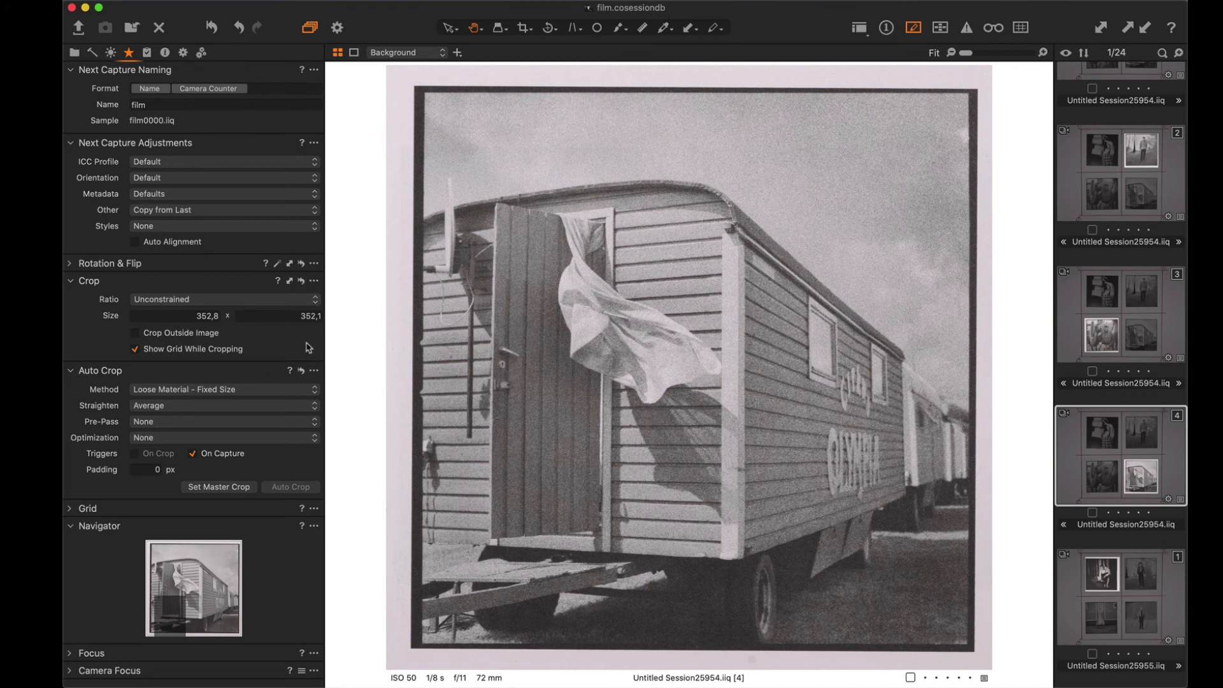
# Step: Open Modify Crop again for the wagon image and reset the horizontal location offset to 0 mm
pyautogui.click(314, 281)
pyautogui.click(480, 290)
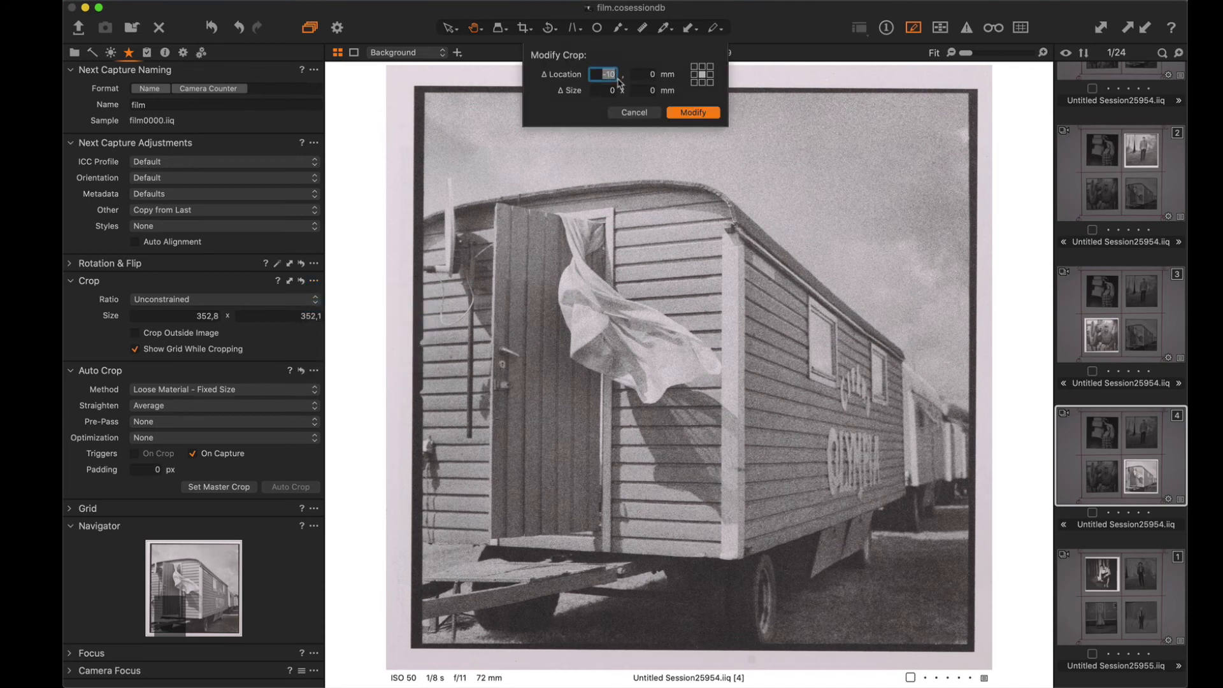
pyautogui.write('0')
pyautogui.press('Tab')
pyautogui.press('Tab')
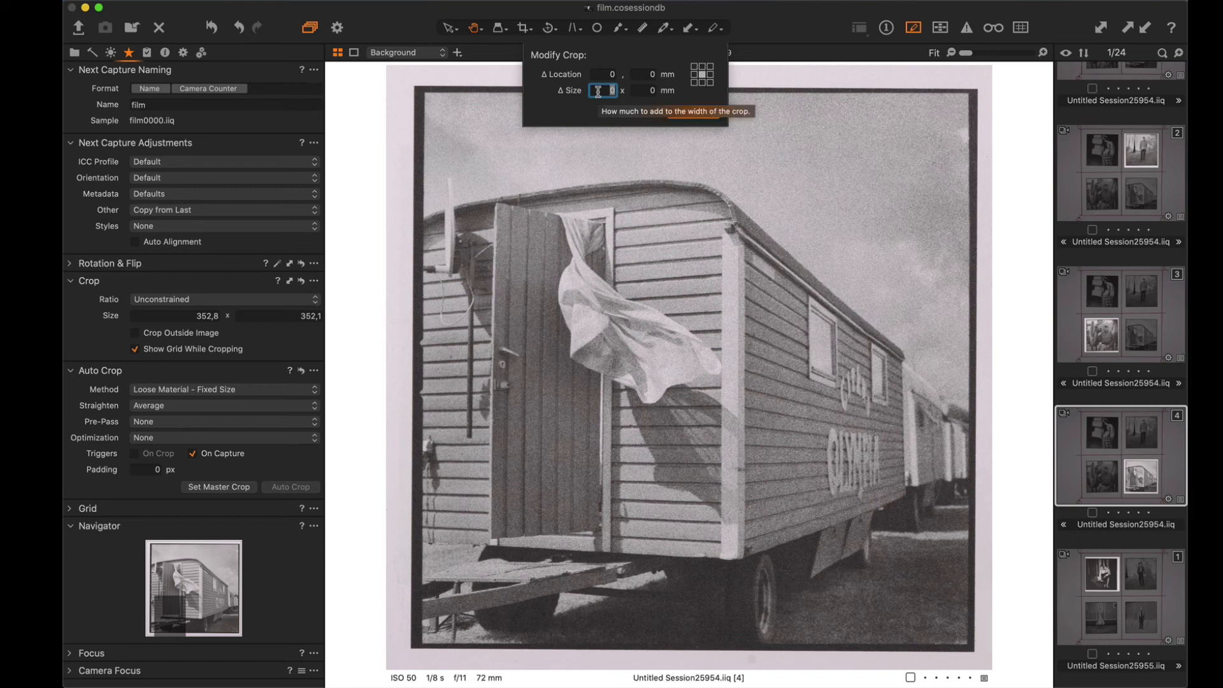
pyautogui.doubleClick(649, 89)
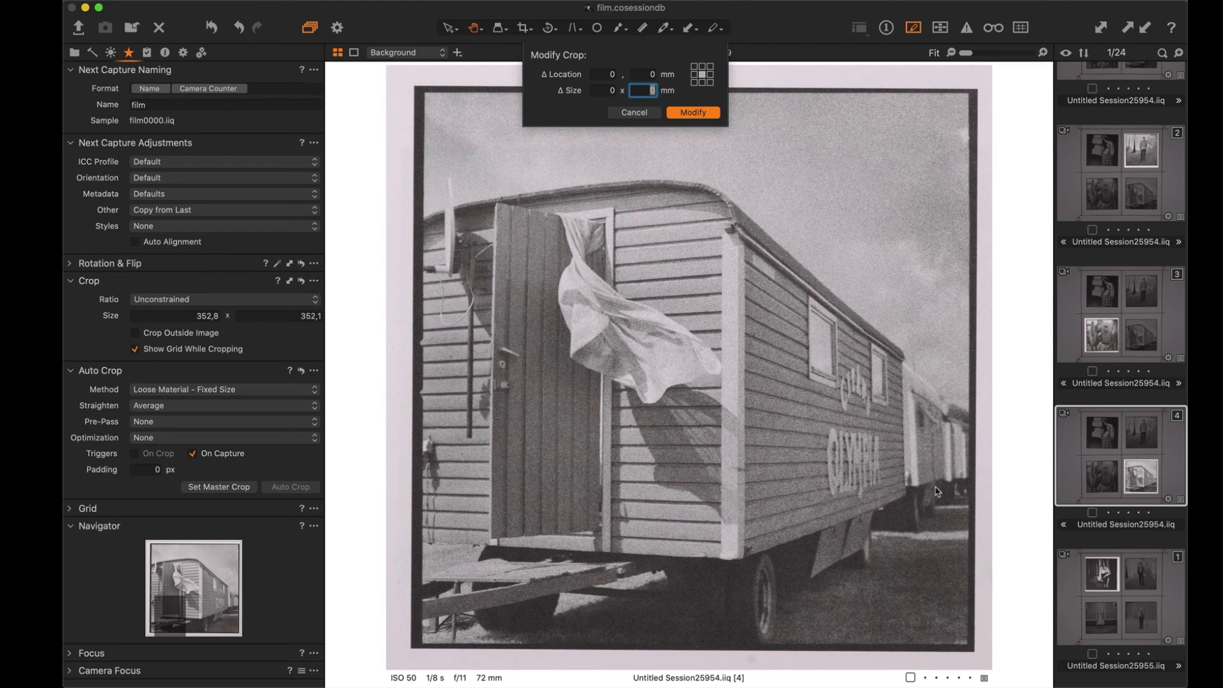
# Step: Shrink the wagon image's crop from its centre by applying a size change of -5 x -5 mm
pyautogui.click(603, 91)
pyautogui.press('BackSpace')
pyautogui.write('-5')
pyautogui.press('Tab')
pyautogui.press('BackSpace')
pyautogui.press('Return')
pyautogui.click(695, 112)
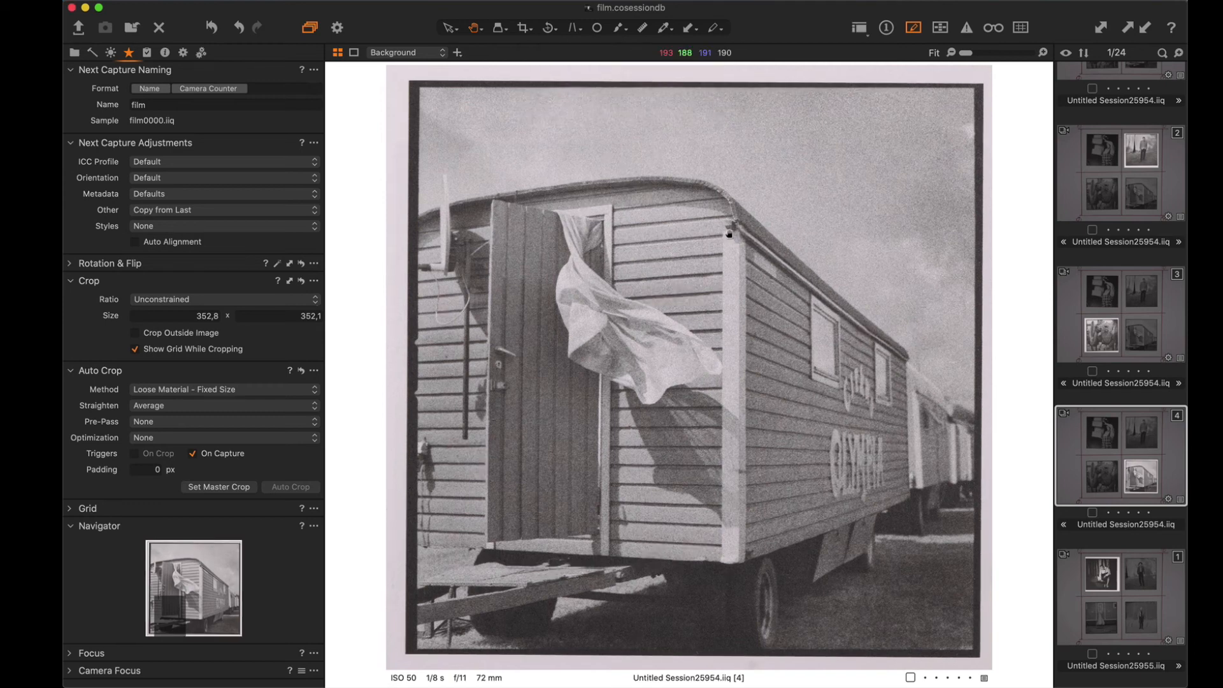
# Step: Apply the same -5 x -5 mm crop size change to the wagon image once more
pyautogui.click(315, 281)
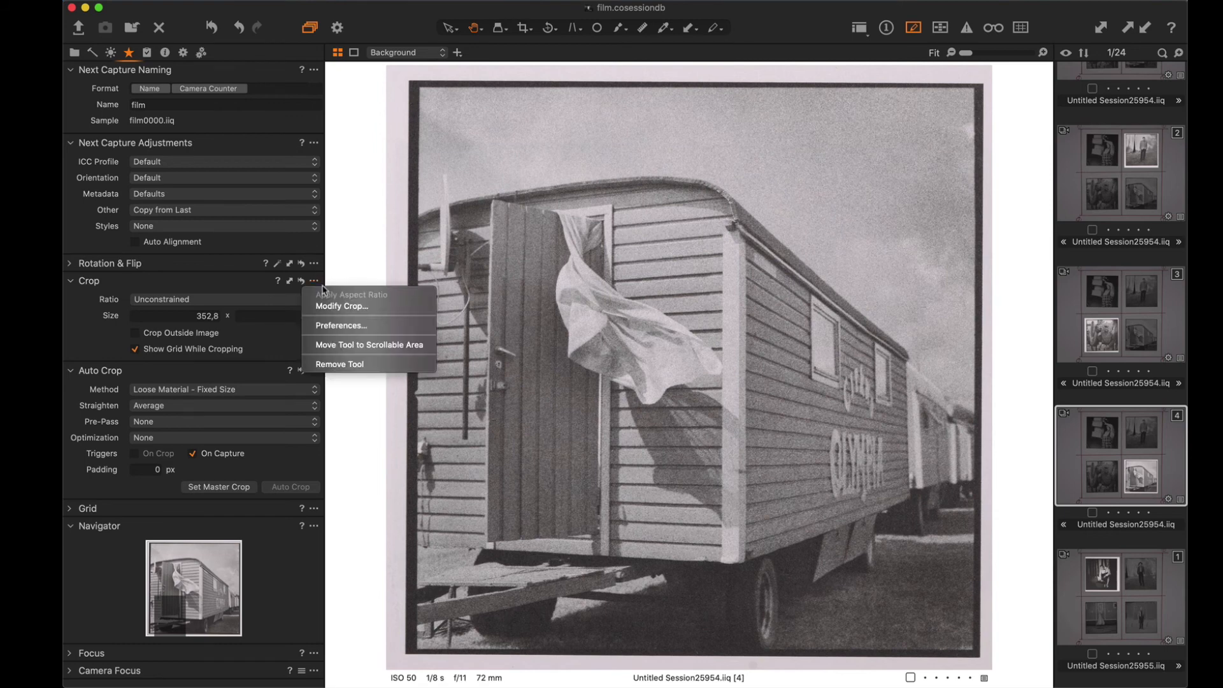
pyautogui.click(341, 306)
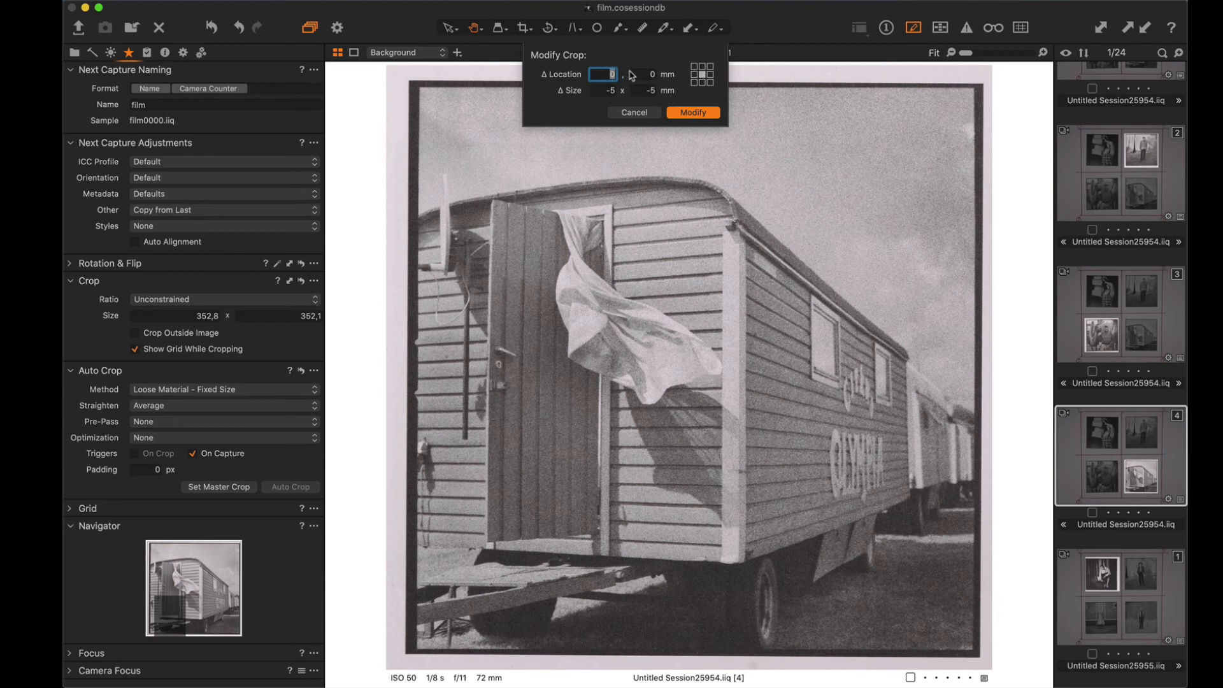
pyautogui.click(704, 115)
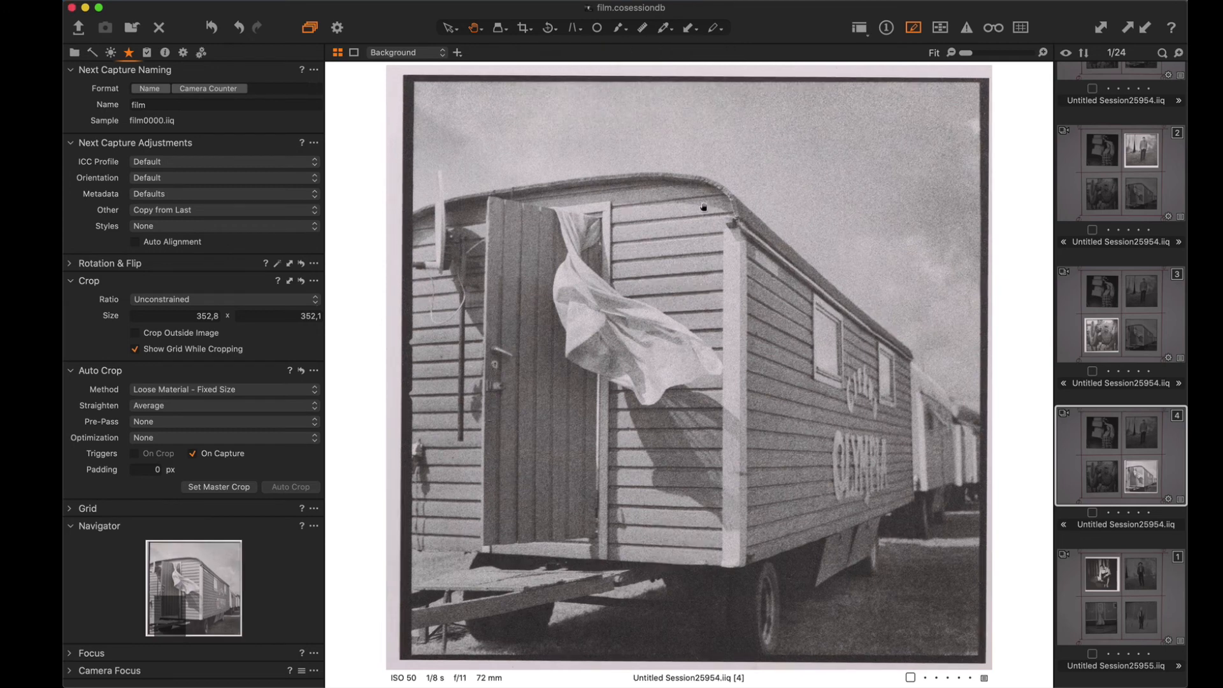
# Step: Open Modify Crop, try different corner anchor positions for the size change, and return the anchor to the centre
pyautogui.click(314, 281)
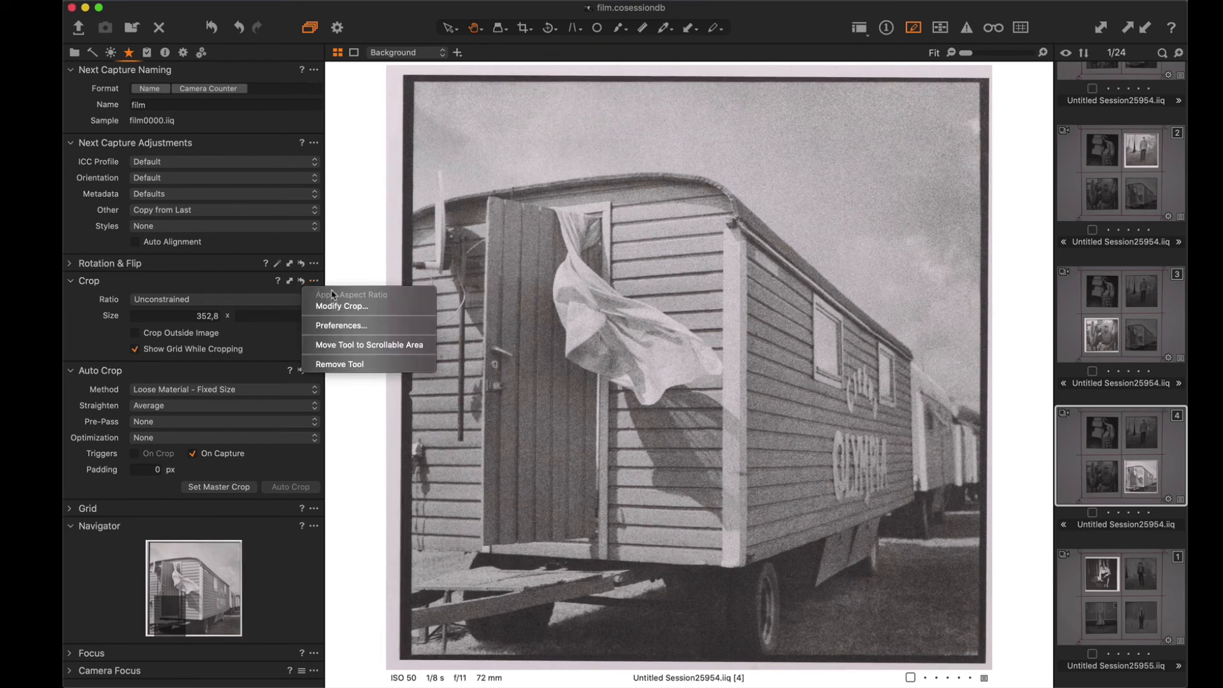
pyautogui.click(343, 308)
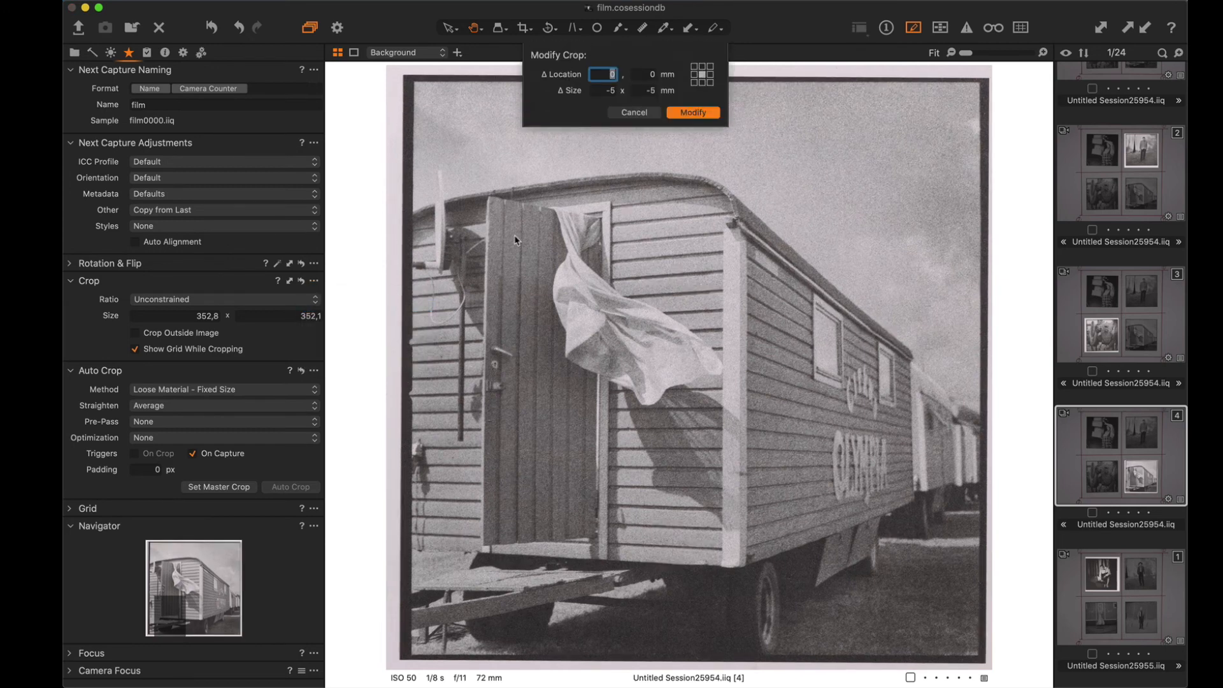
pyautogui.click(711, 66)
pyautogui.click(695, 82)
pyautogui.click(711, 82)
pyautogui.click(710, 66)
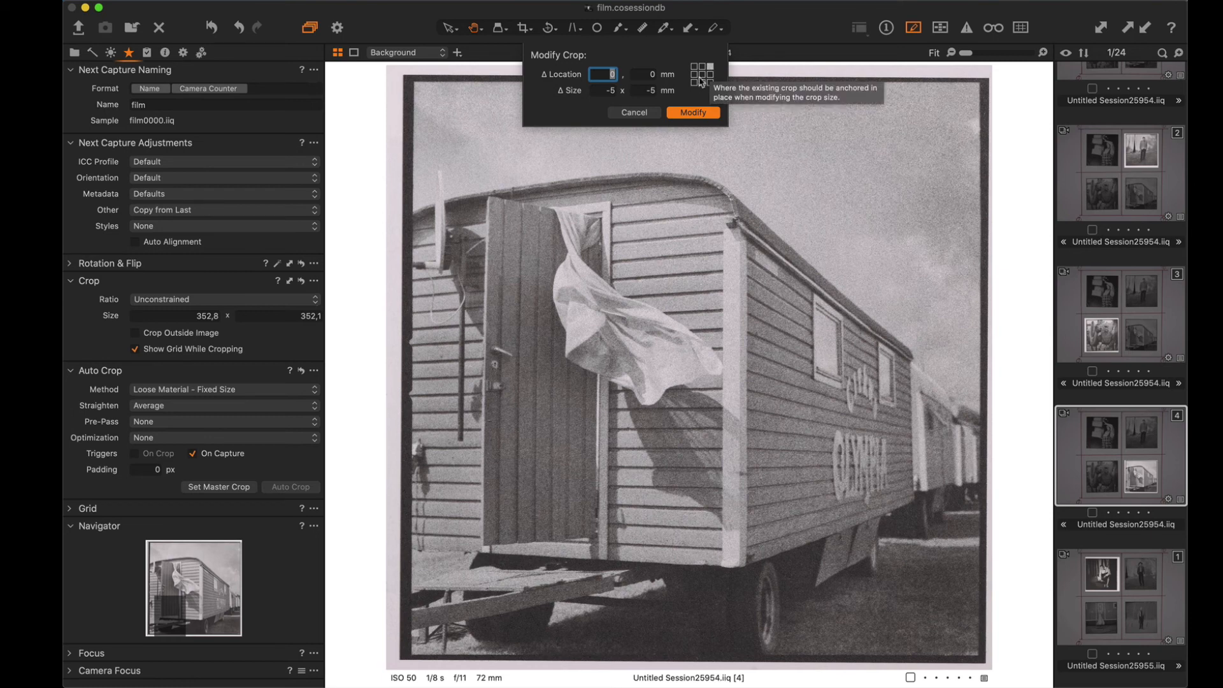
pyautogui.click(694, 82)
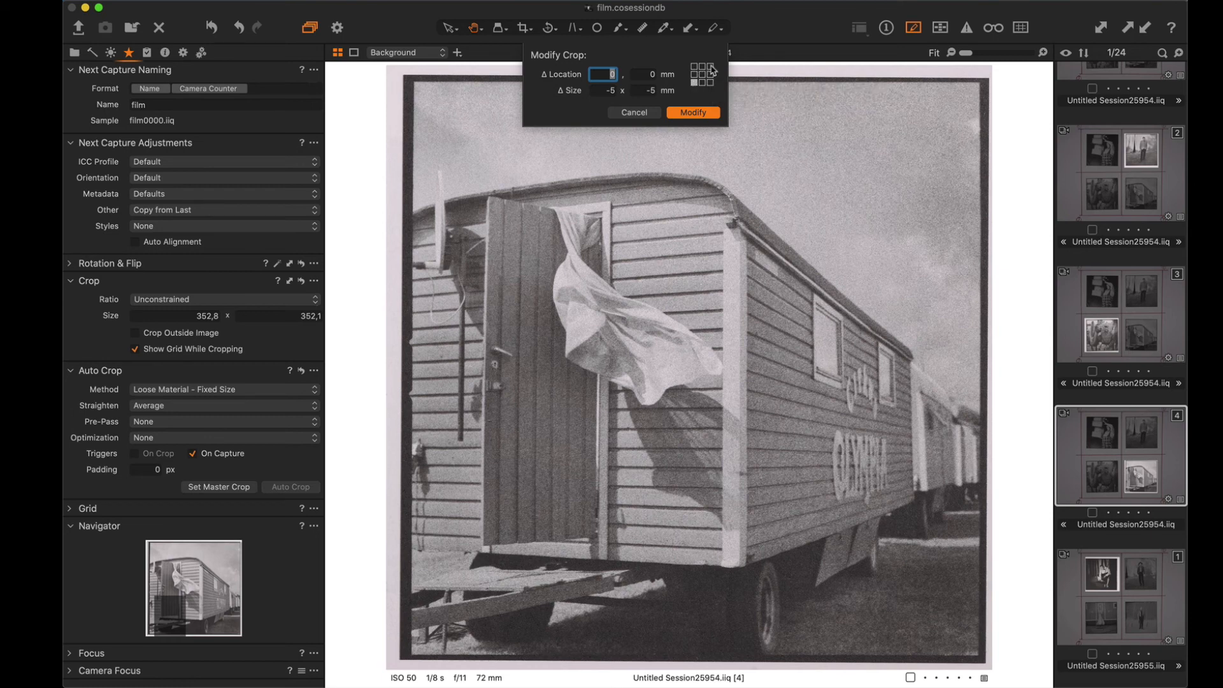
pyautogui.click(702, 74)
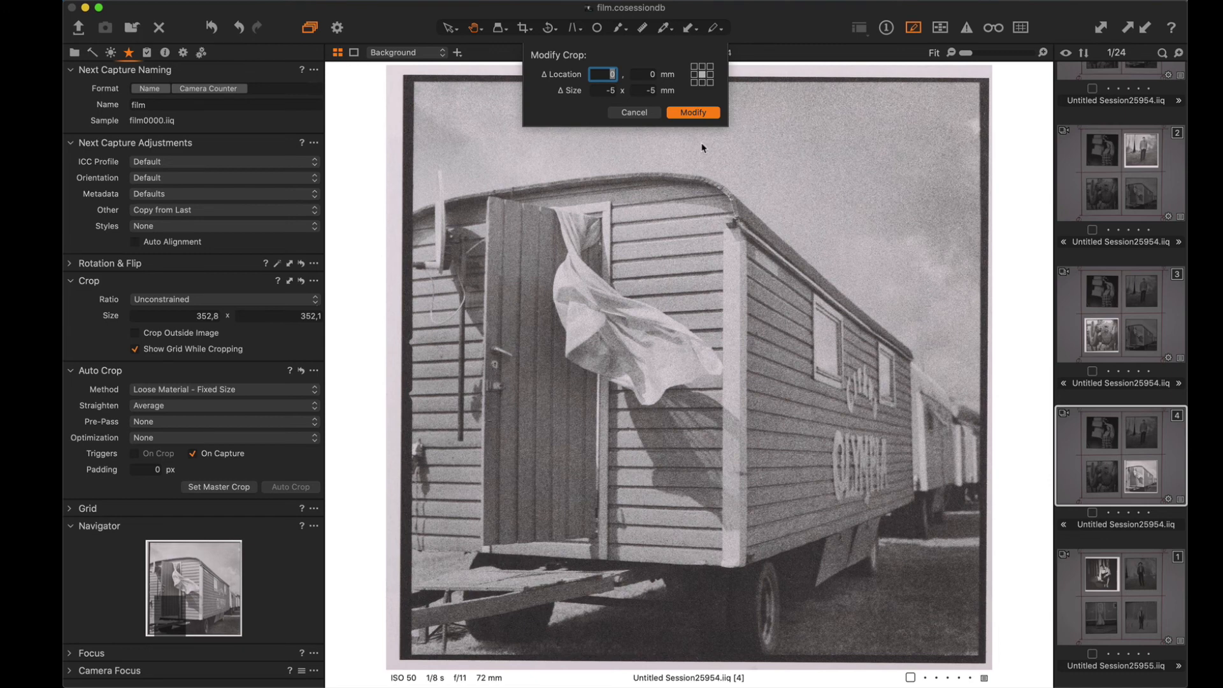
# Step: Anchor the wagon image's crop at its lower-left corner and enlarge it by a size change of 10 x 10 mm
pyautogui.click(694, 82)
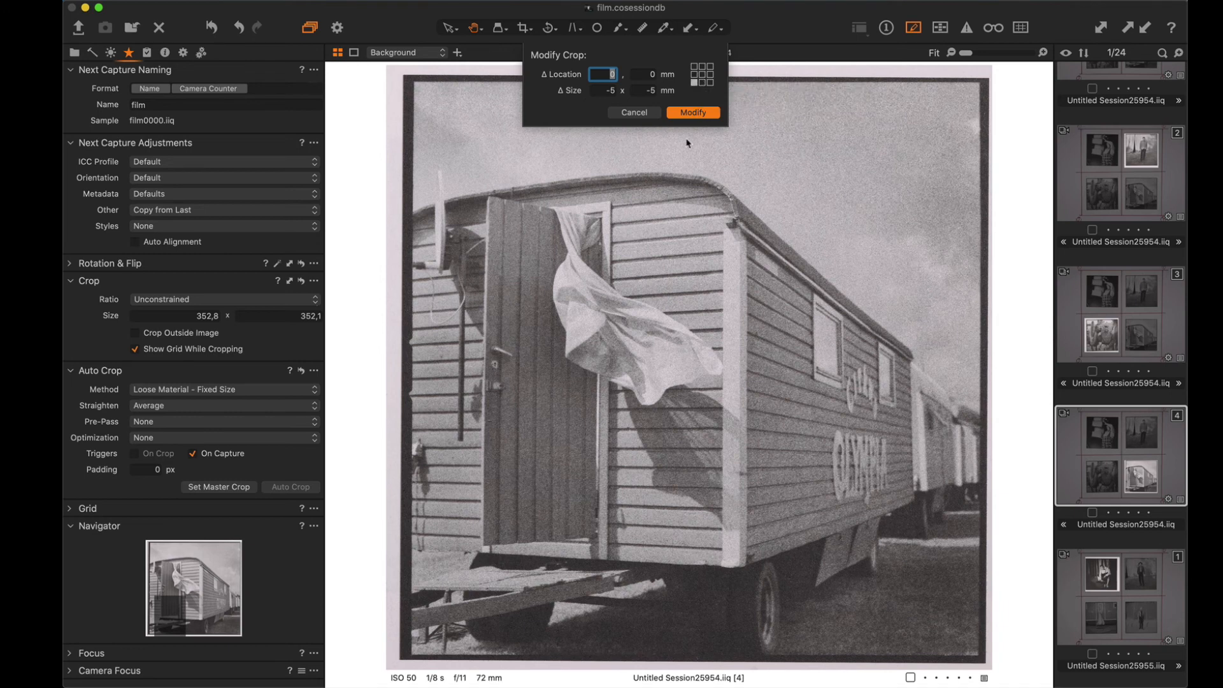
pyautogui.click(607, 91)
pyautogui.write('10')
pyautogui.press('Tab')
pyautogui.write('10')
pyautogui.click(694, 113)
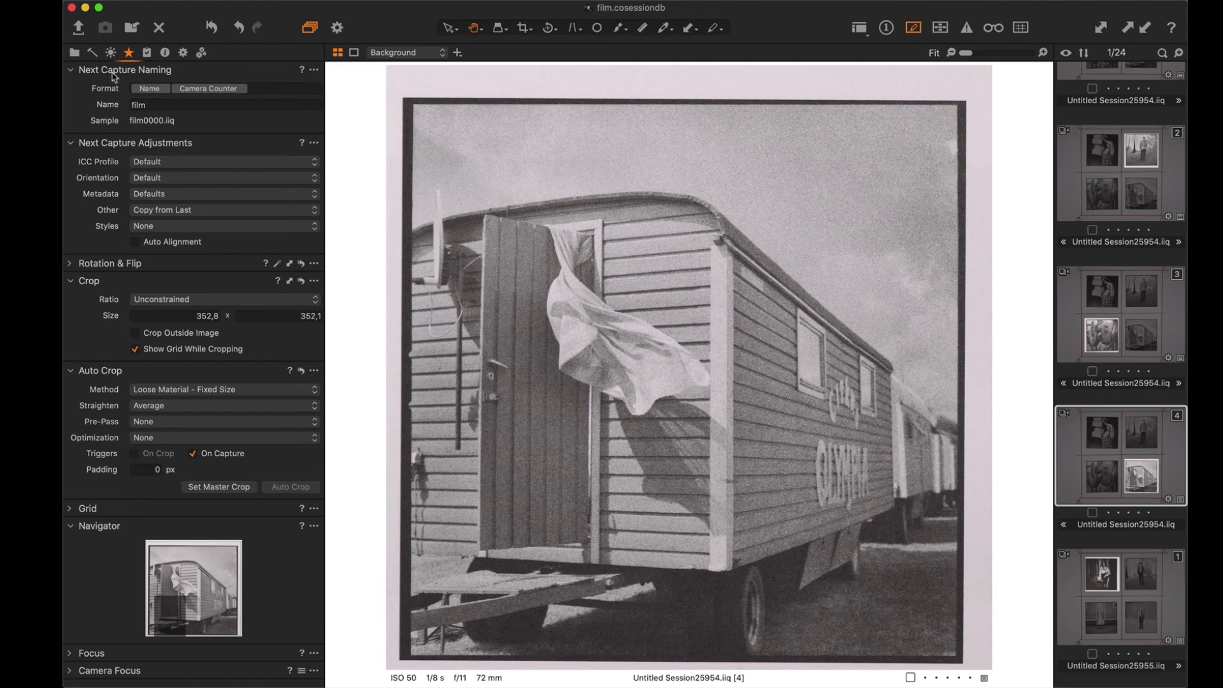
# Step: Switch to the film session's Capture Folder and browse its frames, viewing film26022.iiq and film26012.iiq
pyautogui.click(74, 52)
pyautogui.scroll(10, 163, 125)
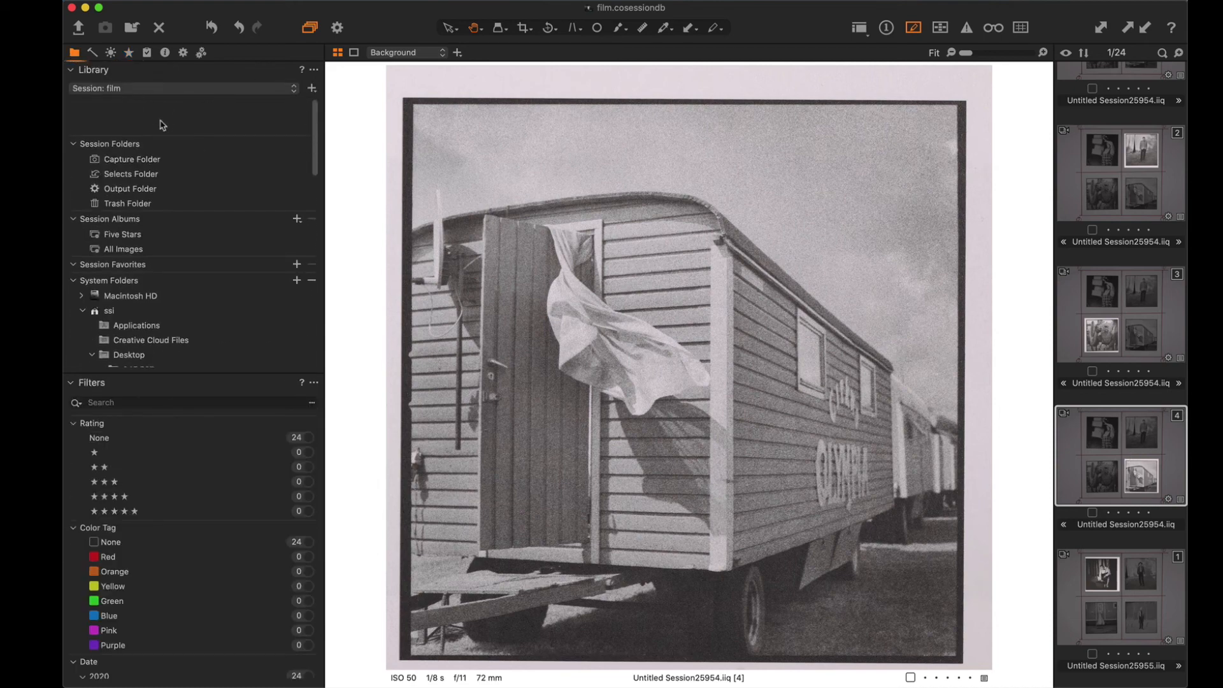
pyautogui.click(160, 123)
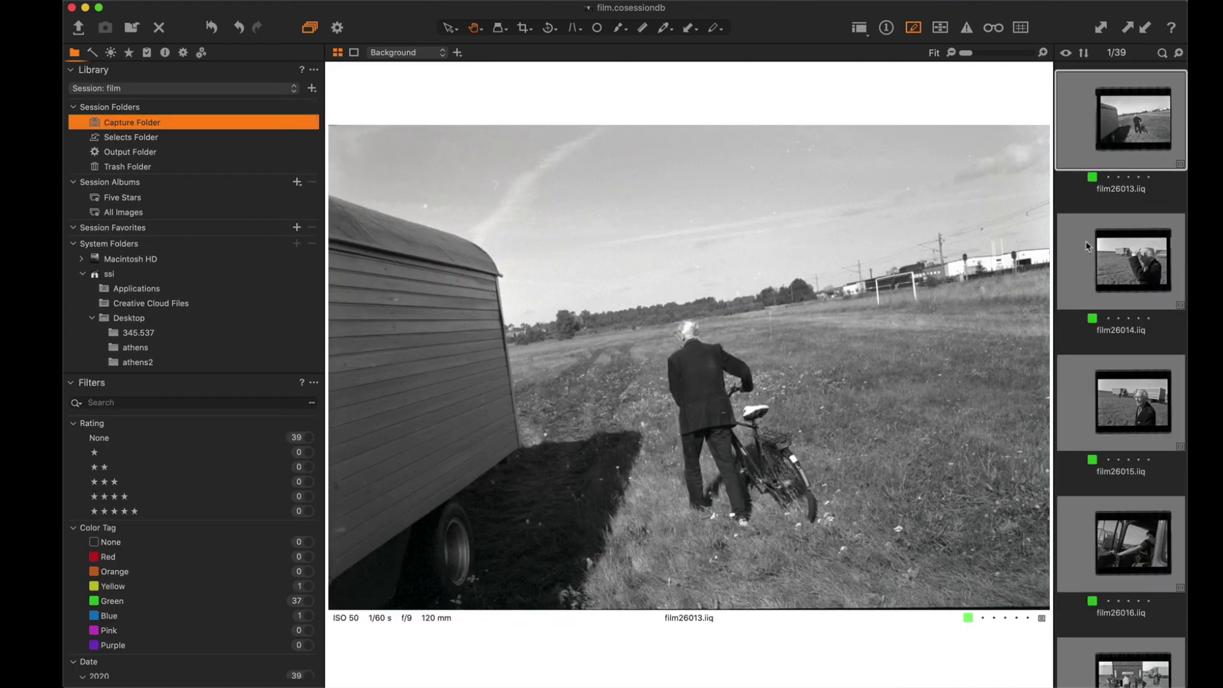
pyautogui.scroll(-15, 1093, 245)
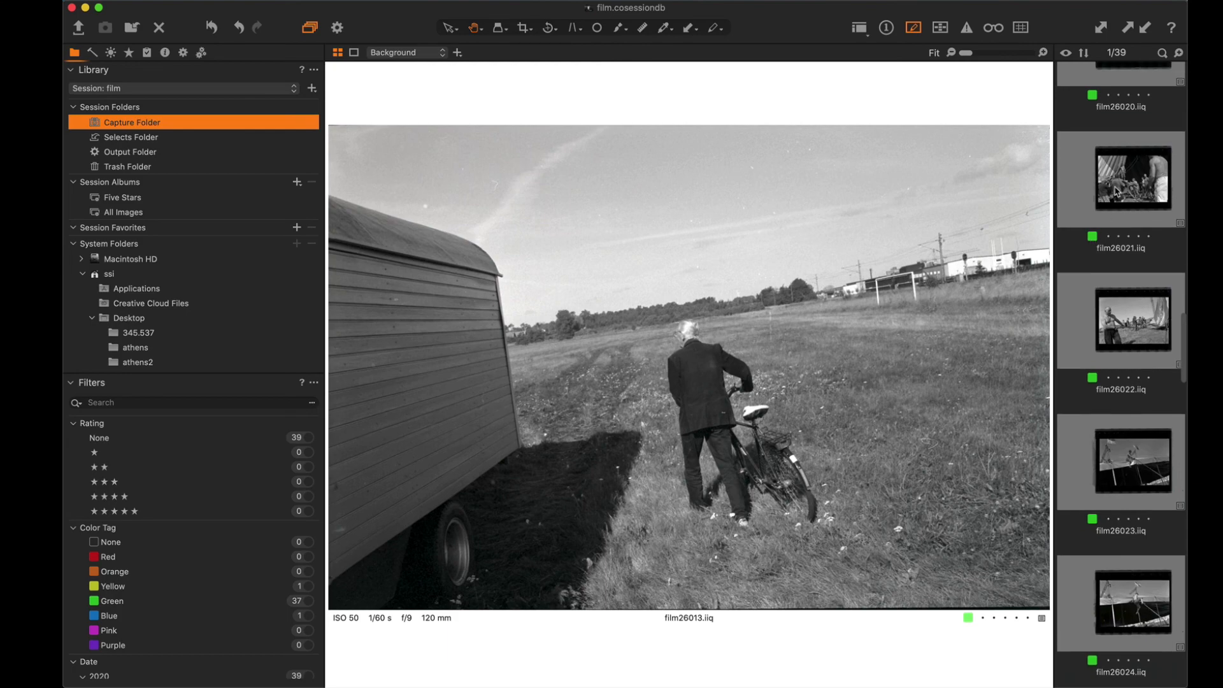
pyautogui.click(1117, 195)
pyautogui.click(1118, 314)
pyautogui.scroll(18, 1121, 267)
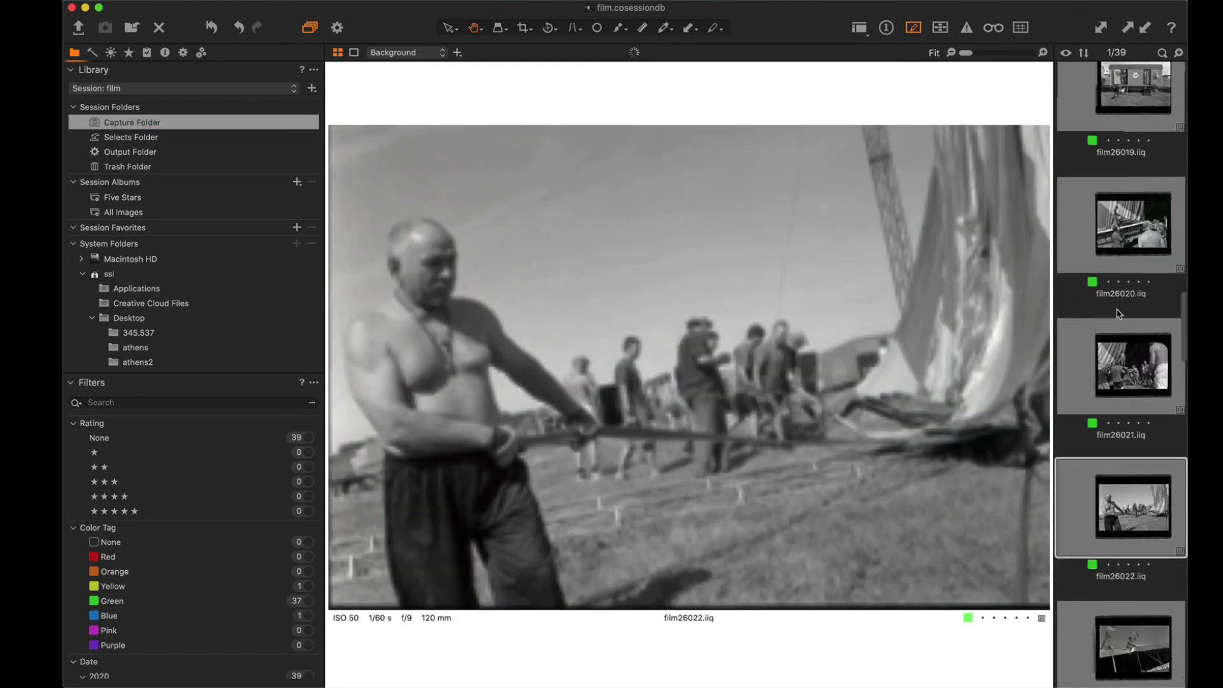
pyautogui.click(1125, 204)
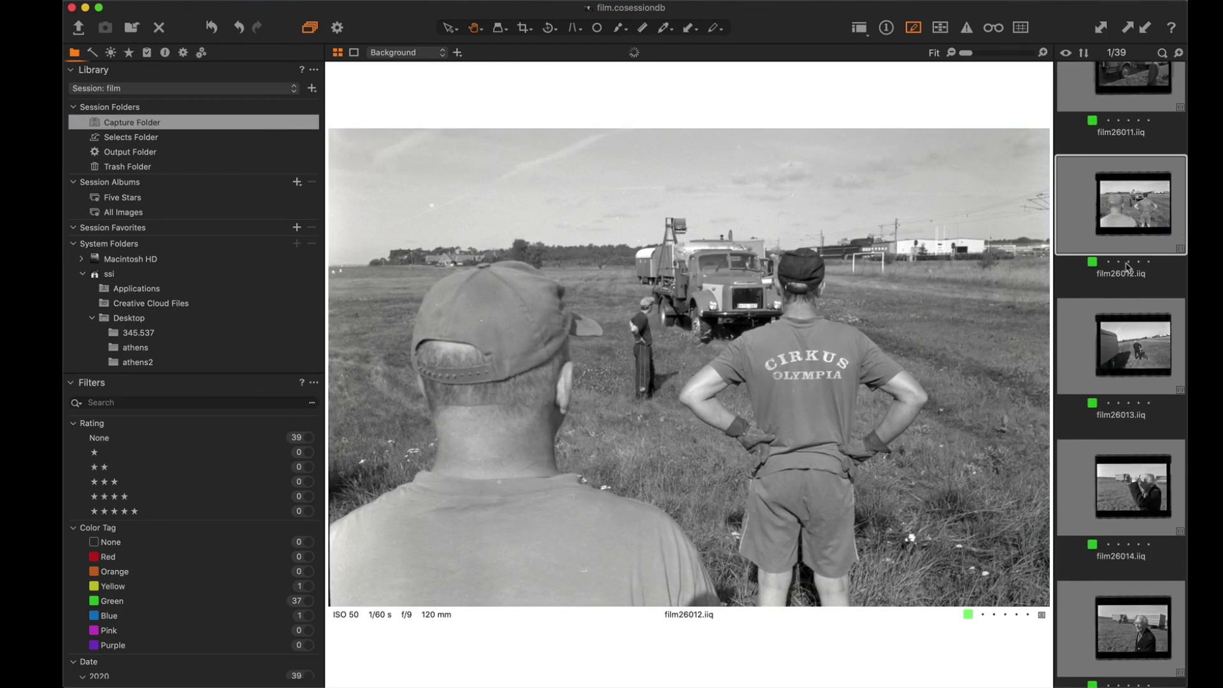
# Step: Select all images in the Capture Folder and enlarge their crops from the centre by 20 x 20 mm using Modify Crop
pyautogui.click(1131, 335)
pyautogui.press('super+a')
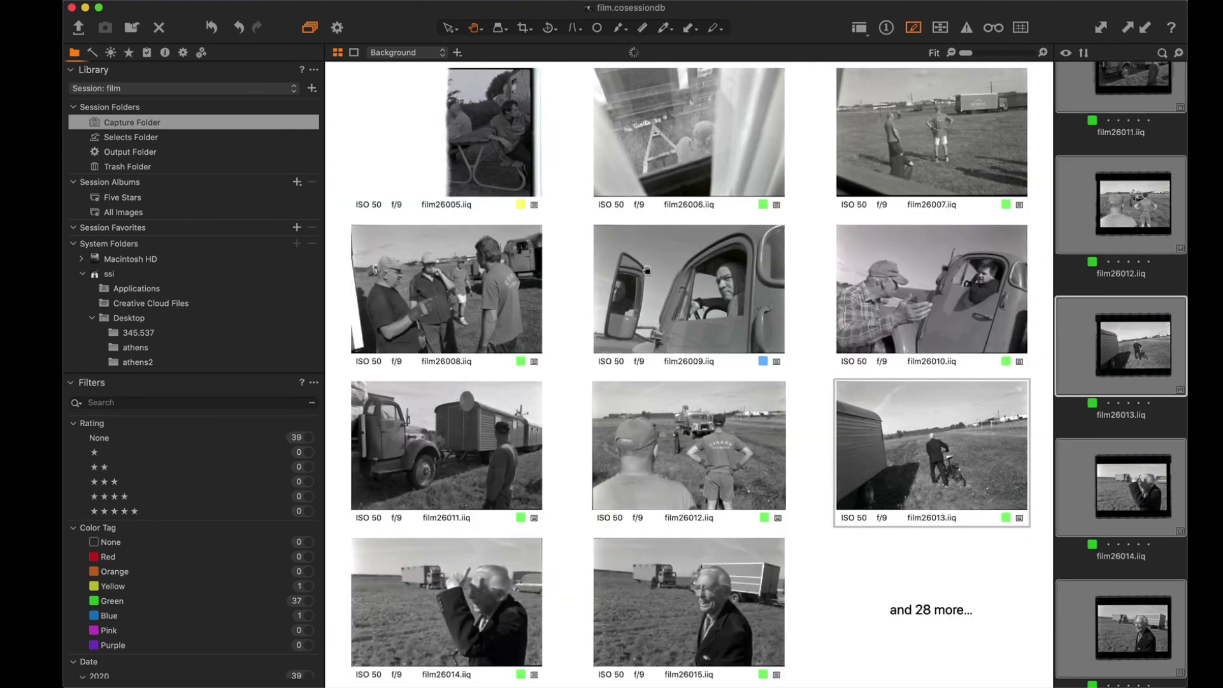
pyautogui.click(128, 53)
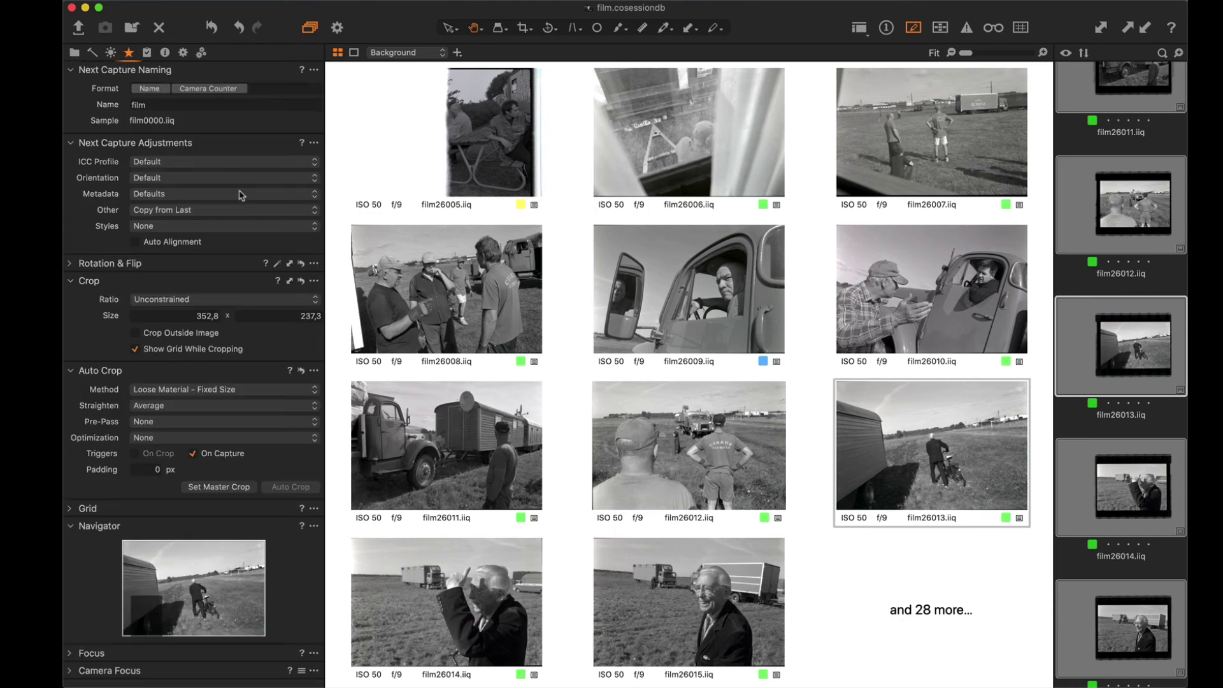
pyautogui.click(315, 372)
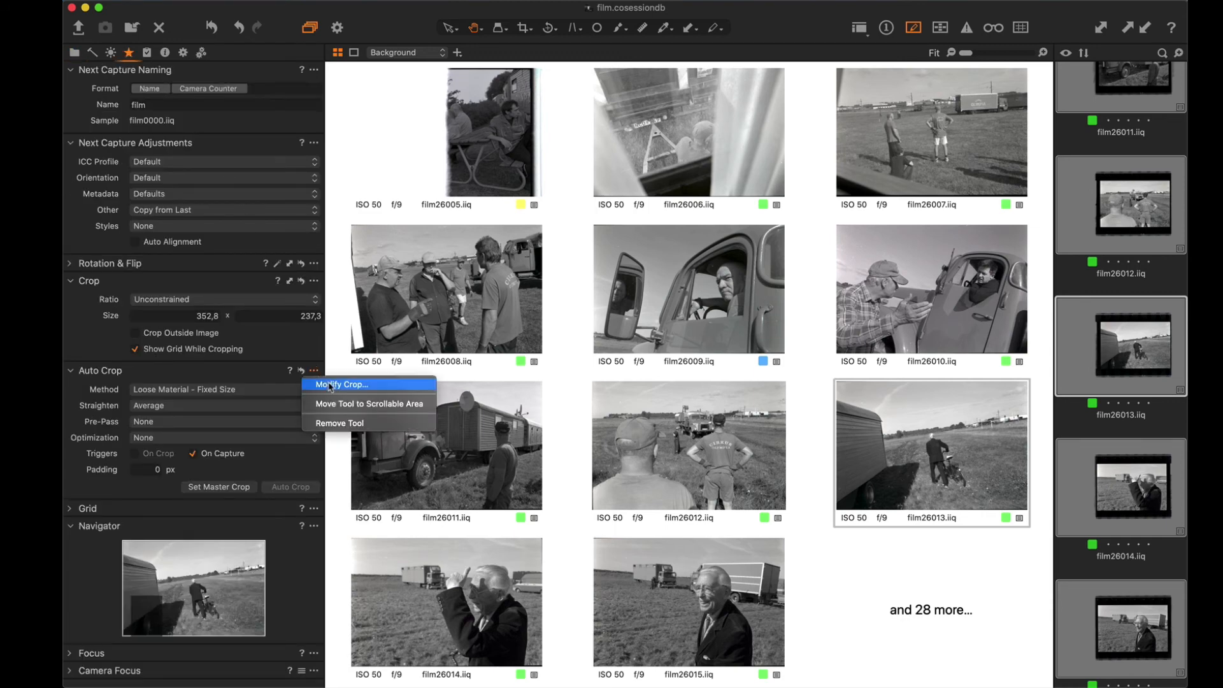
pyautogui.click(332, 386)
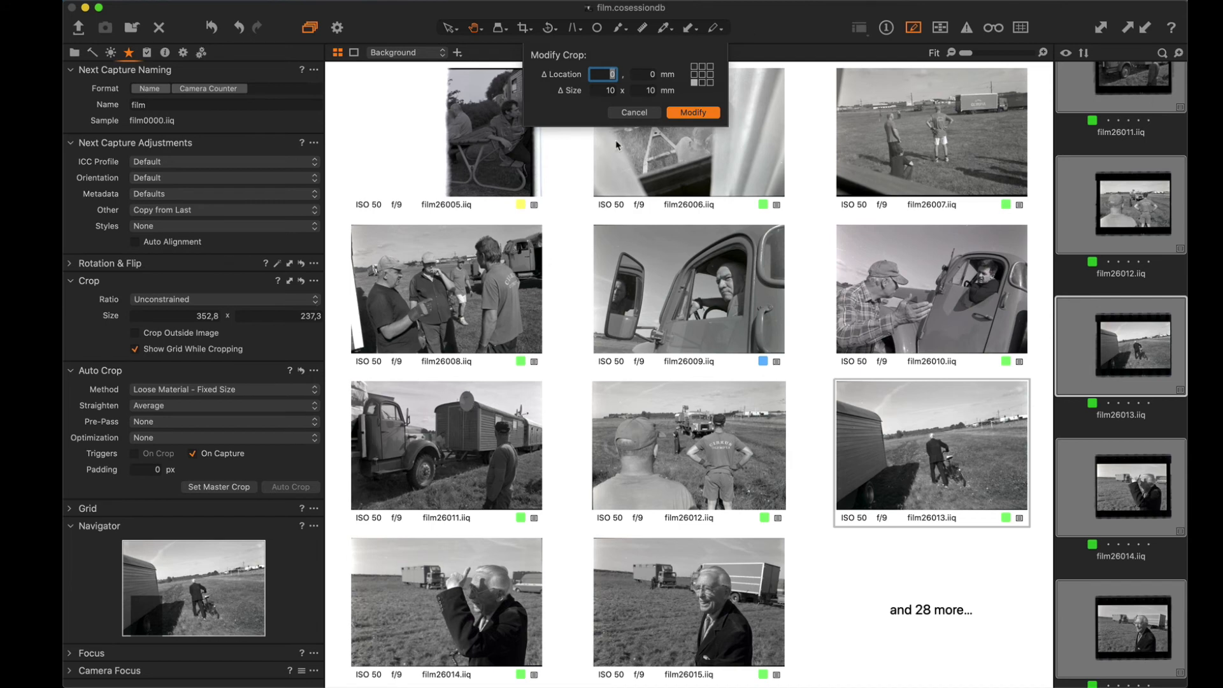
pyautogui.click(606, 91)
pyautogui.doubleClick(606, 90)
pyautogui.click(702, 75)
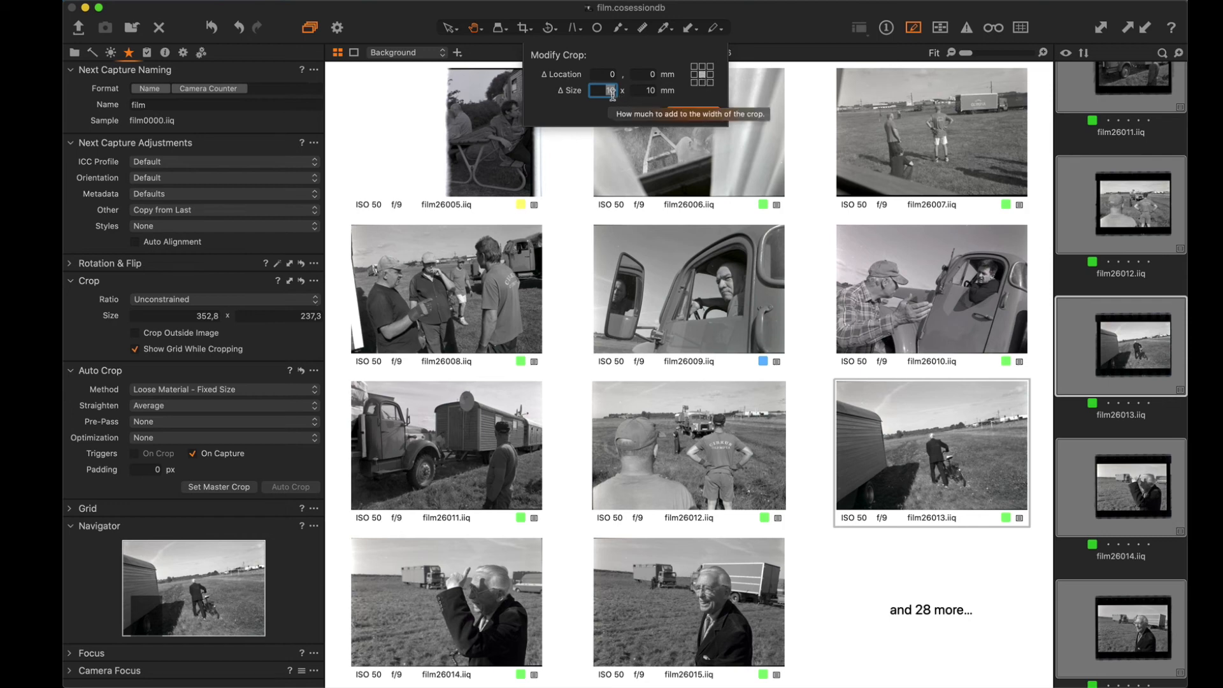
pyautogui.write('20')
pyautogui.press('Tab')
pyautogui.write('20')
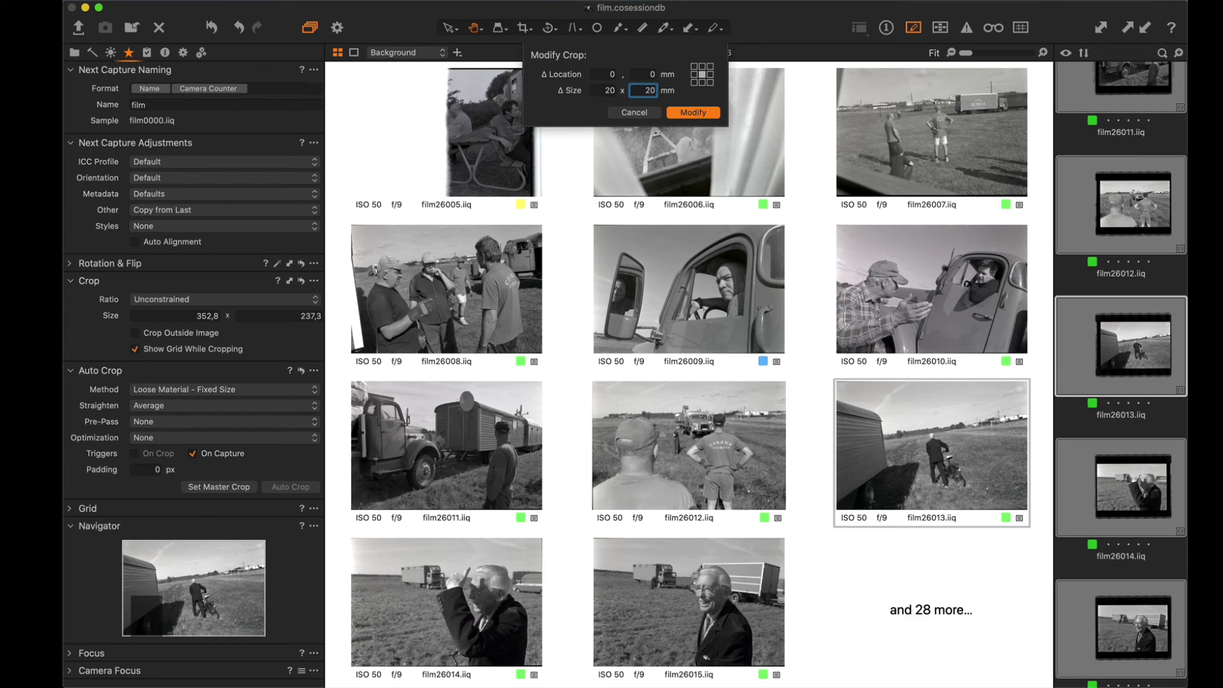
pyautogui.press('Tab')
pyautogui.click(688, 113)
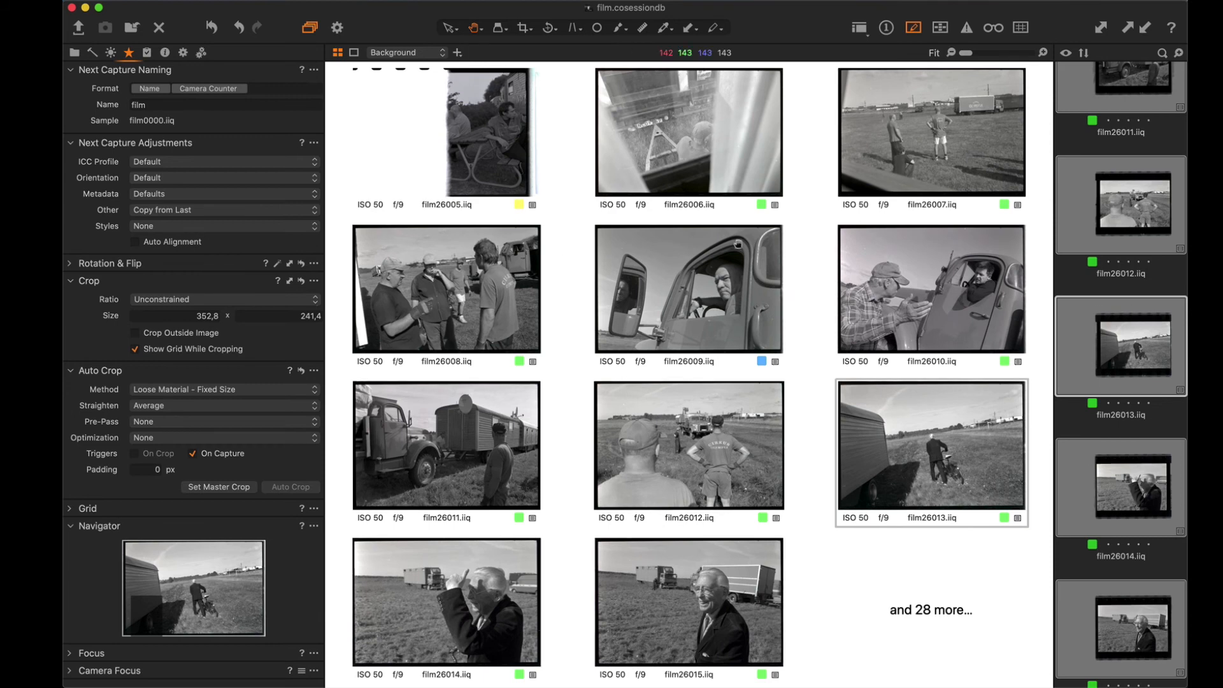
pyautogui.scroll(6, 1128, 290)
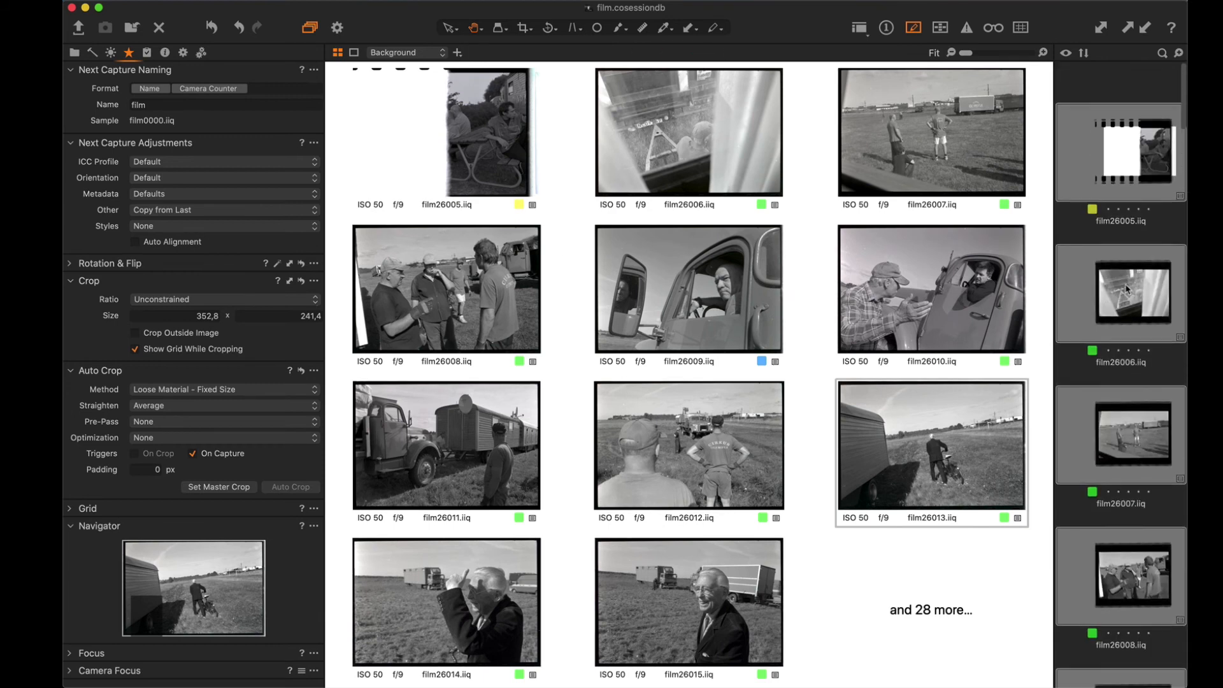
pyautogui.scroll(-15, 1128, 290)
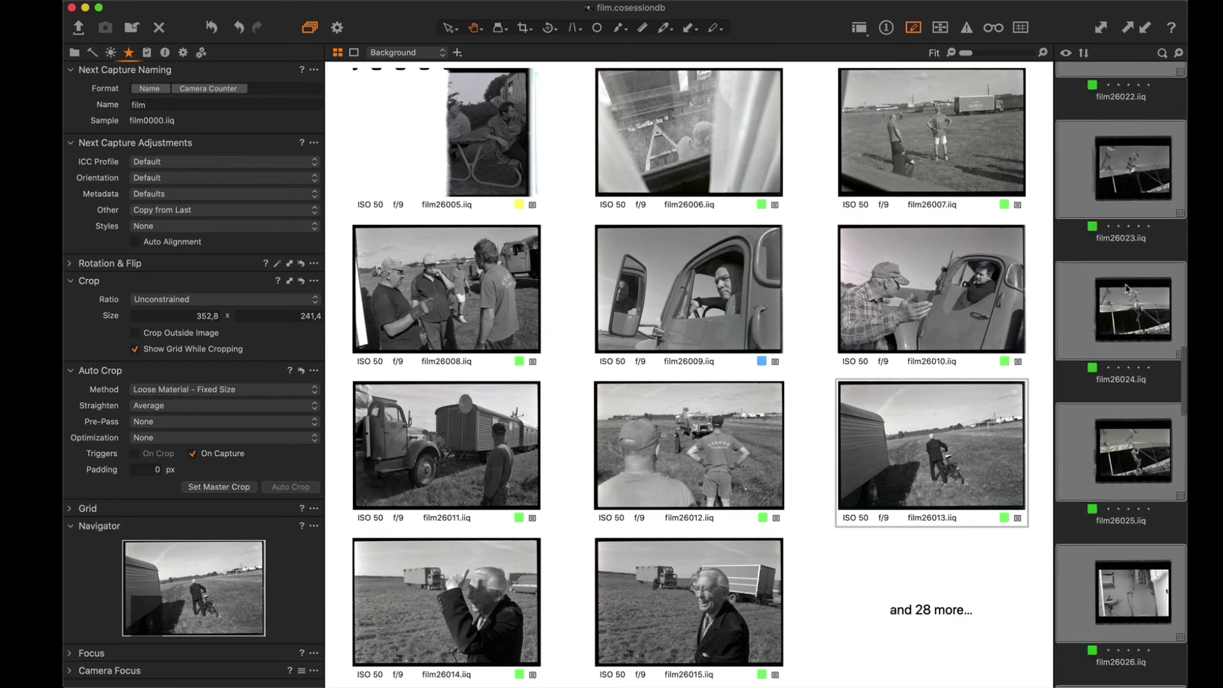